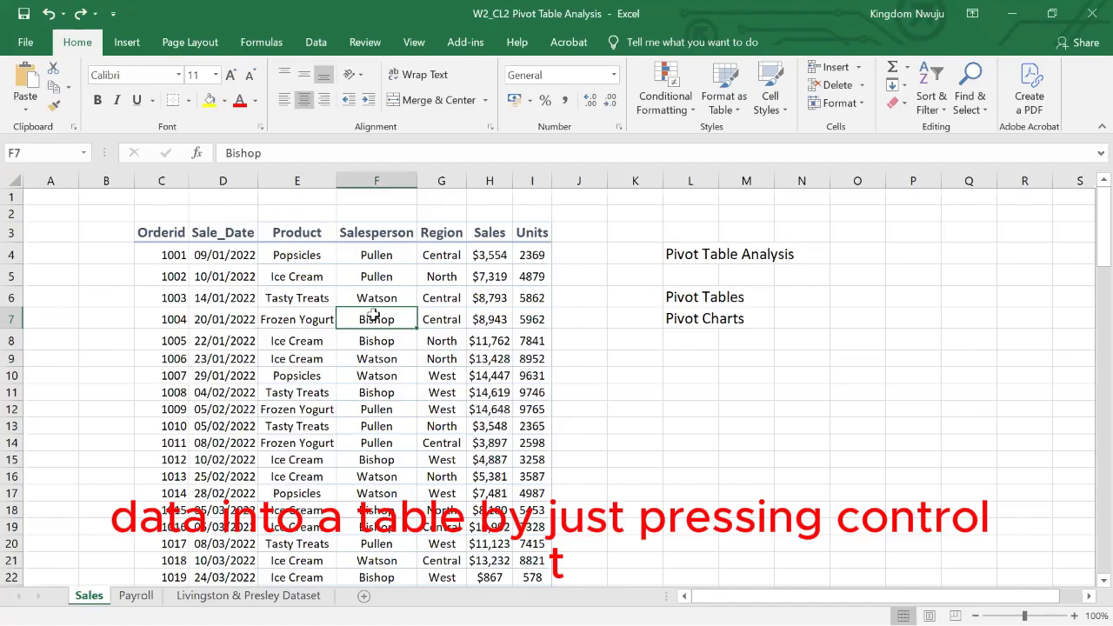
- Convert the sales data range, including its header row, into a table
key(ctrl+t)
click(275, 322)
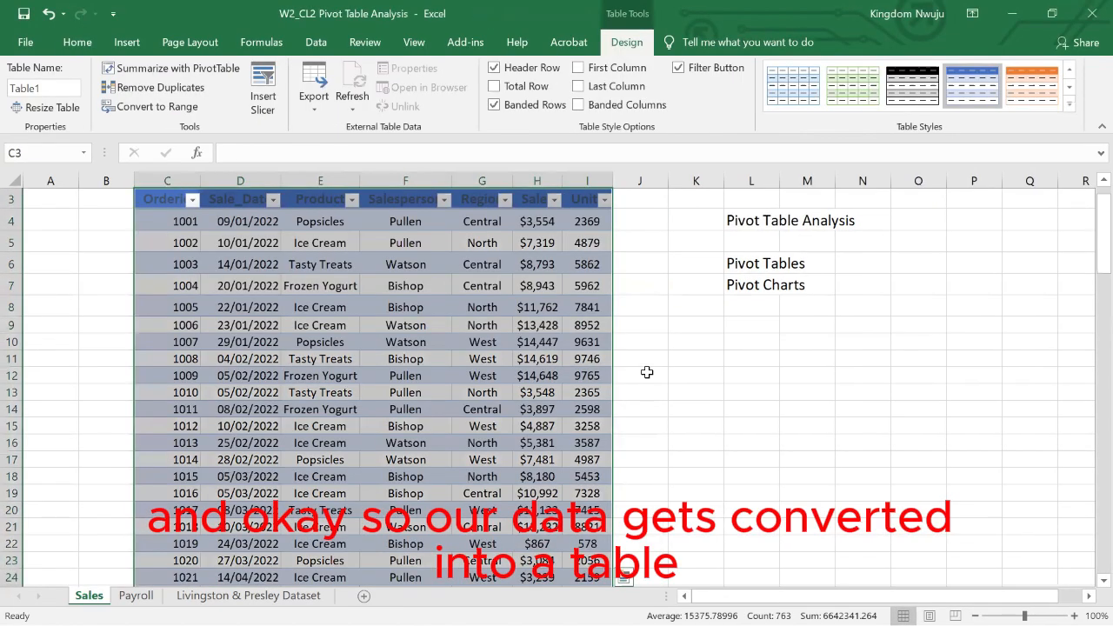
click(644, 373)
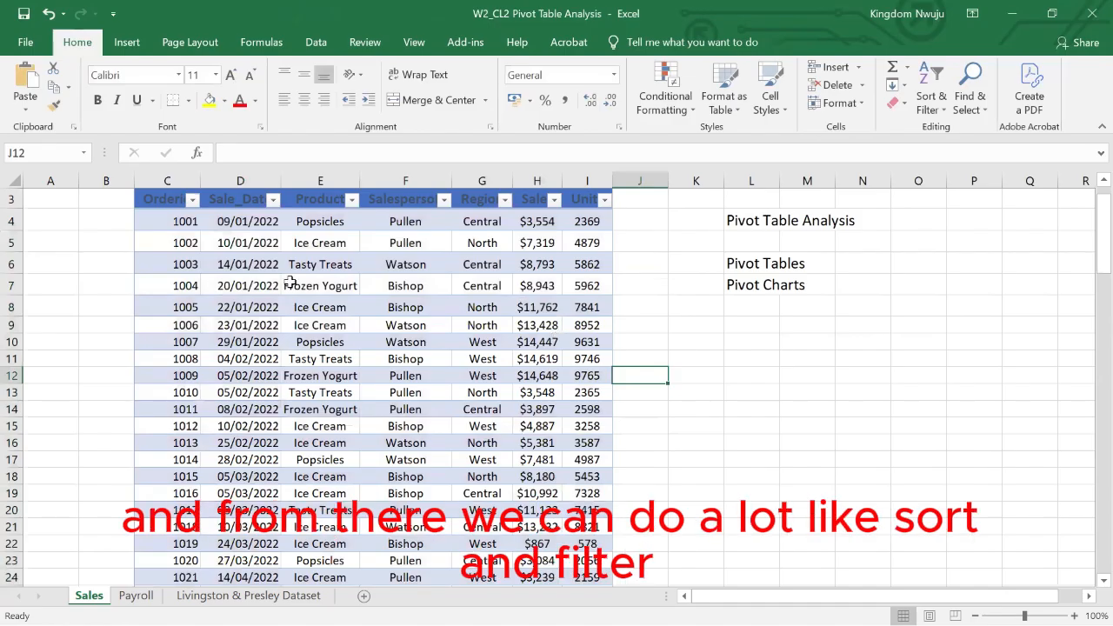
- Sort the sales table by Product from A to Z, and undo the sort
click(352, 200)
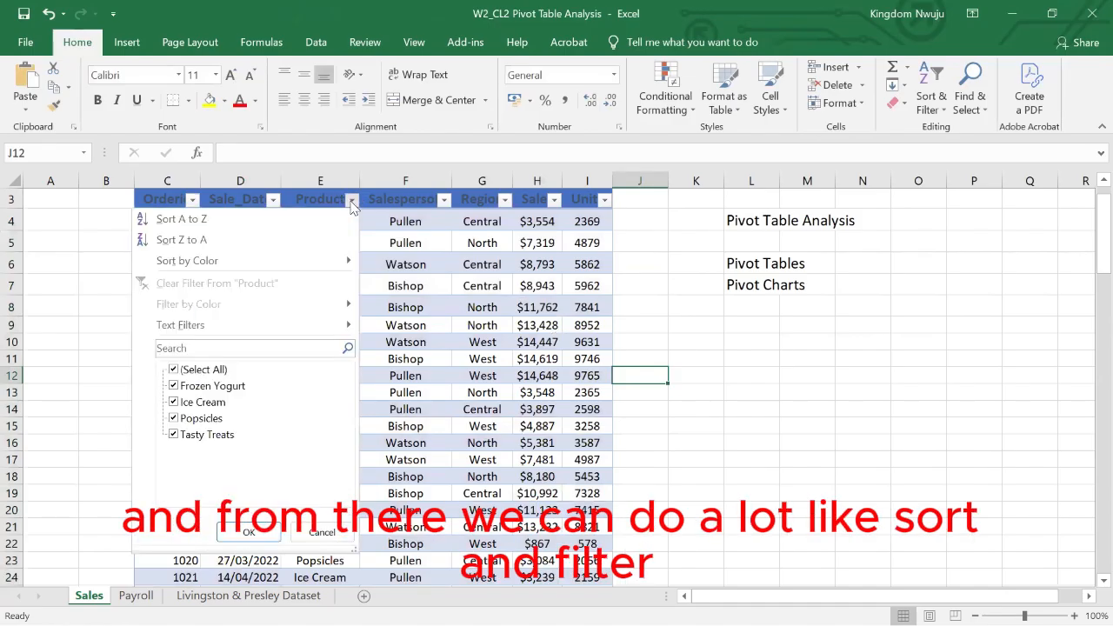
click(195, 222)
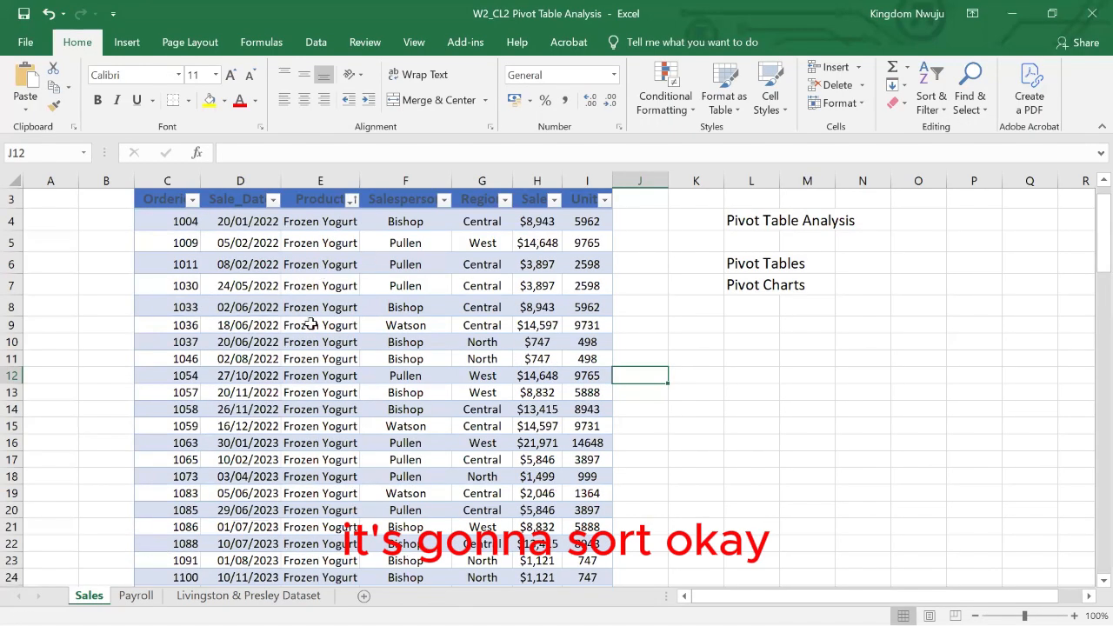
scroll(310, 325, up, 1)
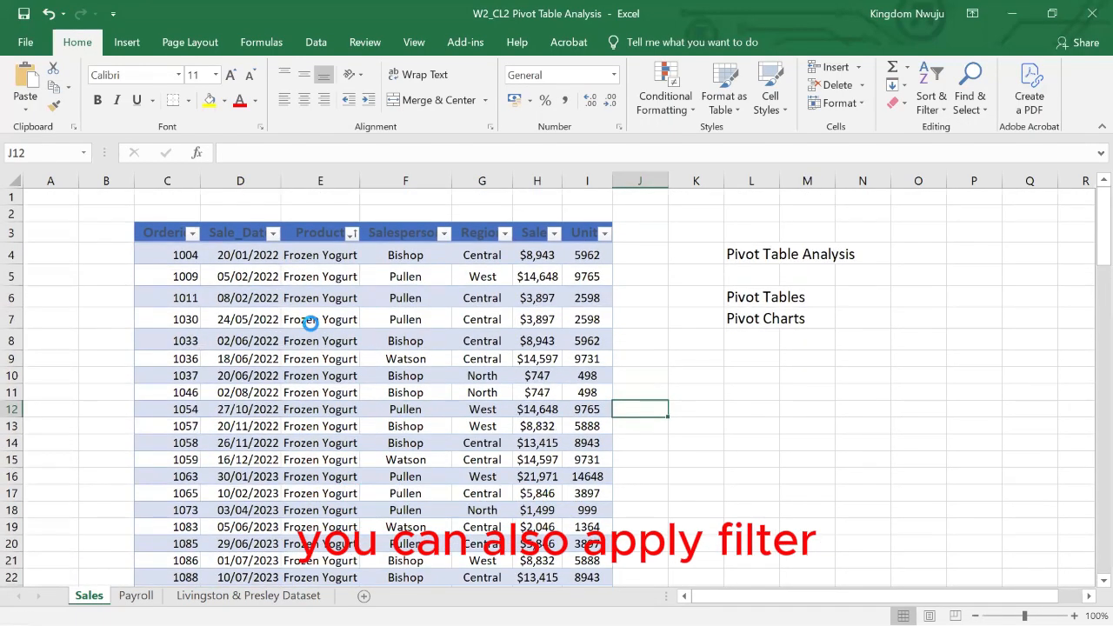
key(ctrl+z)
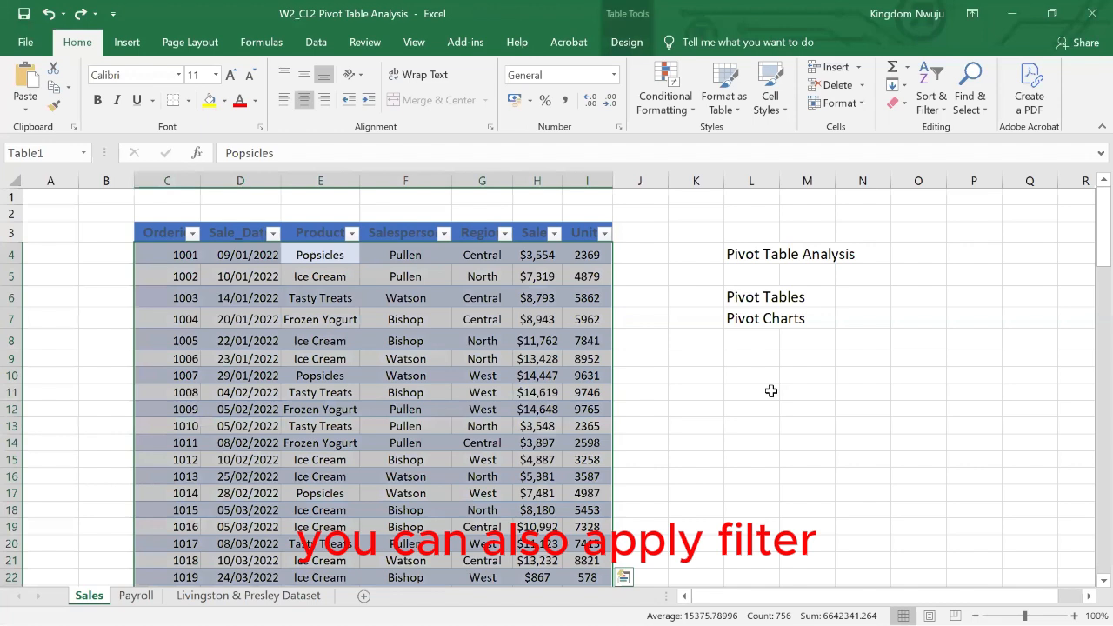
click(770, 391)
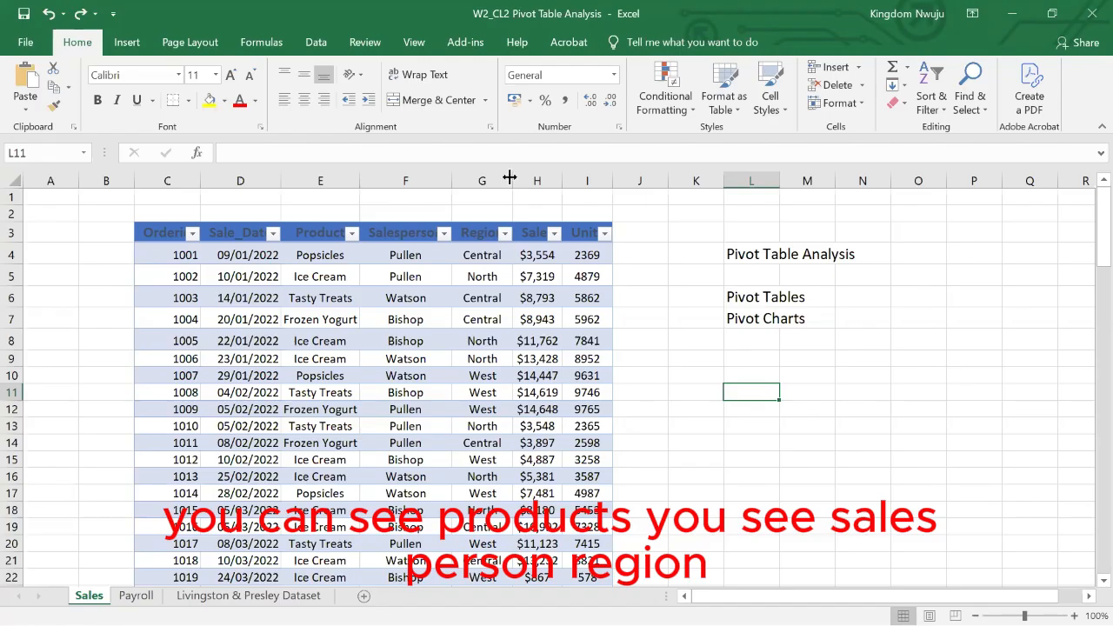
- Widen the Region, Salesperson and Product columns of the sales table so their headers fit beside the filter arrows
drag(509, 177, 555, 180)
click(476, 296)
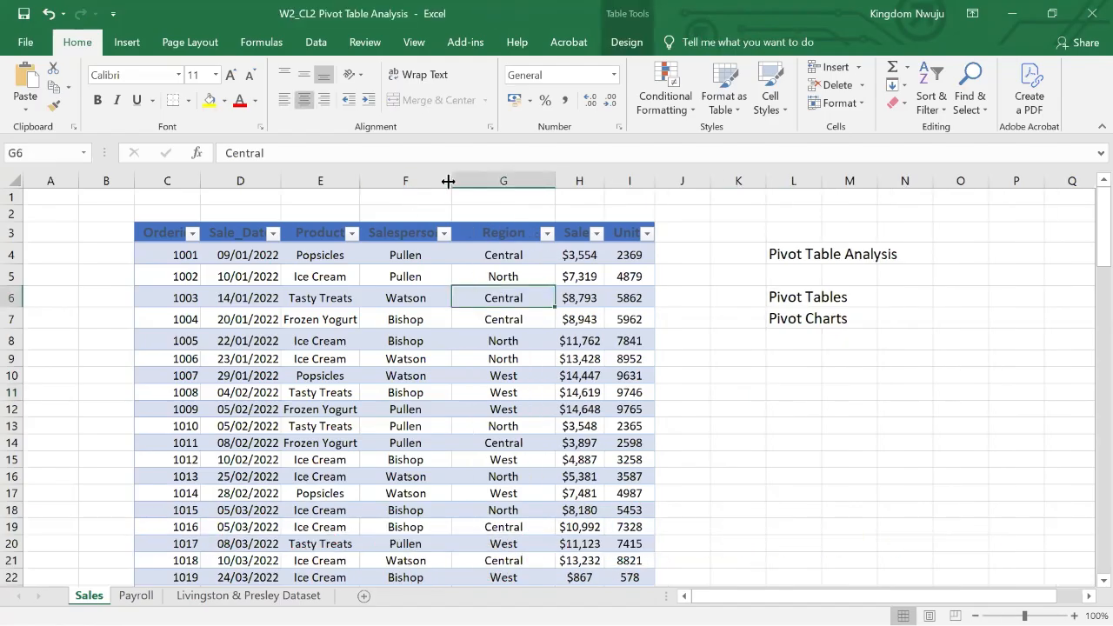
drag(448, 181, 468, 180)
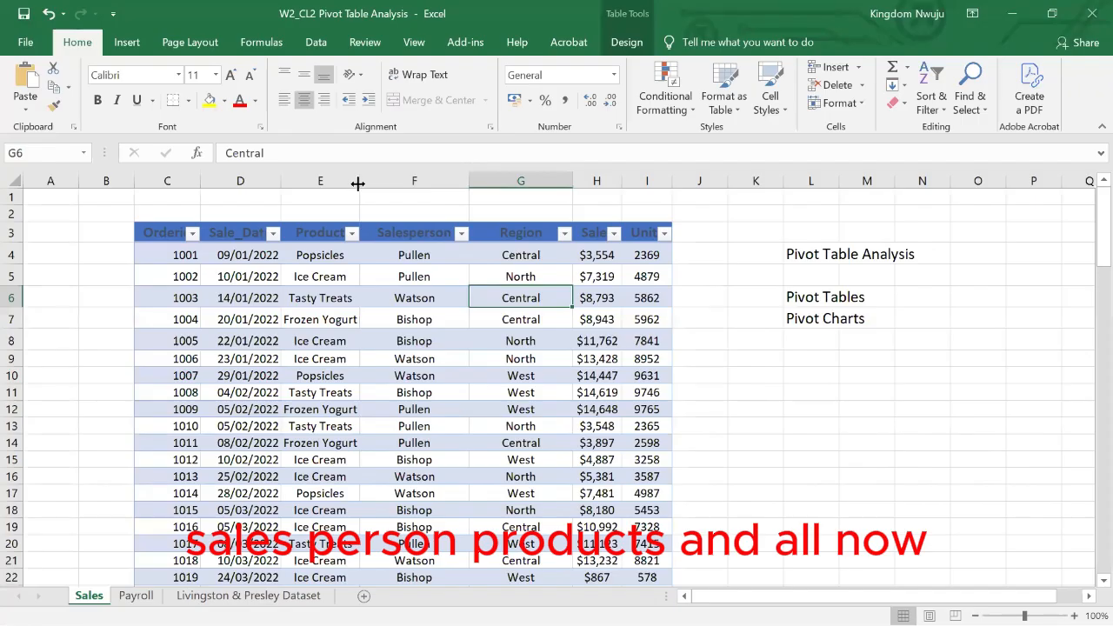
drag(357, 184, 365, 182)
click(759, 387)
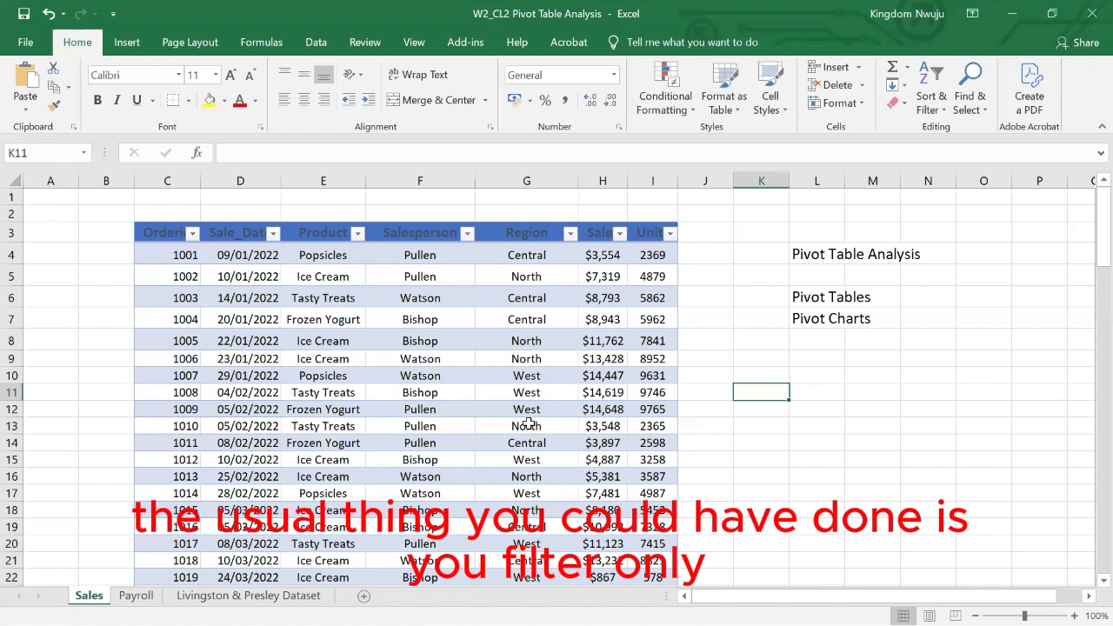
click(570, 234)
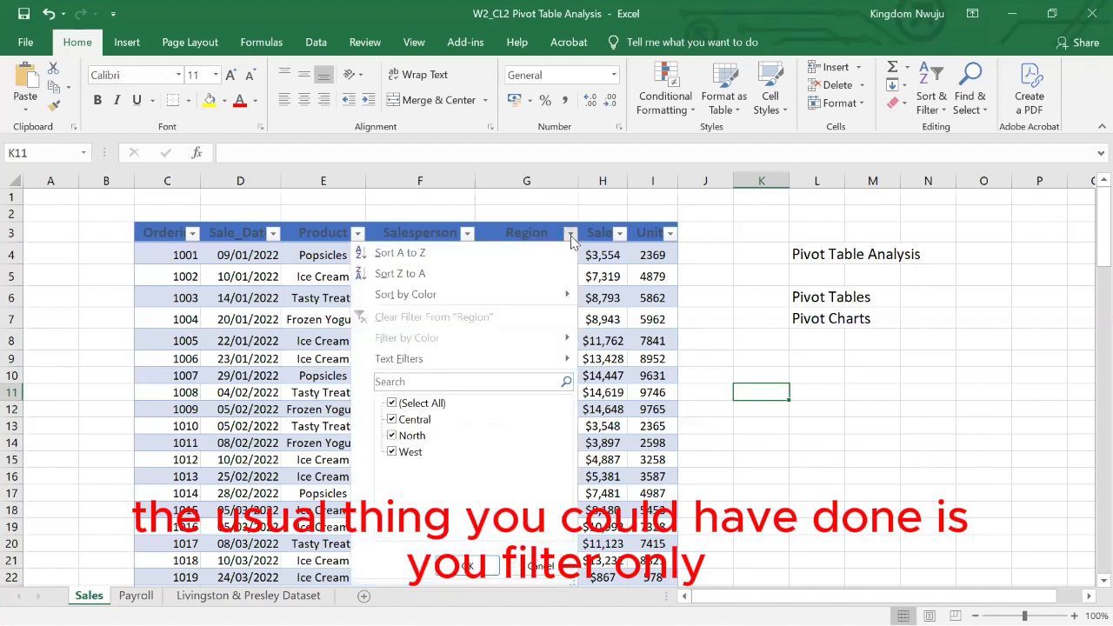
click(713, 325)
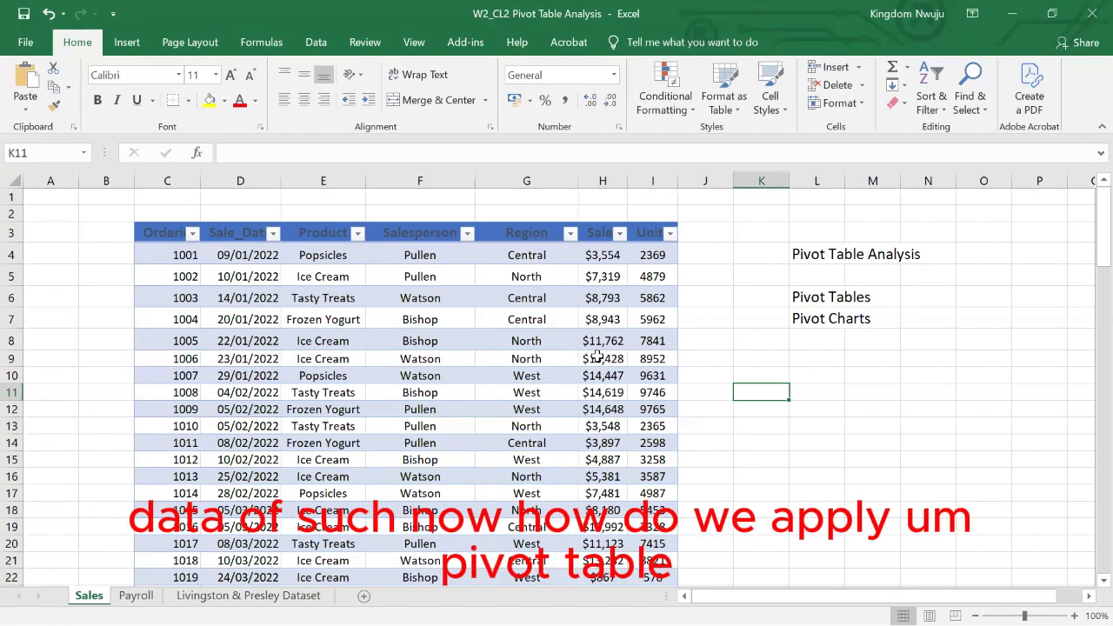
- Insert the recommended Sum of Sales by Region pivot table based on the sales table
click(460, 322)
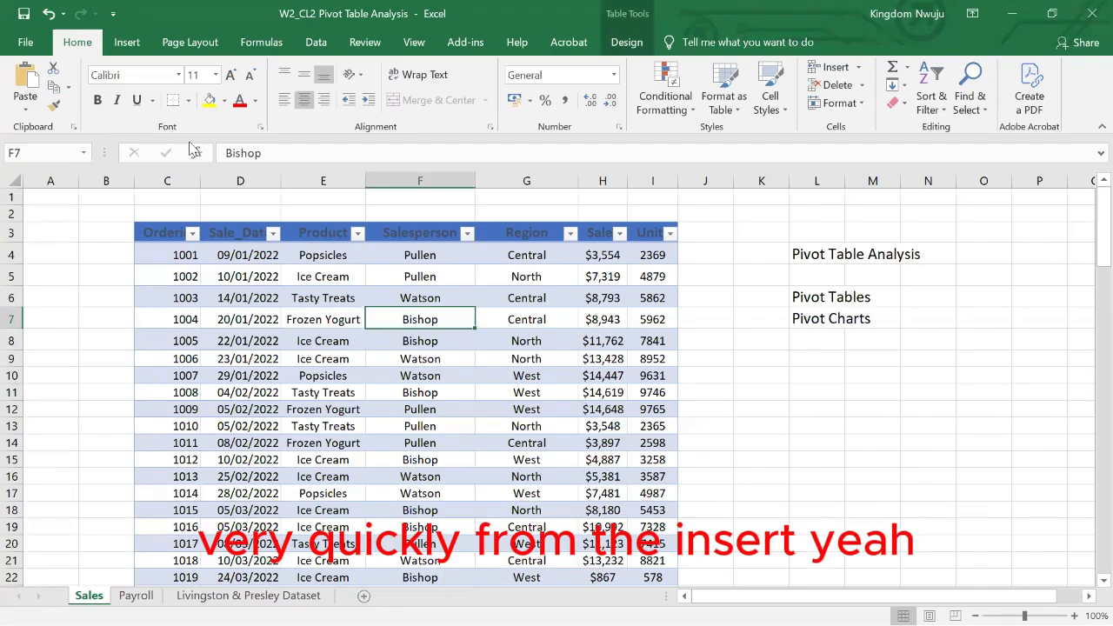
click(126, 43)
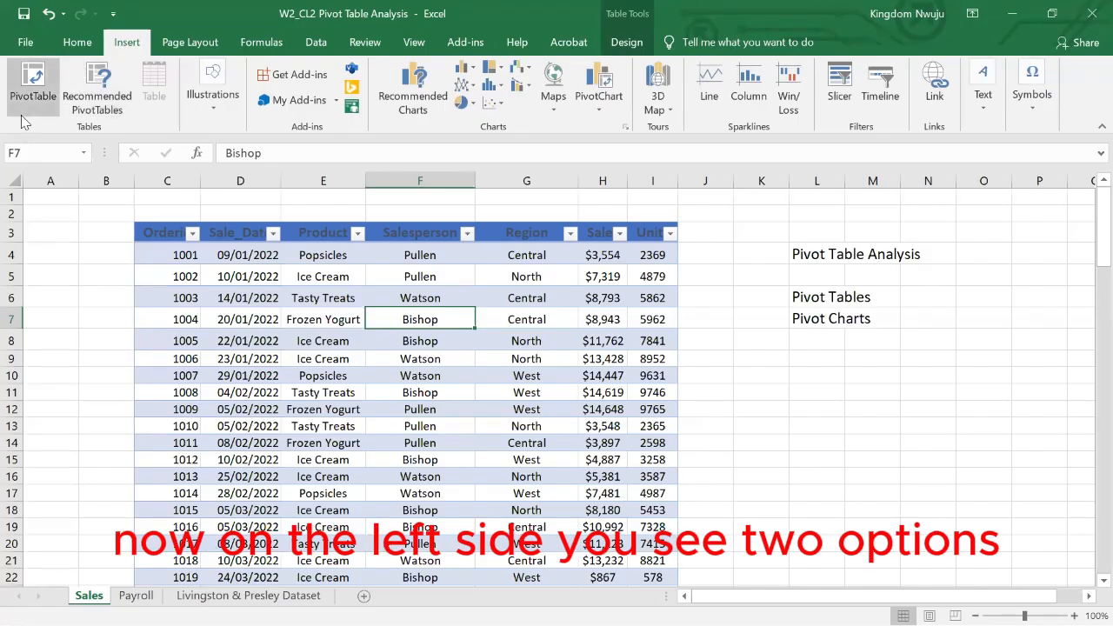
click(99, 103)
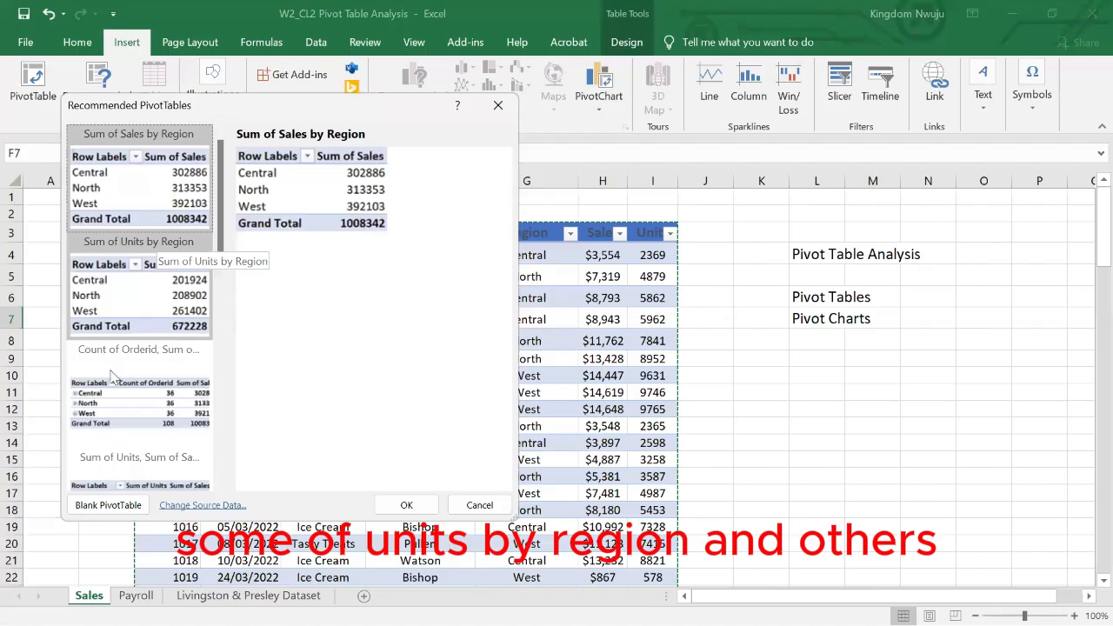
double_click(133, 180)
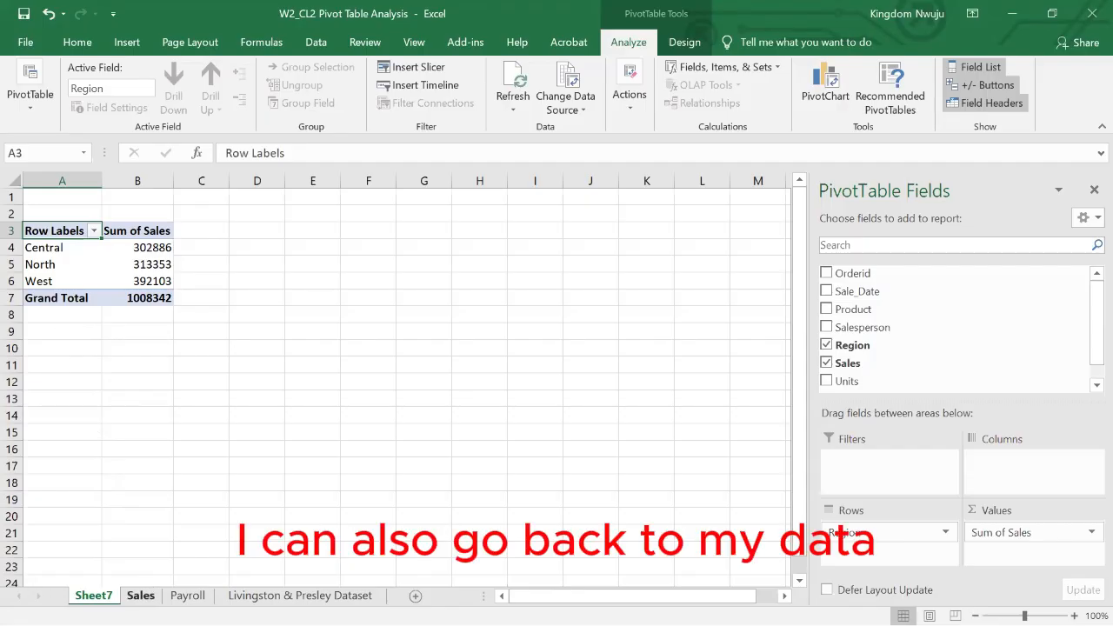
- From the Sales sheet's table, insert the recommended Sum of Units by Region pivot table
click(141, 596)
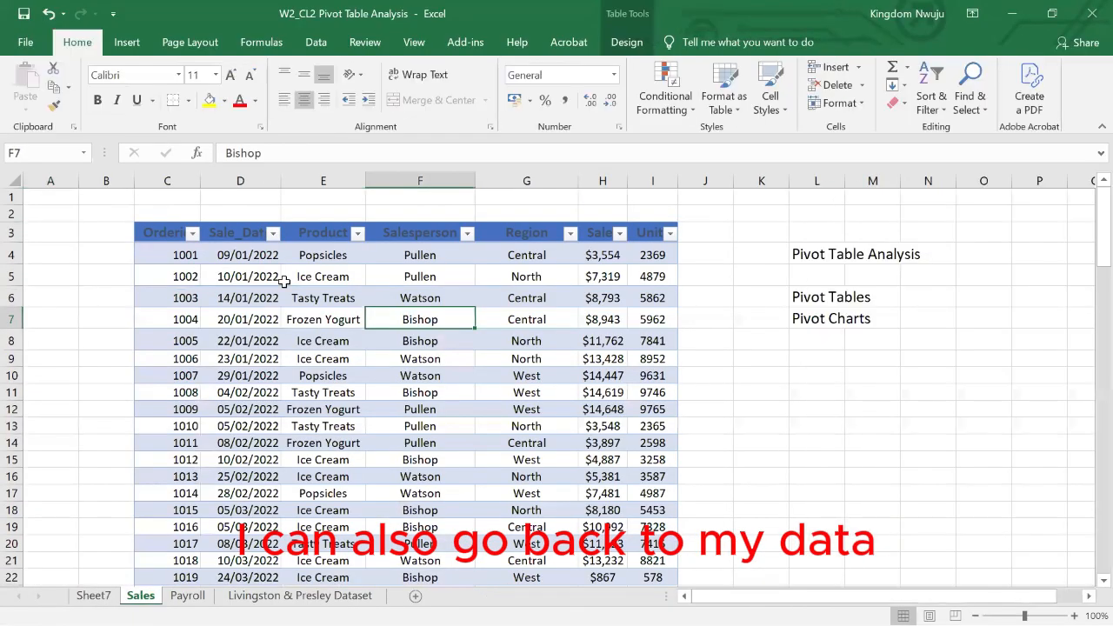
click(127, 44)
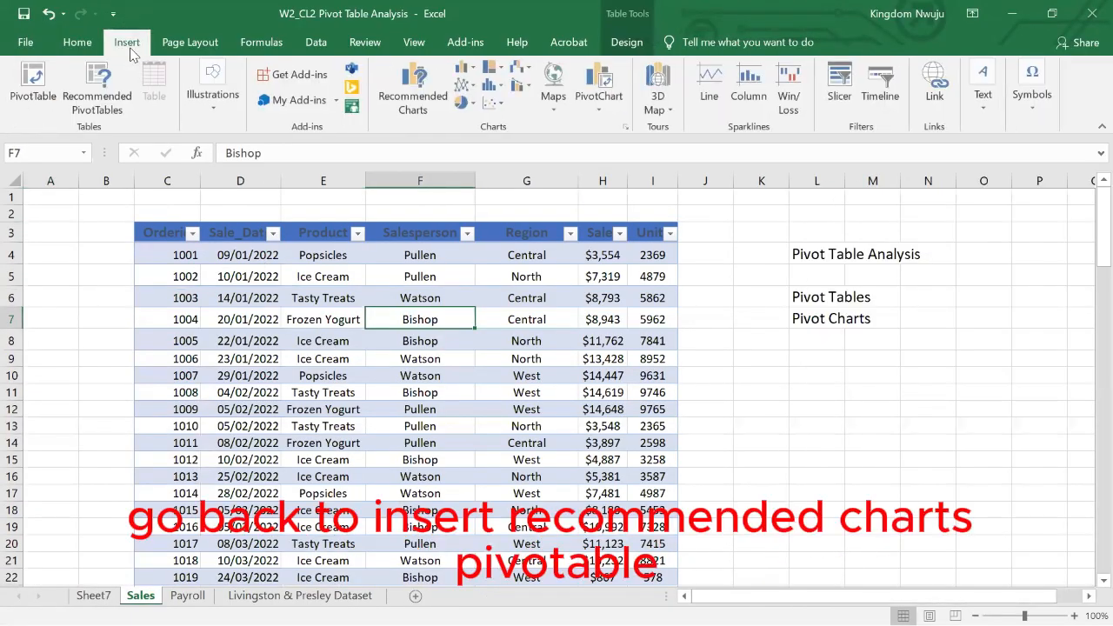
click(92, 115)
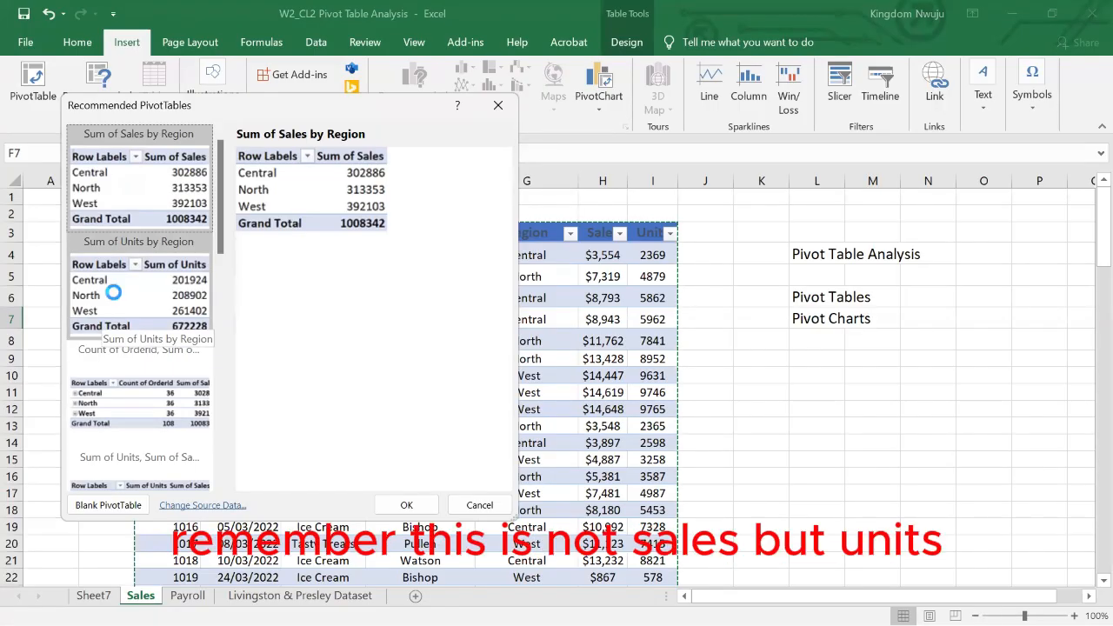
double_click(113, 293)
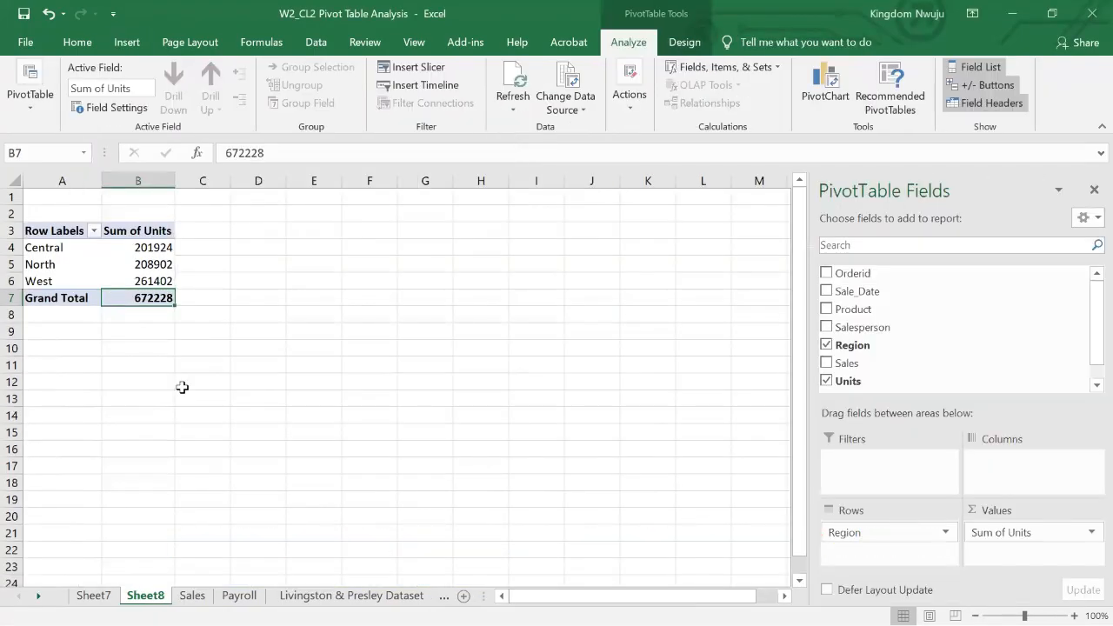
- Compare the sales and units pivot tables on their sheets, and return to the Sales sheet
click(103, 597)
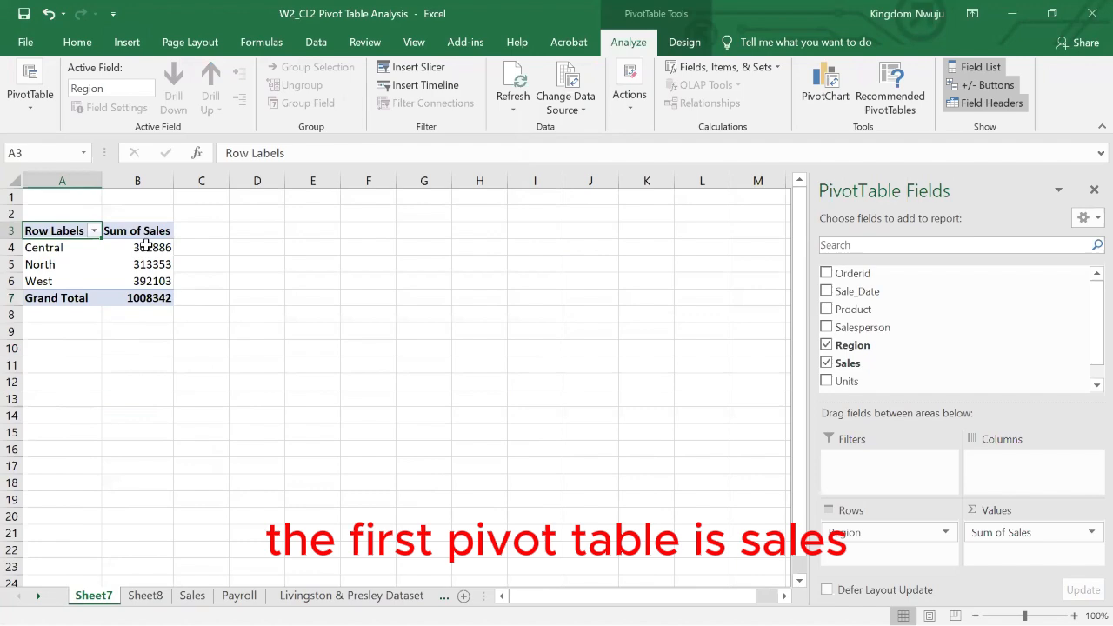
click(144, 596)
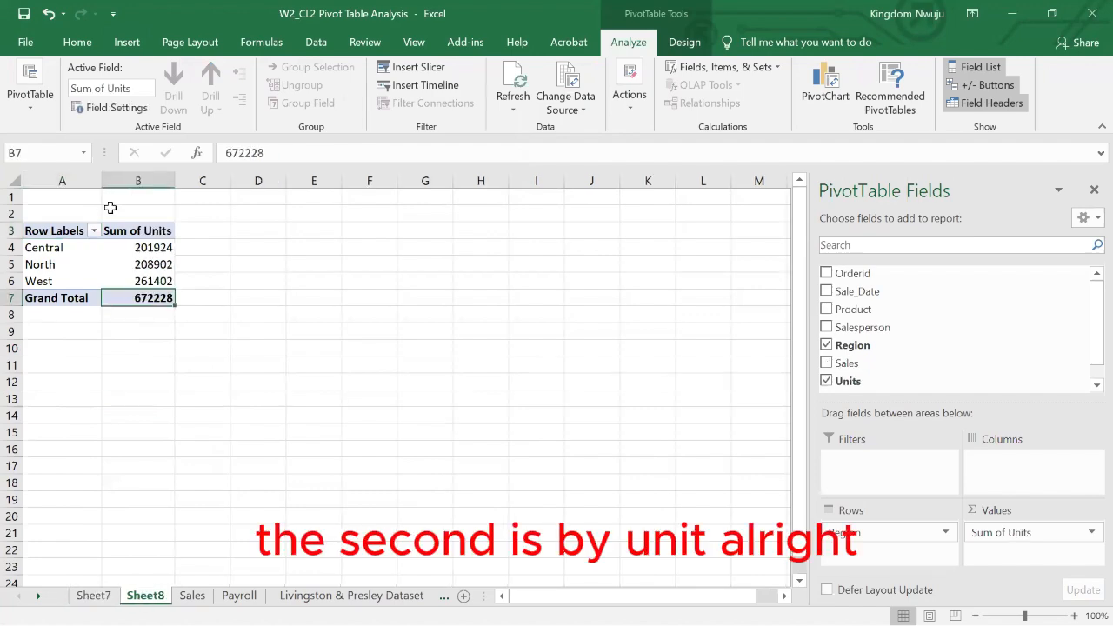
click(192, 595)
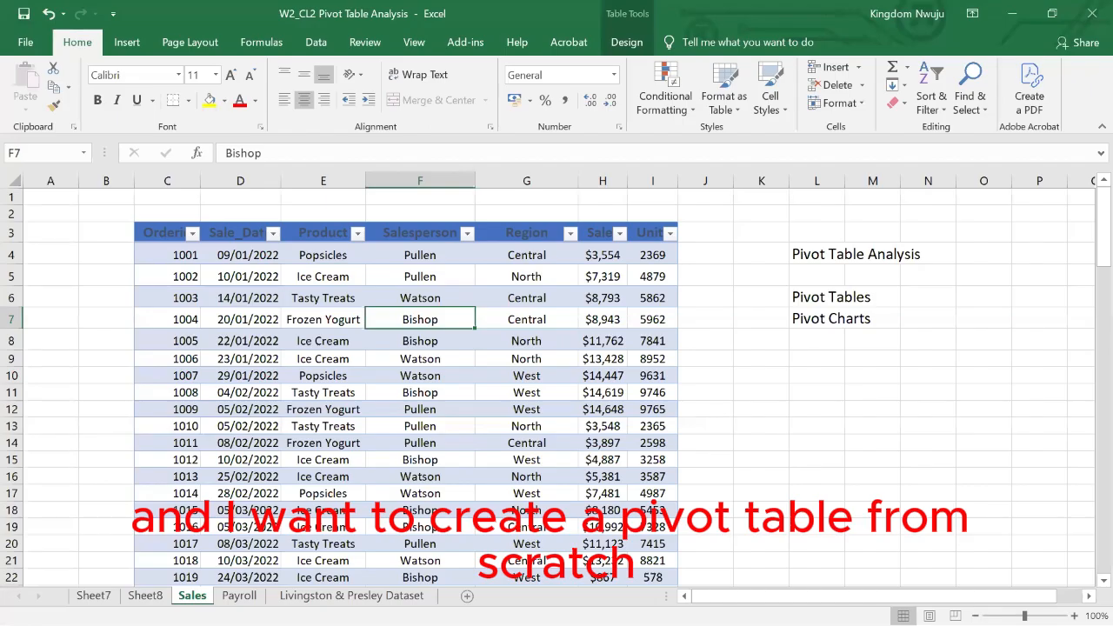
click(126, 43)
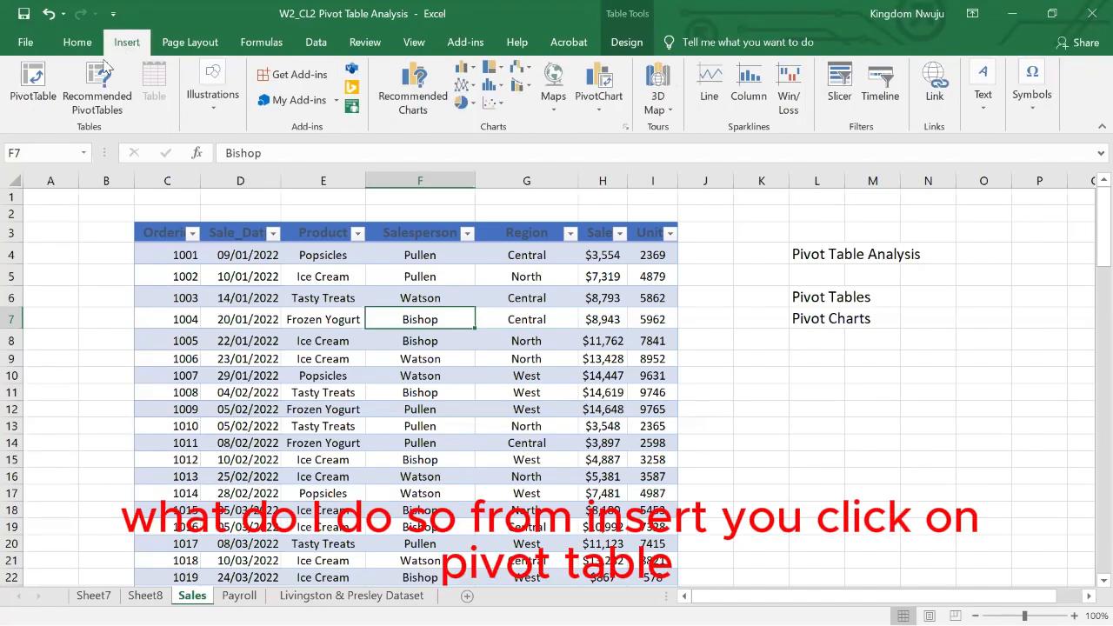
click(30, 98)
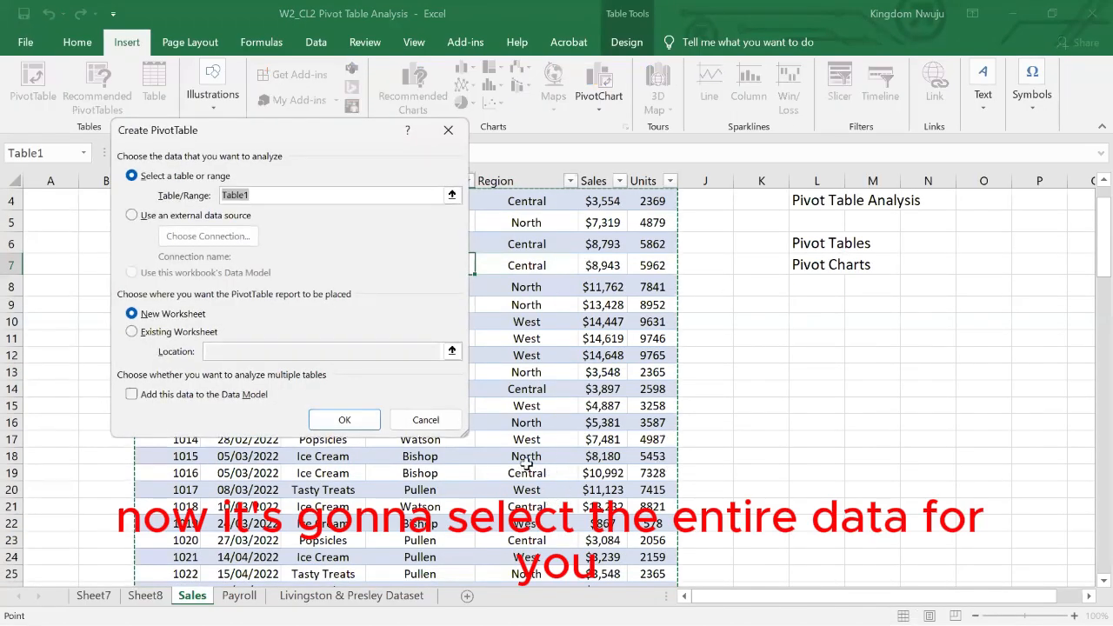
click(423, 423)
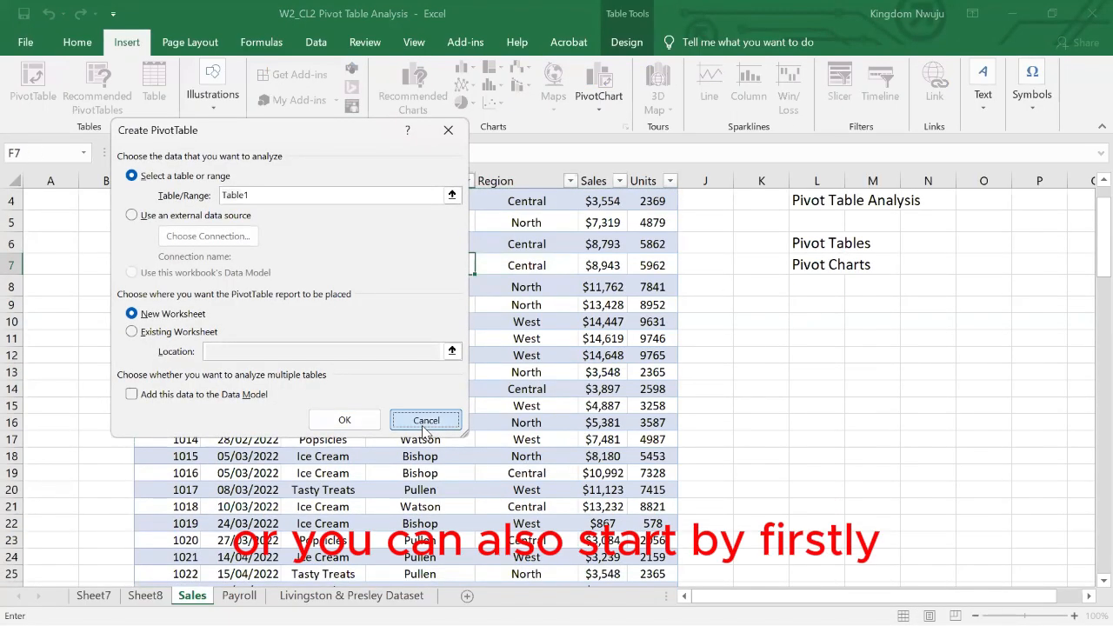
- Select the entire sales table and create a blank pivot table from Table1 on a new worksheet
scroll(247, 373, up, 1)
click(166, 237)
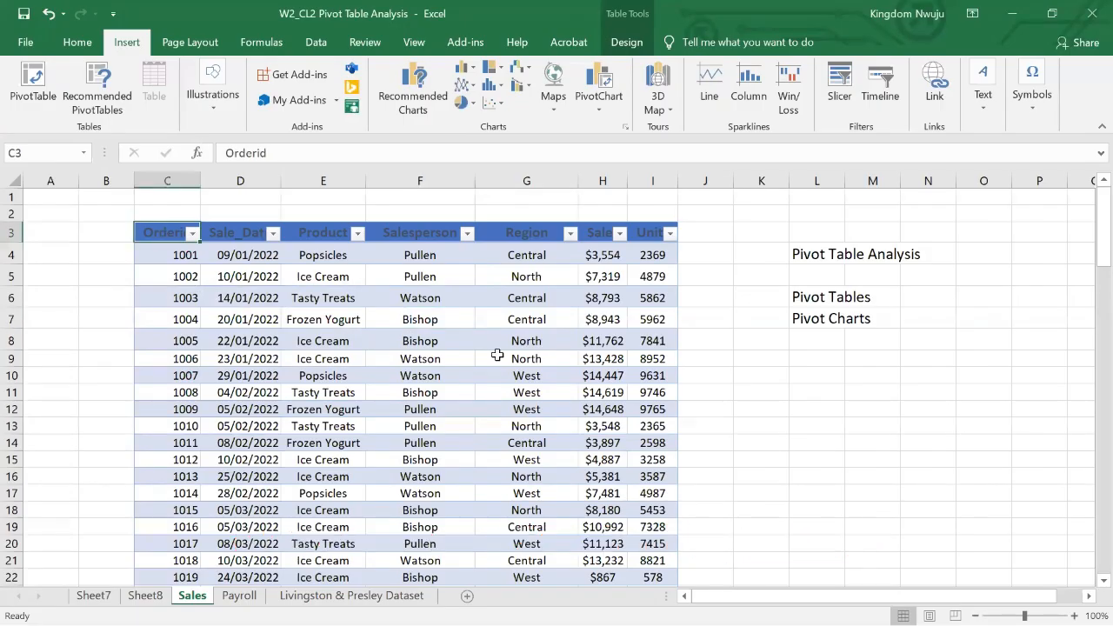
drag(498, 355, 711, 515)
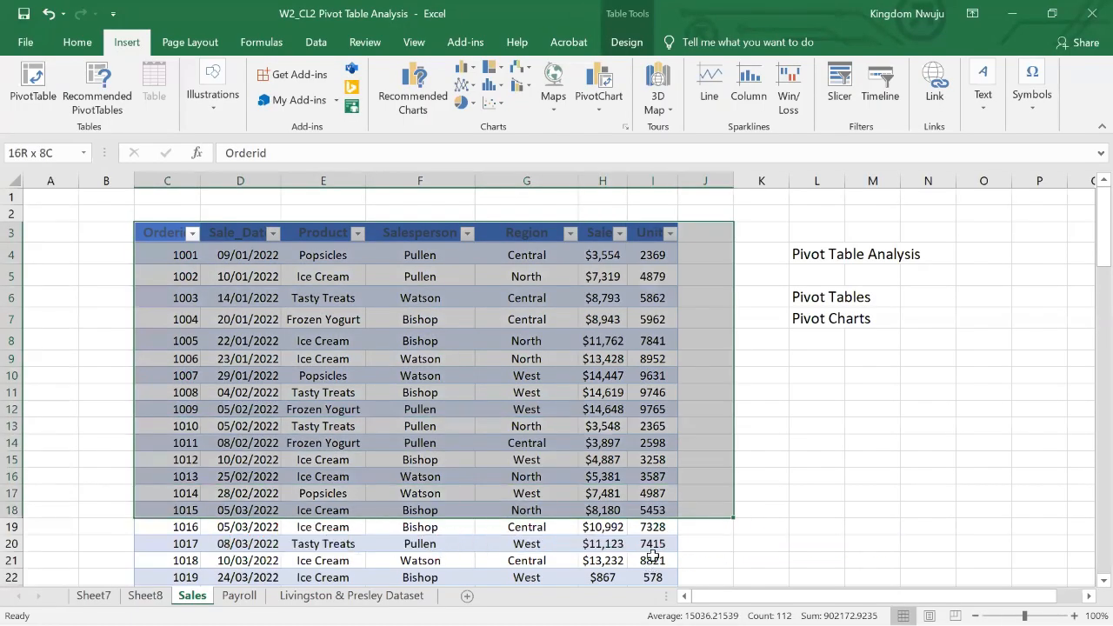
key(ctrl+a)
click(33, 83)
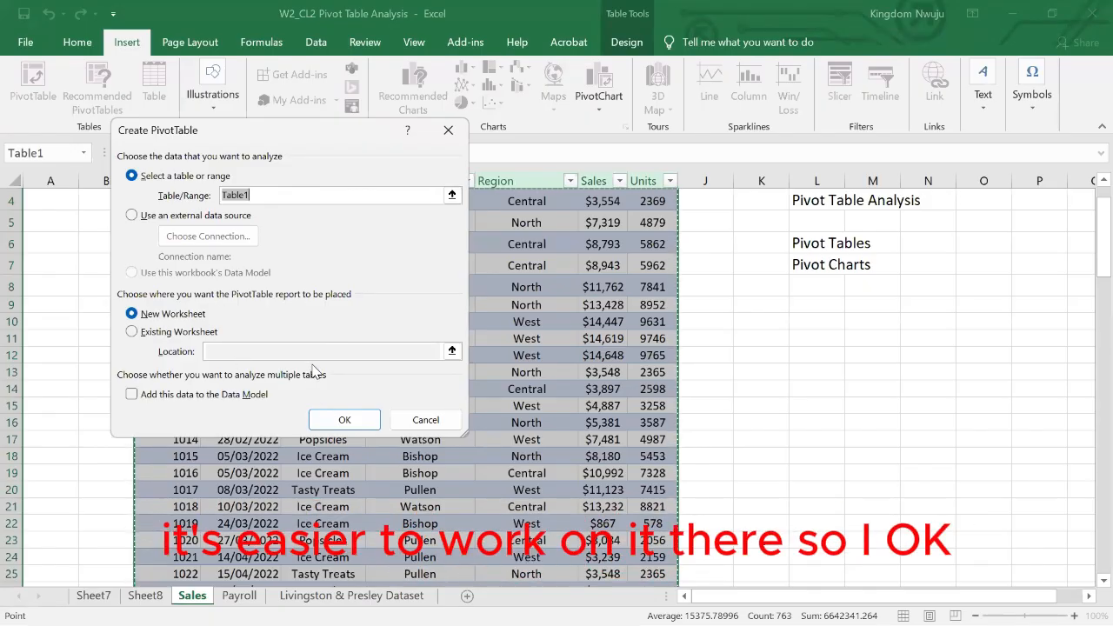
click(343, 424)
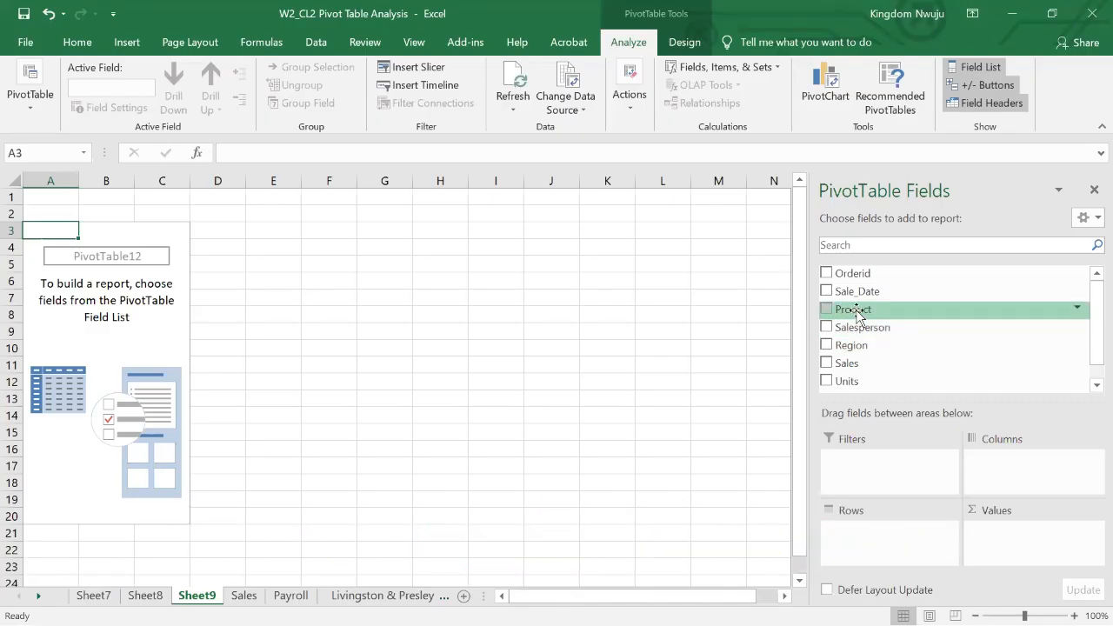
- Build the pivot table with Product in the rows and the sum of Sales as the values
drag(856, 315, 874, 541)
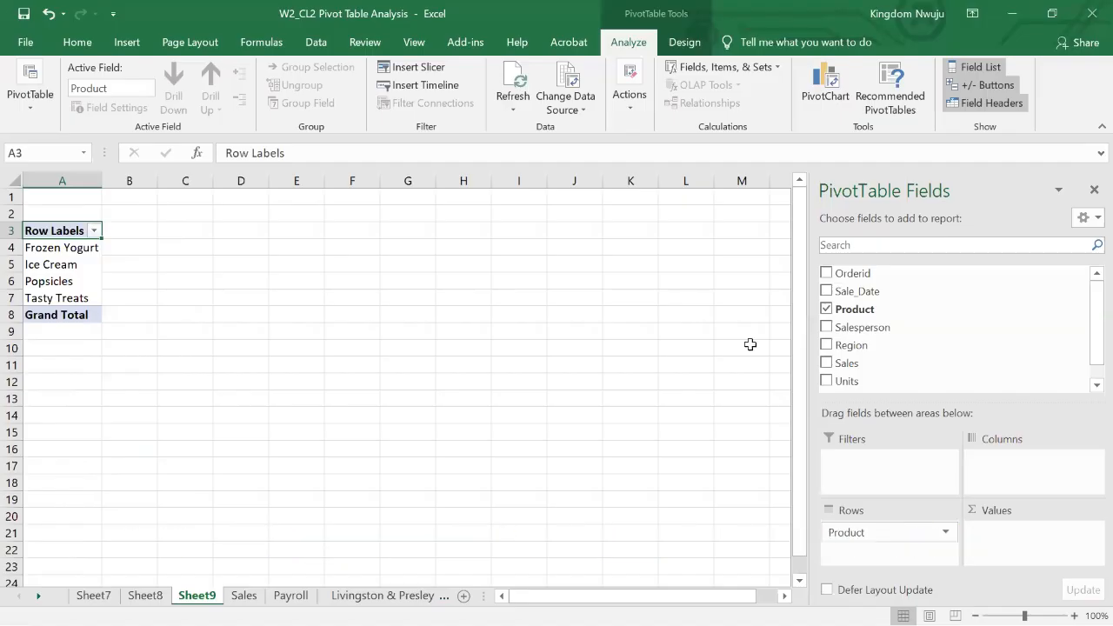
scroll(896, 348, down, 1)
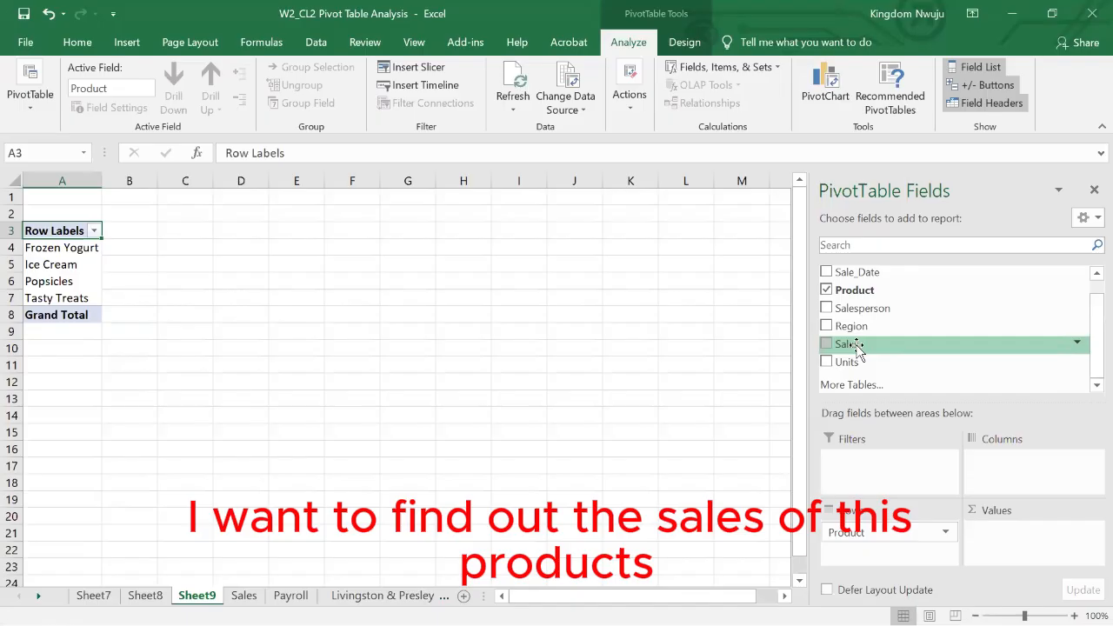
drag(867, 347, 1017, 534)
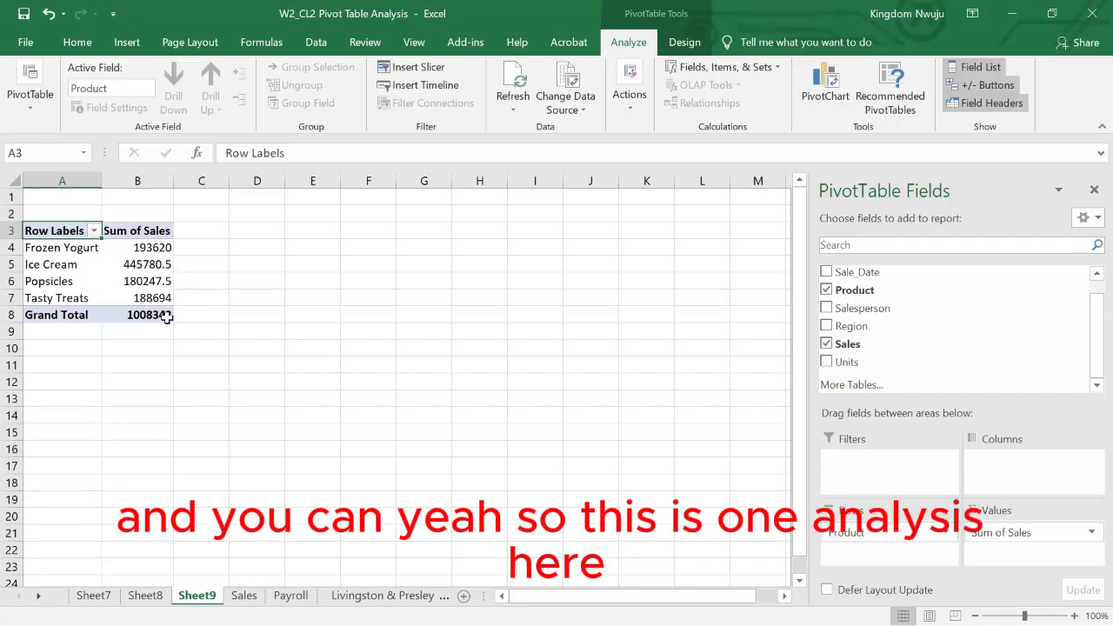
mouse_move(123, 303)
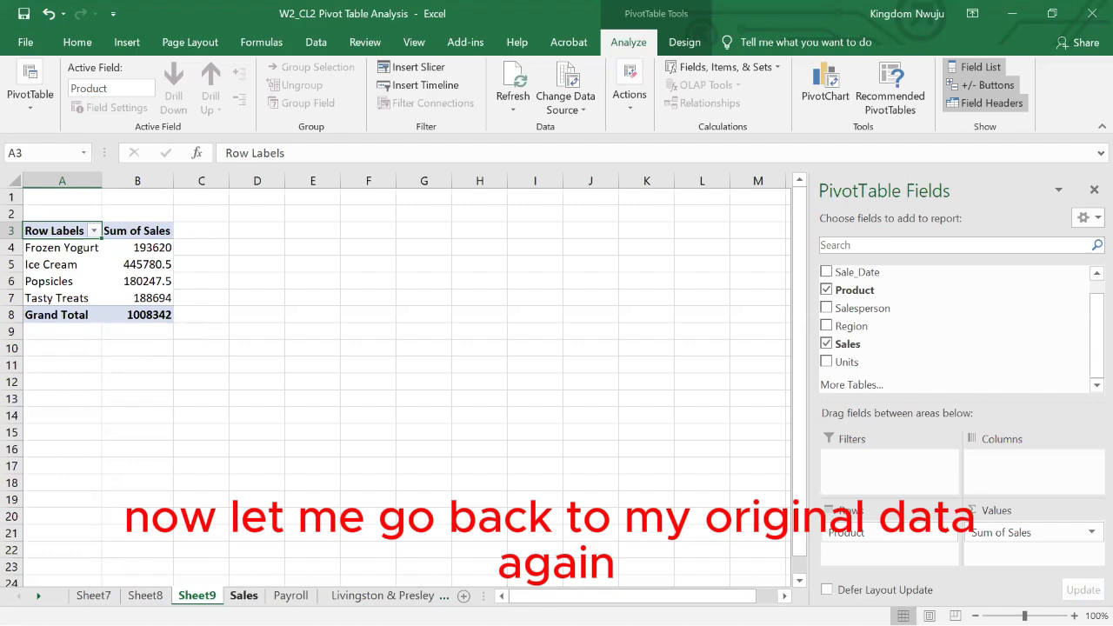
click(243, 595)
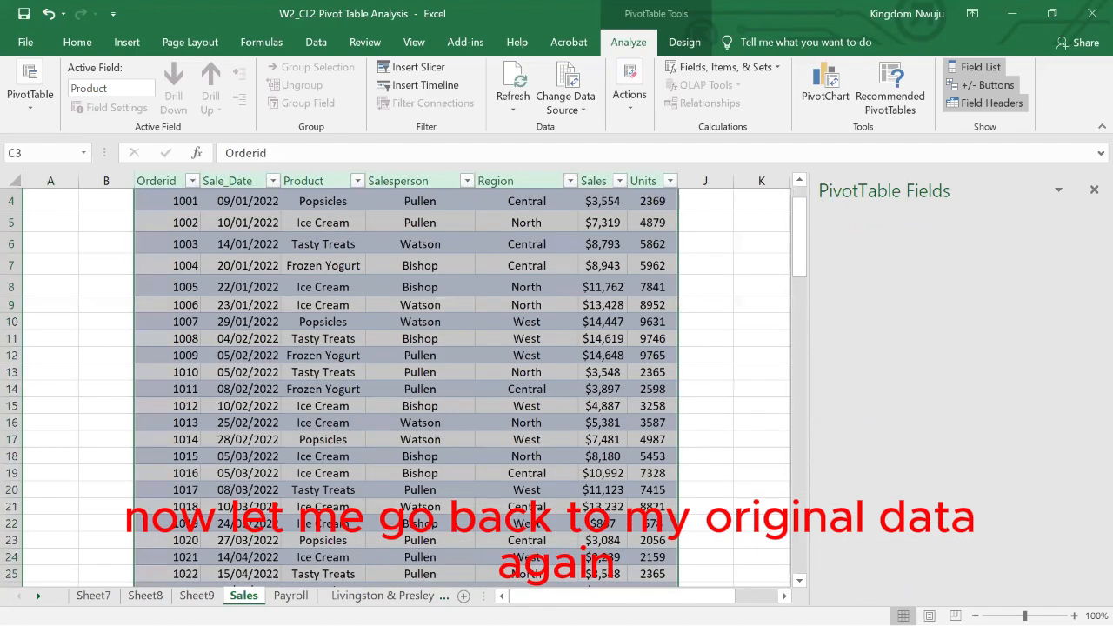
click(127, 42)
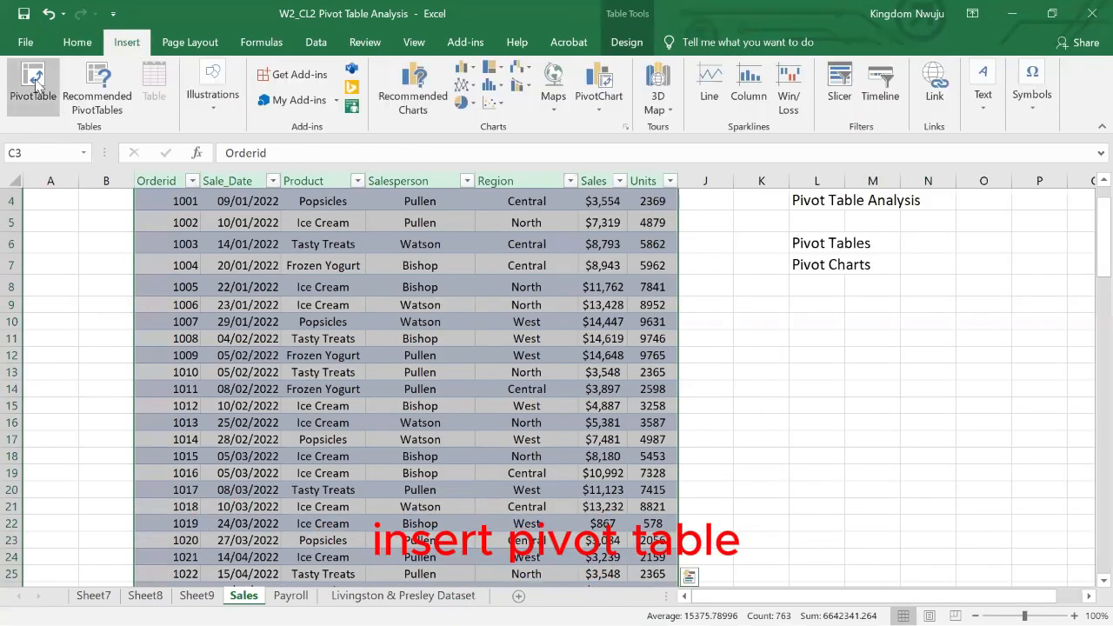
click(34, 82)
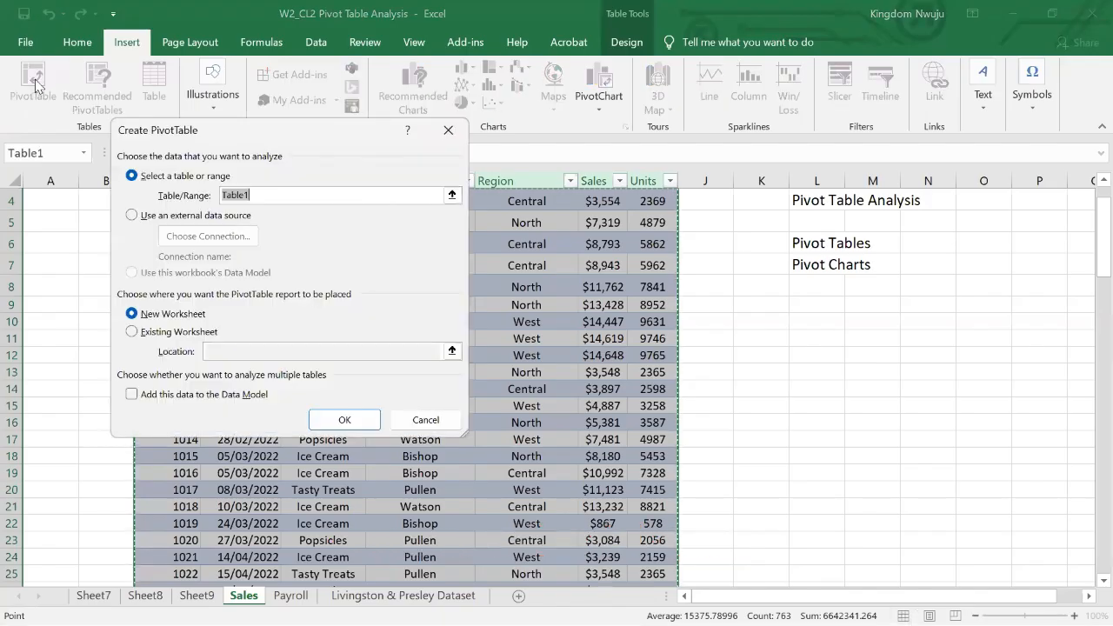
click(448, 129)
click(197, 596)
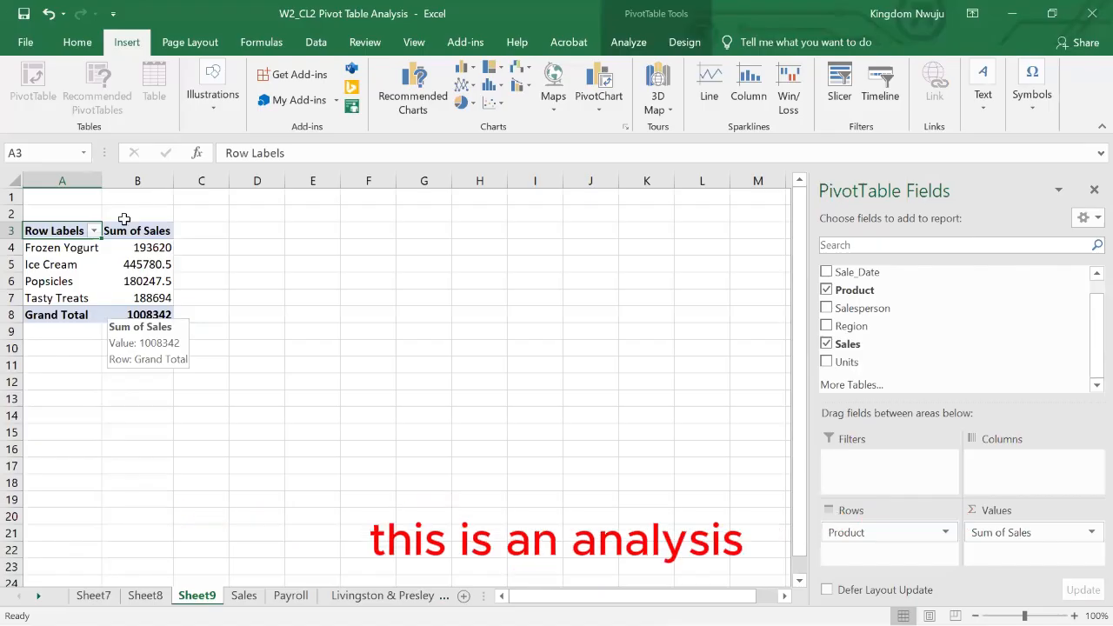
- Insert a 3-D Clustered Column pivot chart from the sales-by-product pivot table on Sheet9
click(139, 267)
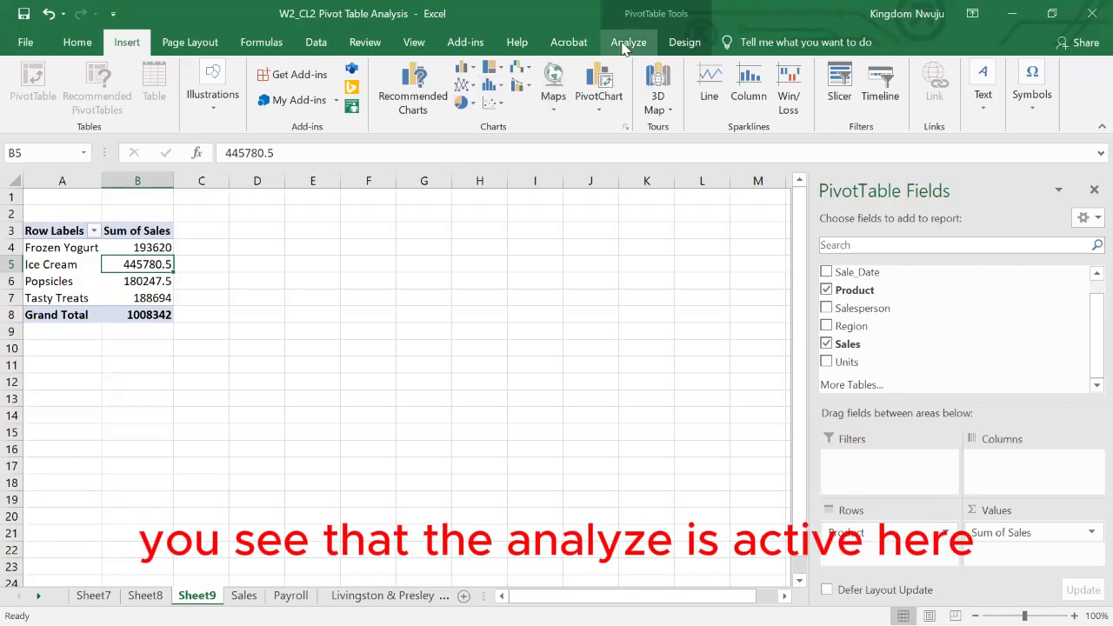
click(623, 46)
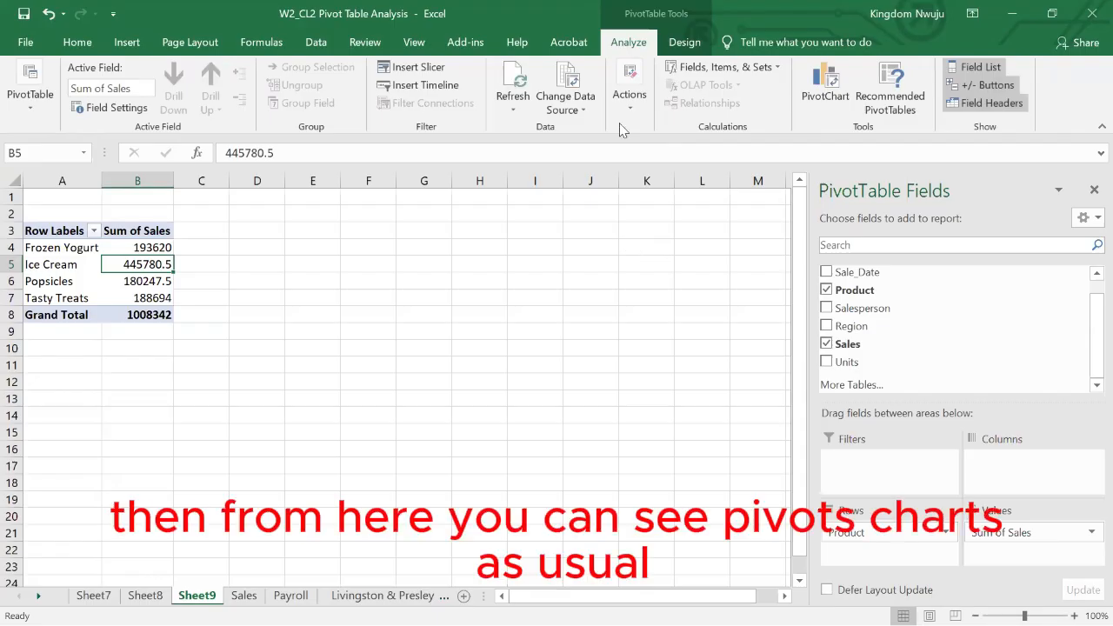
click(824, 93)
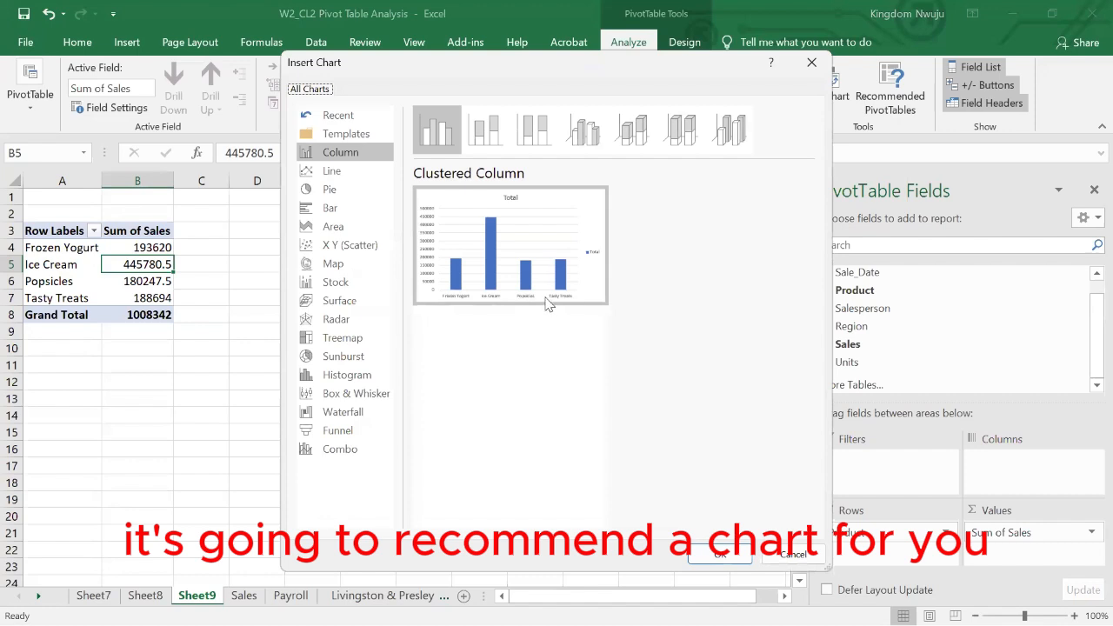
mouse_move(471, 297)
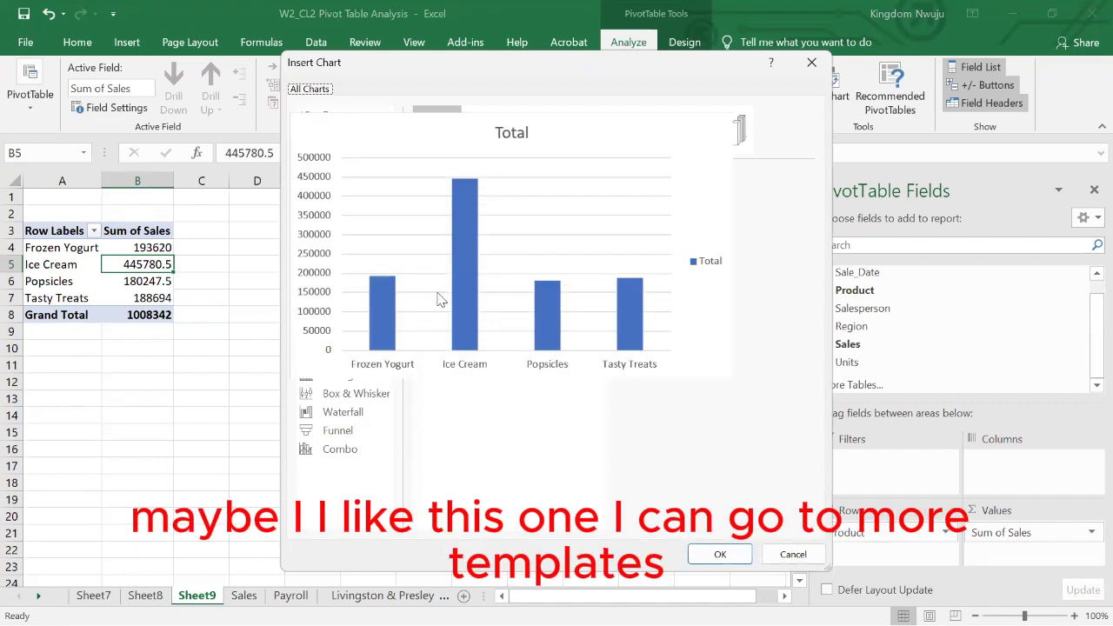
click(575, 141)
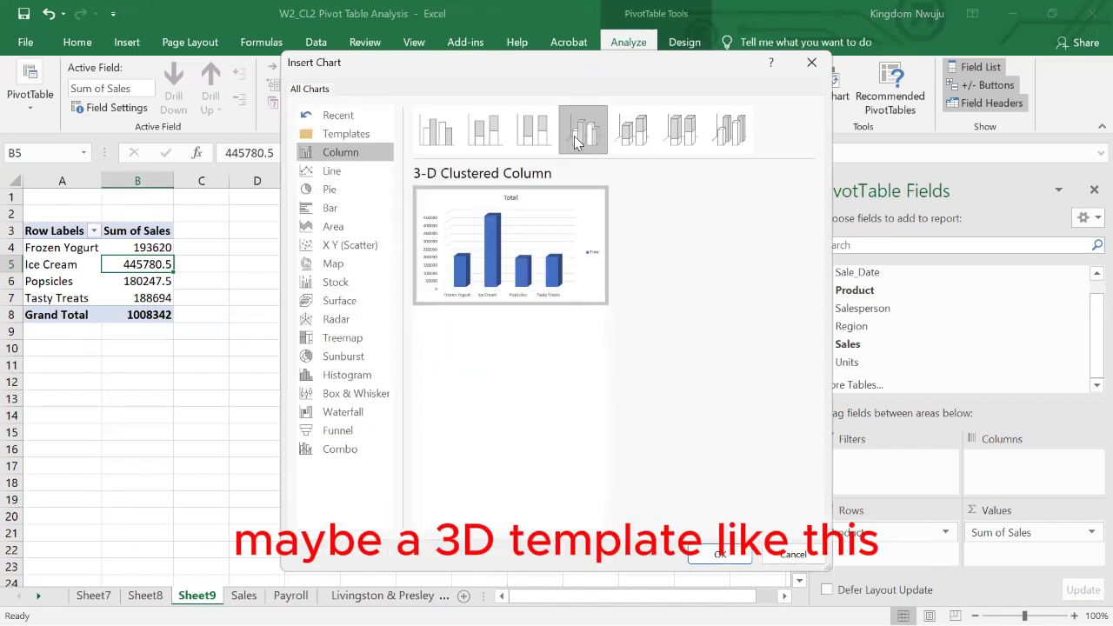
click(706, 554)
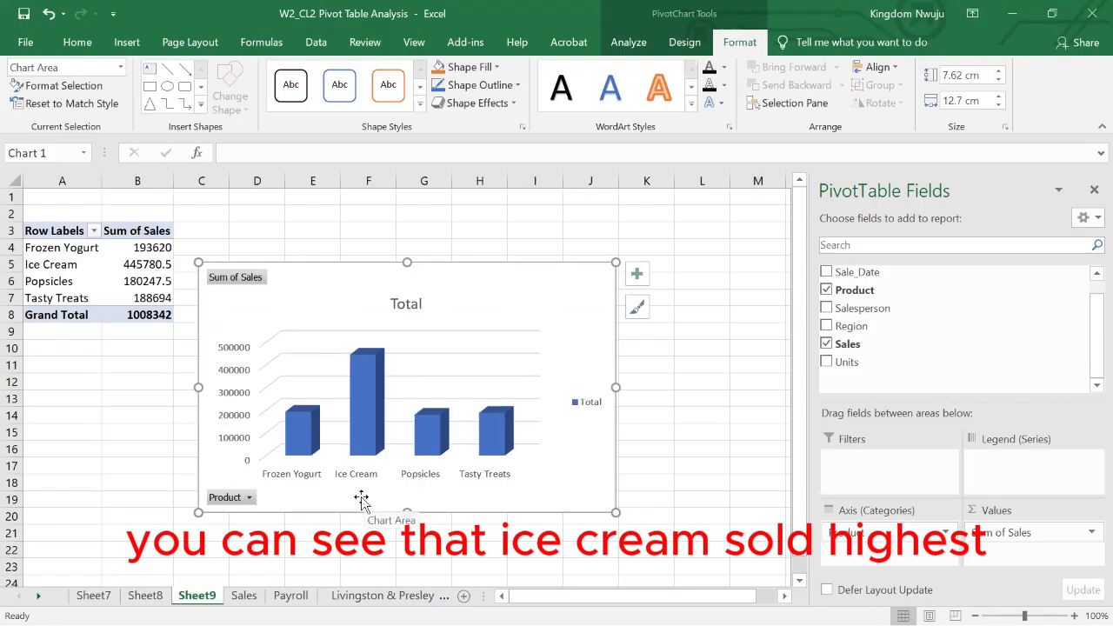
- Add data labels to the column chart and move it slightly up beside the pivot table
click(640, 276)
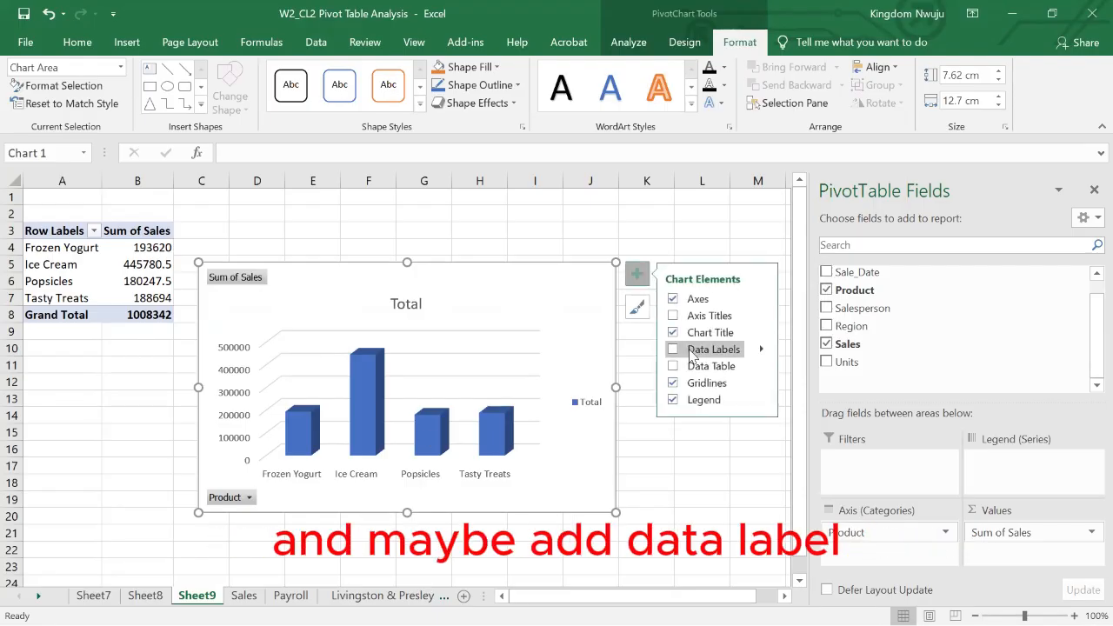
click(691, 351)
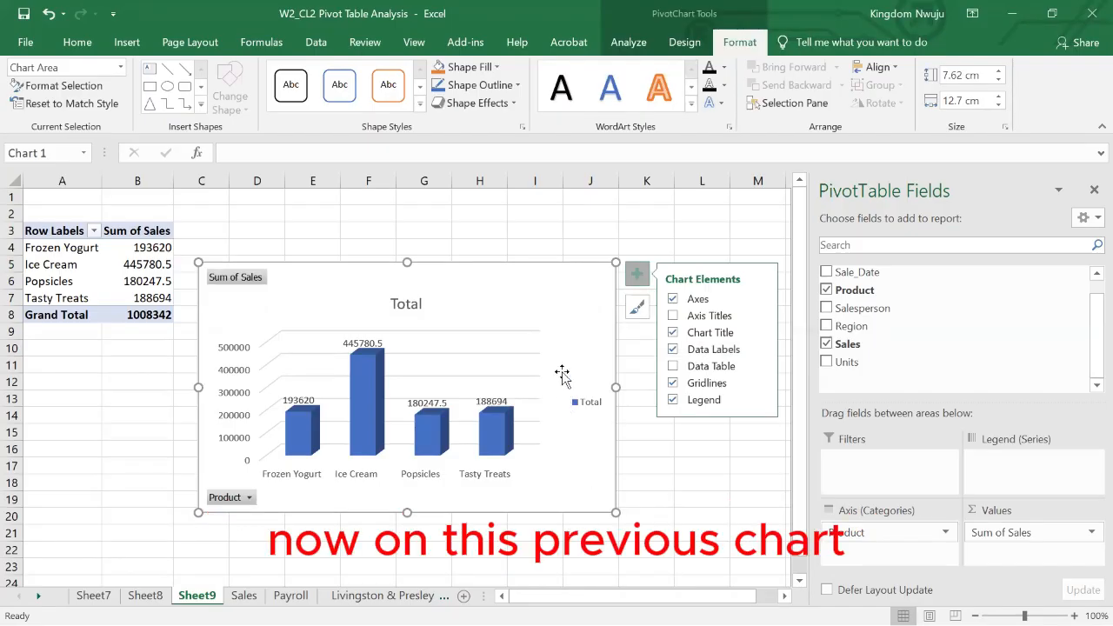
drag(455, 264, 475, 233)
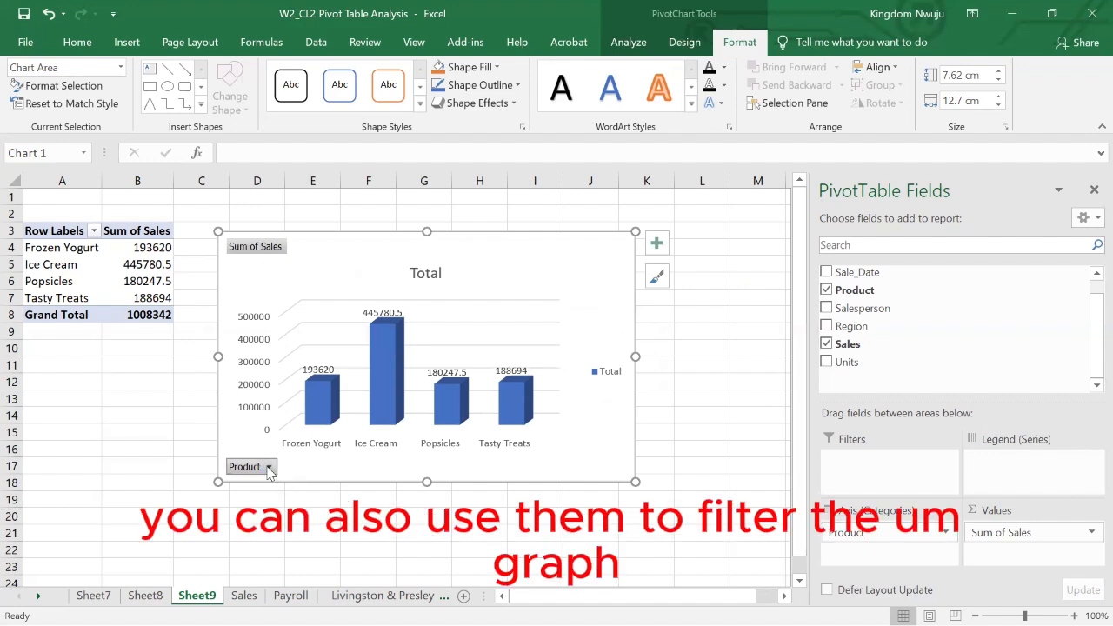
- Hide all field buttons on the column pivot chart
click(270, 469)
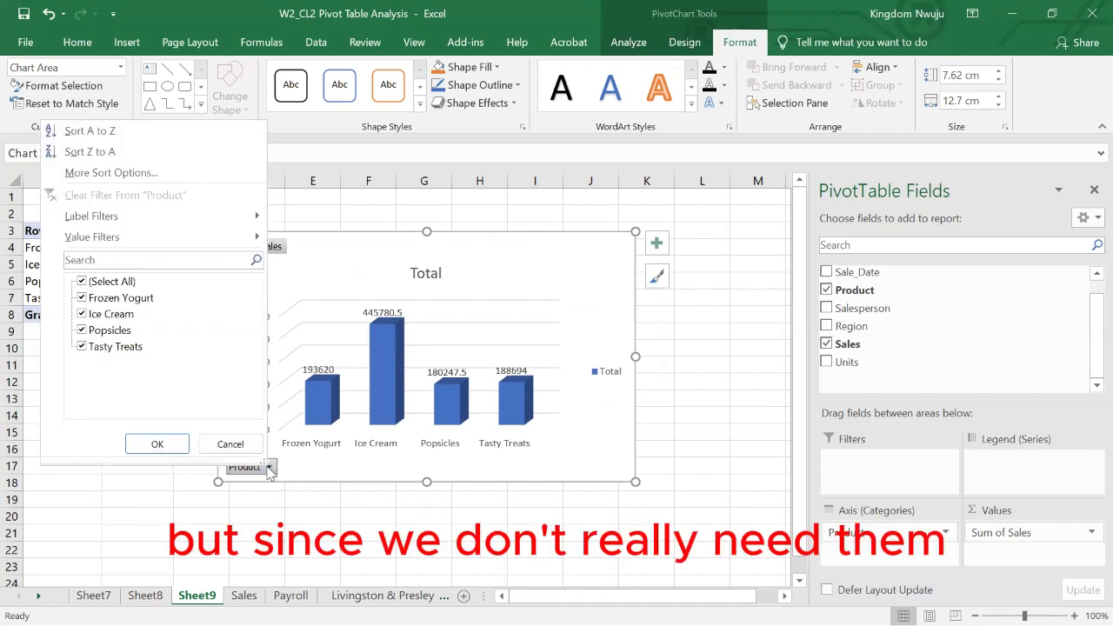
click(269, 469)
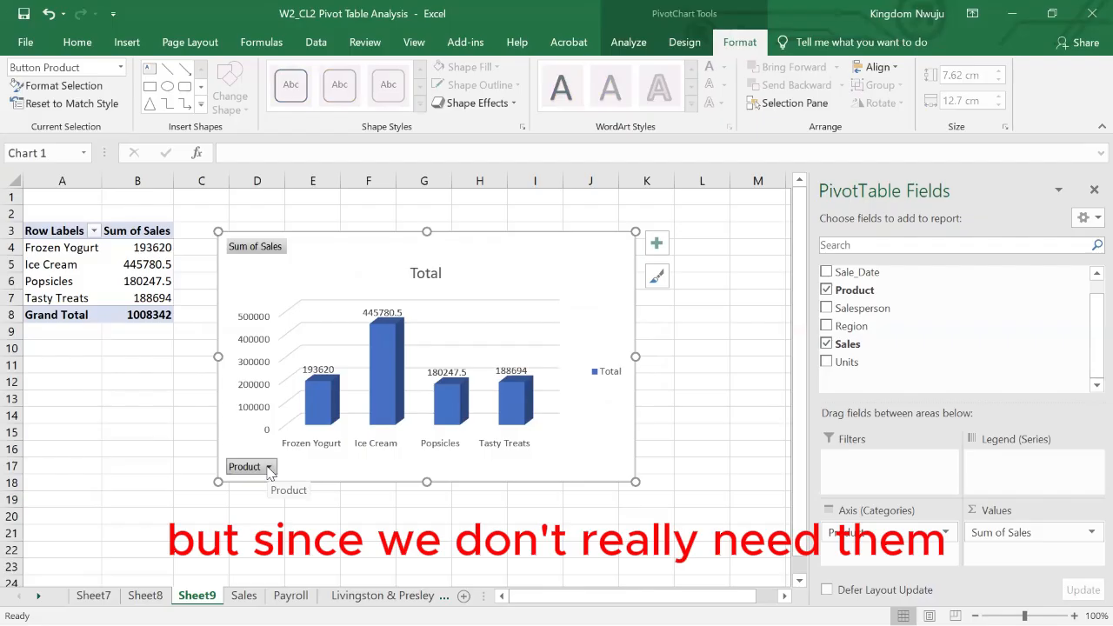
right_click(269, 472)
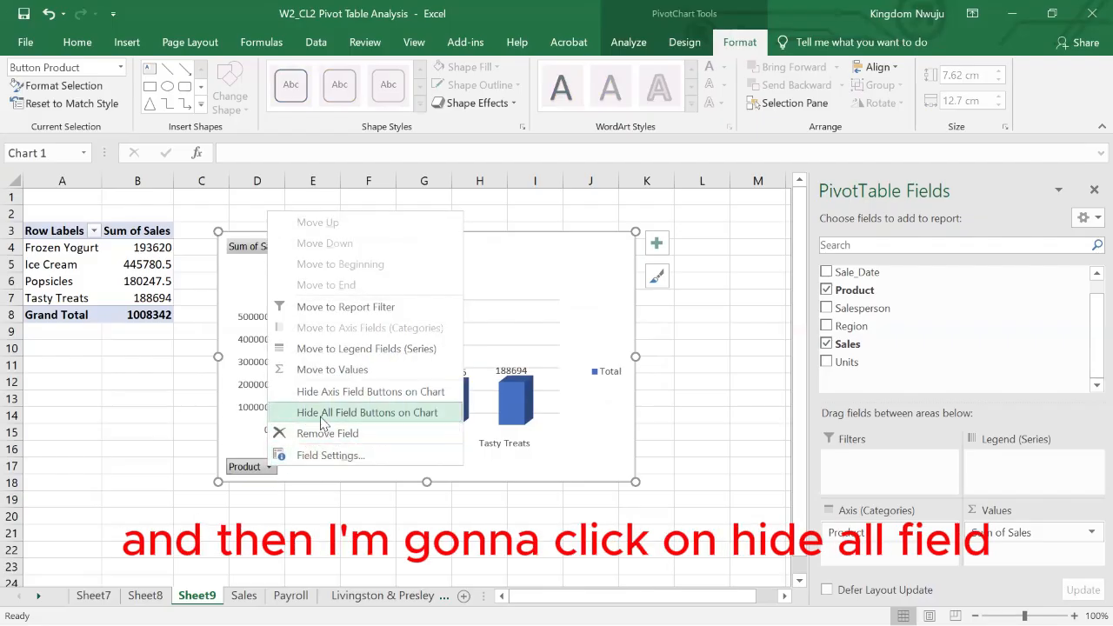
click(386, 414)
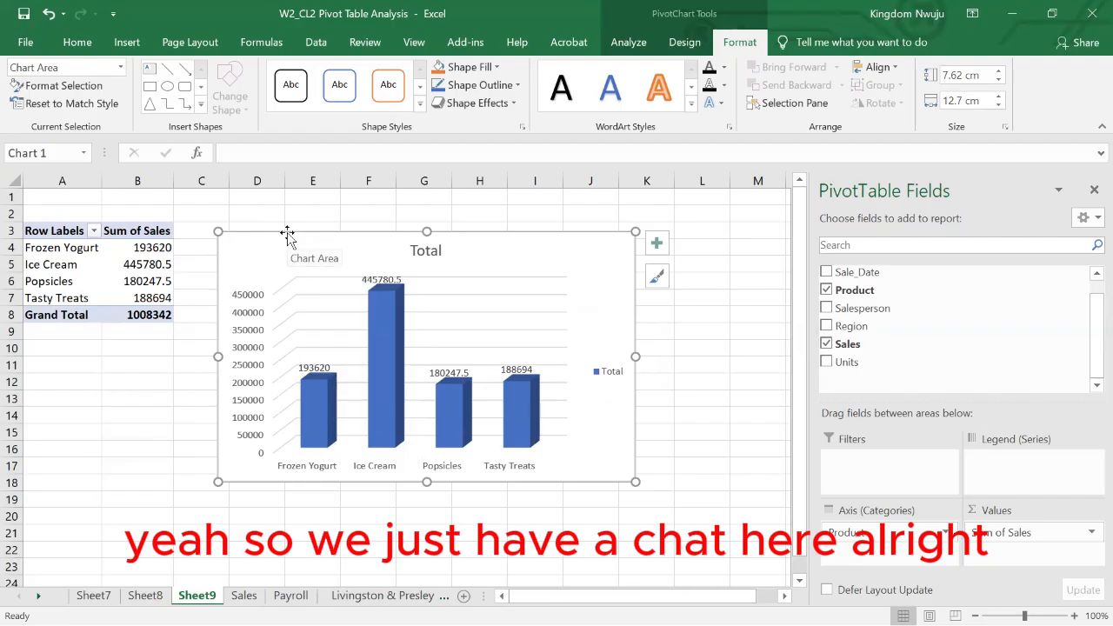
- Move the column chart from Sheet9 onto a newly added worksheet, placed near cell C3
key(ctrl+x)
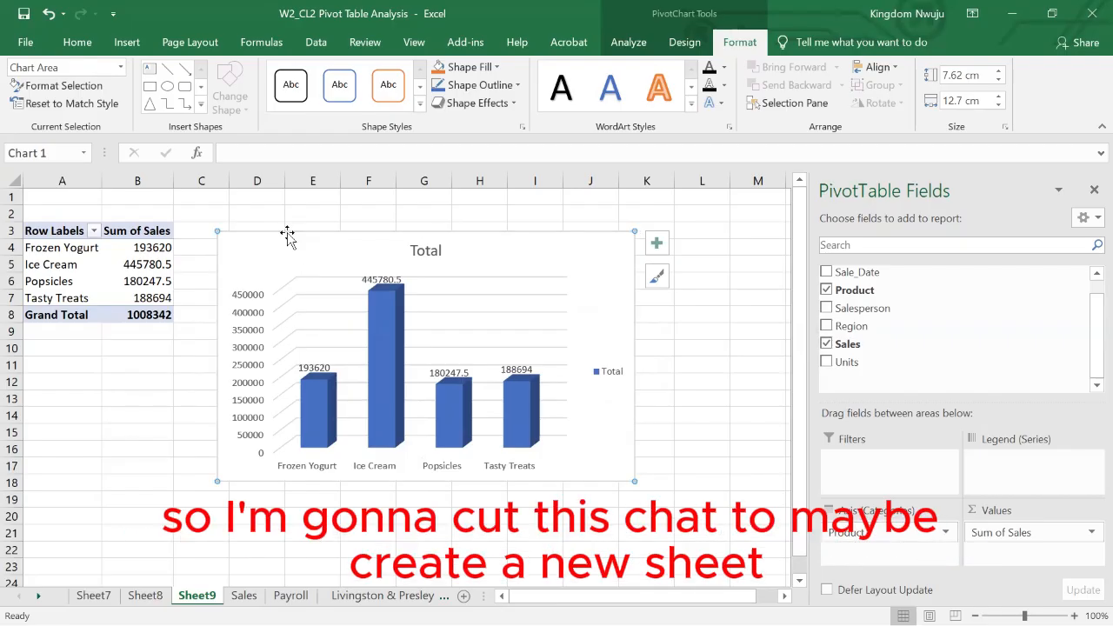
key(ctrl+x)
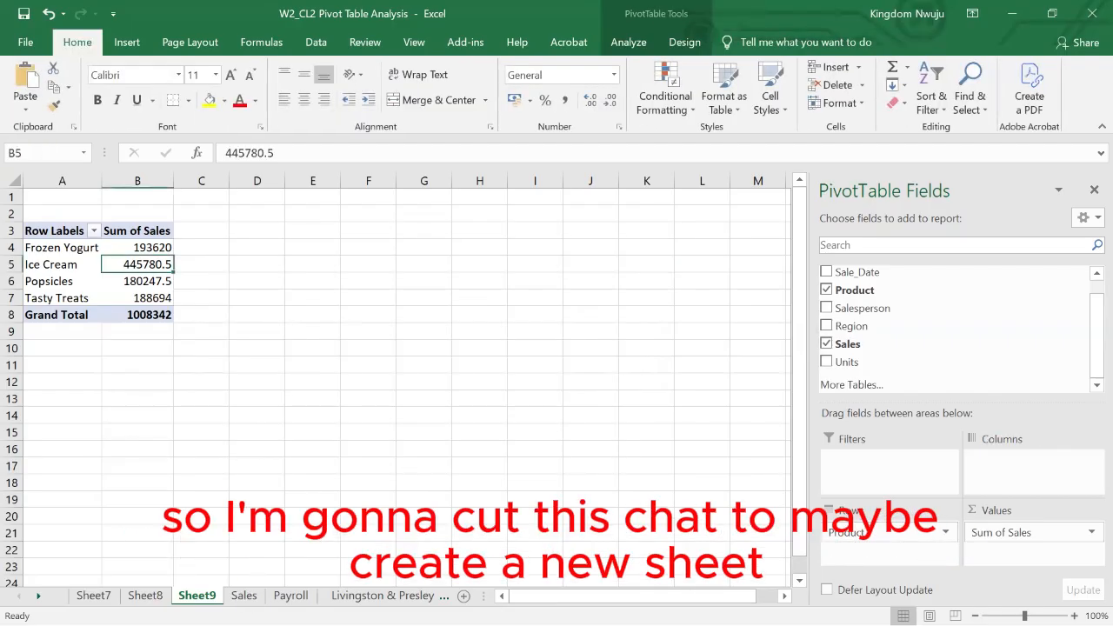
click(463, 596)
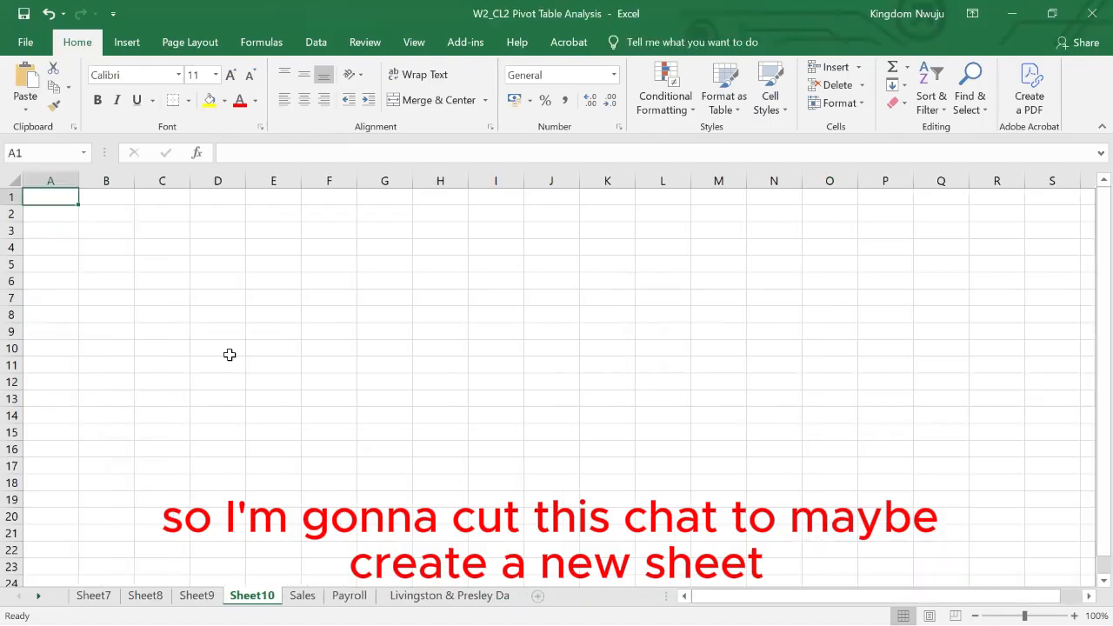
click(160, 235)
key(ctrl+v)
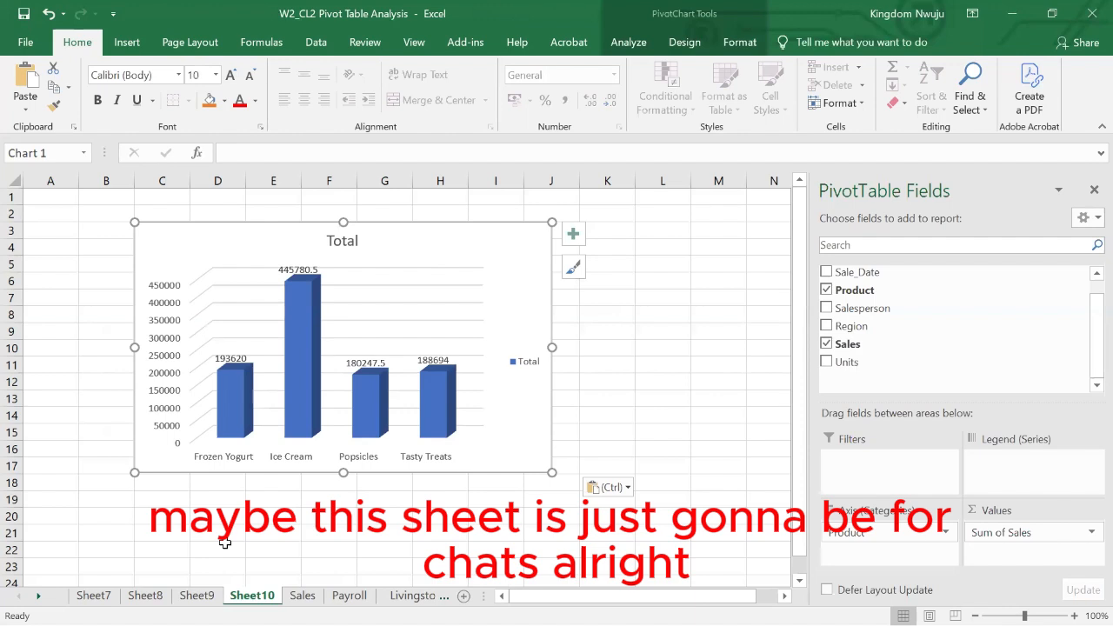
- On Sheet9, add Region to the pivot table's rows and remove the Product field, keeping the sum of Sales
click(197, 596)
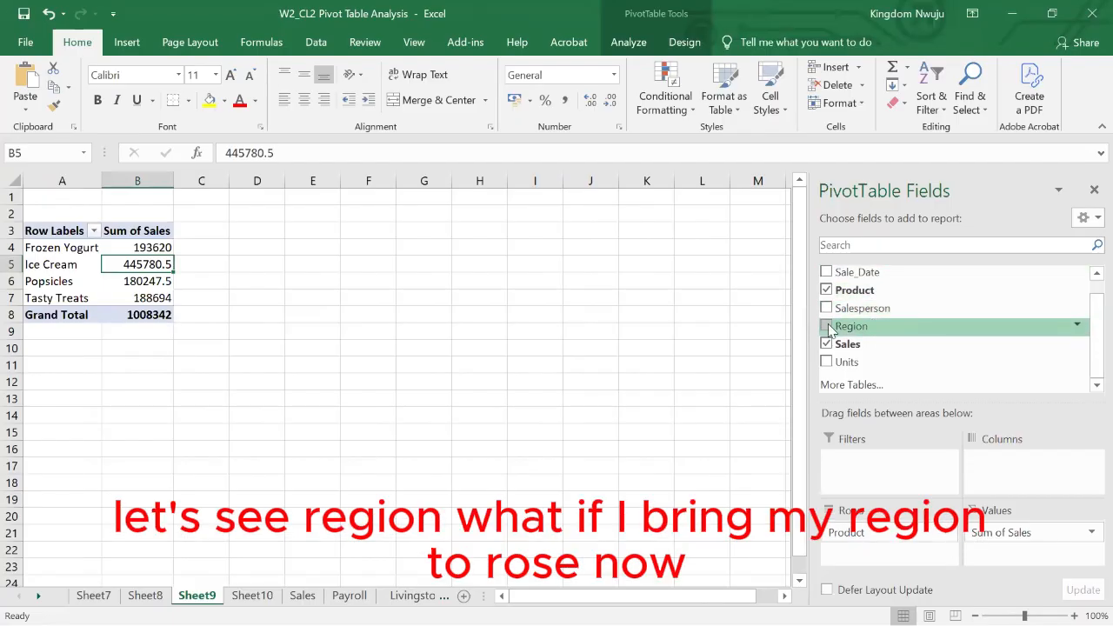
drag(831, 330, 857, 539)
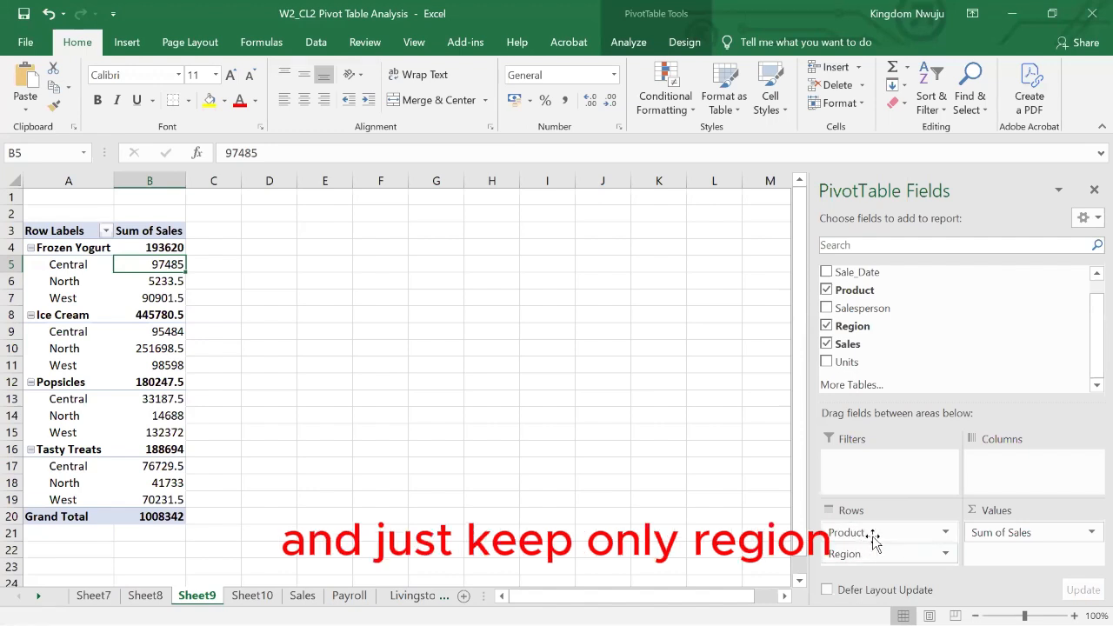
click(872, 540)
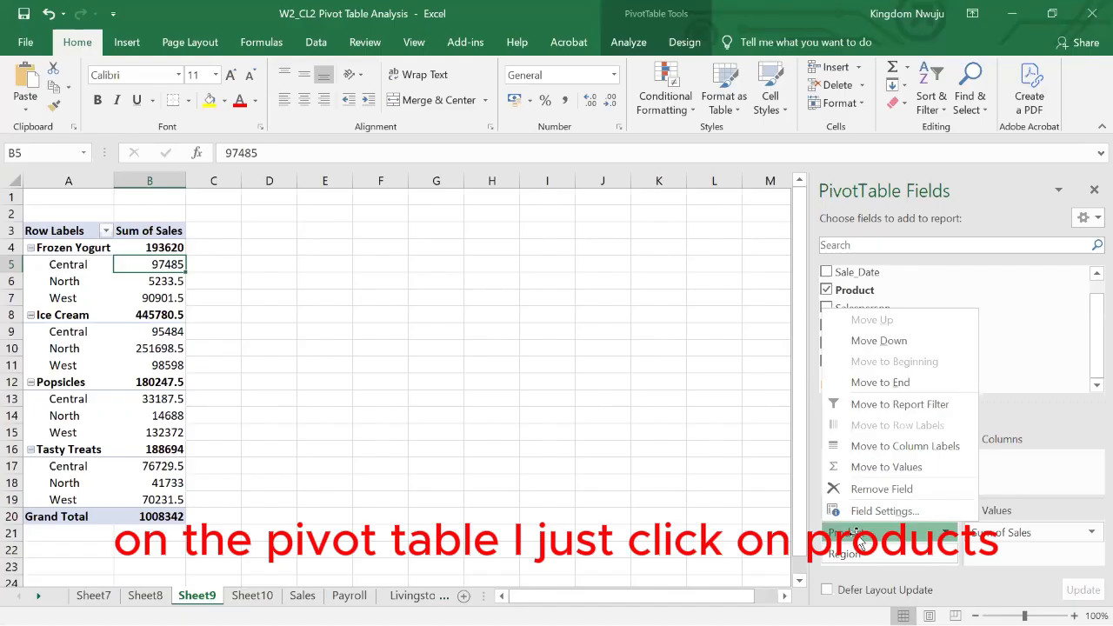
click(848, 489)
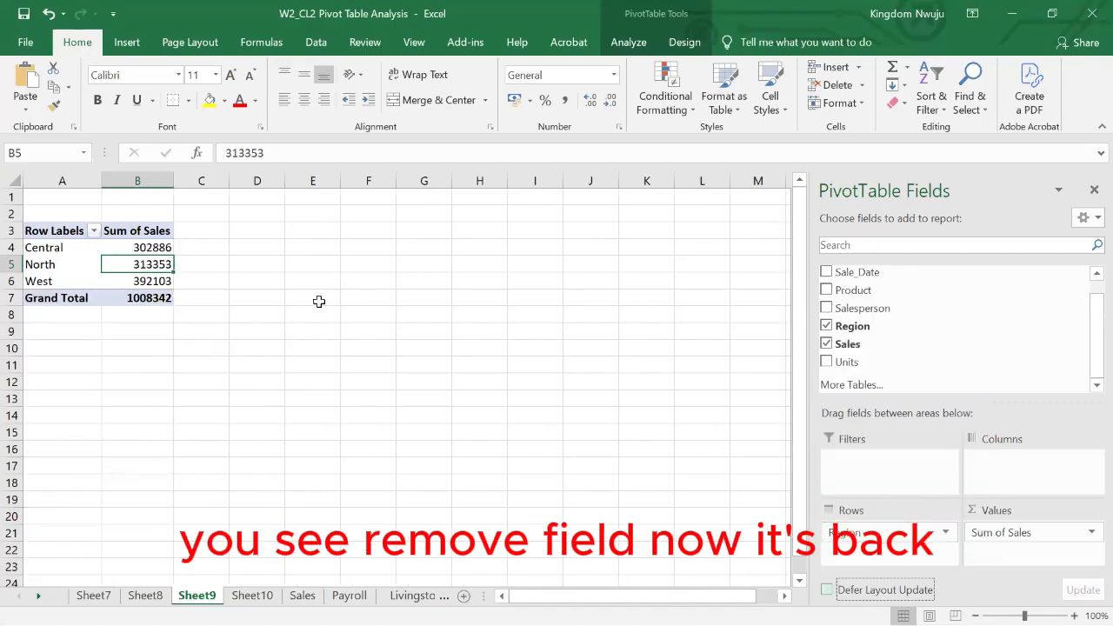
click(193, 248)
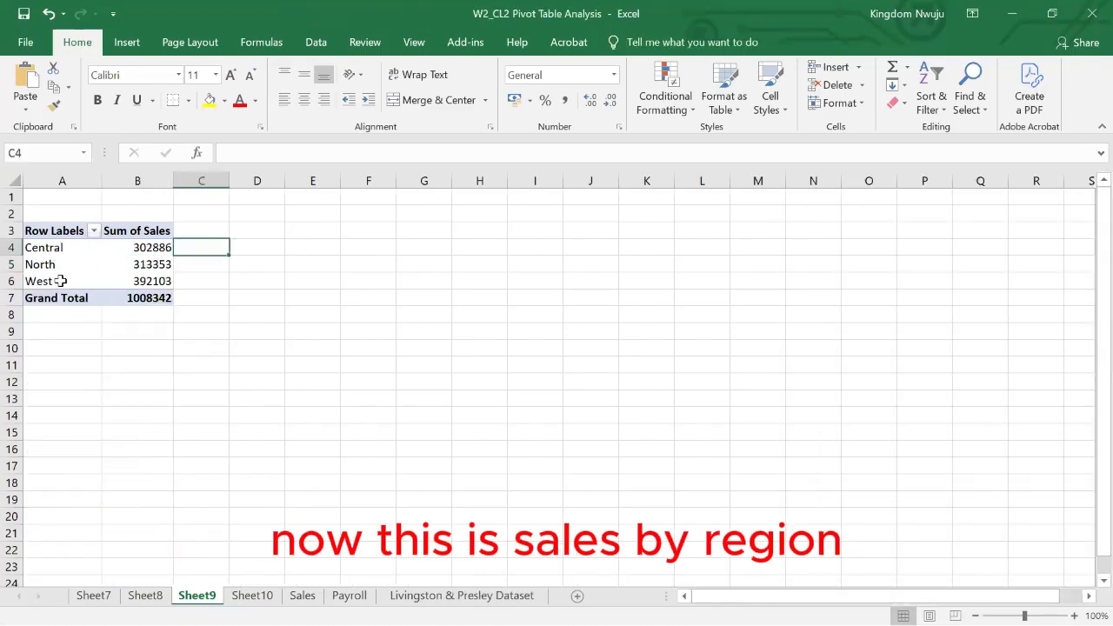
- Insert a Pie pivot chart from the sales-by-region pivot table
click(146, 257)
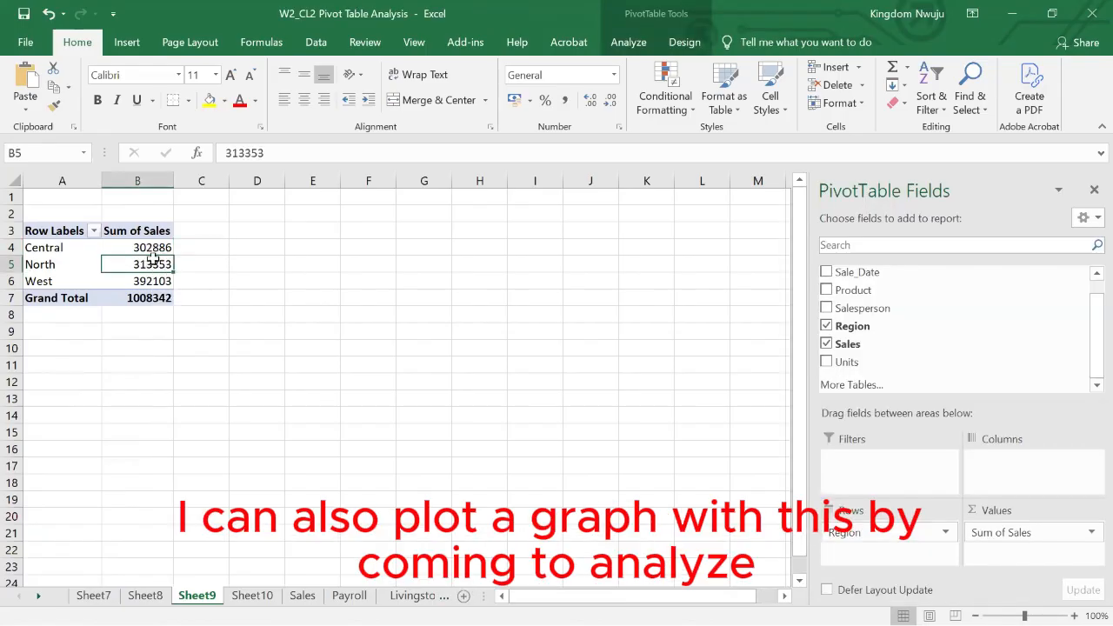
click(628, 43)
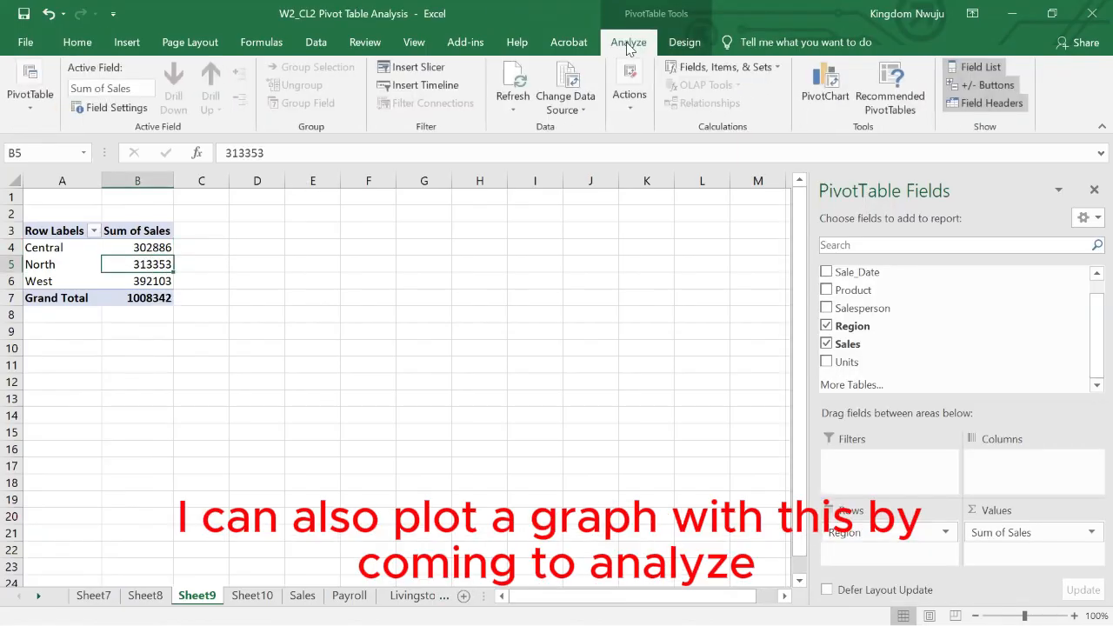
click(822, 92)
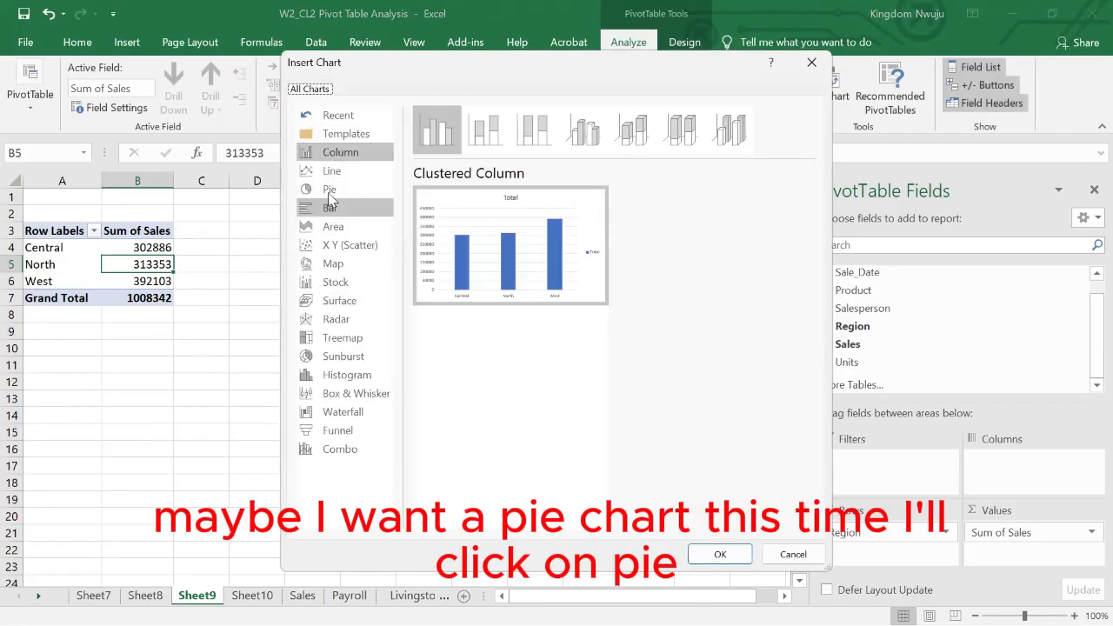
click(329, 190)
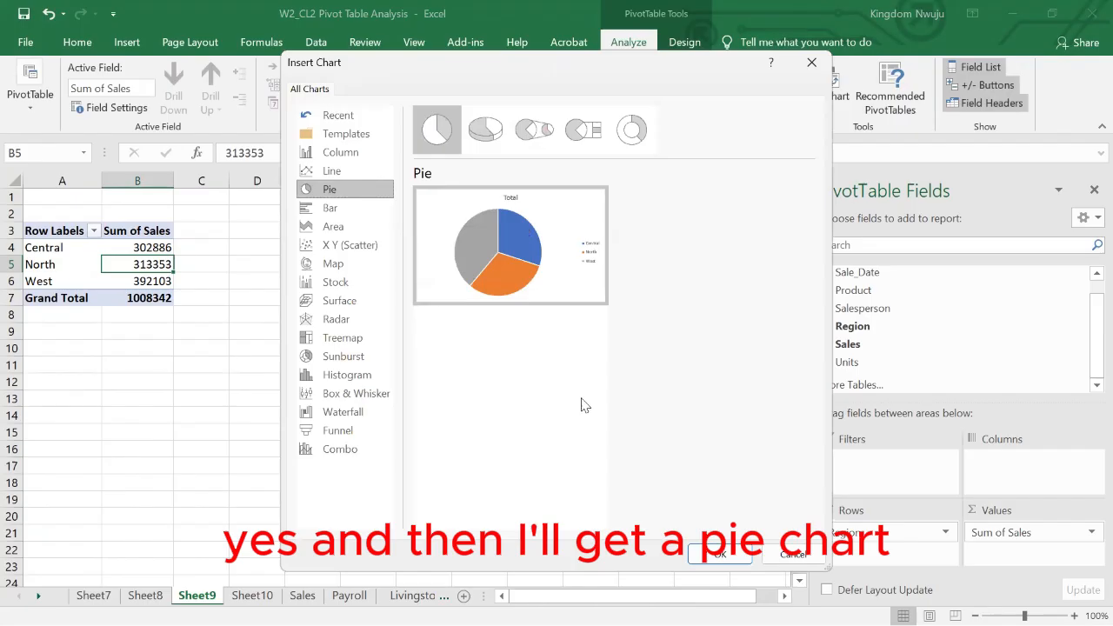
click(722, 554)
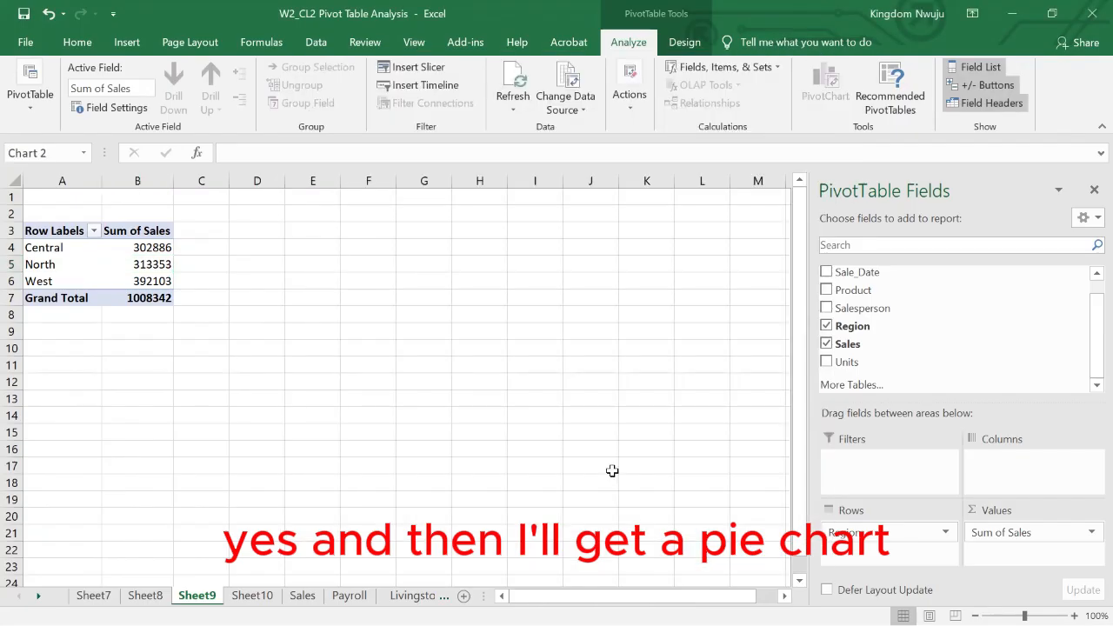
- Cut the pie chart from Sheet9, paste it onto Sheet10 with the column chart, and return to Sheet9
key(ctrl+x)
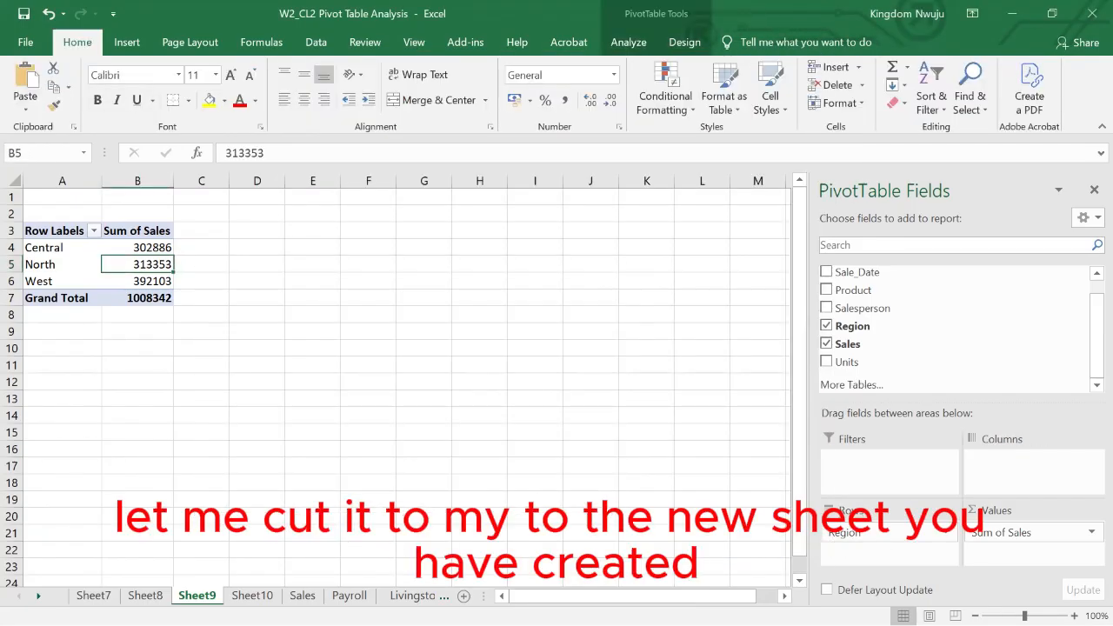
click(252, 595)
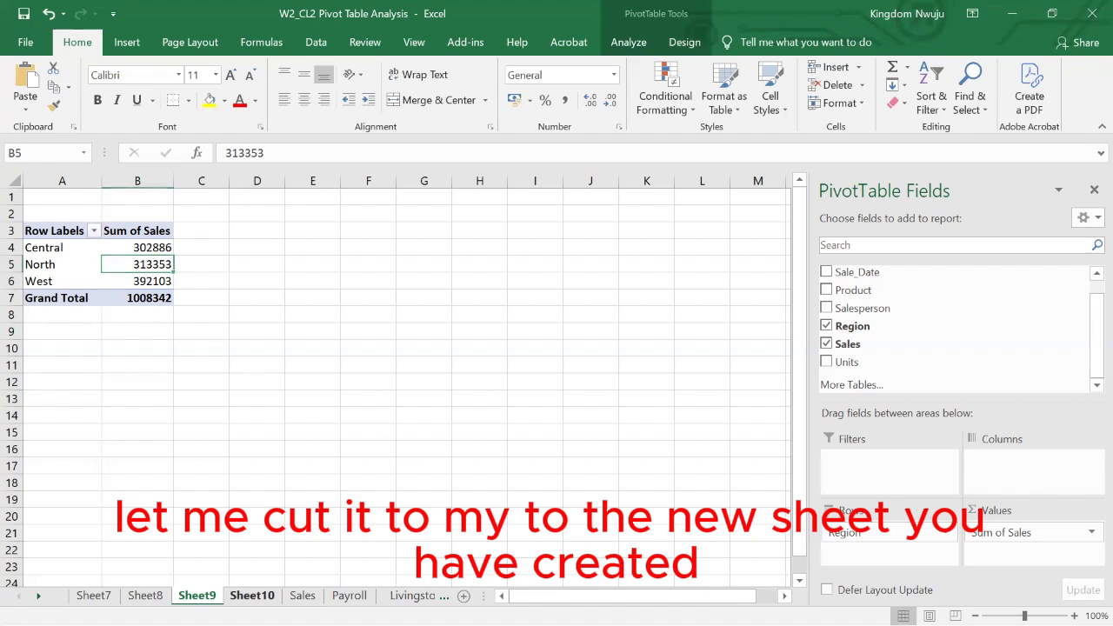
key(ctrl+v)
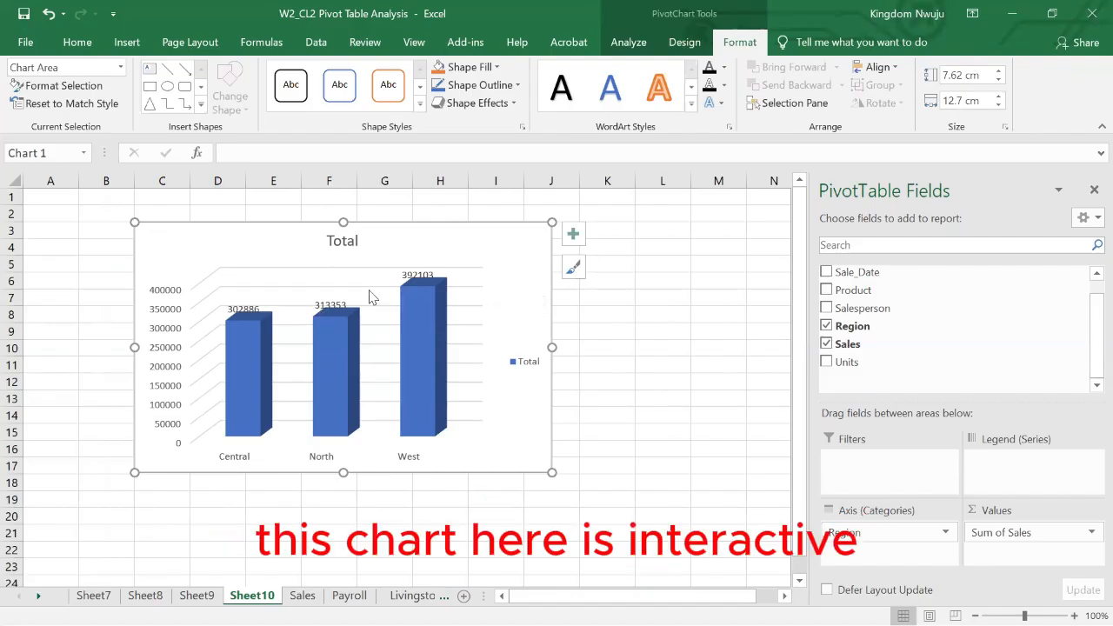
click(198, 596)
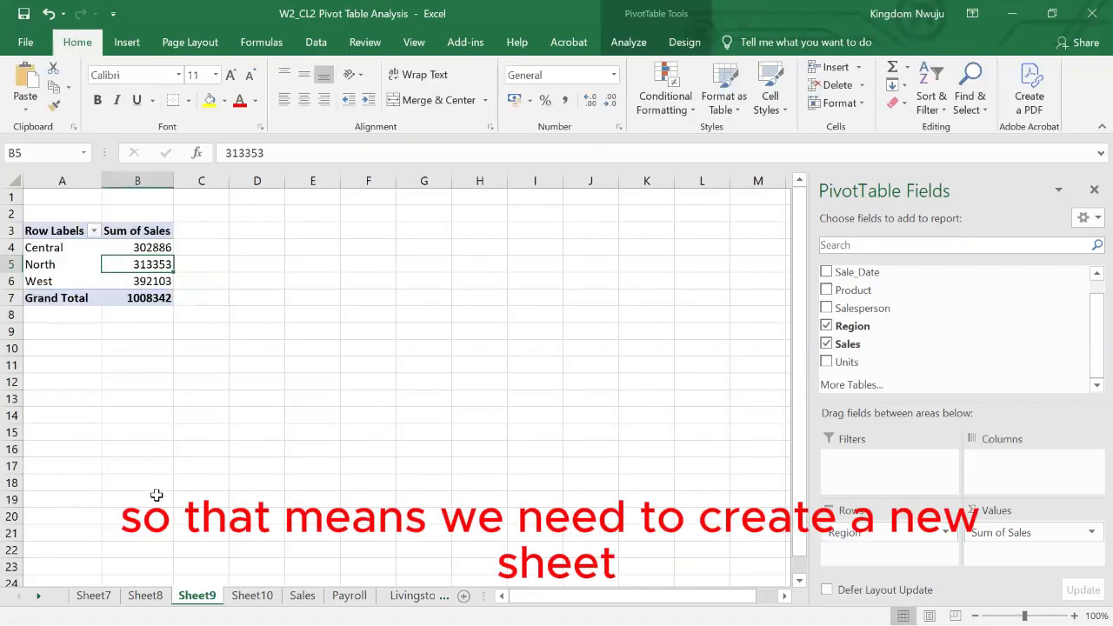
- Create a blank pivot table on a new worksheet from the sales table on the Sales sheet
click(248, 595)
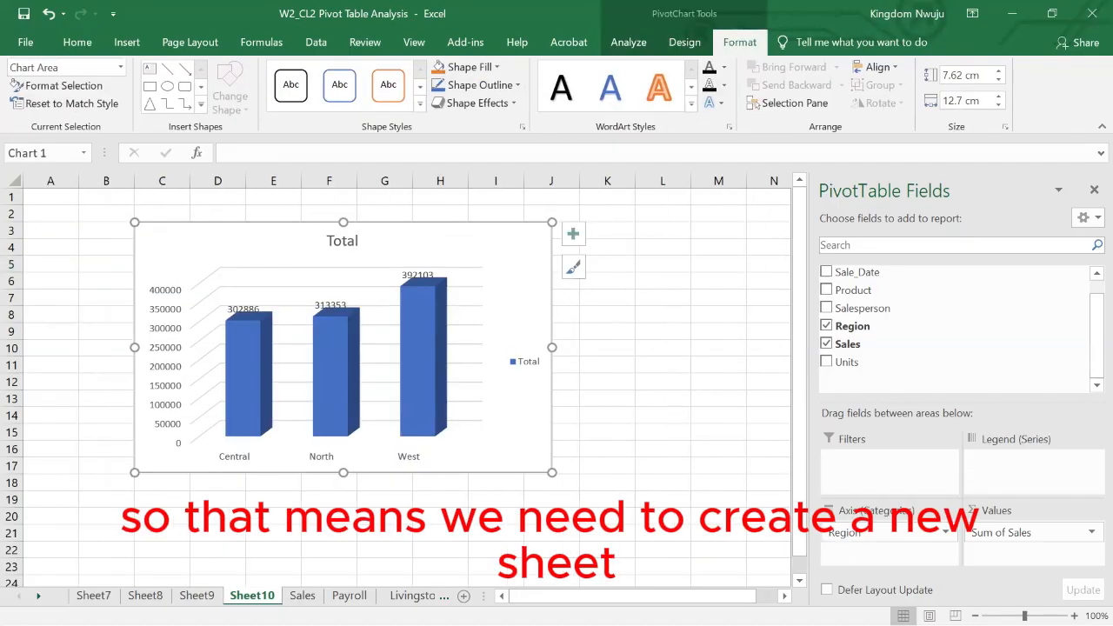
click(302, 596)
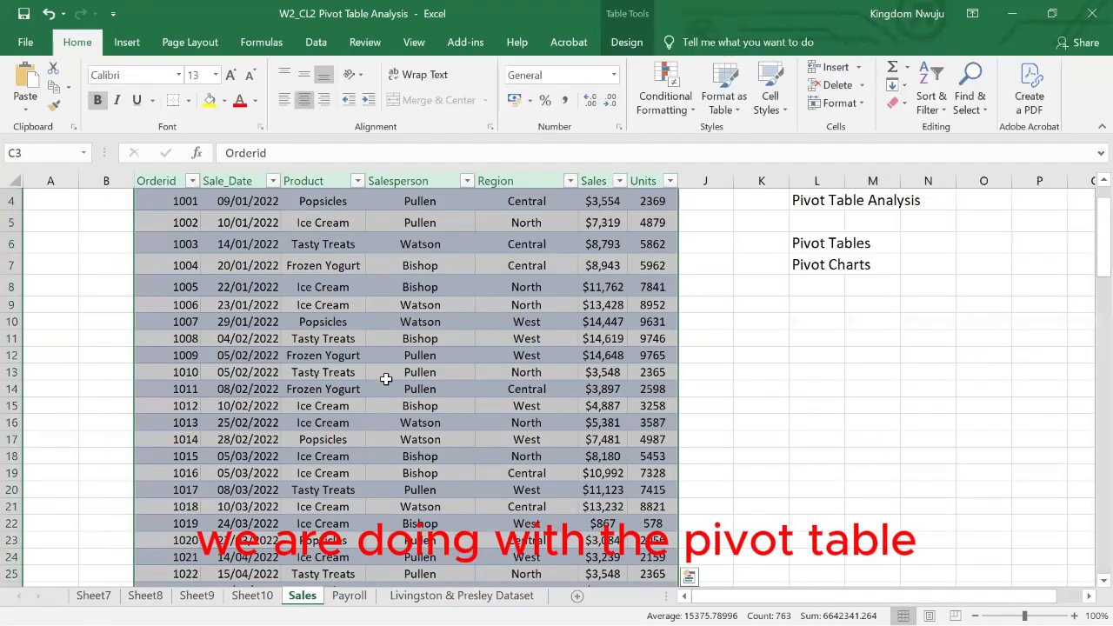
scroll(385, 379, up, 1)
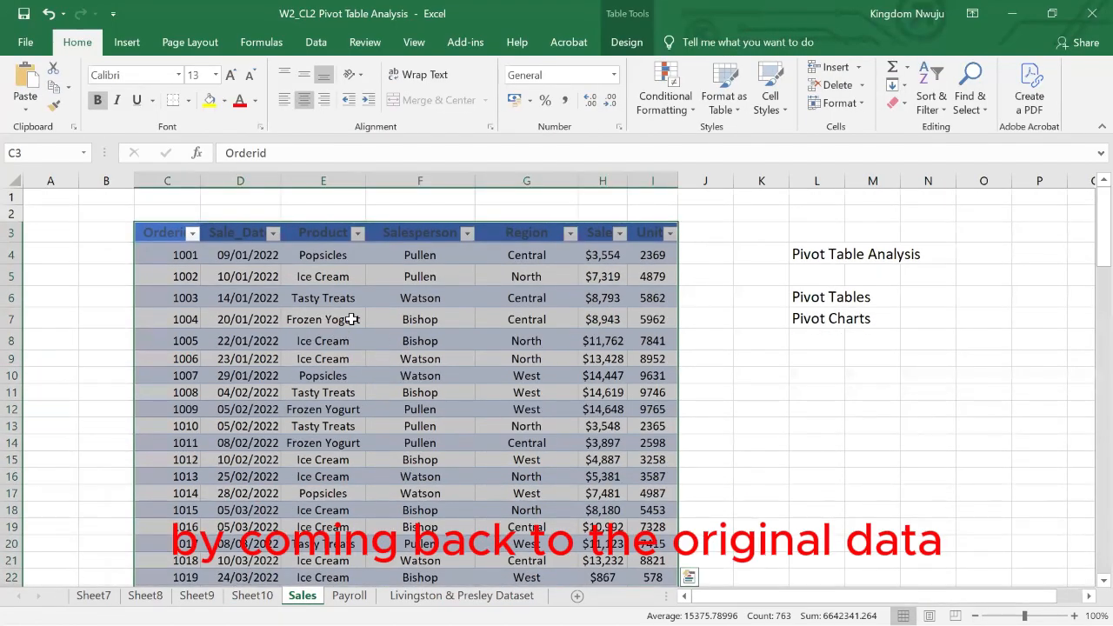
click(126, 41)
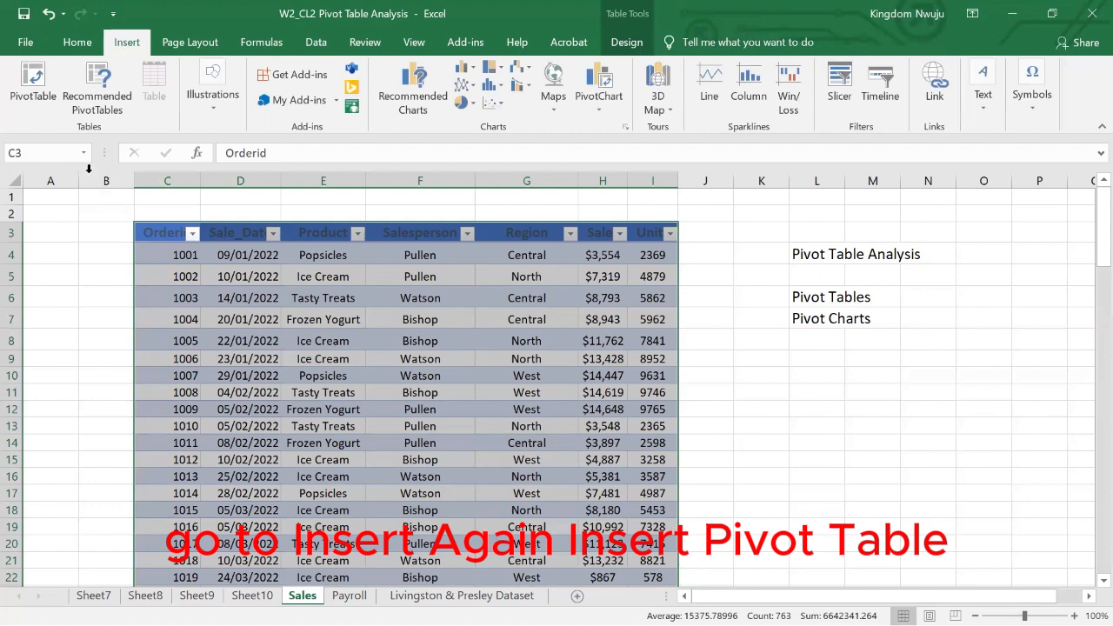
click(44, 95)
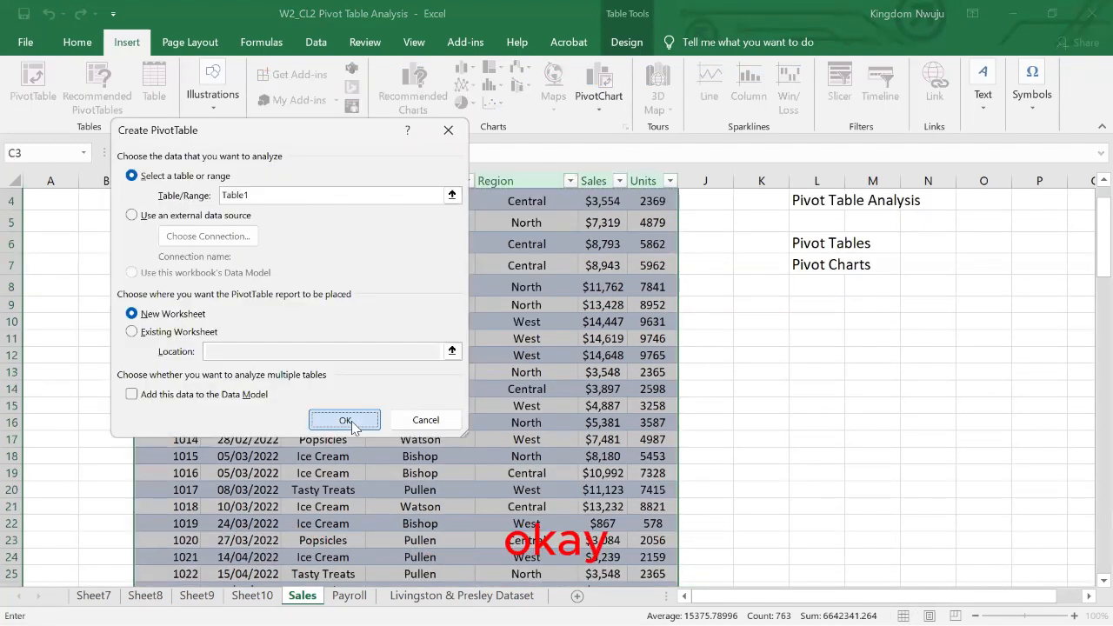
click(351, 421)
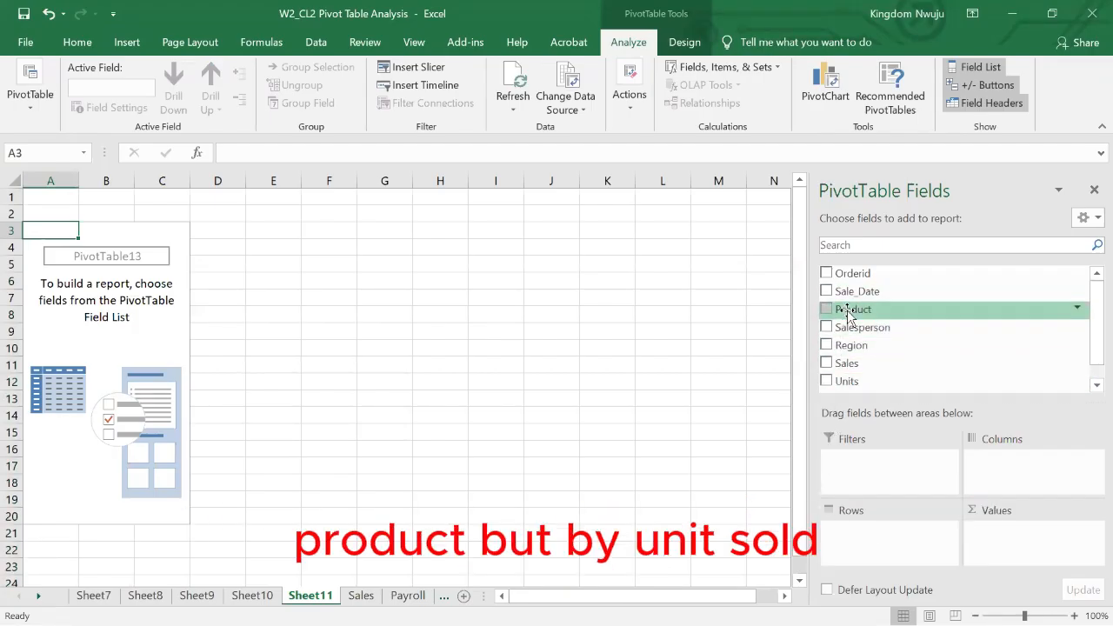
- Add Product to the new pivot table's rows and Units to its values as a sum
drag(850, 311, 862, 527)
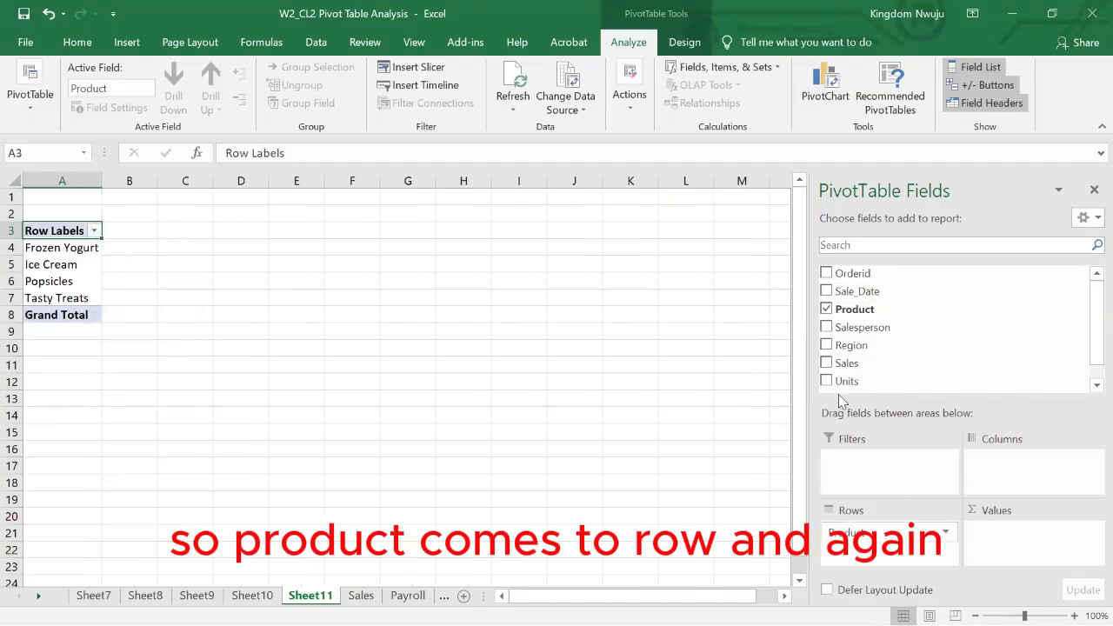
scroll(870, 365, down, 1)
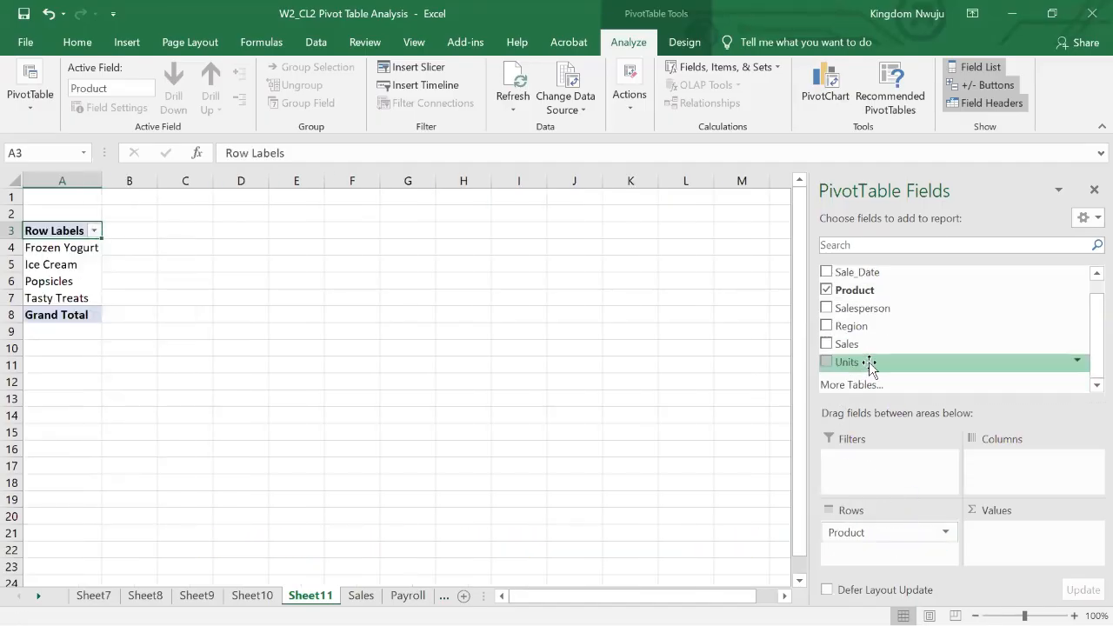
drag(844, 363, 1018, 534)
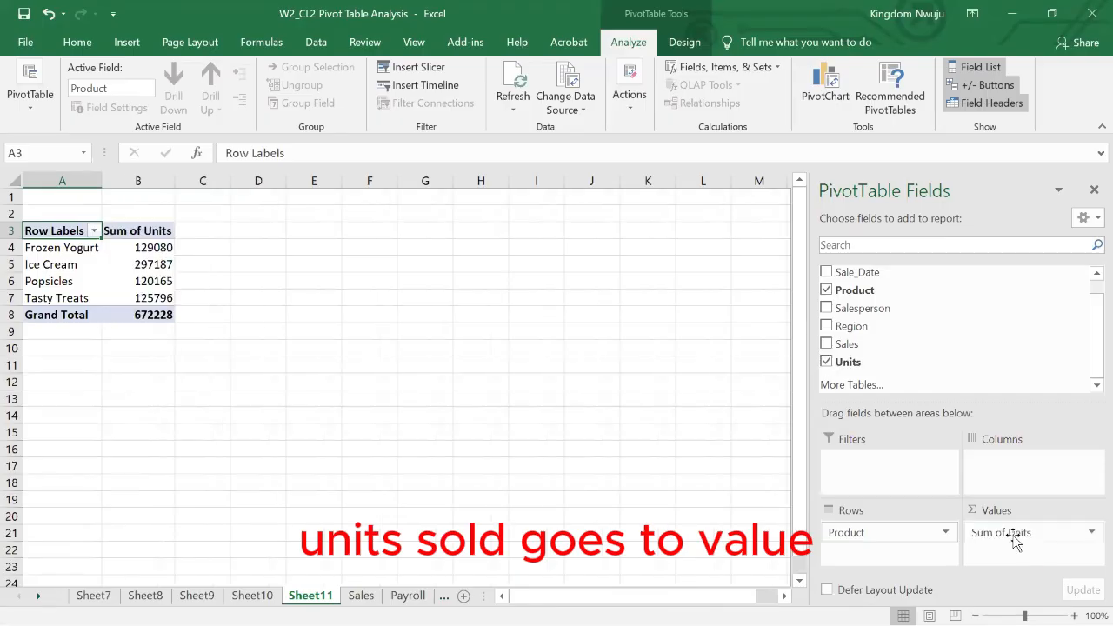
- Insert a 3-D Clustered Column pivot chart from the units-by-product pivot table
click(165, 264)
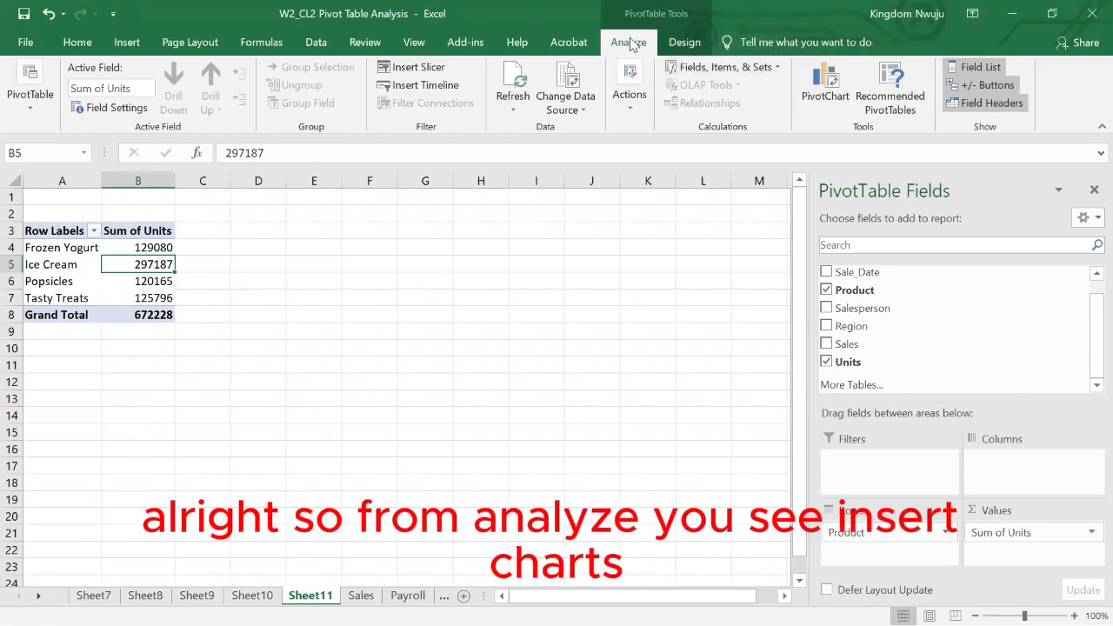
click(830, 85)
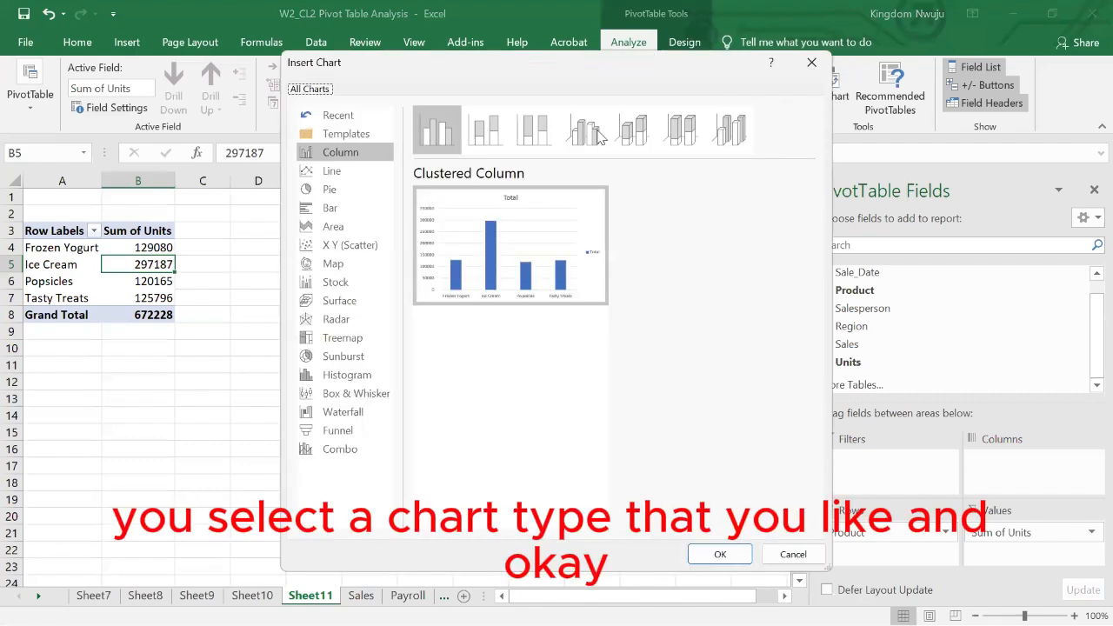
click(597, 135)
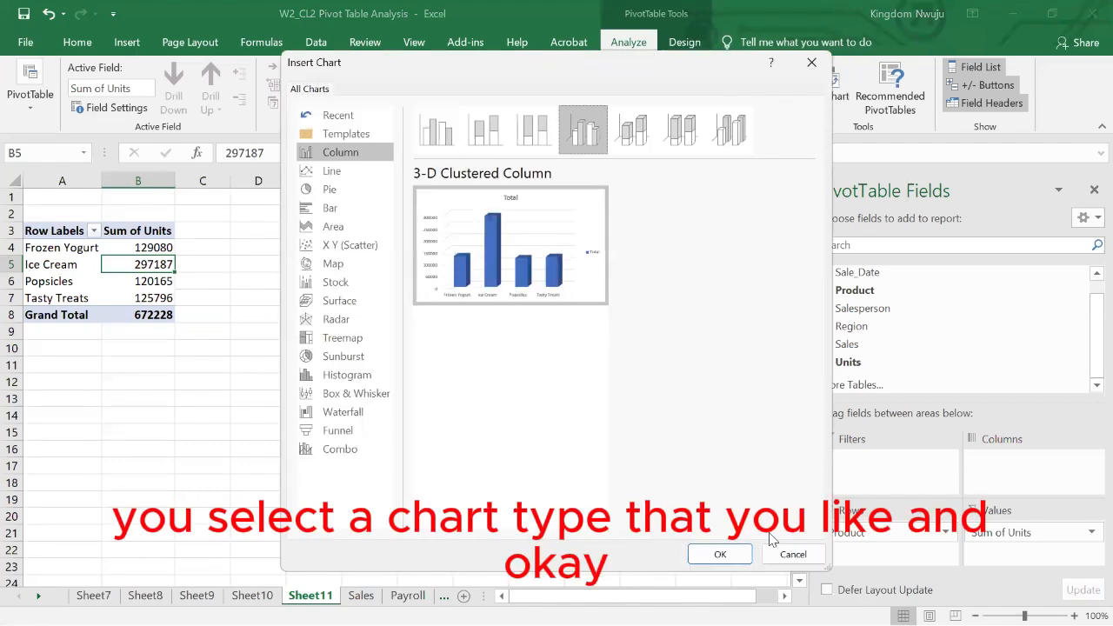
click(727, 553)
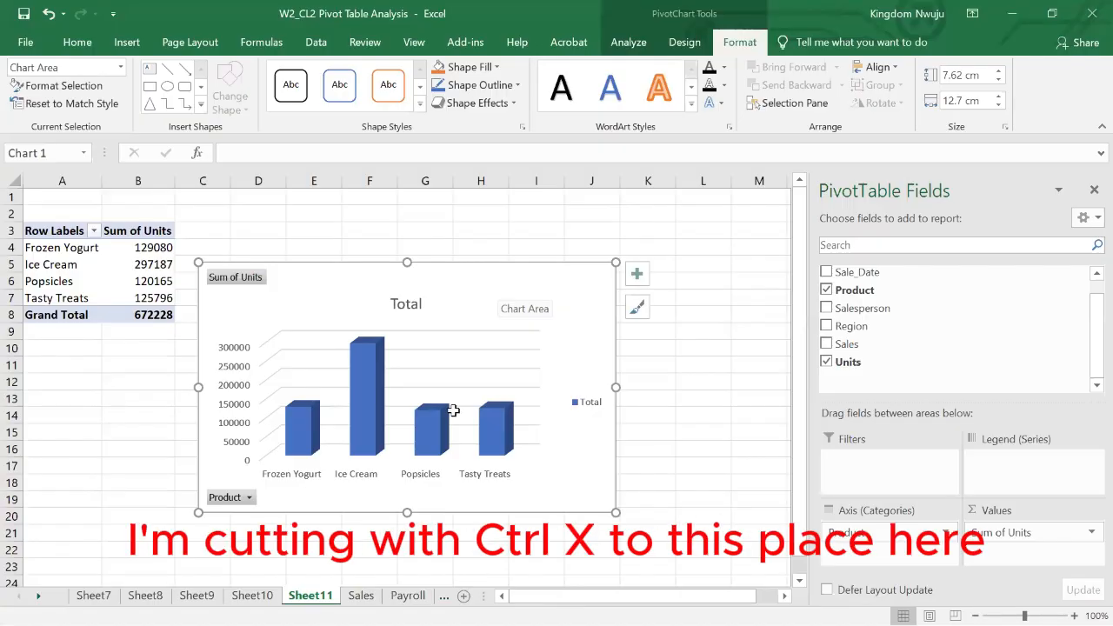
- Move the units-by-product chart from Sheet11 to Sheet10 at cell K5, shrinking the region chart there to about 5.17 cm high by 8.61 cm wide
key(ctrl+x)
click(252, 595)
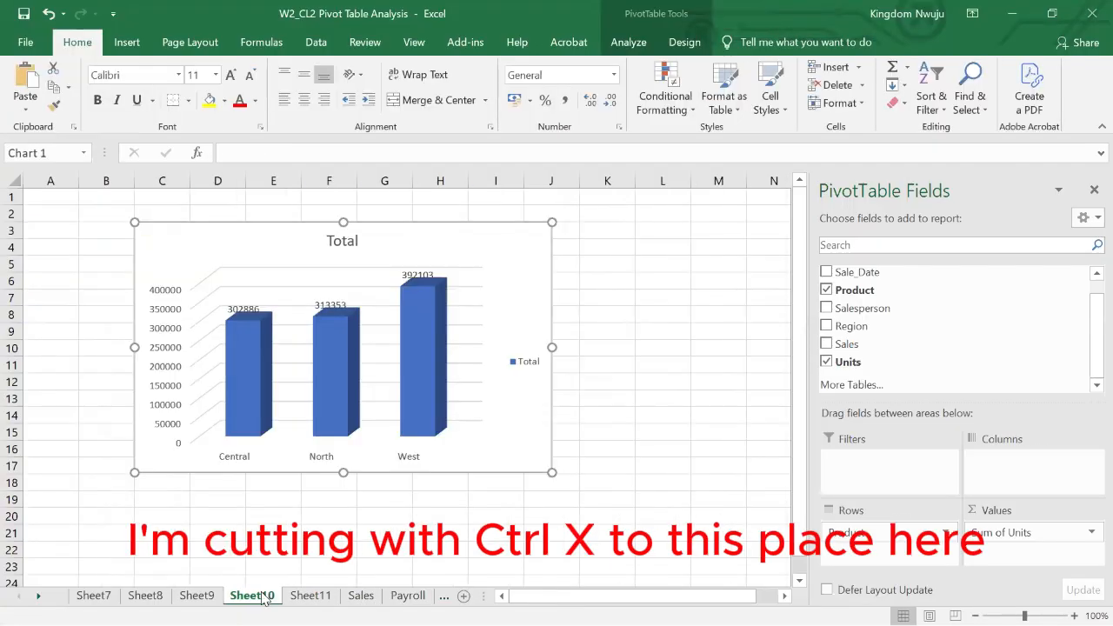
click(435, 307)
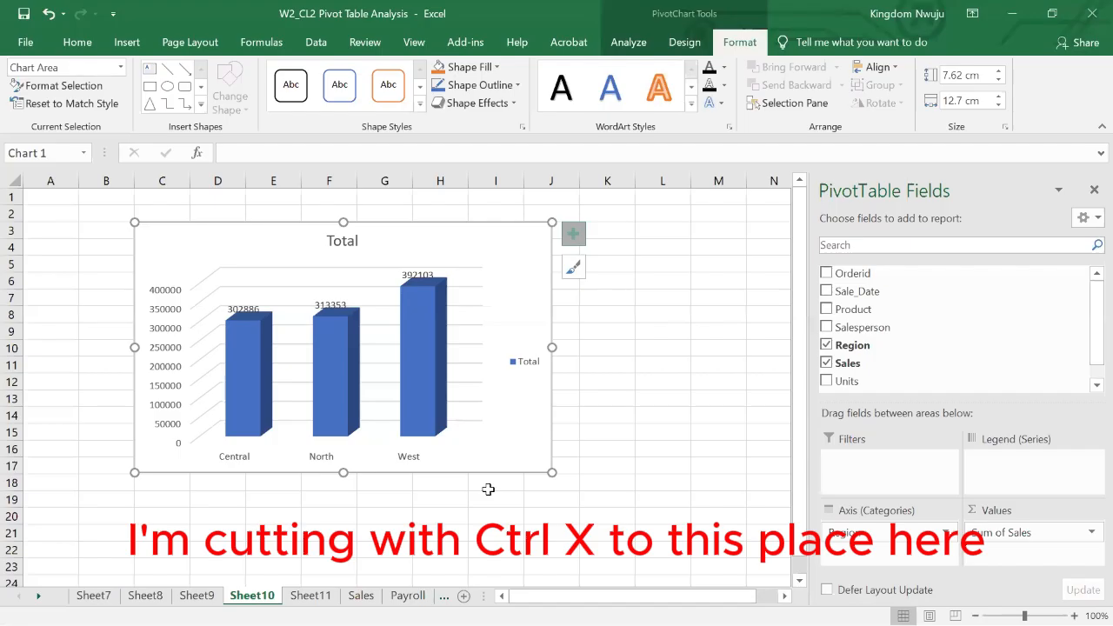
drag(552, 472, 418, 393)
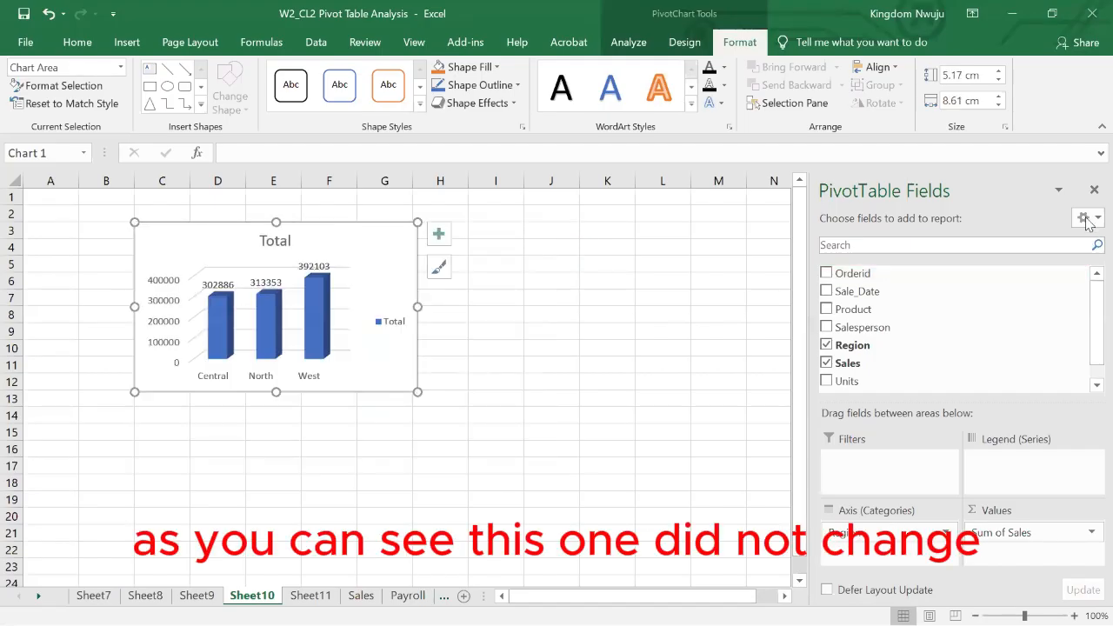
click(1094, 190)
click(586, 267)
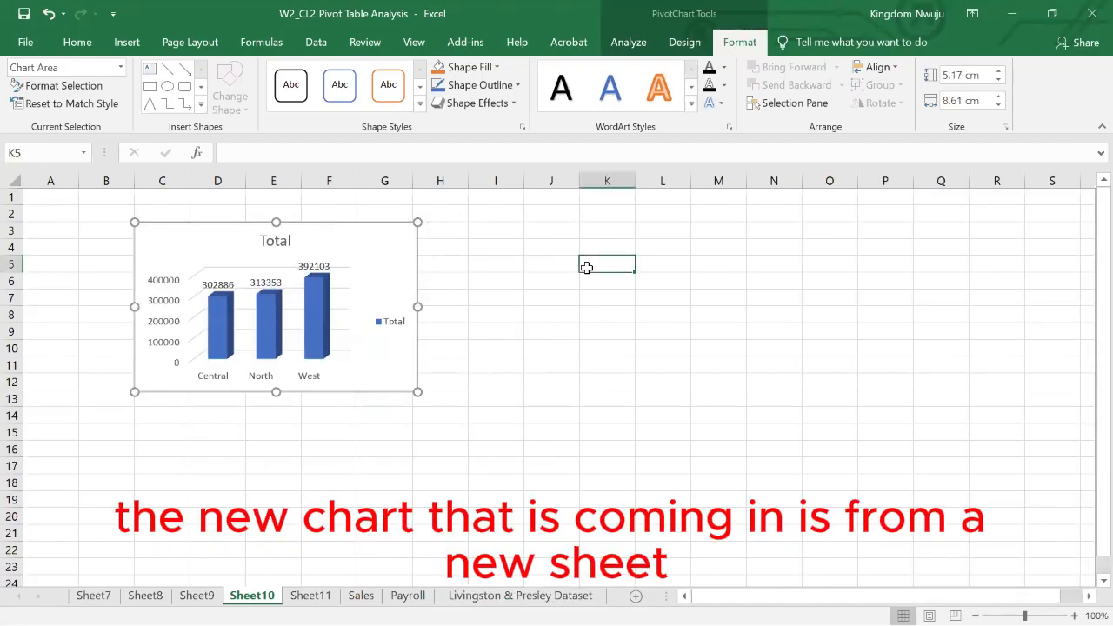
key(ctrl+v)
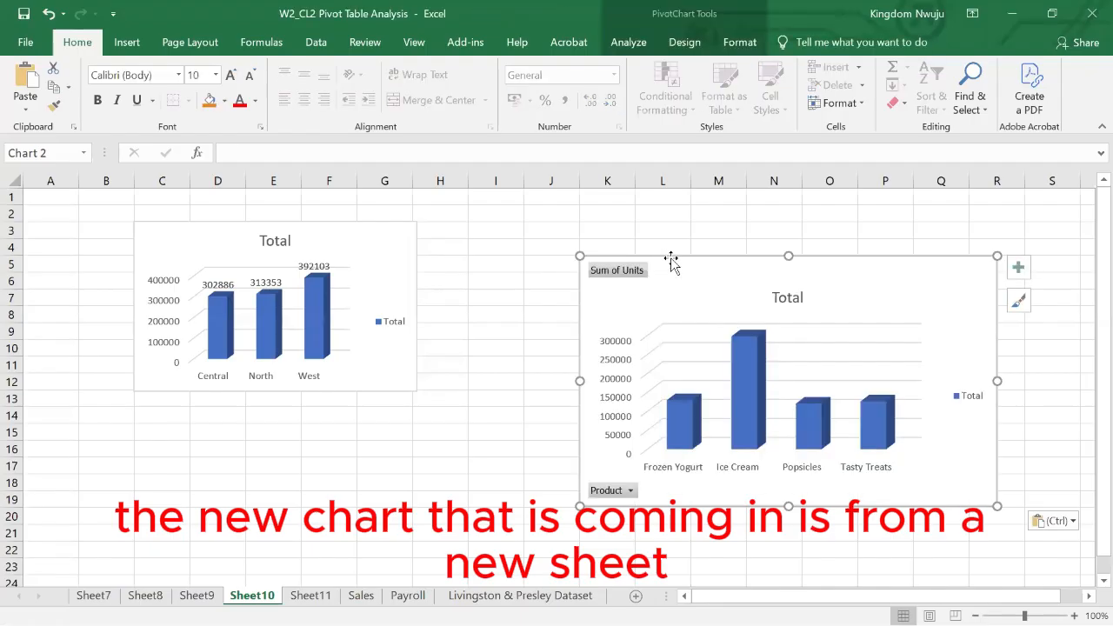
- Hide all field buttons on the product chart and fit it, slightly reduced in size, beside the region chart
drag(658, 257, 524, 217)
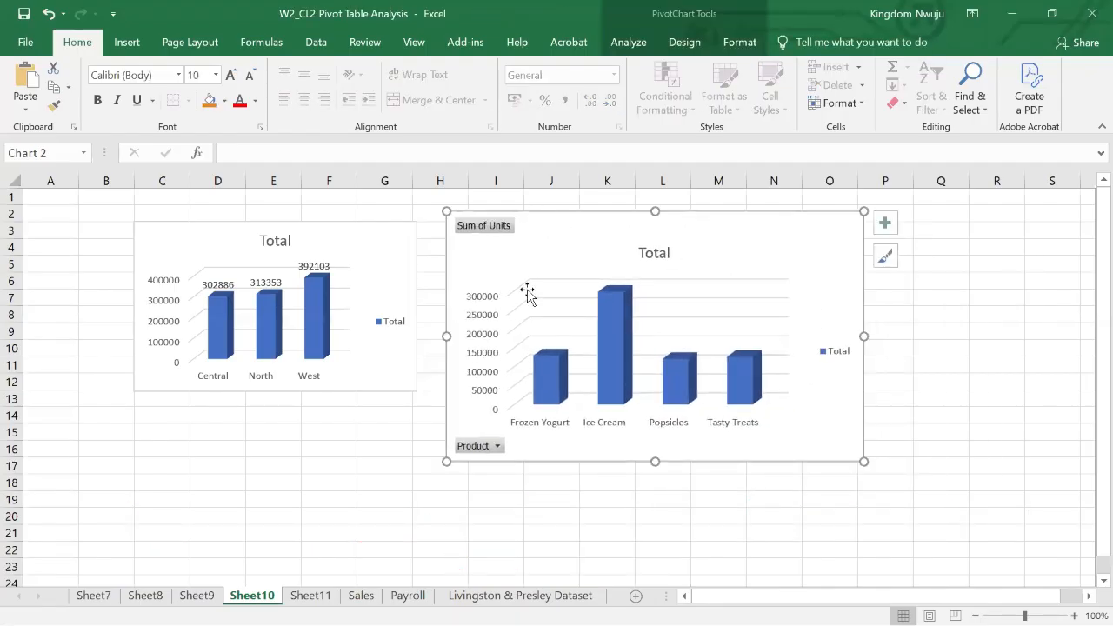
right_click(491, 447)
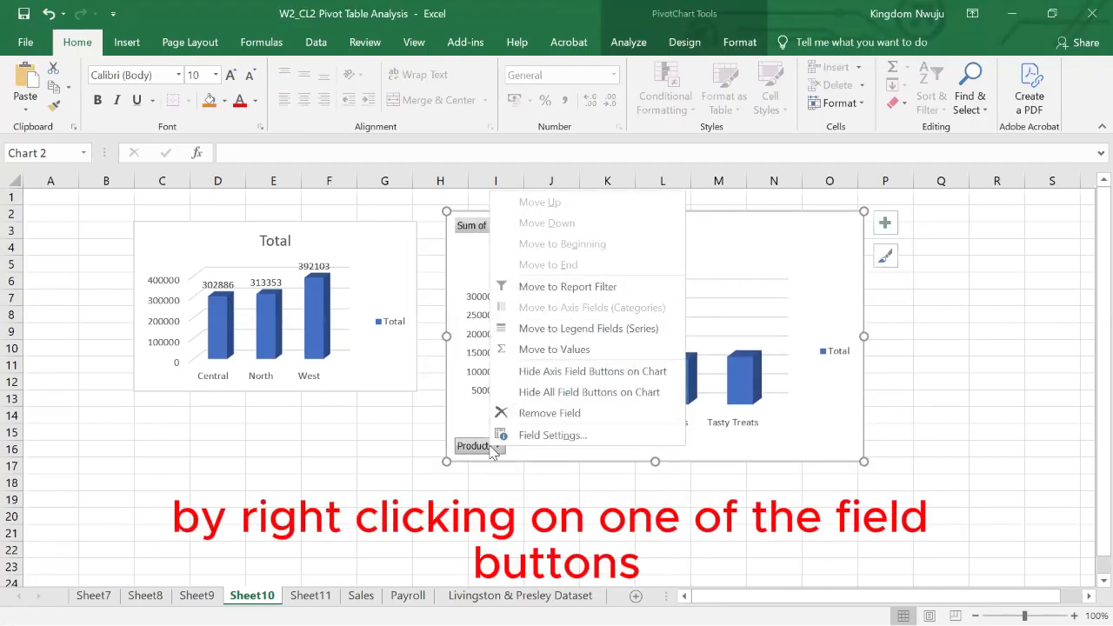
click(557, 398)
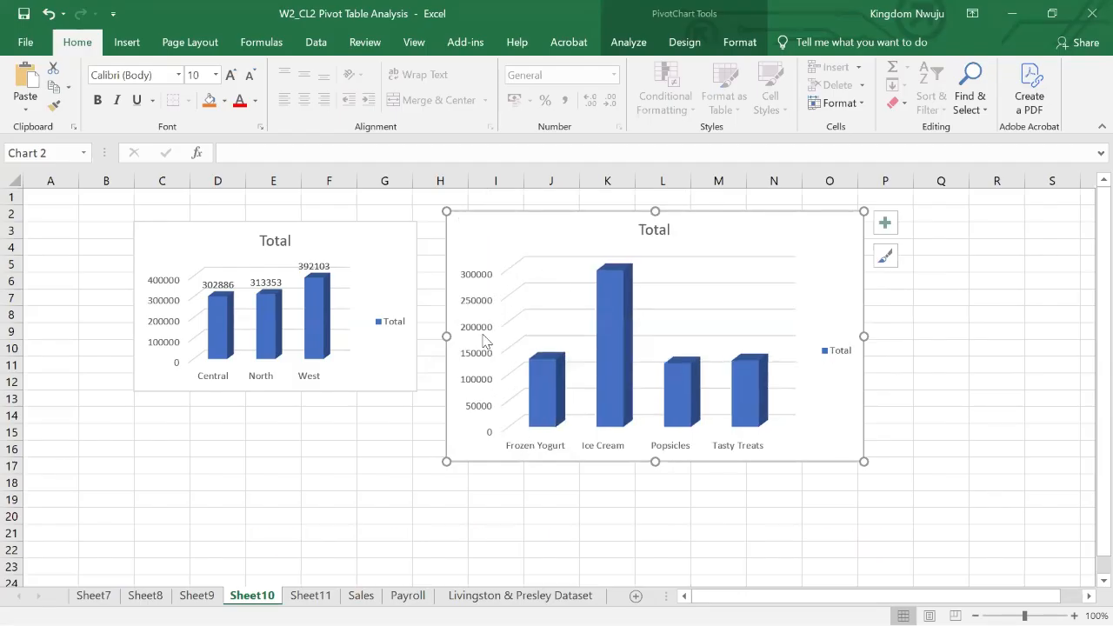
drag(442, 206, 531, 226)
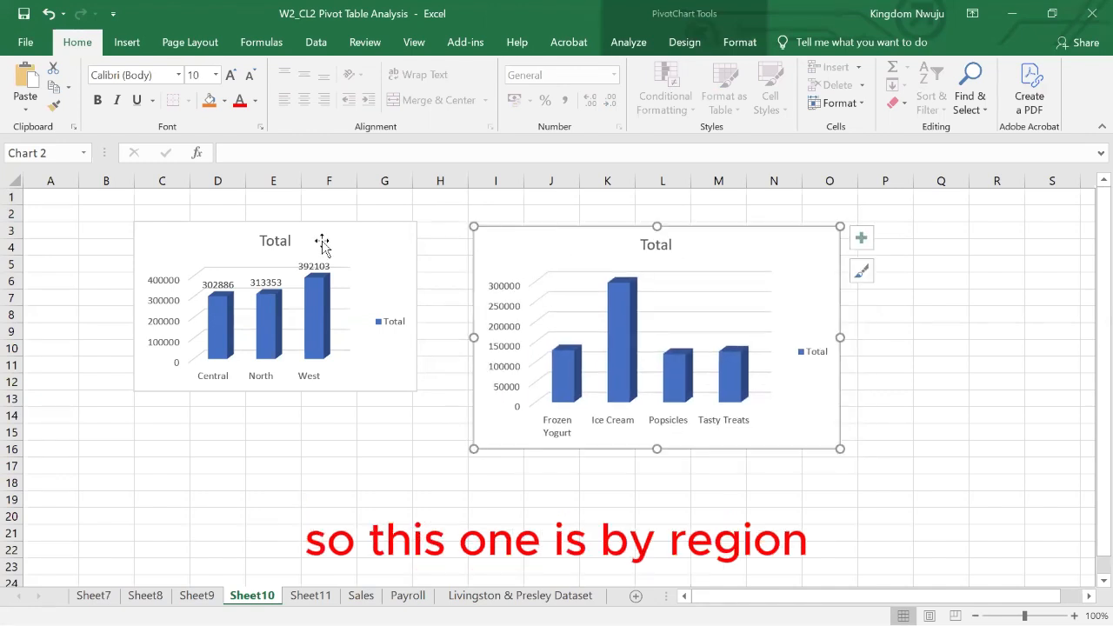
- Change the title of the regional column chart to "Region"
double_click(272, 242)
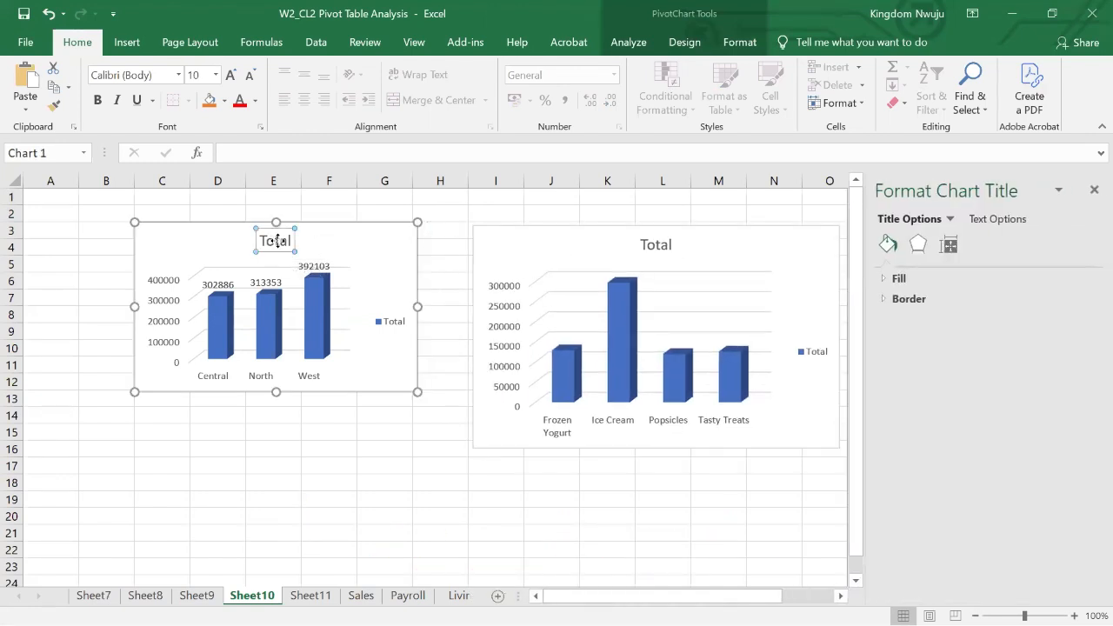
double_click(279, 247)
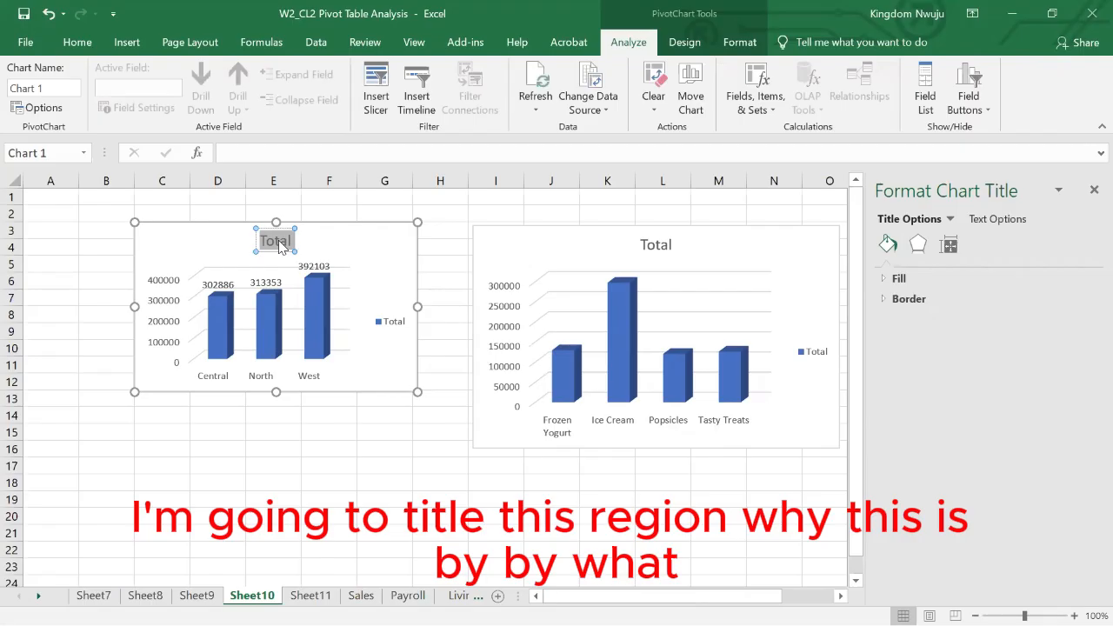
text(Region)
- Change the title of the product chart to "Product by Unit sold"
click(654, 244)
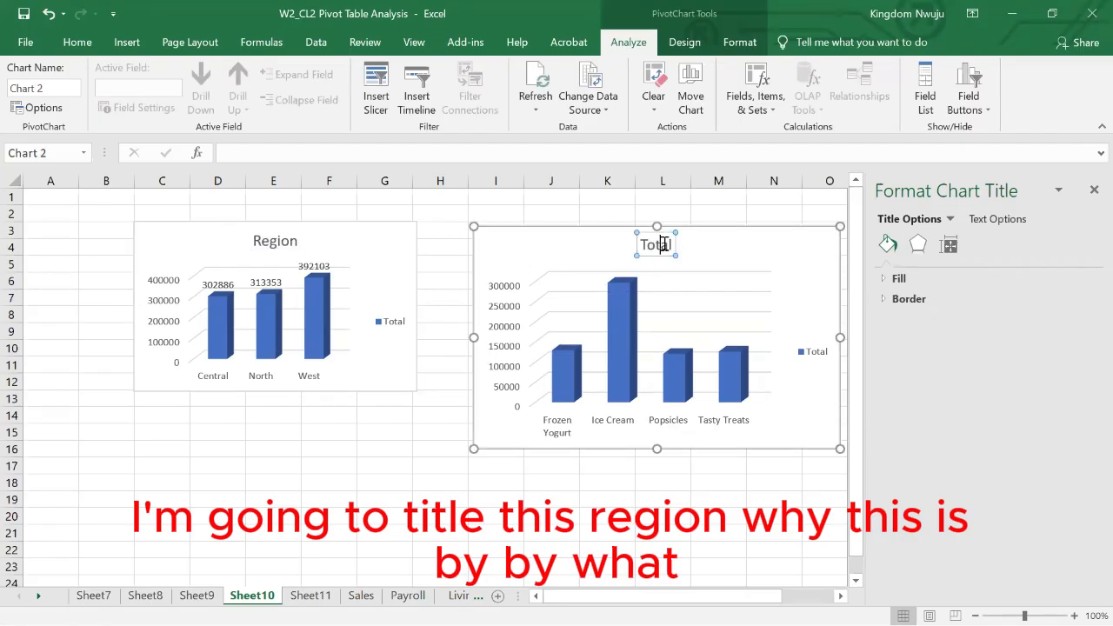
double_click(664, 244)
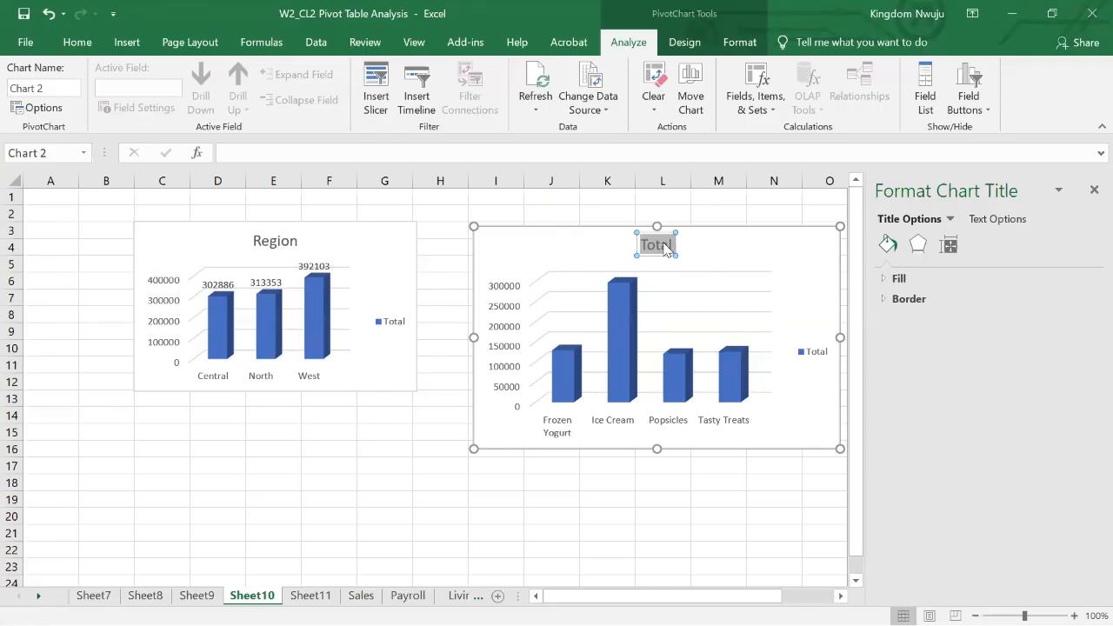
text(P)
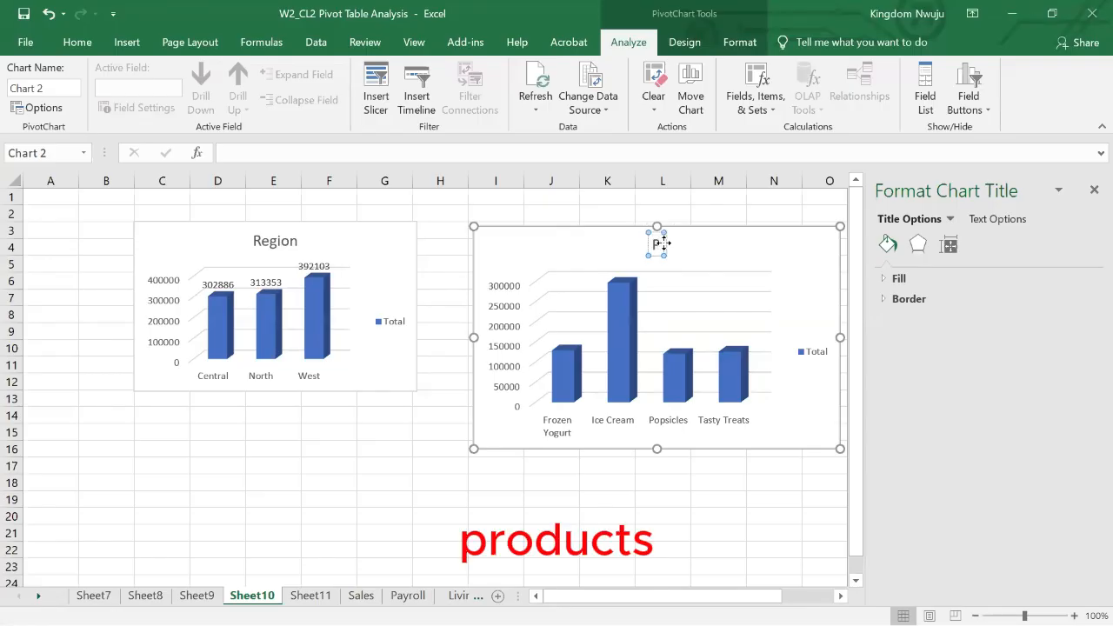
text(roduct)
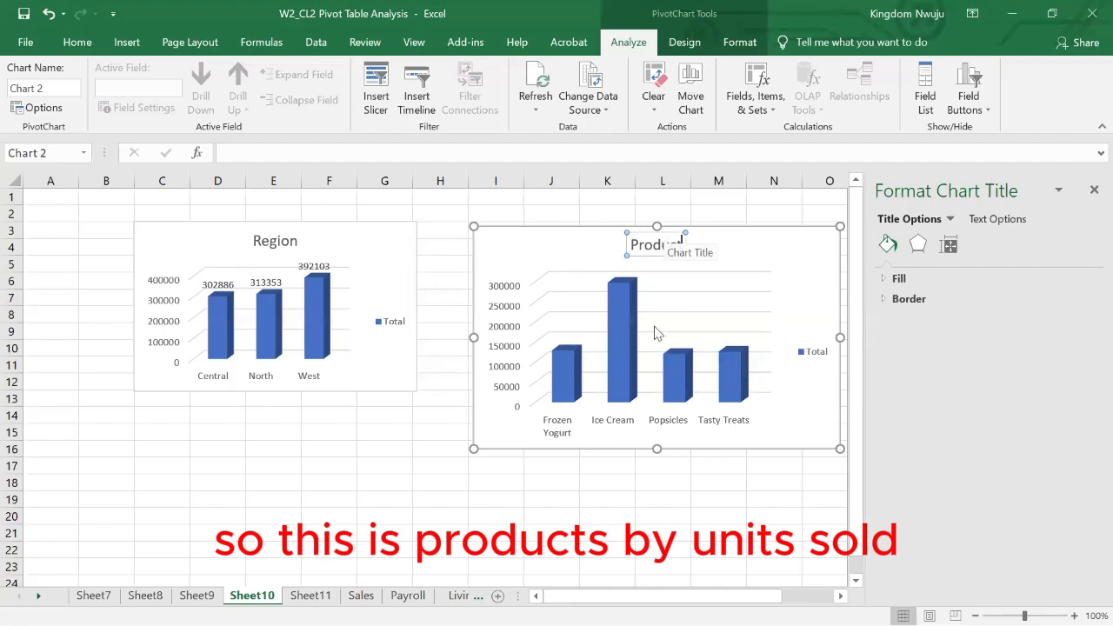
text( by )
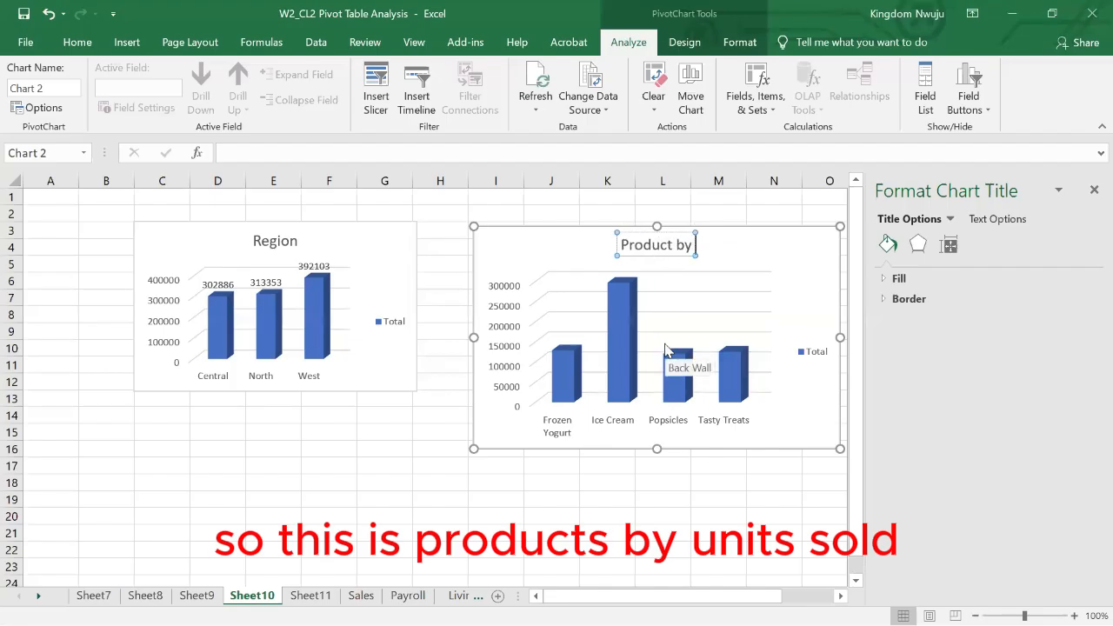
text(Unit sold)
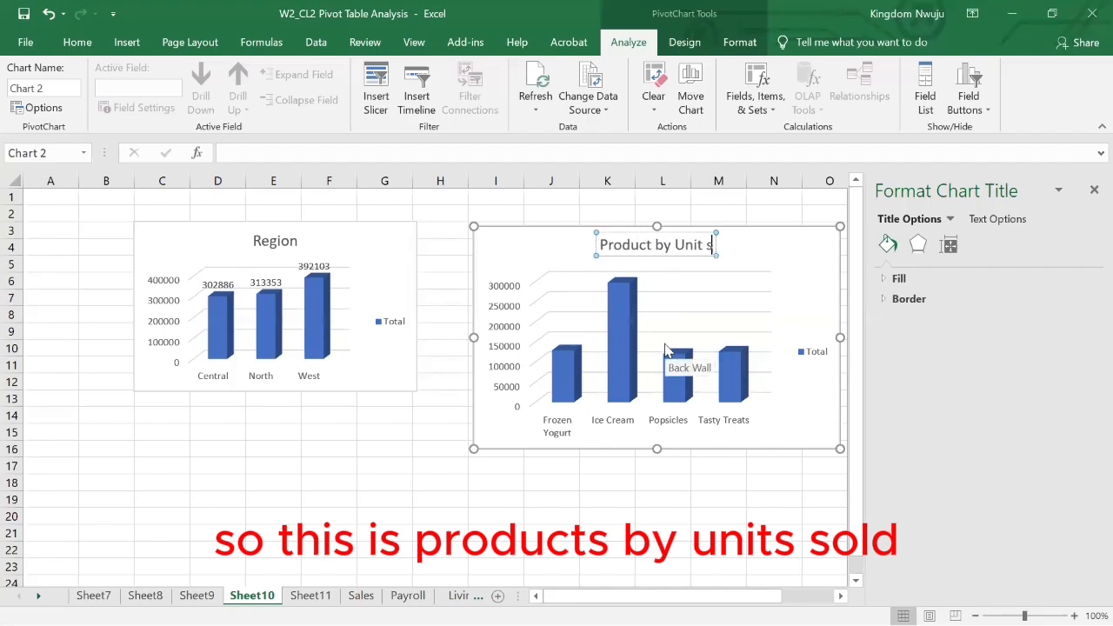
- Extend the region chart's title to "Sales by Region" and enlarge the chart to span about columns B to G, down to row 17
click(280, 240)
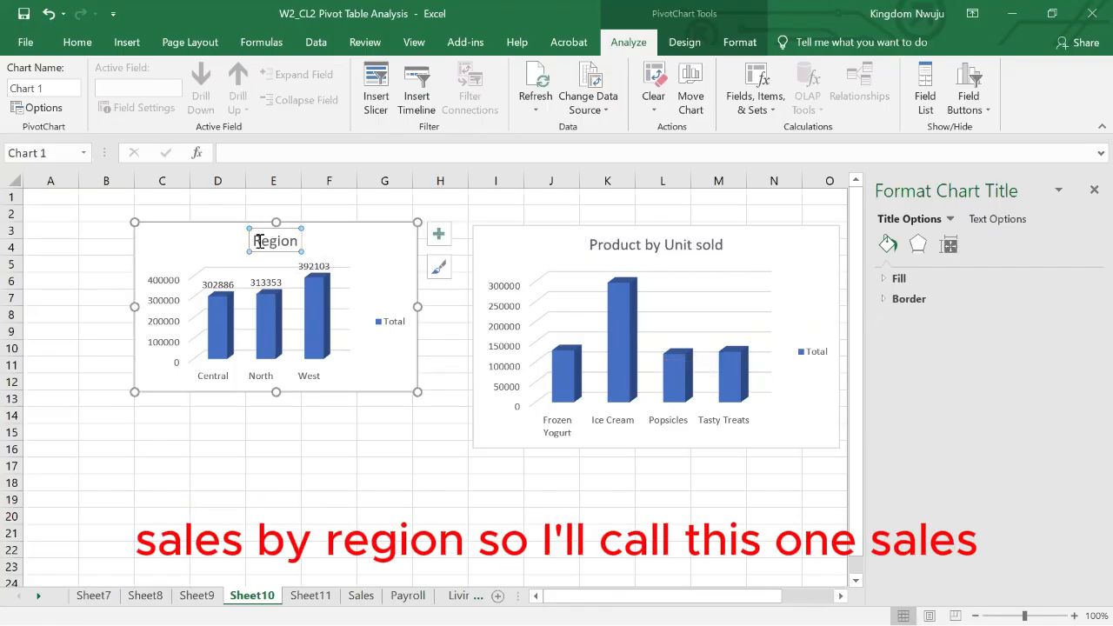
click(256, 240)
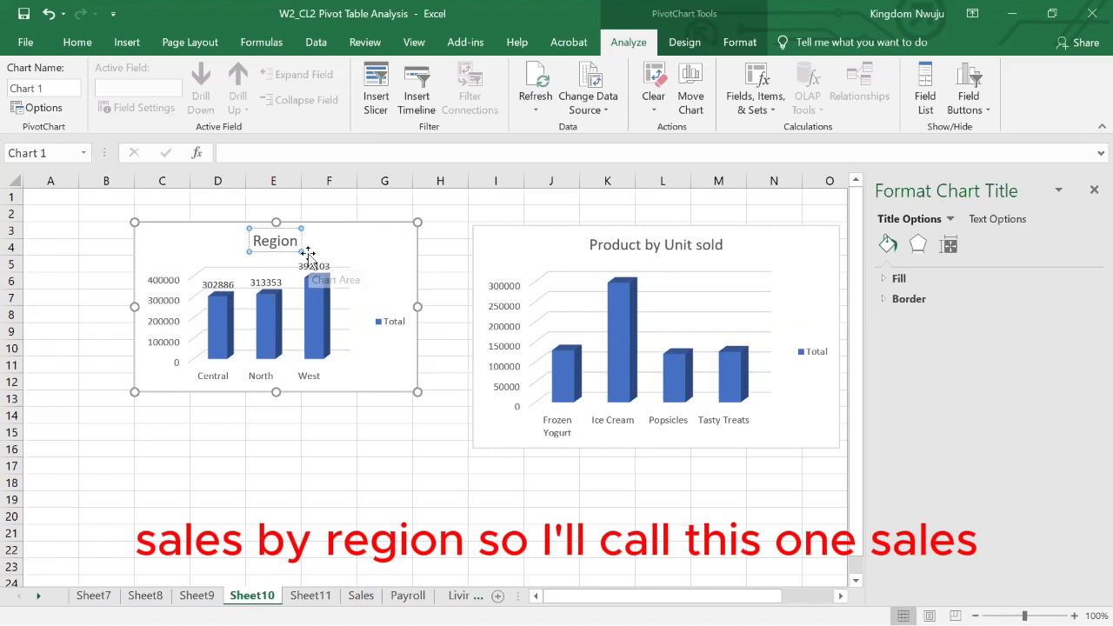
text(SalES)
key(BackSpace)
key(BackSpace)
key(BackSpace)
key(BackSpace)
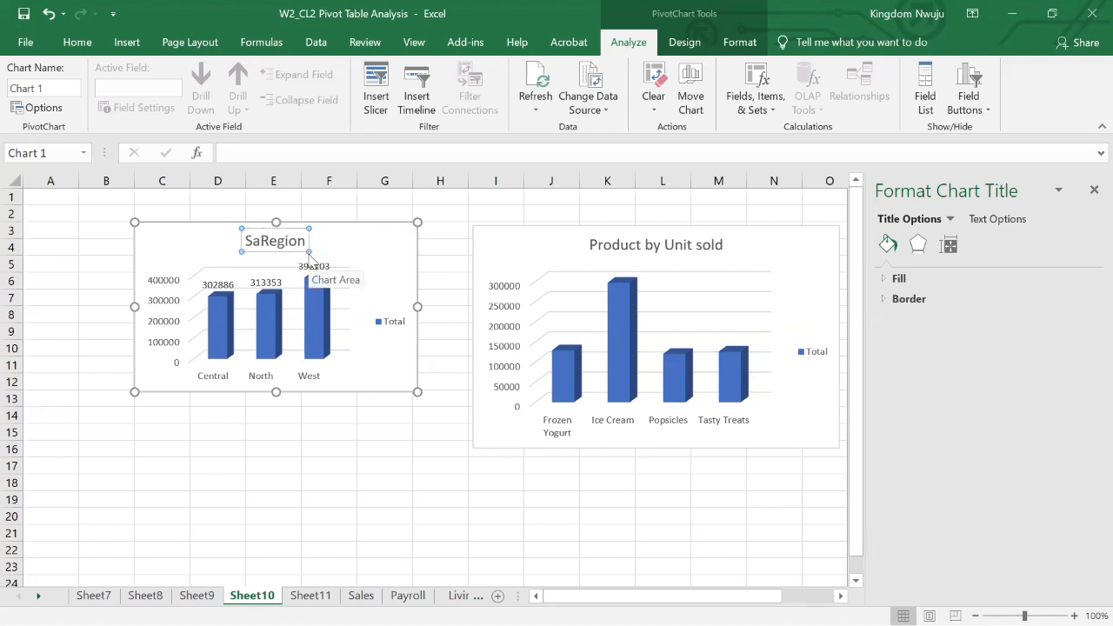
text(les by)
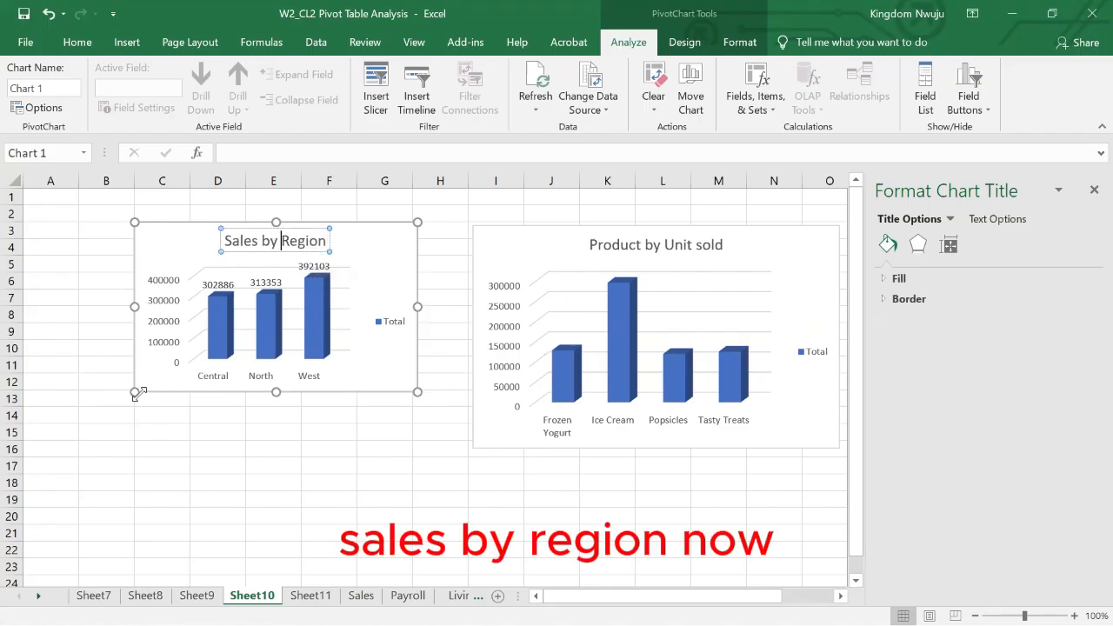
drag(109, 424, 84, 477)
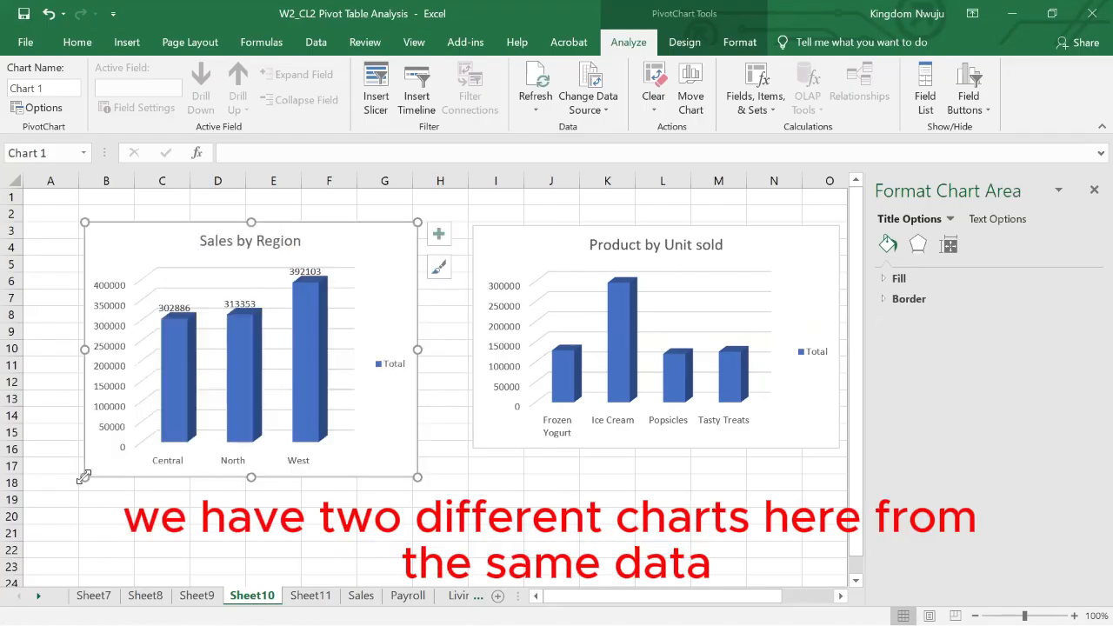
- Examine the regional sales pivot table on Sheet9
key(Escape)
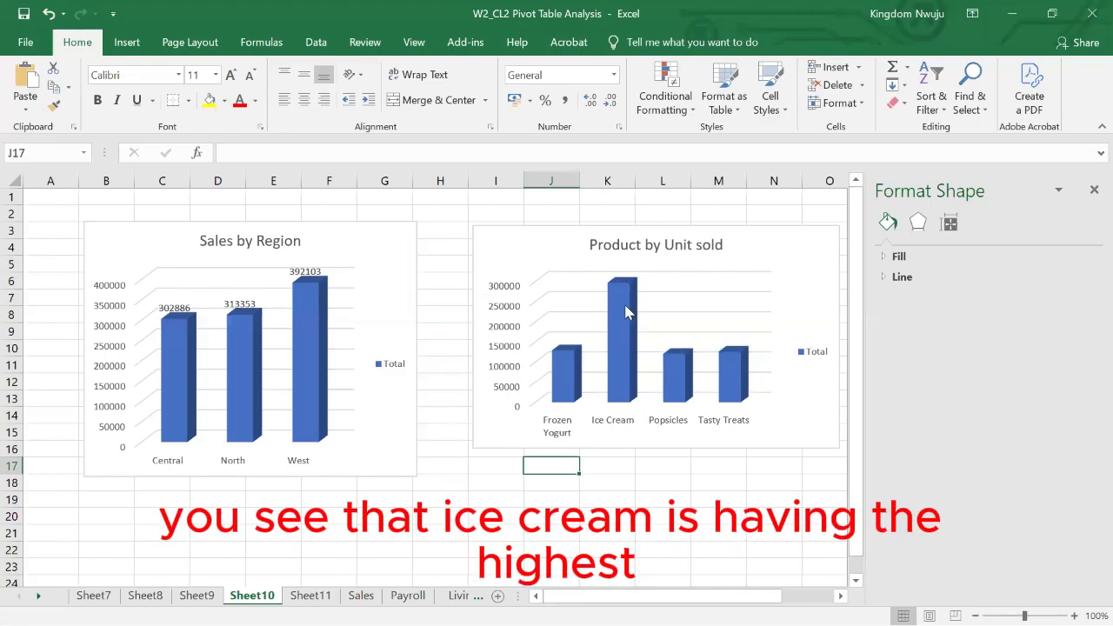
click(198, 596)
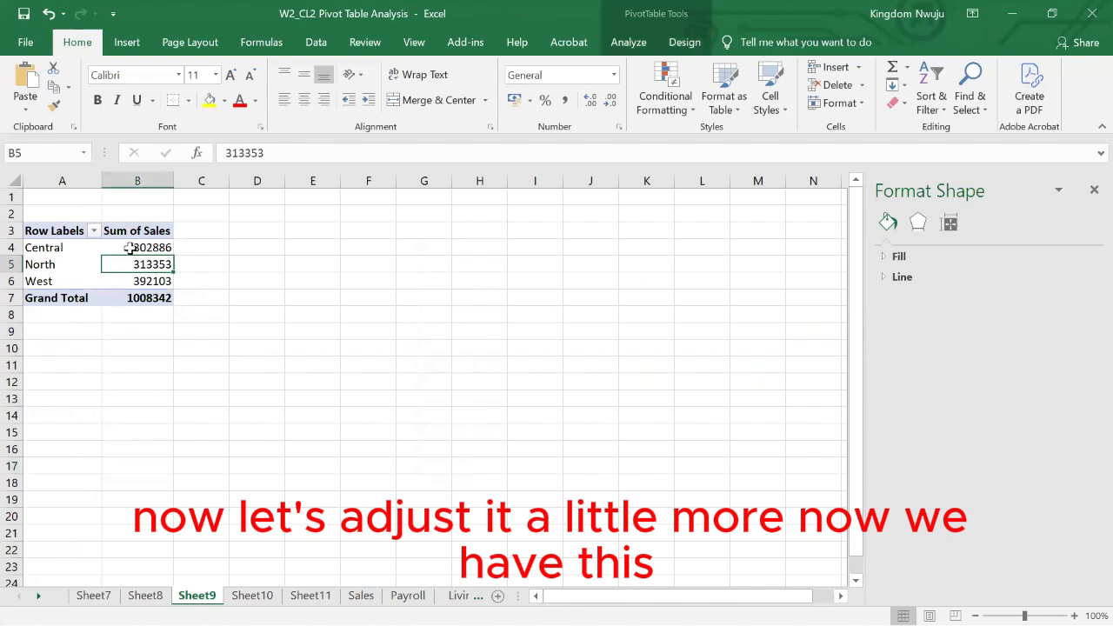
click(121, 296)
click(136, 282)
click(52, 267)
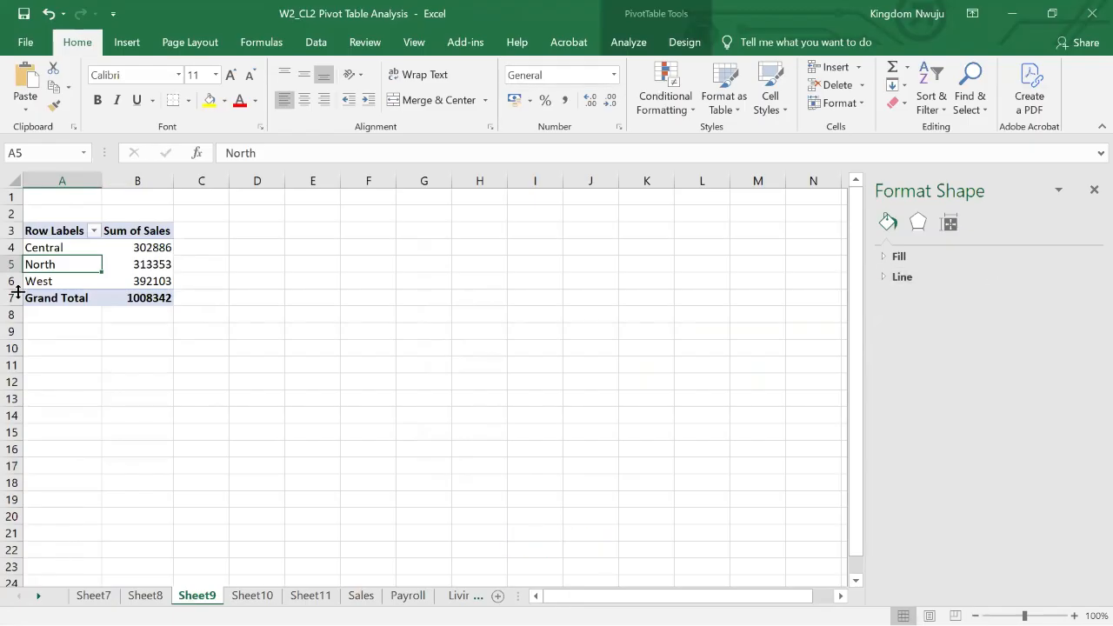
- Show the field list for Sheet8's units pivot table and add the Product field under Region in the rows
click(145, 596)
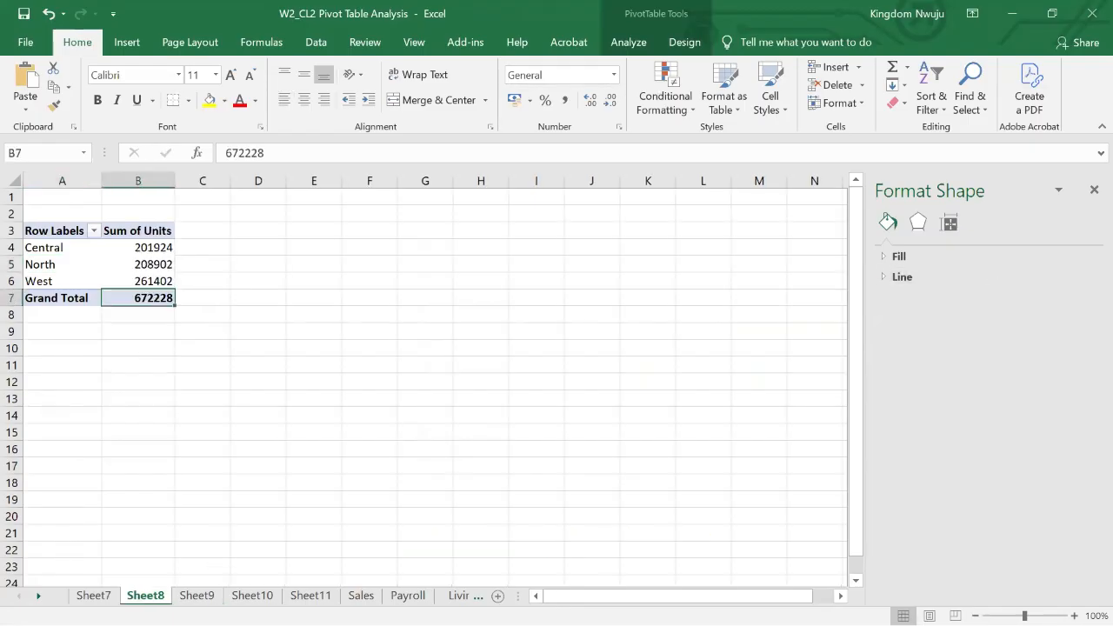
click(139, 281)
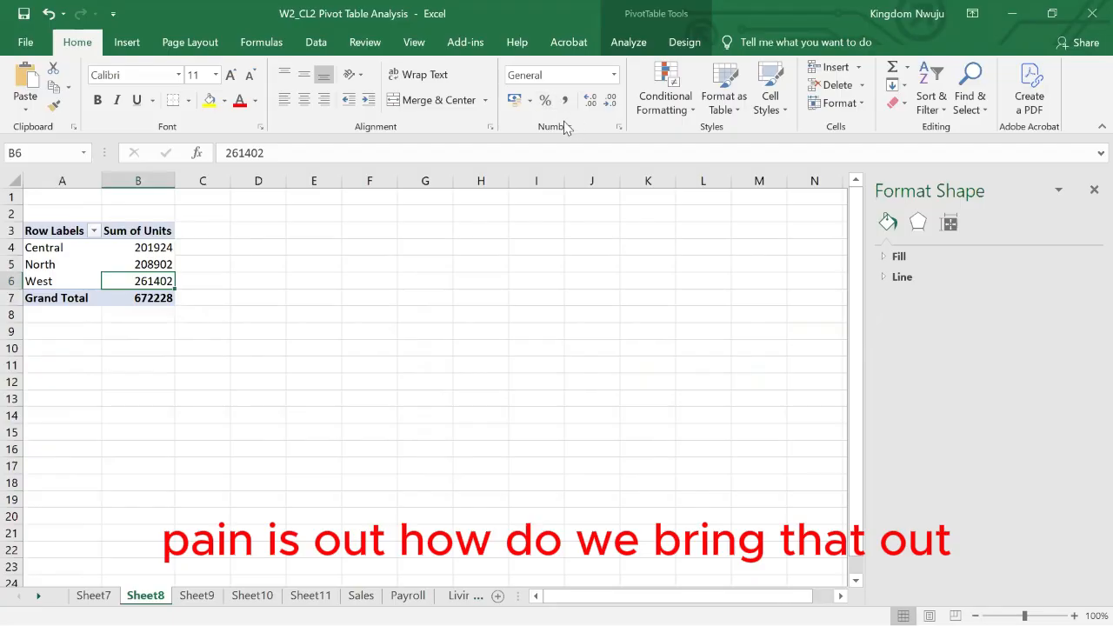
click(619, 43)
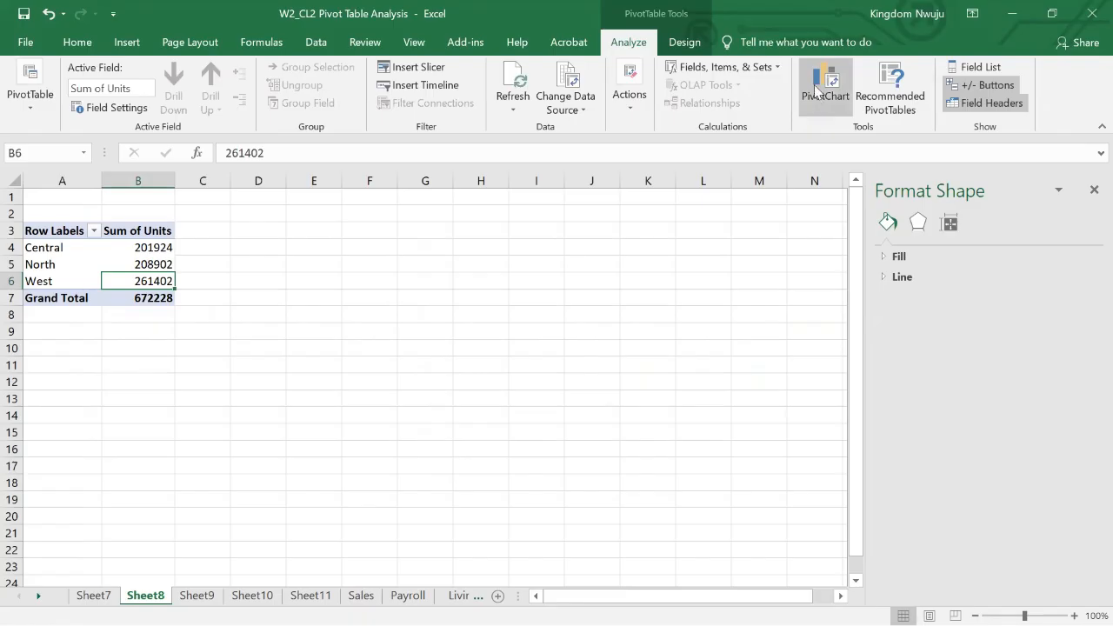
click(978, 68)
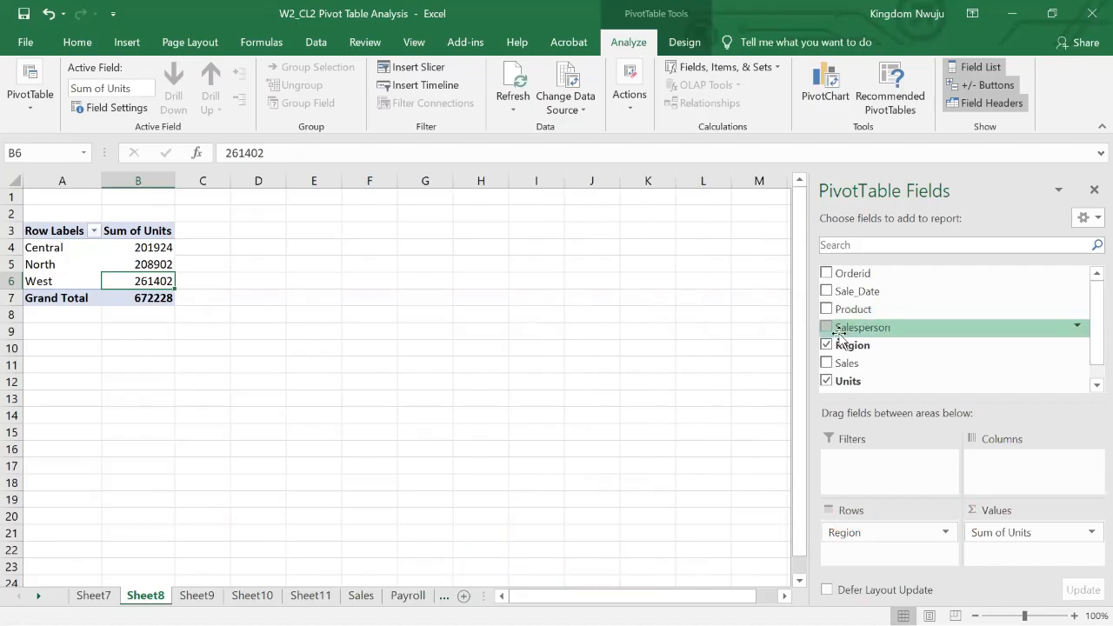
click(825, 309)
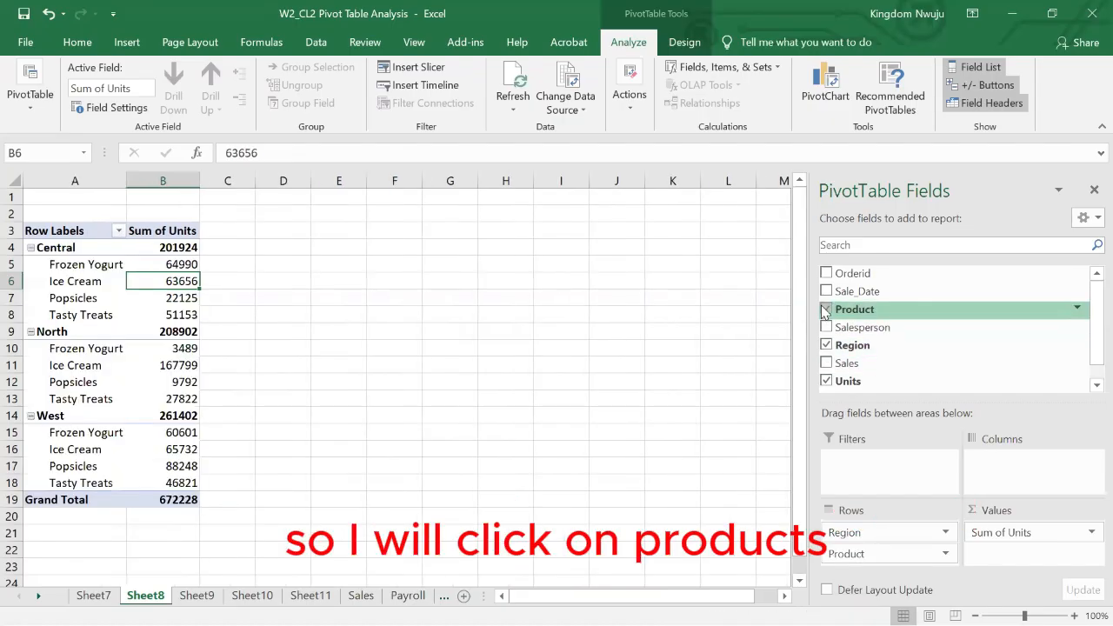
- Insert a Clustered Column PivotChart of units by region and product, and place it clear of the pivot table
click(144, 332)
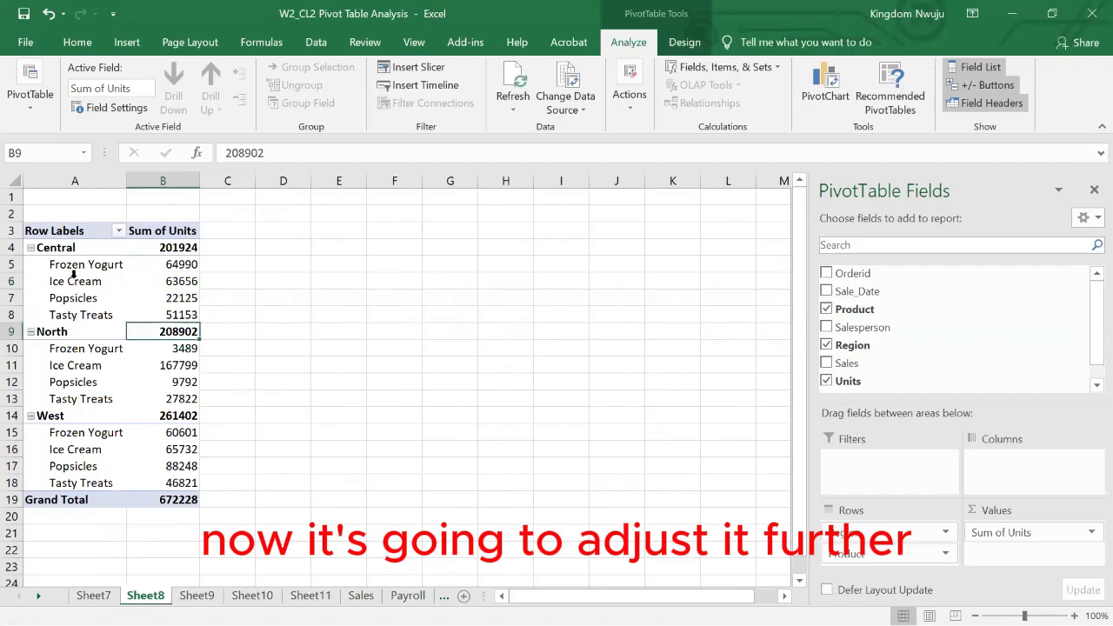
click(809, 87)
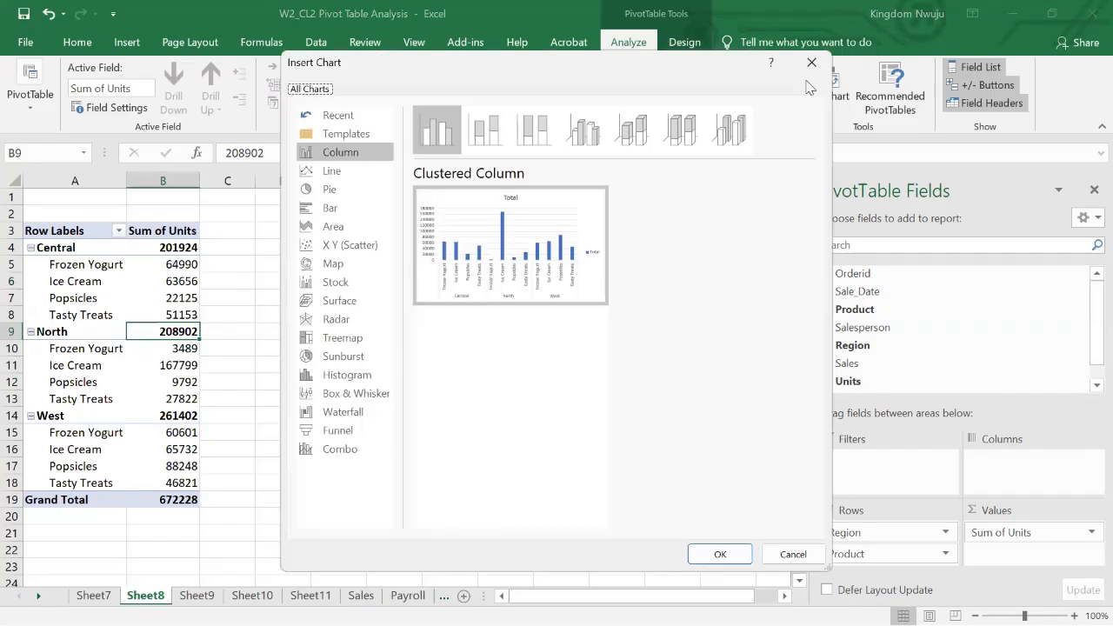
mouse_move(495, 275)
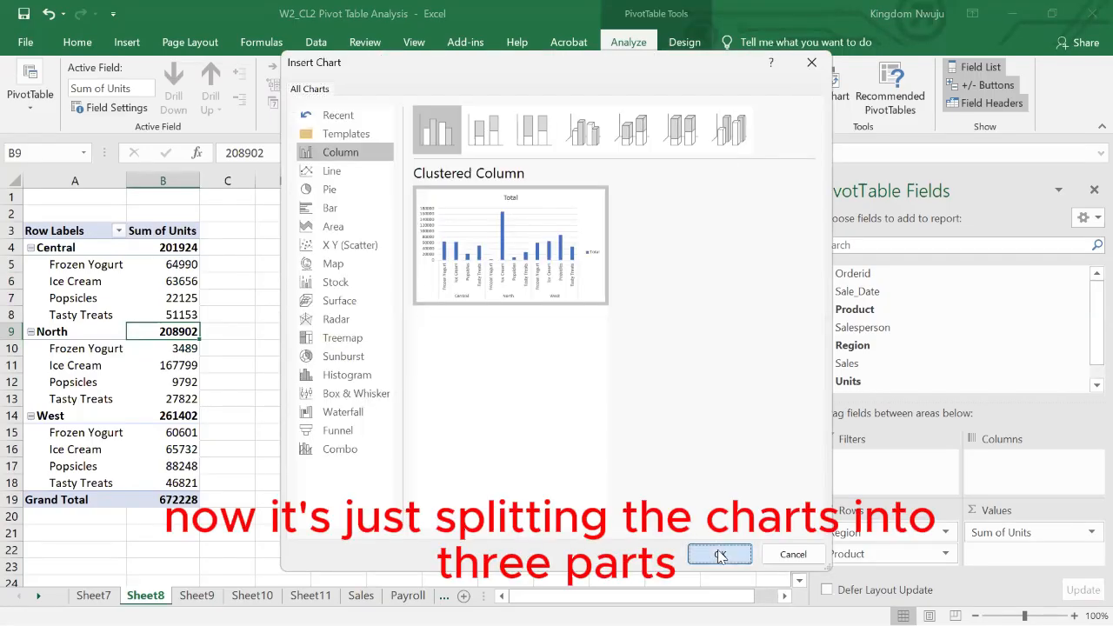
key(Return)
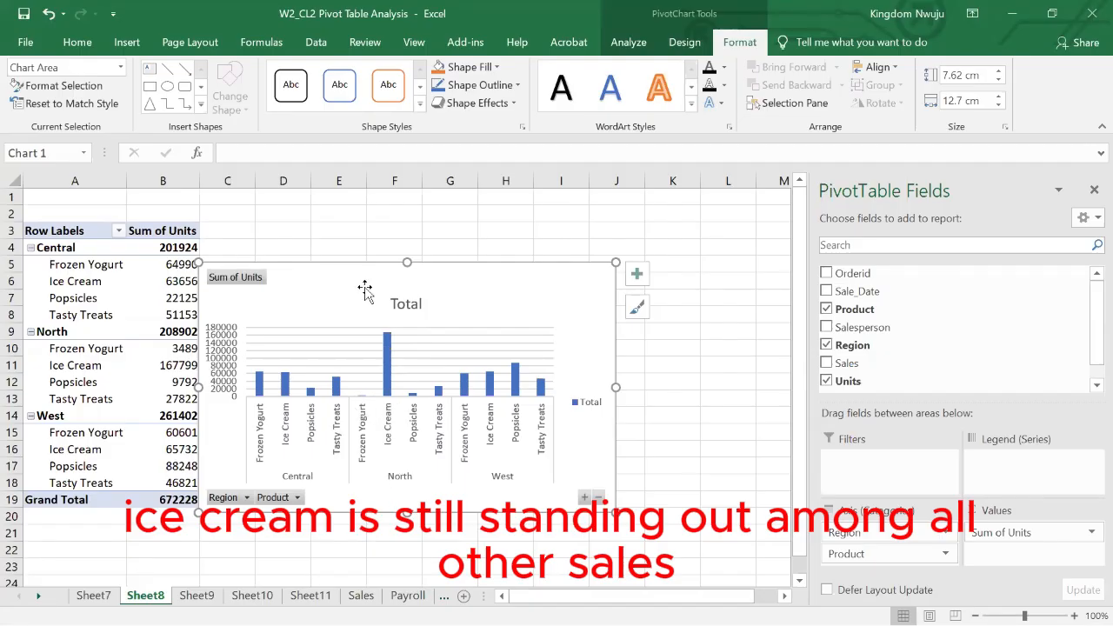
drag(356, 261, 495, 218)
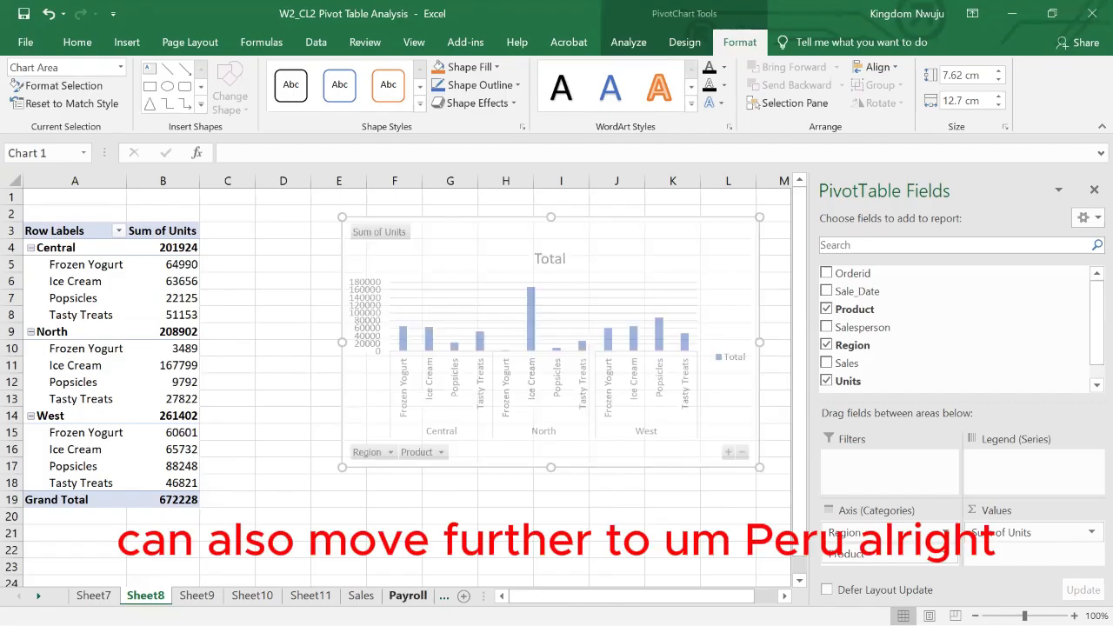
- Create a PivotTable on a new worksheet from the Payroll sheet's data range C5:L99, including the header row
click(408, 597)
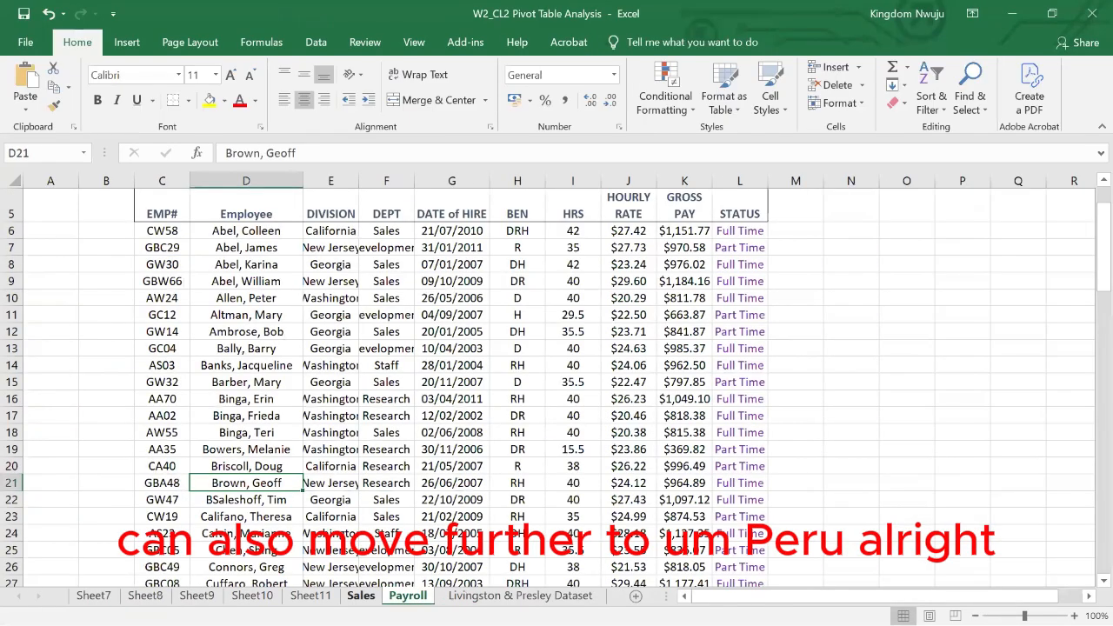
click(361, 597)
click(406, 596)
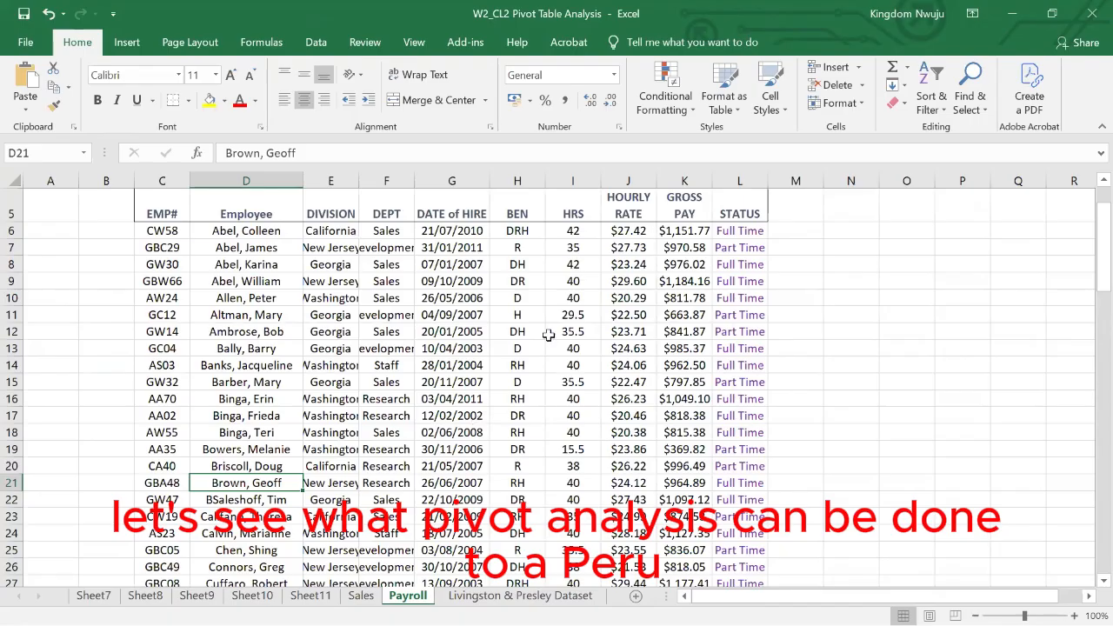
scroll(549, 335, up, 2)
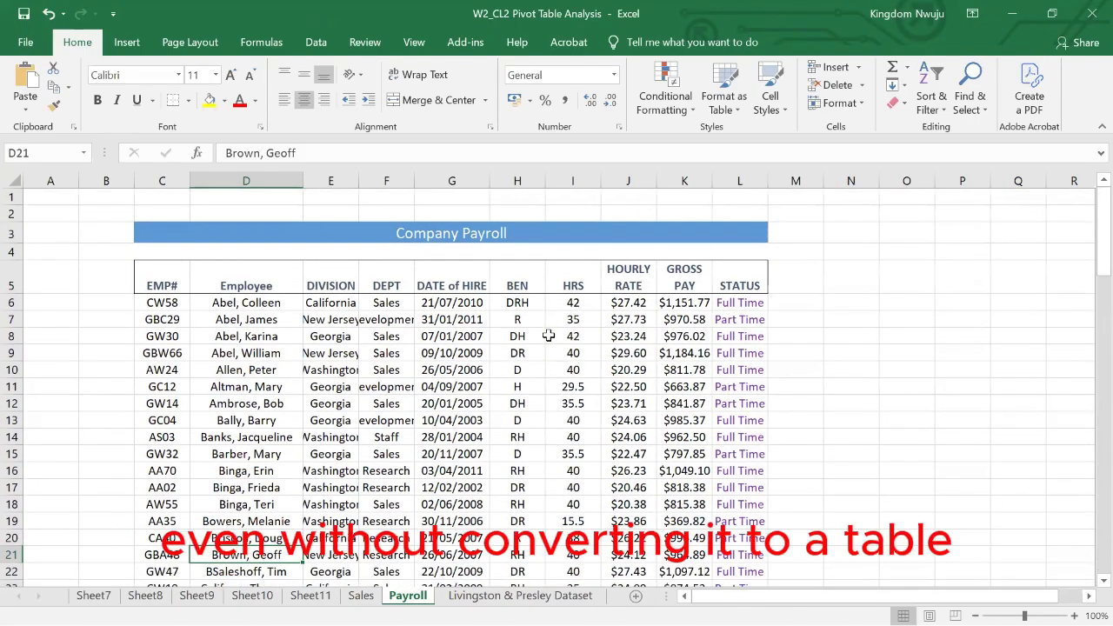
click(433, 352)
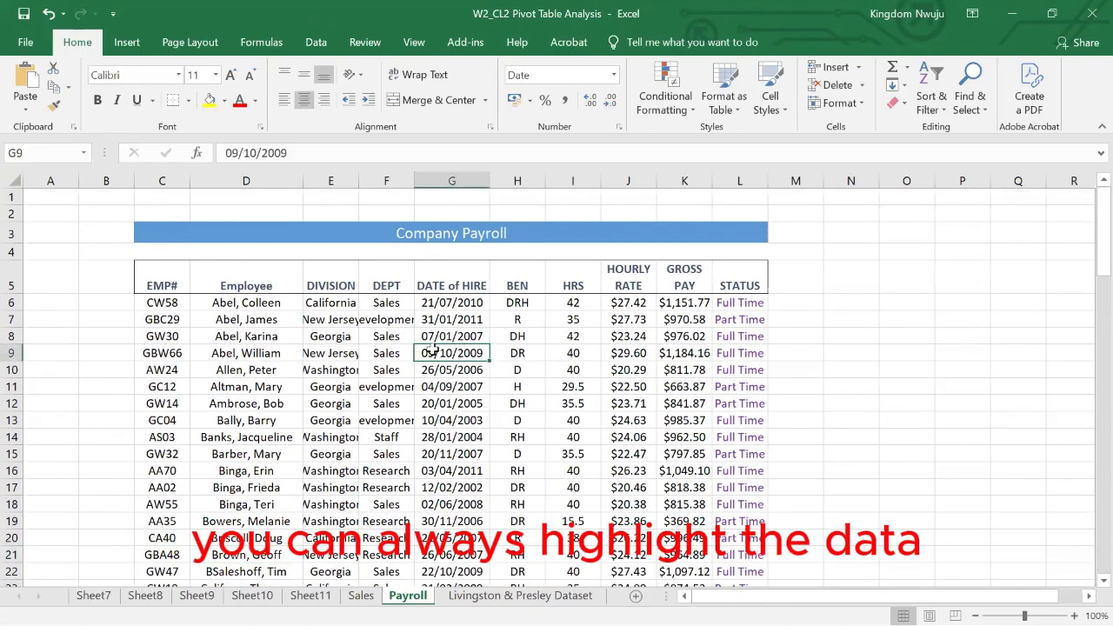
drag(152, 282, 743, 550)
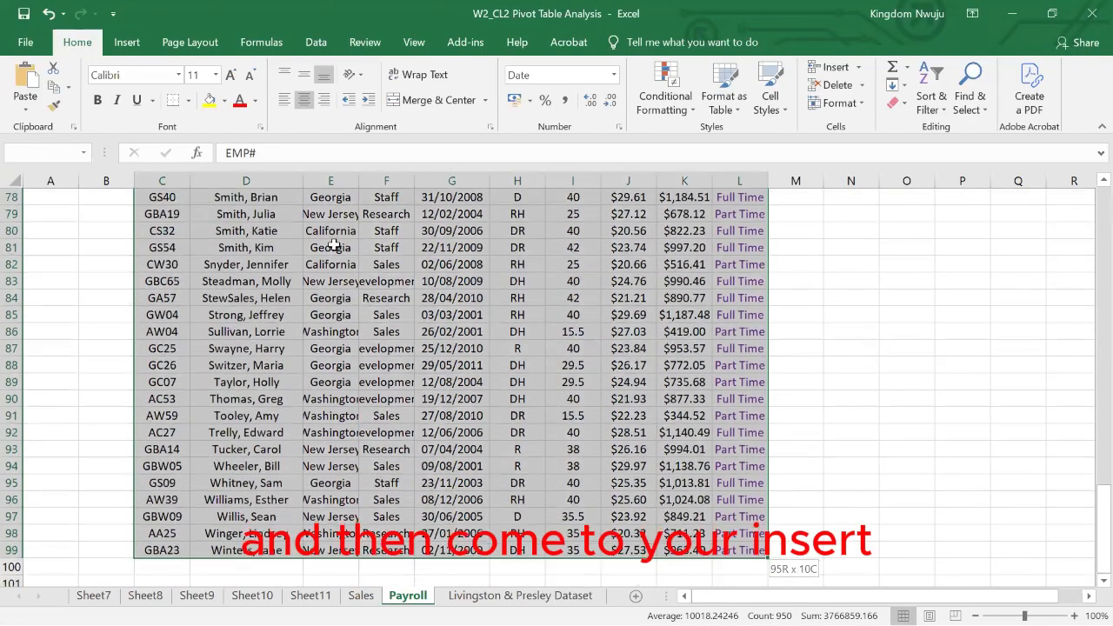
click(127, 43)
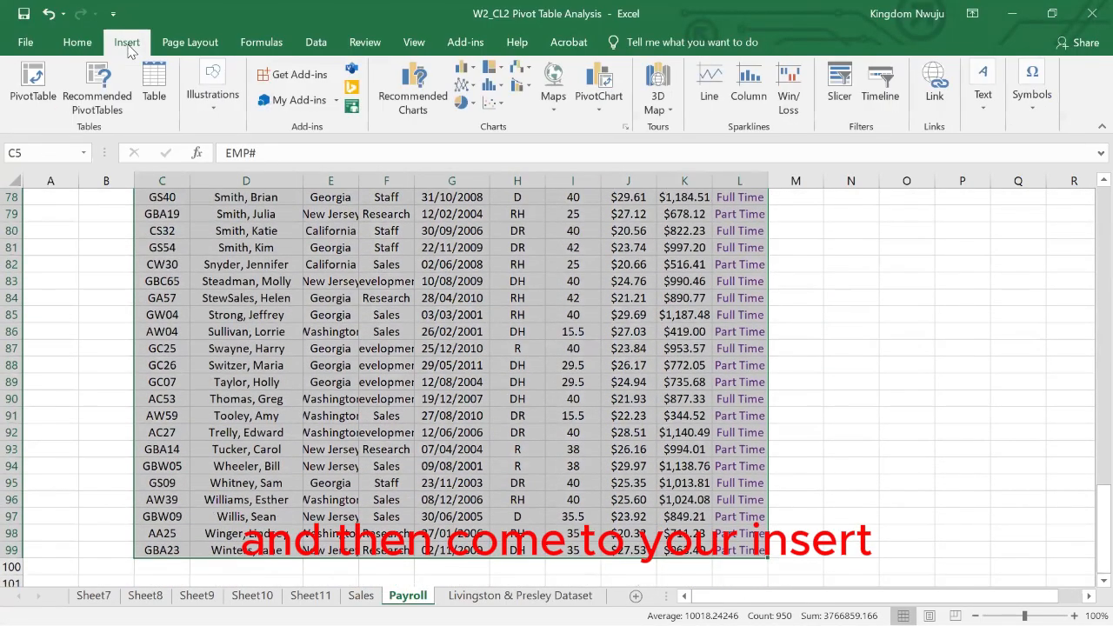
click(36, 99)
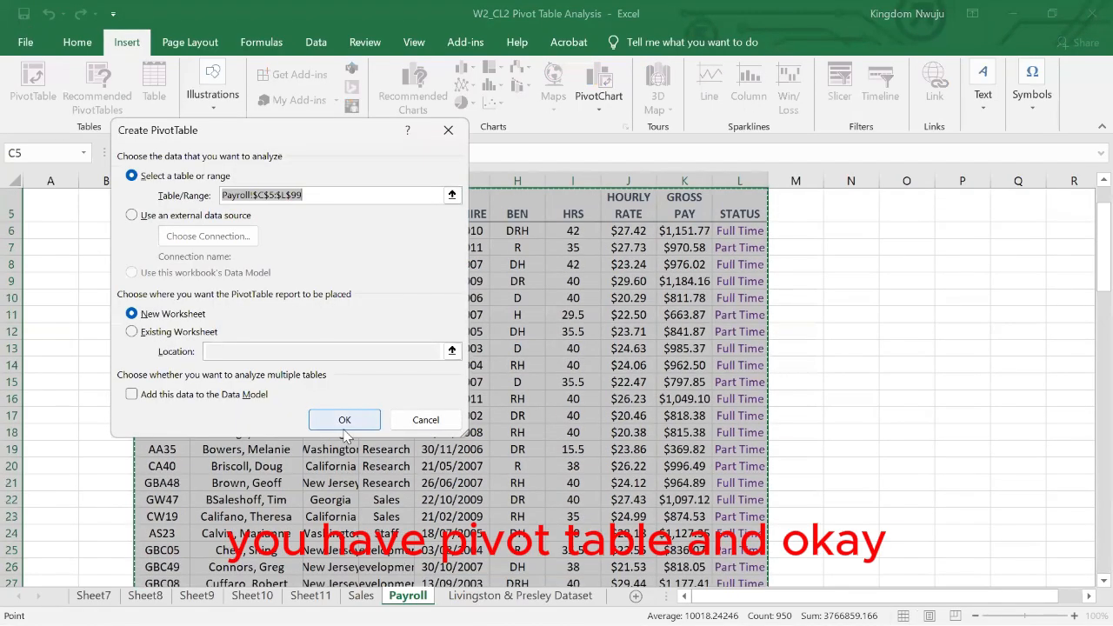
click(344, 423)
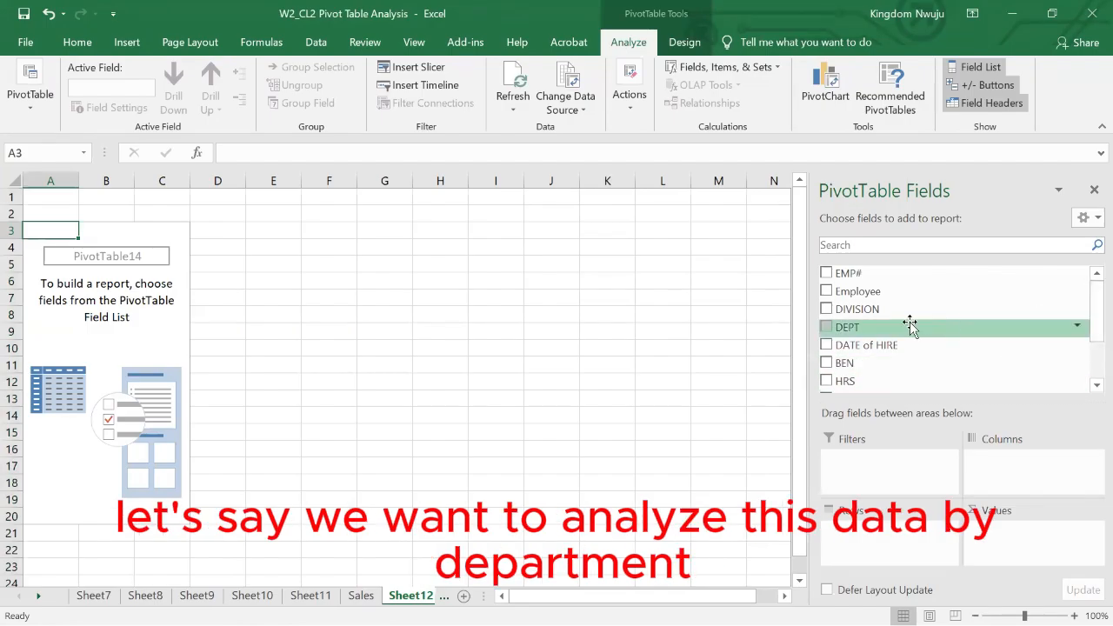
- Lay out the payroll pivot table with DEPT as rows and the sum of GROSS PAY as values
drag(909, 326, 866, 549)
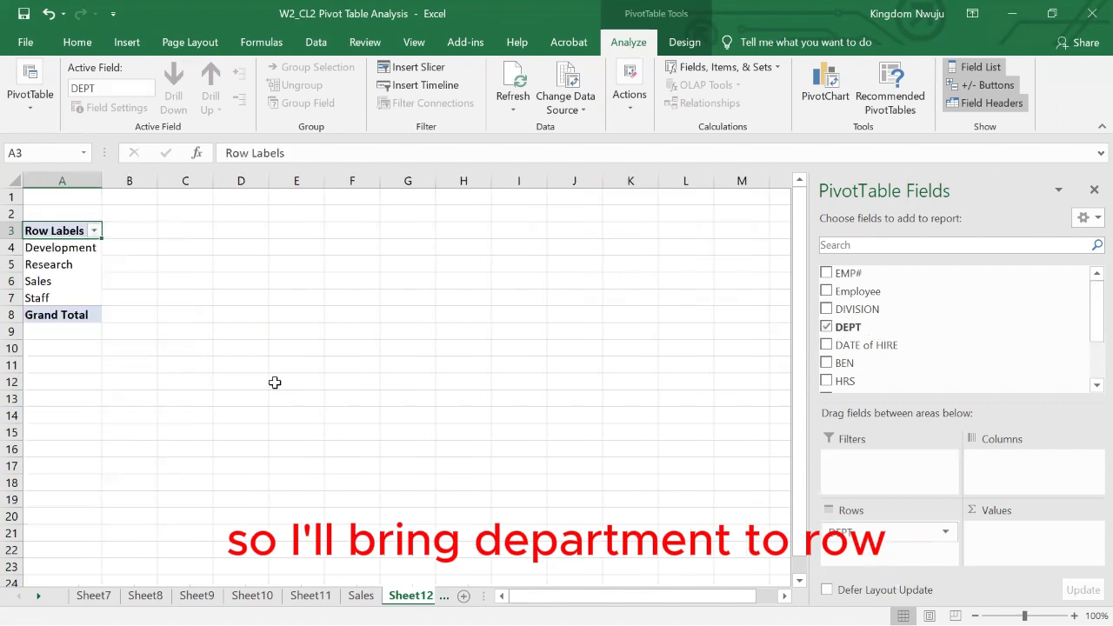
scroll(852, 365, down, 2)
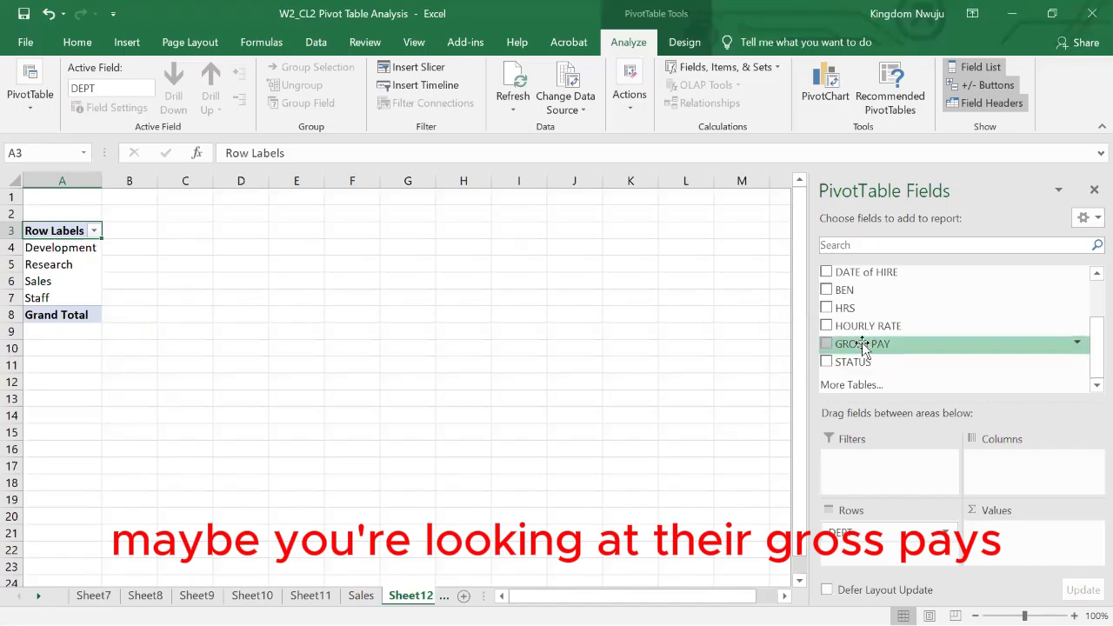
drag(862, 345, 1025, 539)
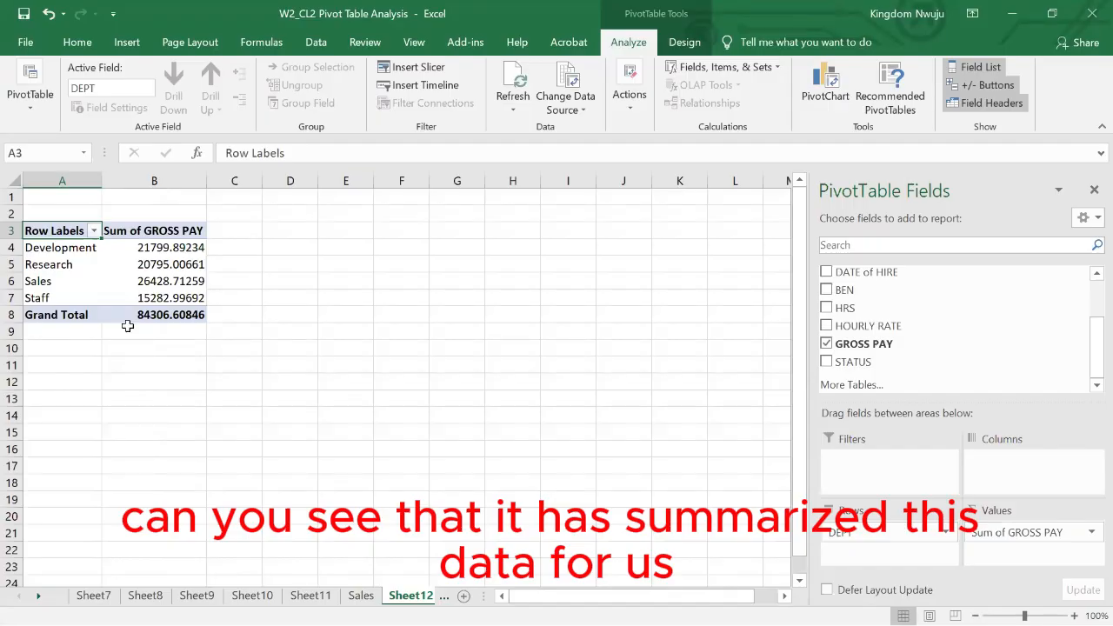
- Try out a pie PivotChart of gross pay by department and remove it from the sheet
click(158, 263)
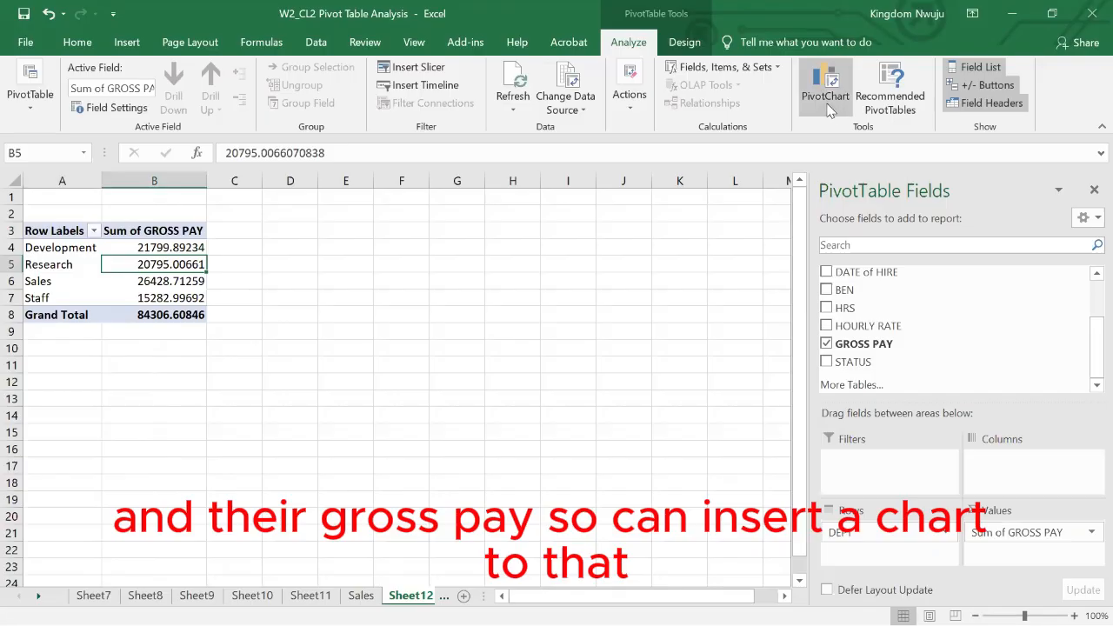
click(826, 91)
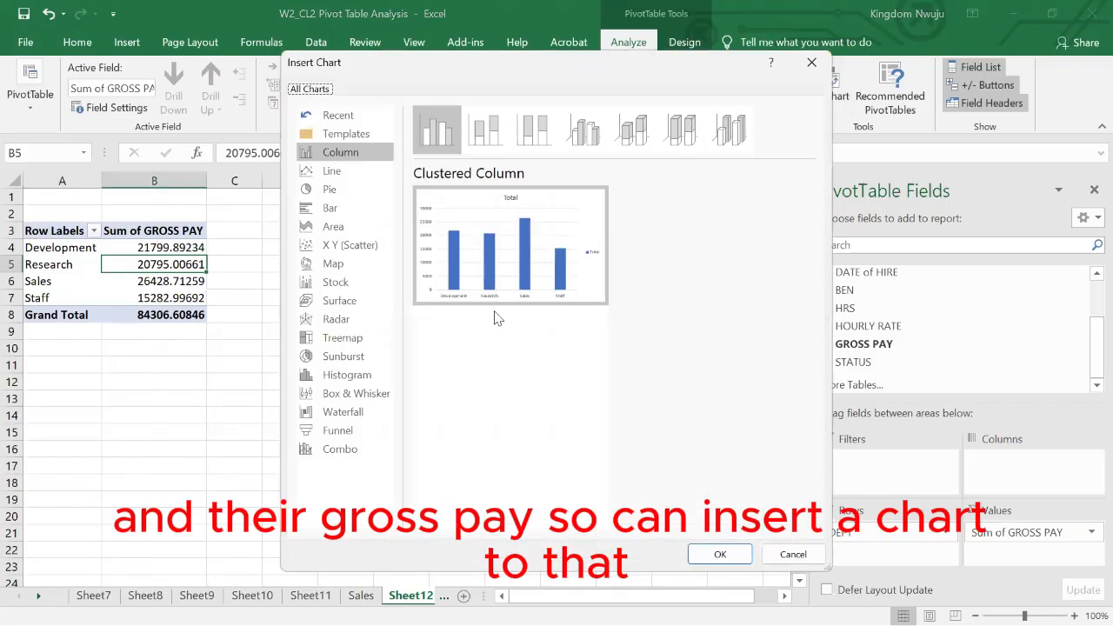
click(593, 137)
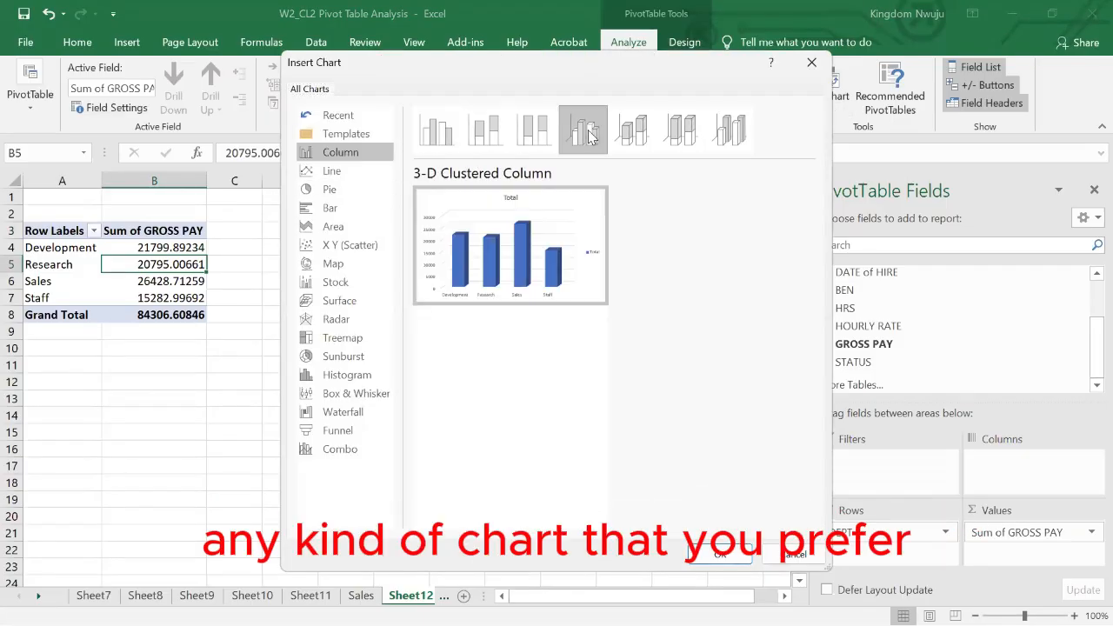
click(332, 173)
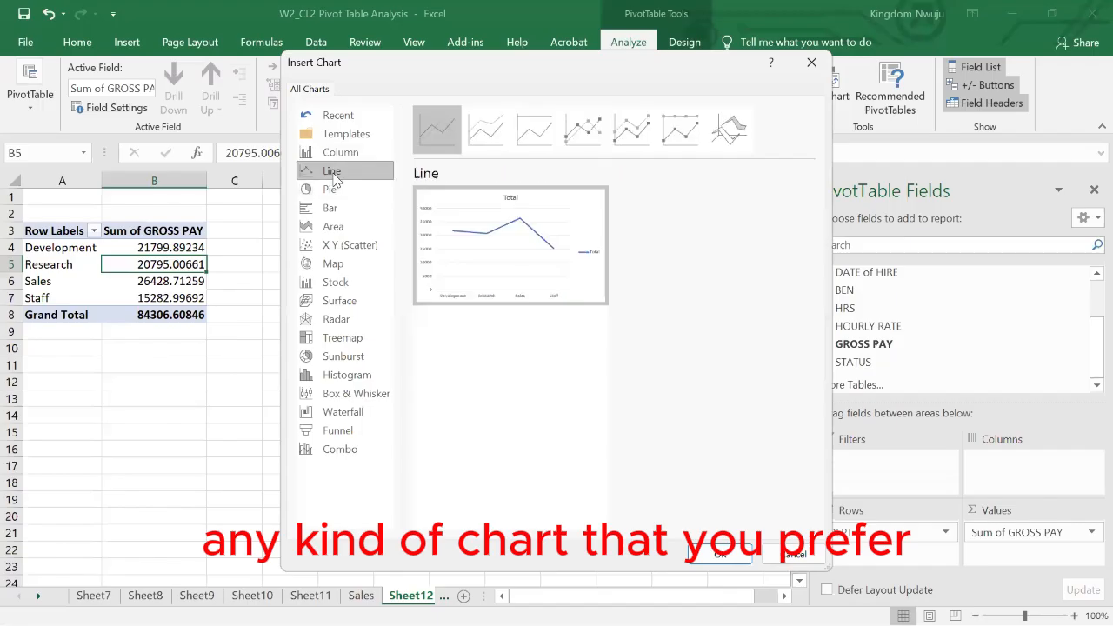
click(334, 228)
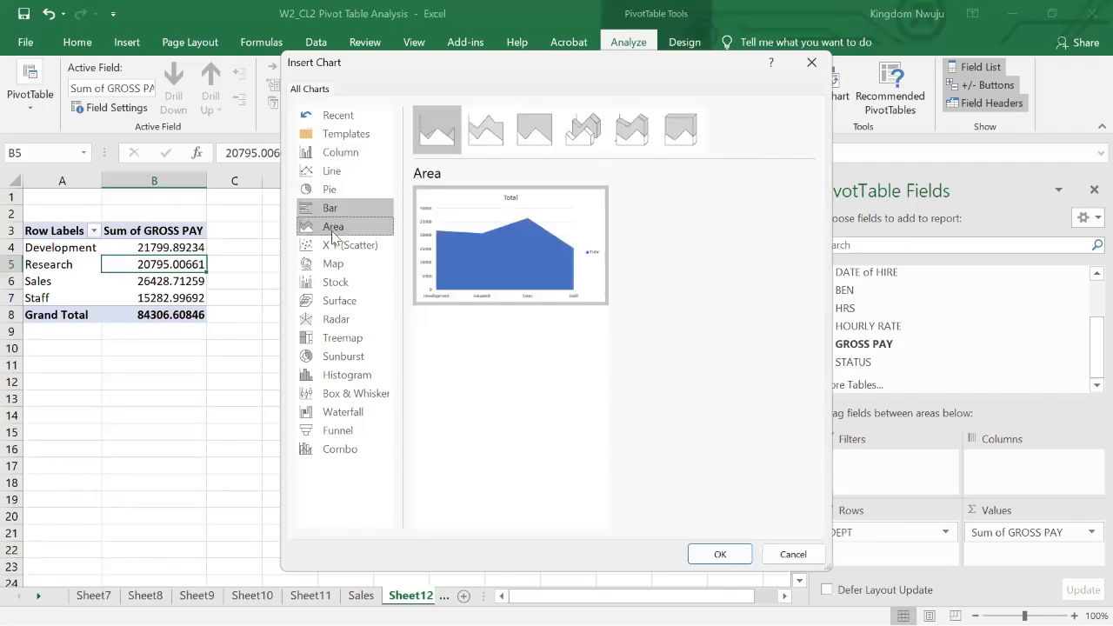
click(336, 247)
click(330, 187)
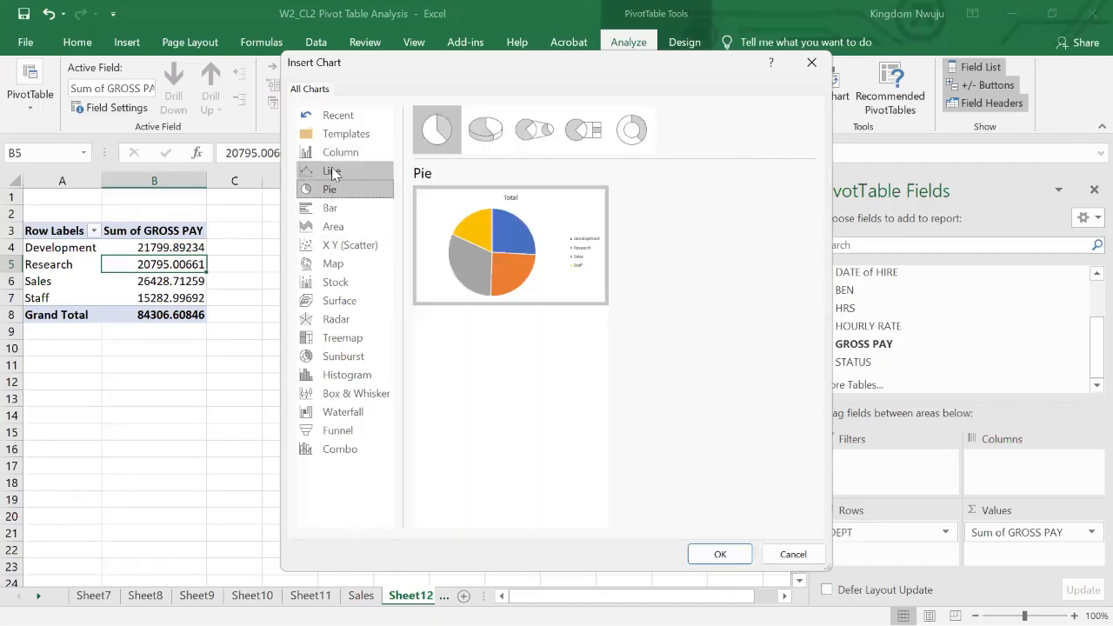
click(335, 157)
click(333, 172)
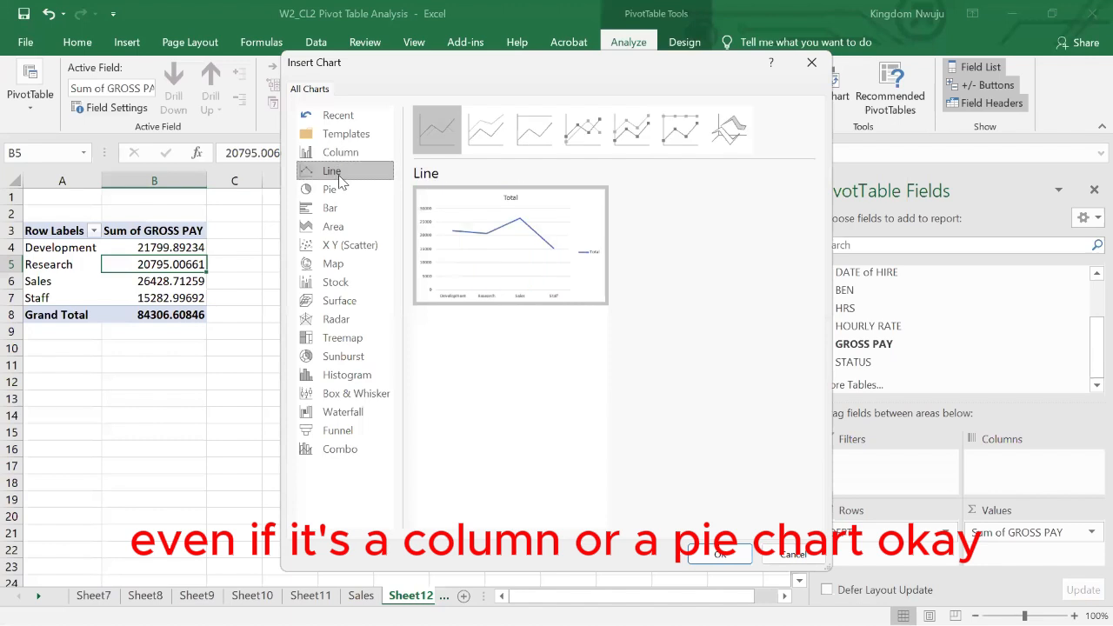
click(331, 192)
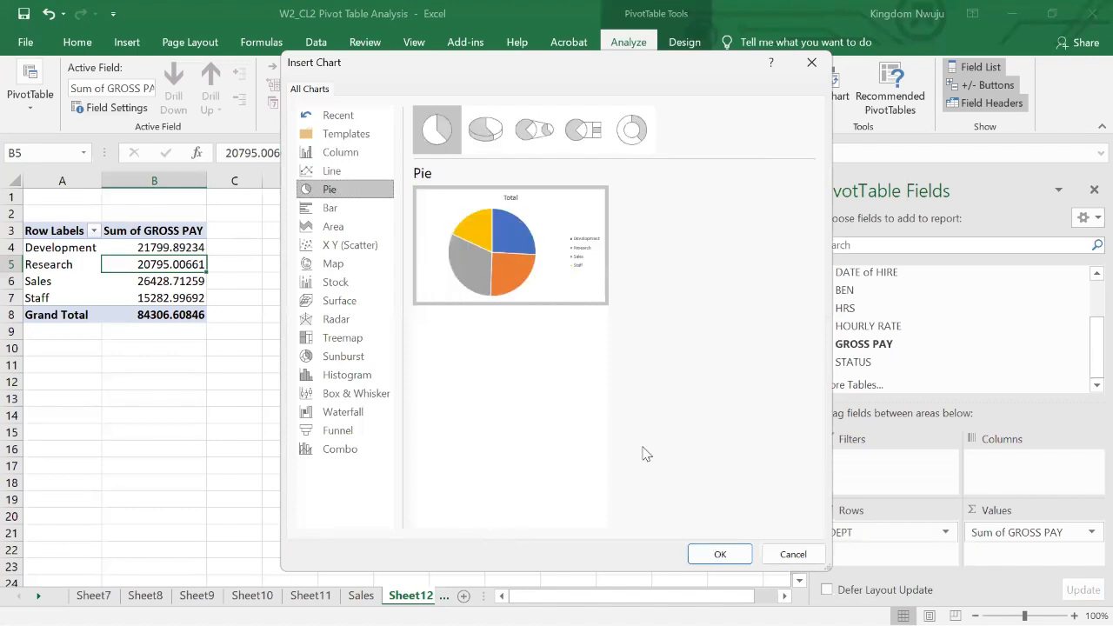
click(719, 555)
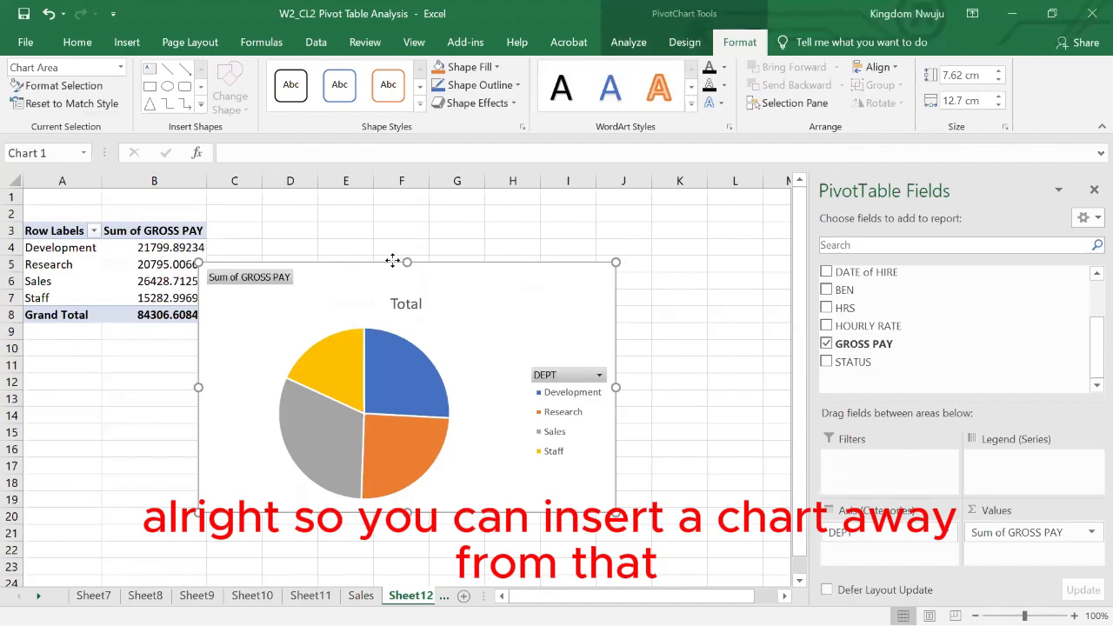
drag(393, 261, 447, 249)
key(Delete)
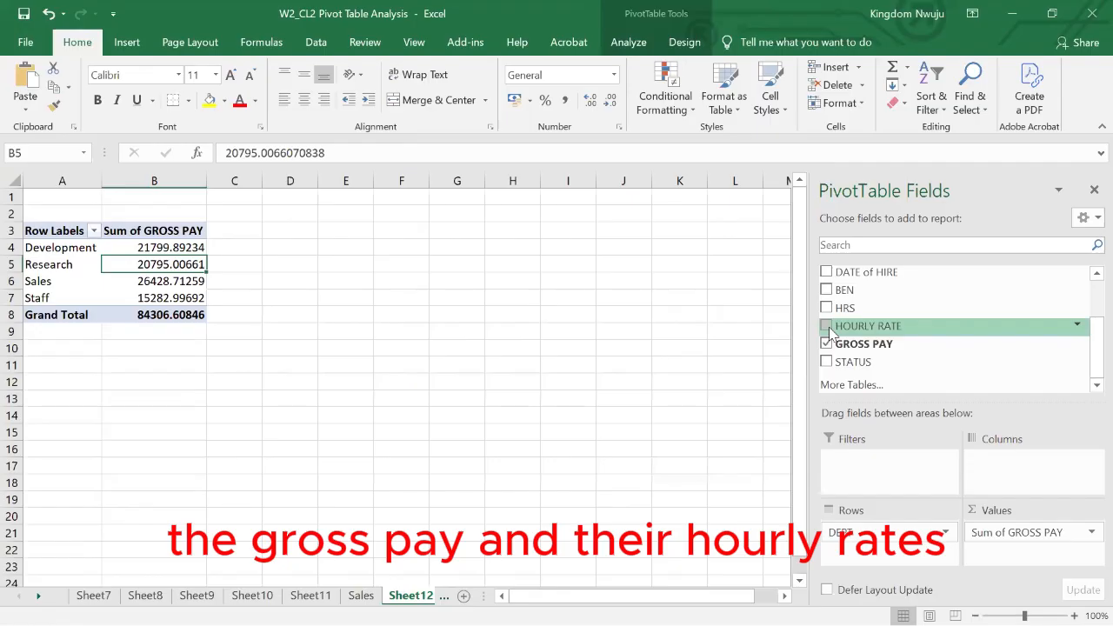
- Add HOURLY RATE to the payroll pivot table's values as a second sum beside GROSS PAY
drag(830, 331, 1026, 546)
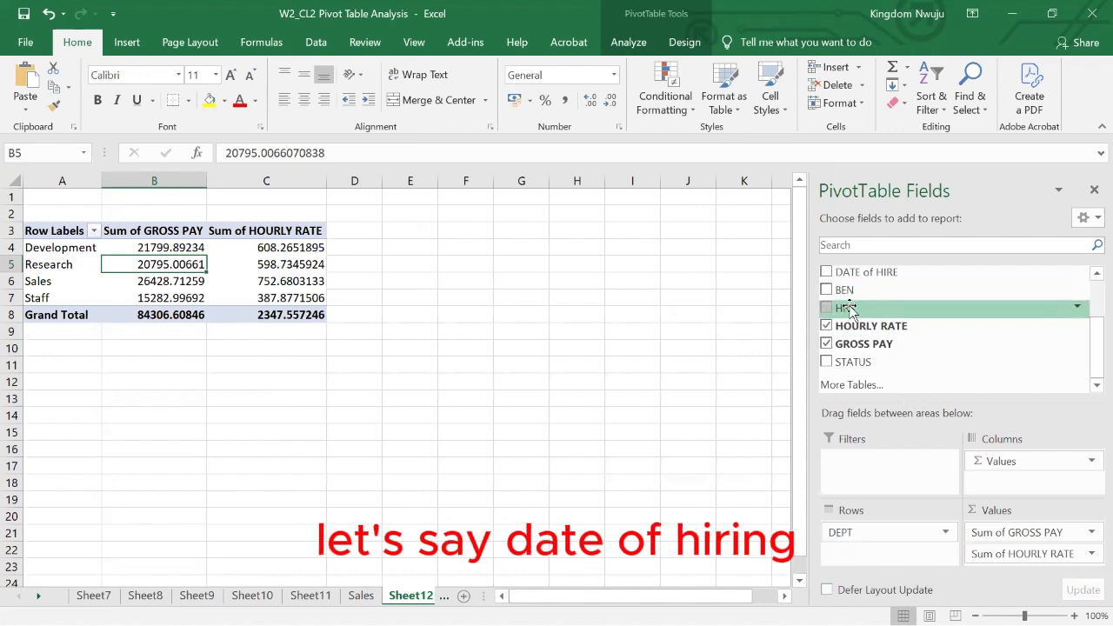
- Try DATE of HIRE as a column field in the payroll pivot table and take it out again
drag(865, 270, 1011, 458)
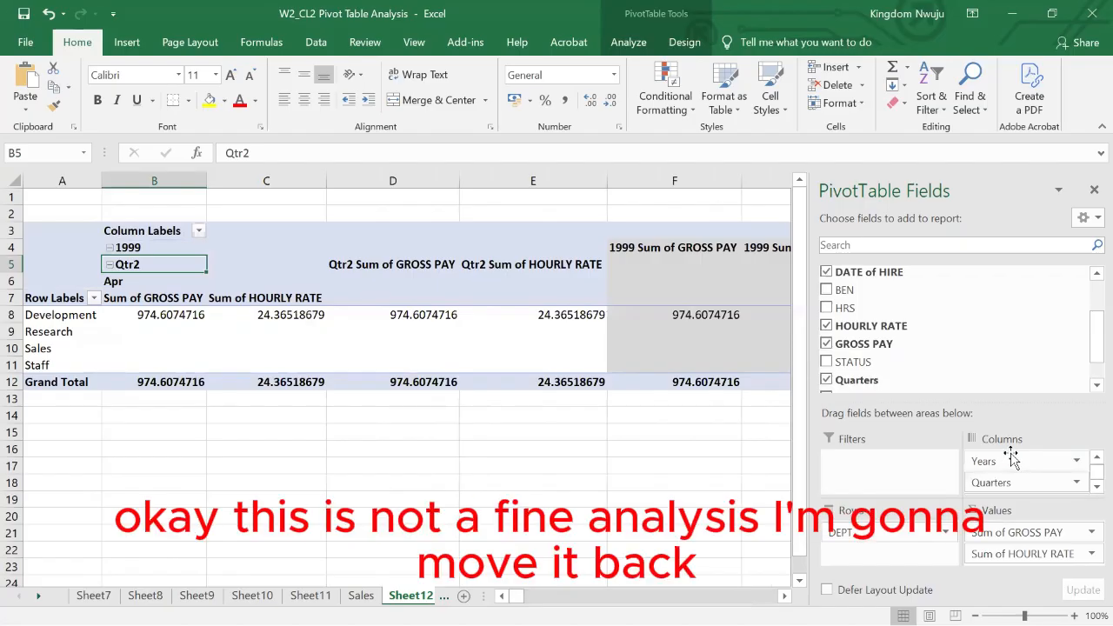
key(ctrl+z)
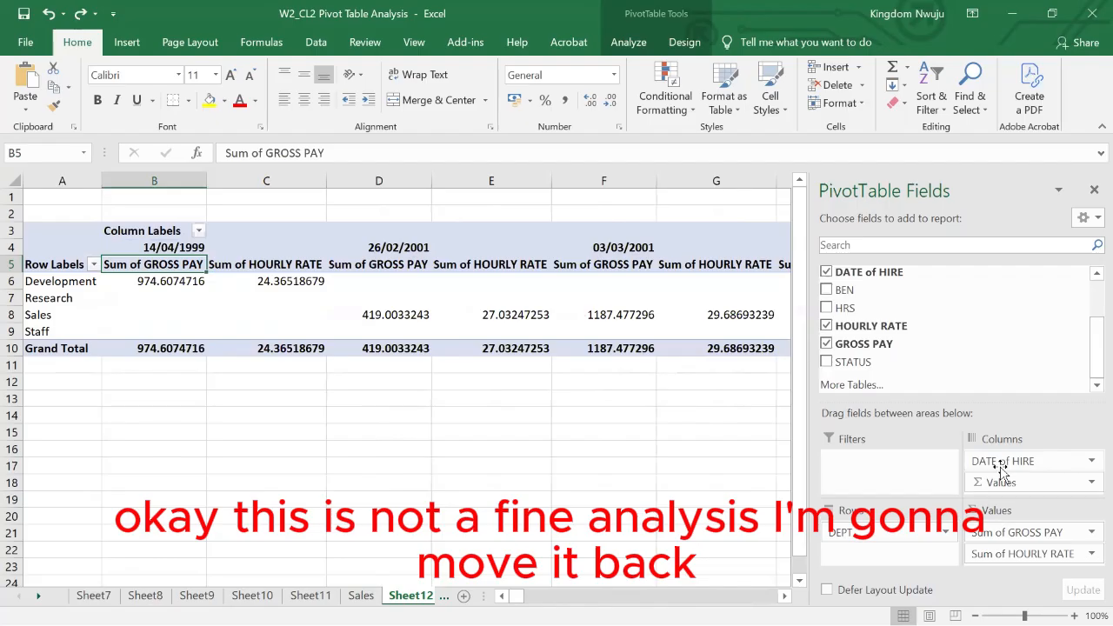
drag(1000, 465, 833, 335)
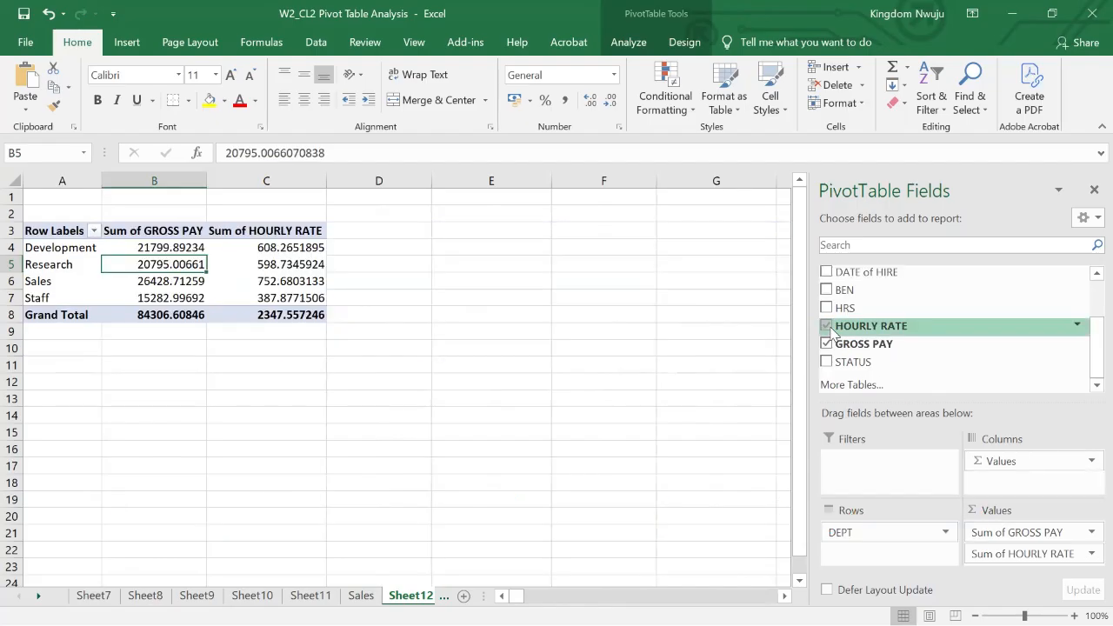
- Add DATE of HIRE to the payroll pivot table's rows beneath DEPT and review the yearly breakdown for each department
drag(866, 276, 877, 559)
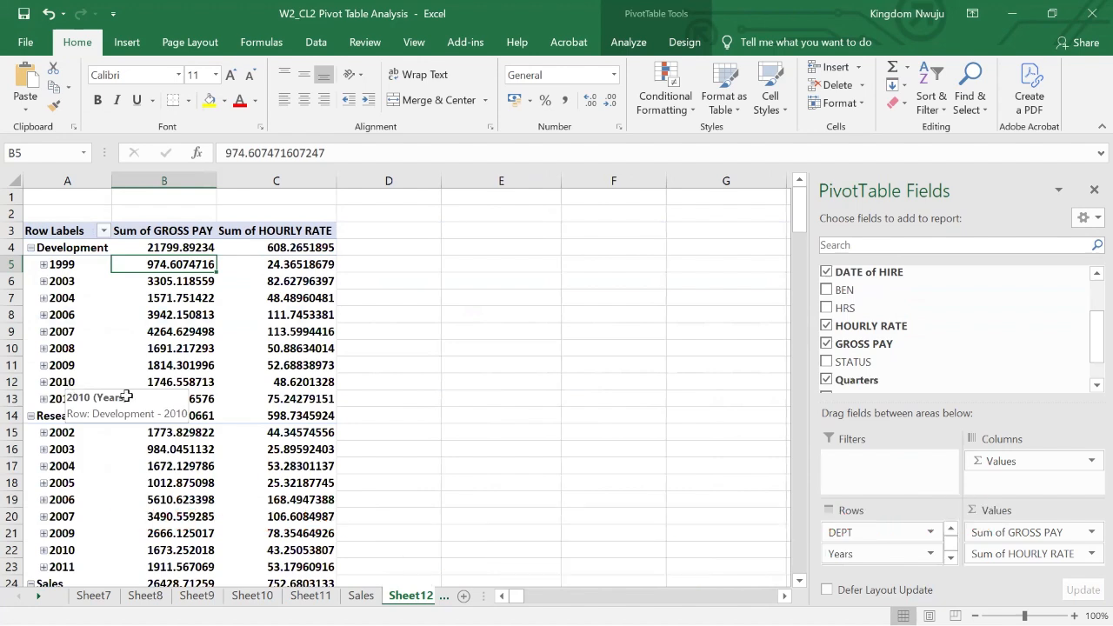
scroll(126, 395, down, 5)
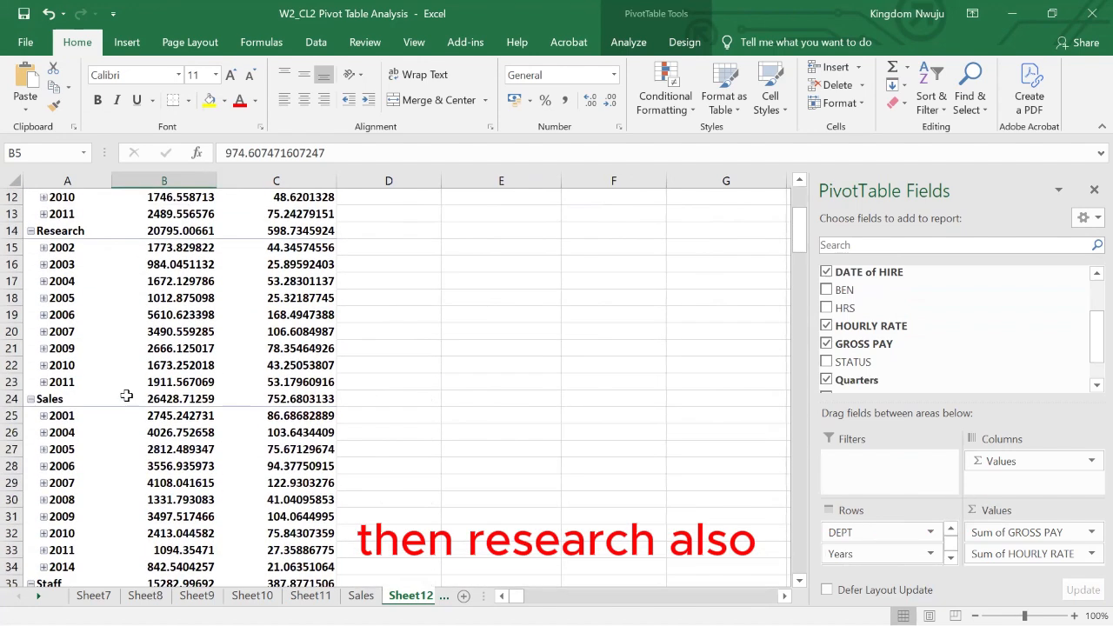
scroll(126, 396, down, 5)
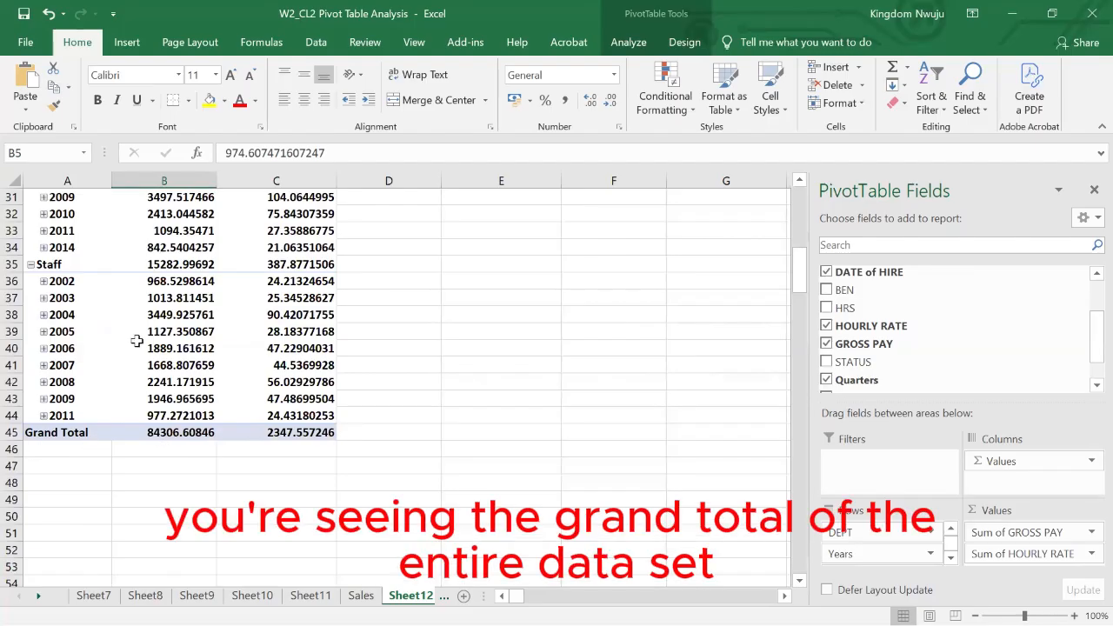
scroll(136, 341, up, 10)
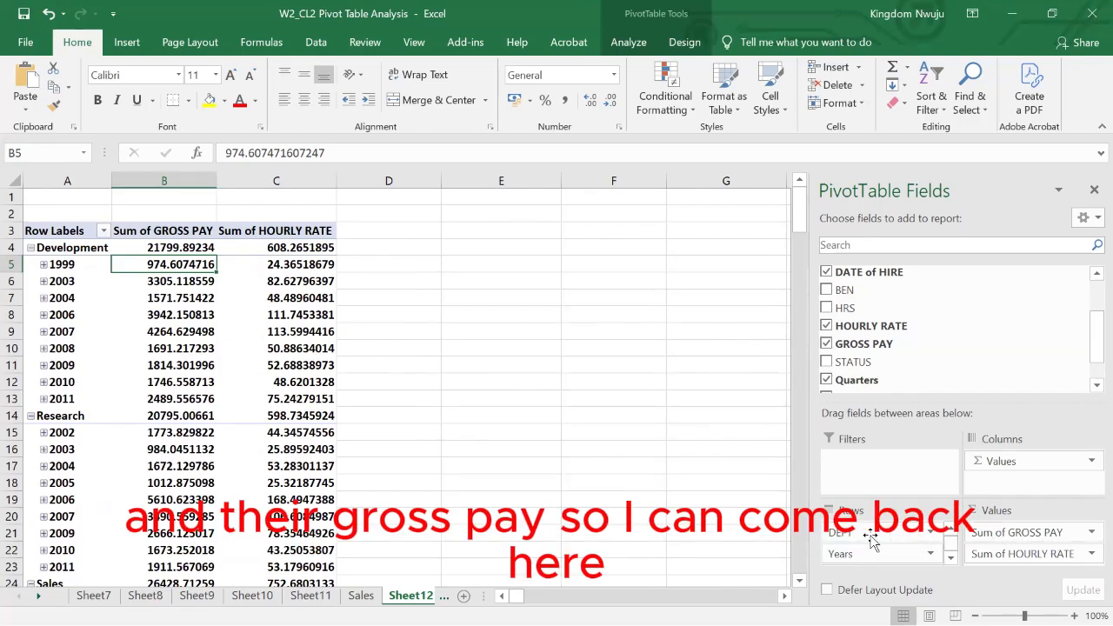
- Remove DEPT from the rows and the sum of HOURLY RATE from the values of the payroll pivot table
click(872, 533)
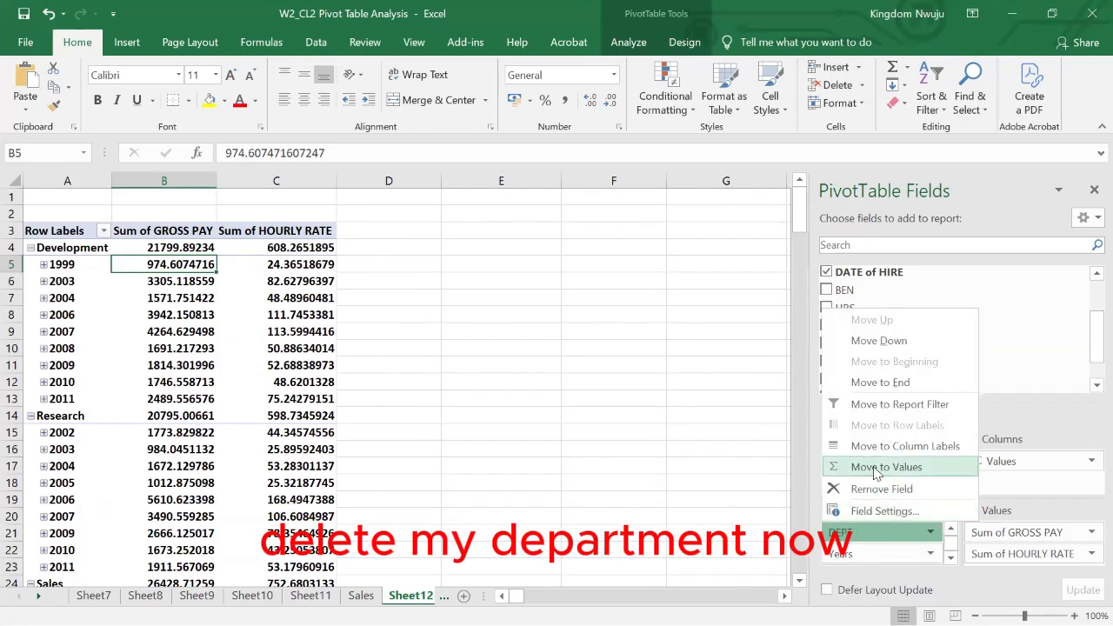
click(882, 490)
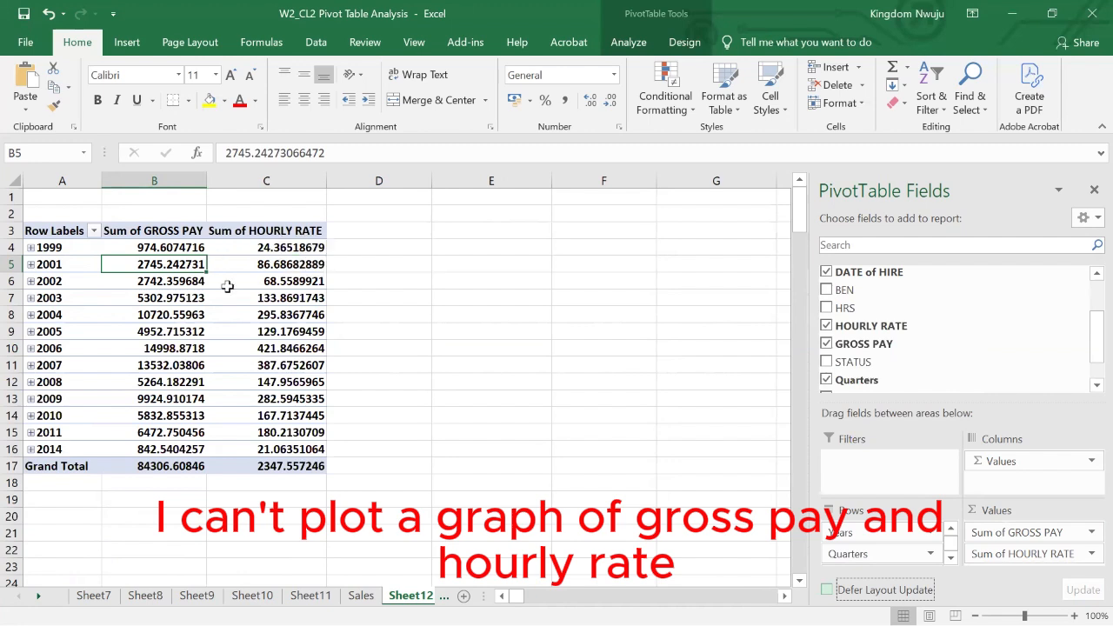
click(1012, 557)
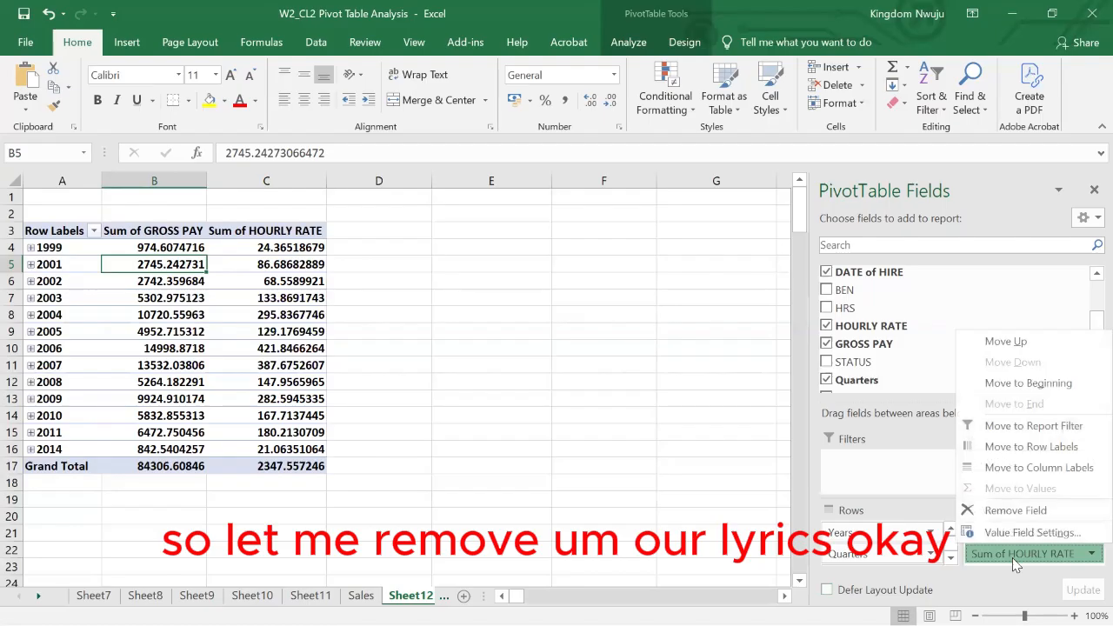
click(993, 509)
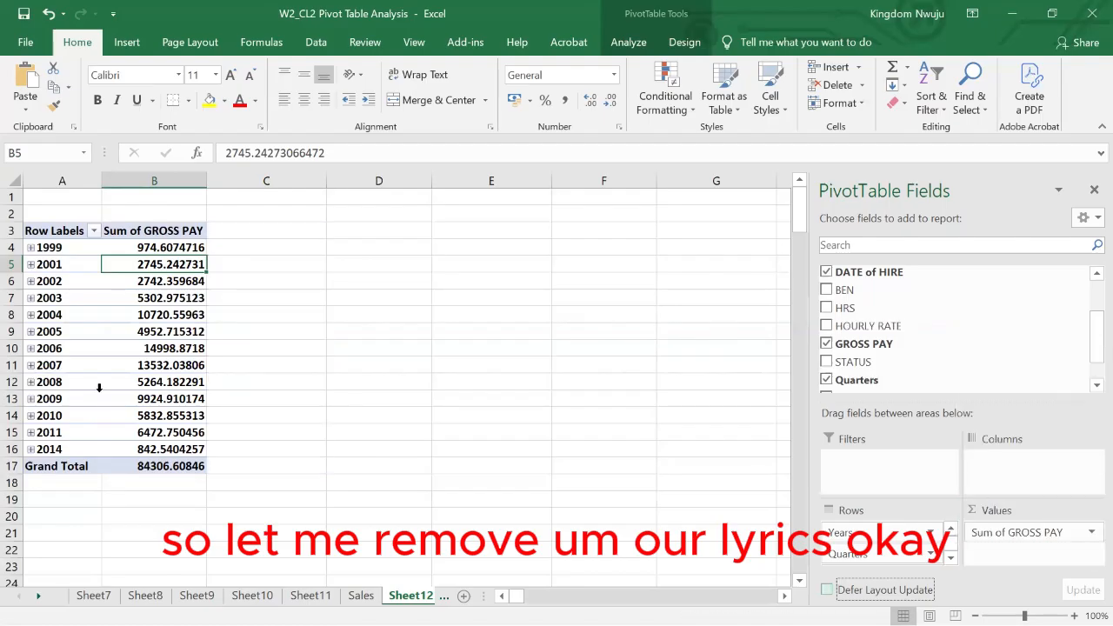
- Insert a clustered column PivotChart of gross pay by hire year and place it beside the pivot table
click(62, 304)
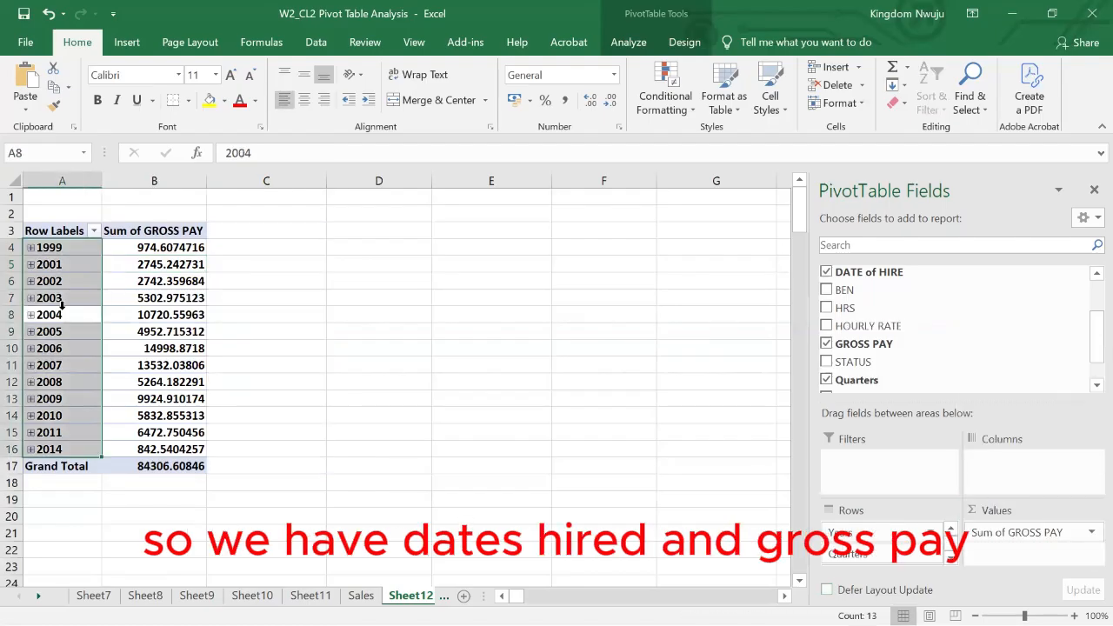
click(171, 281)
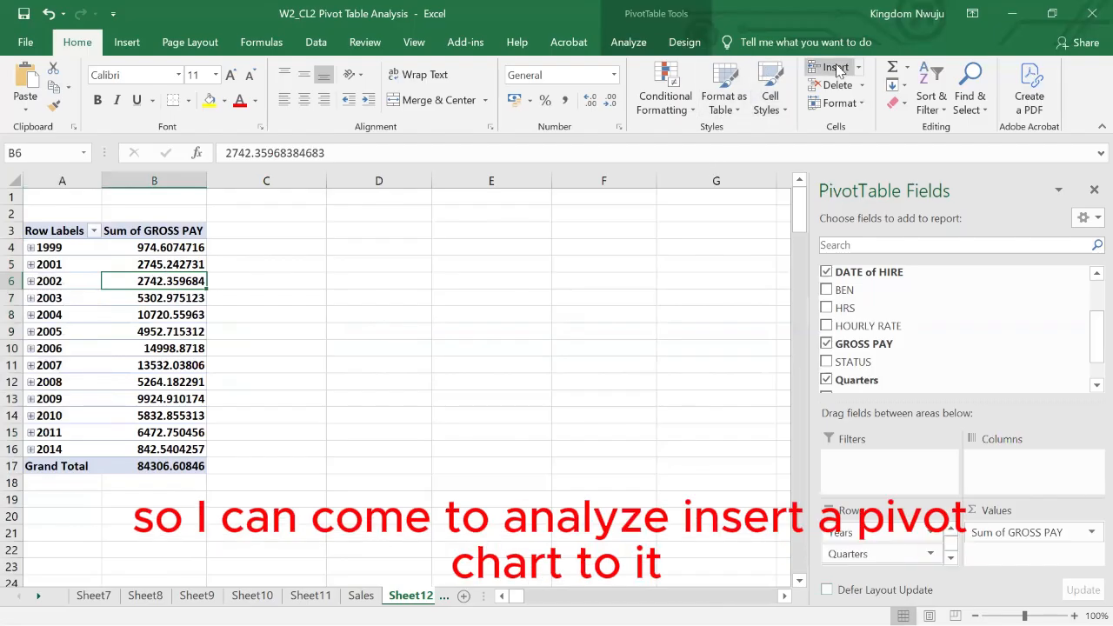
click(627, 41)
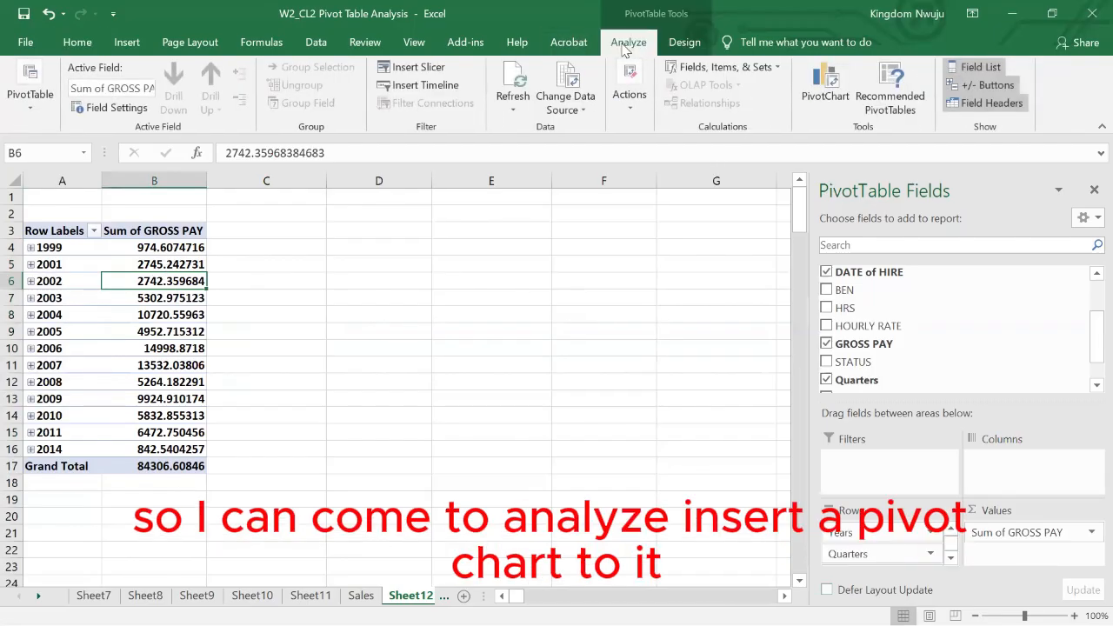
click(821, 77)
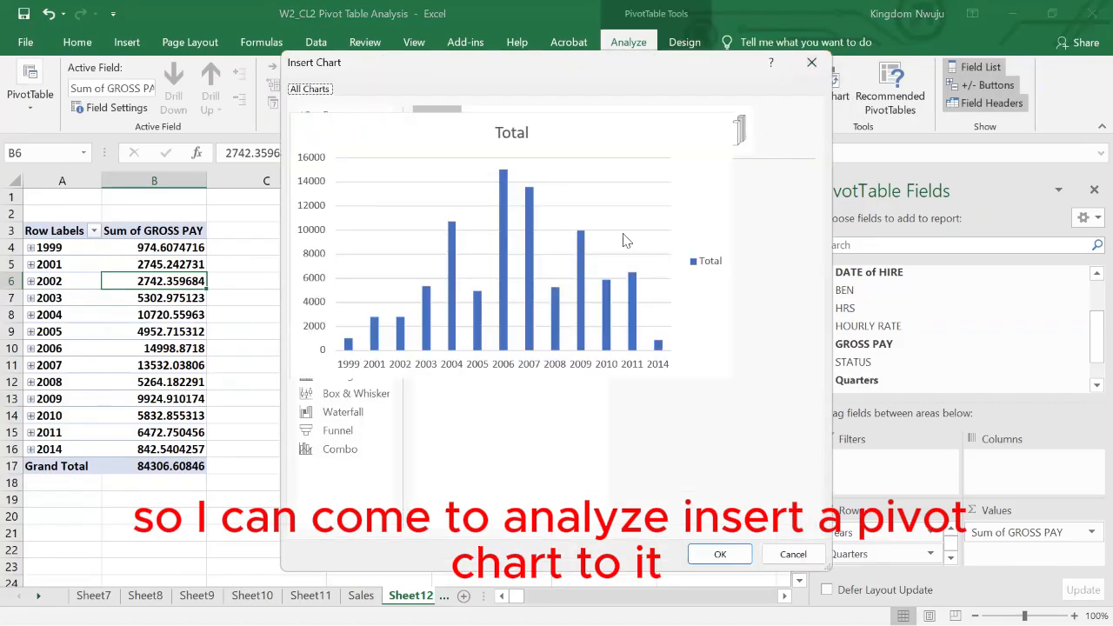
click(716, 554)
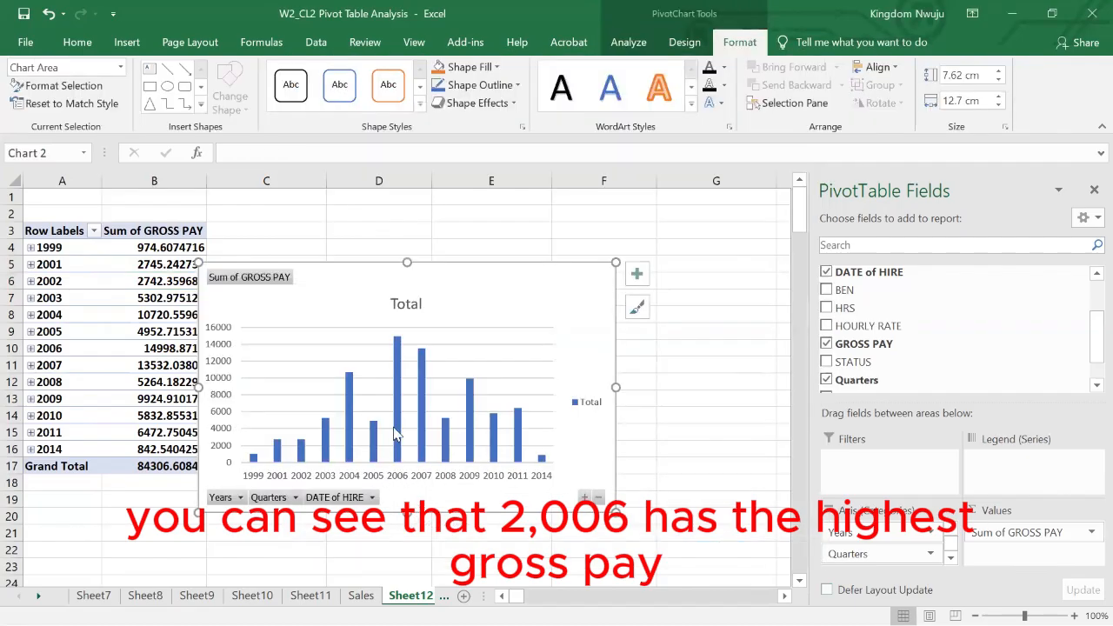
drag(352, 274, 434, 218)
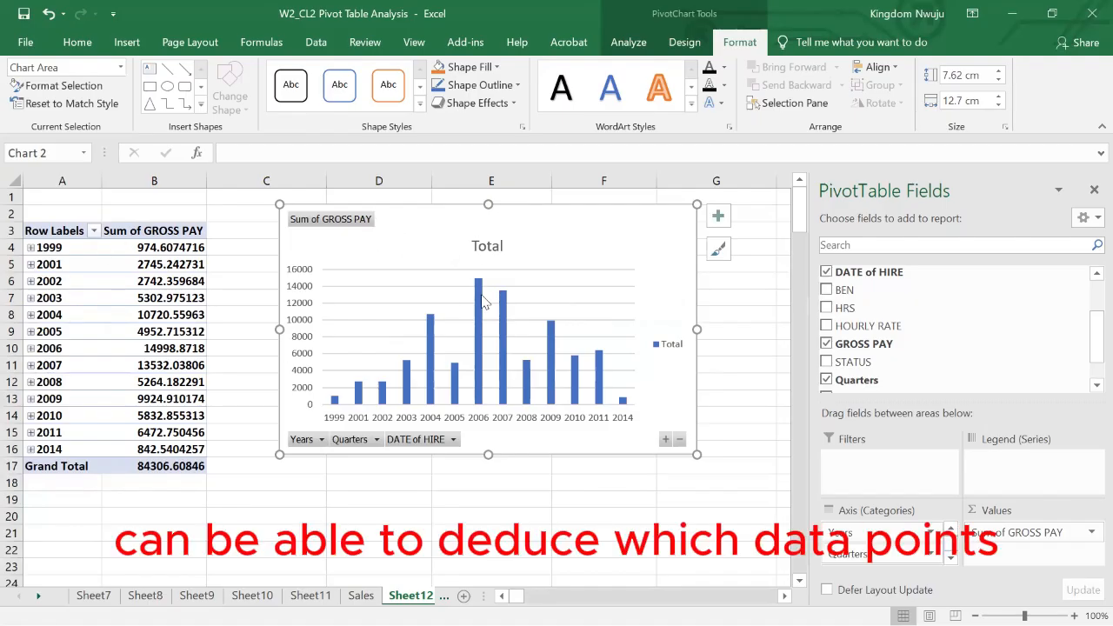
mouse_move(480, 289)
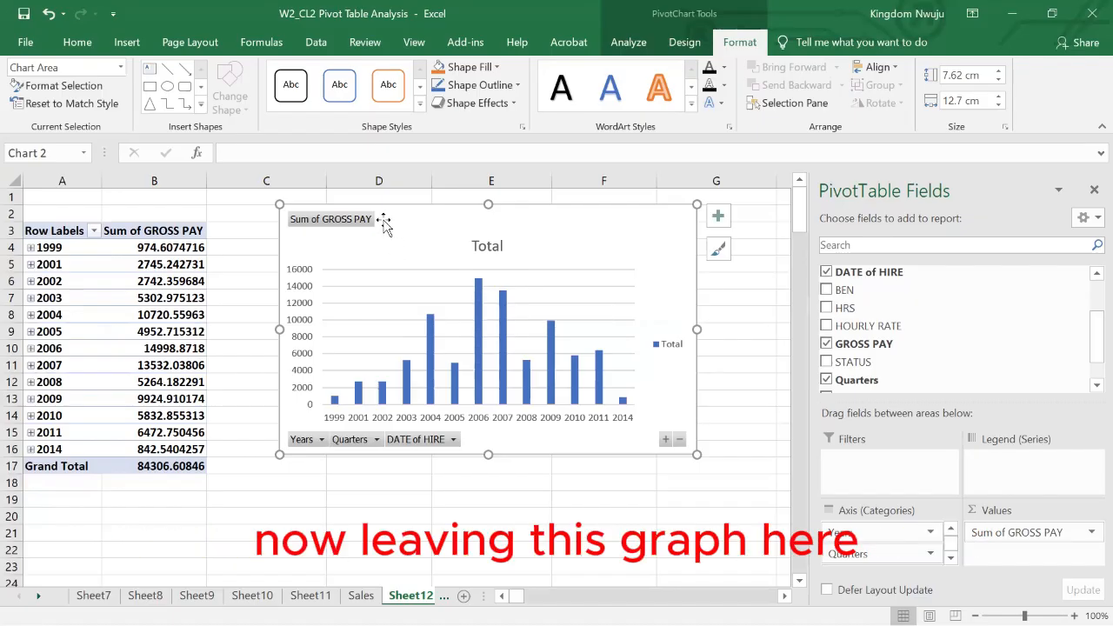
drag(388, 206, 418, 207)
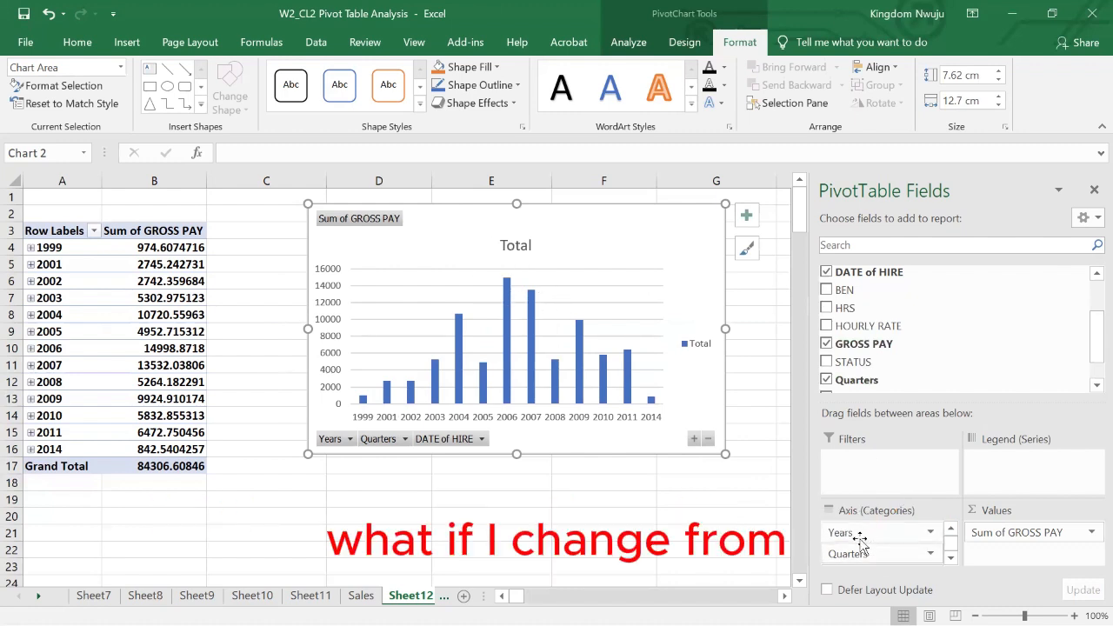
- Remove the DATE of HIRE, Quarters and Years fields from the PivotChart's axis categories
drag(859, 540, 912, 444)
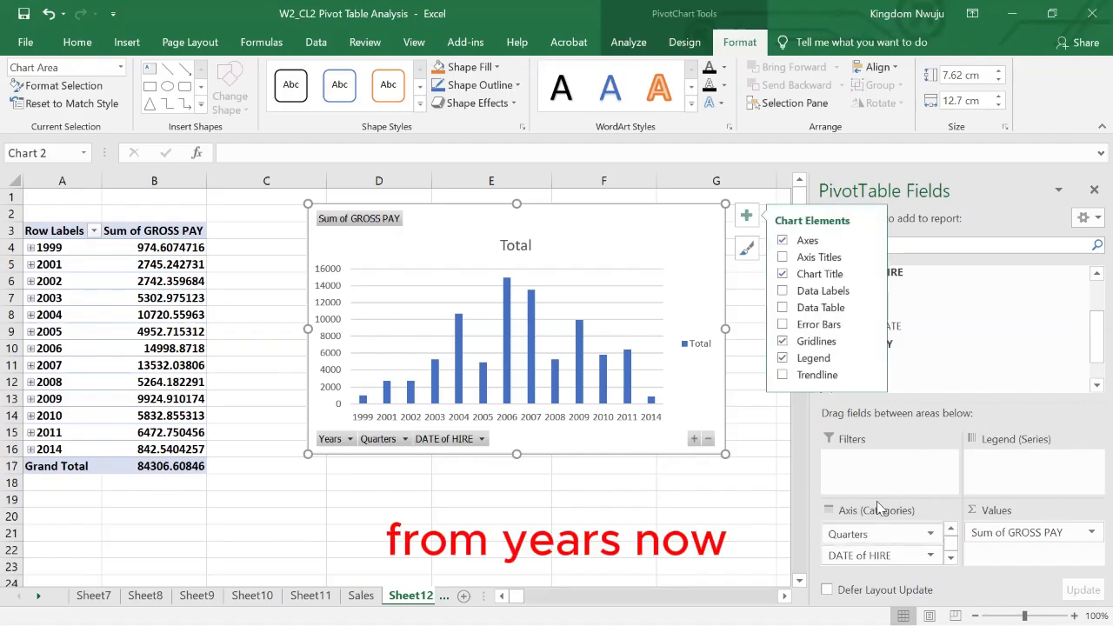
click(956, 328)
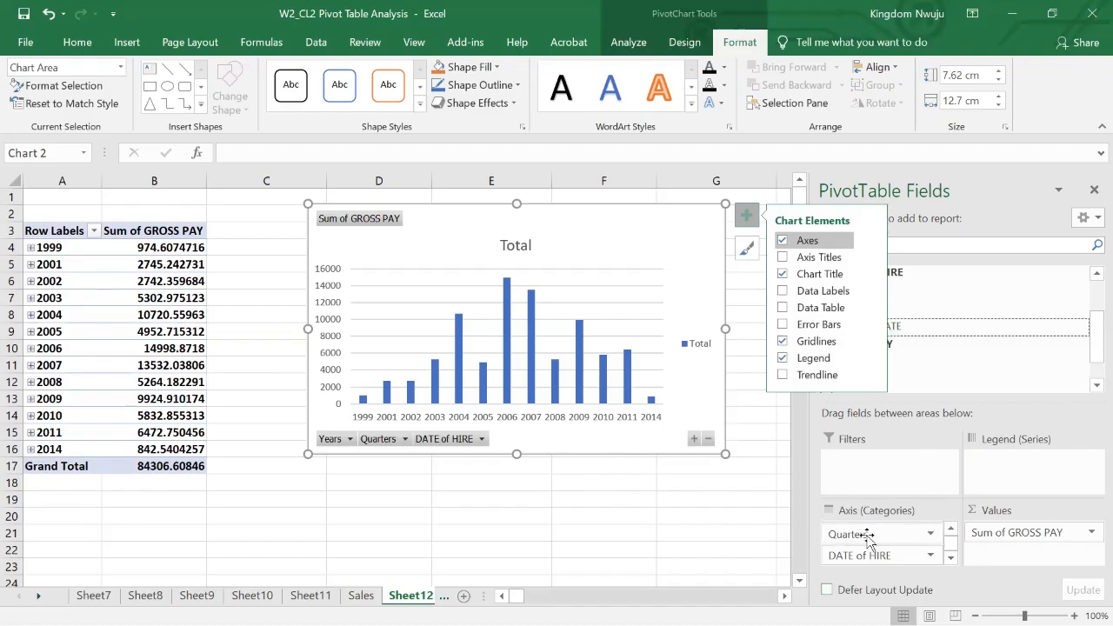
click(867, 536)
click(867, 511)
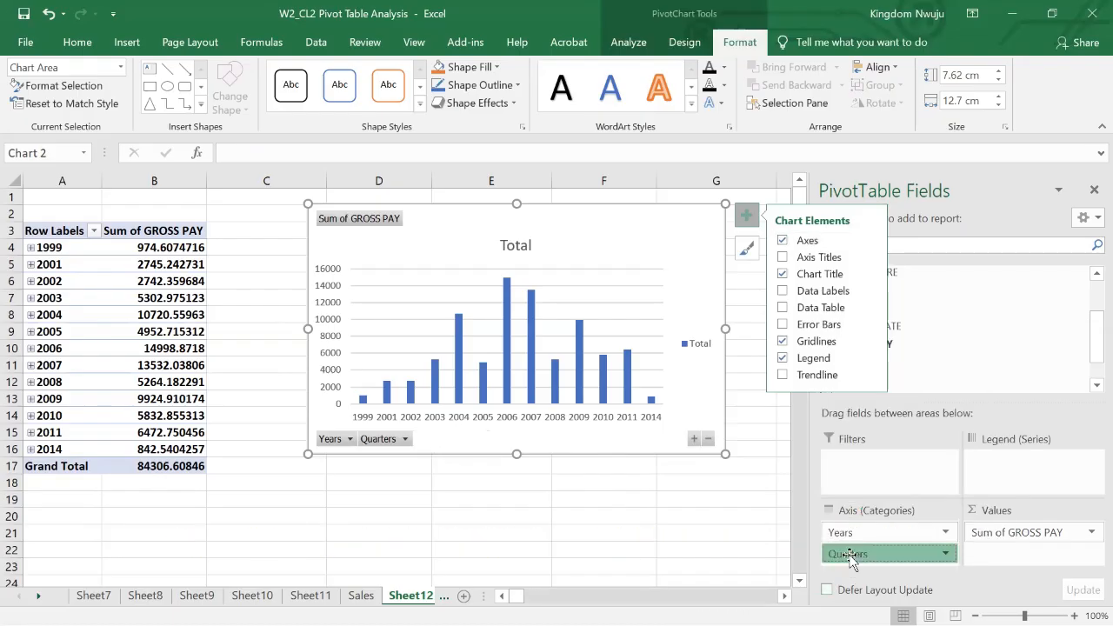
click(856, 551)
click(862, 507)
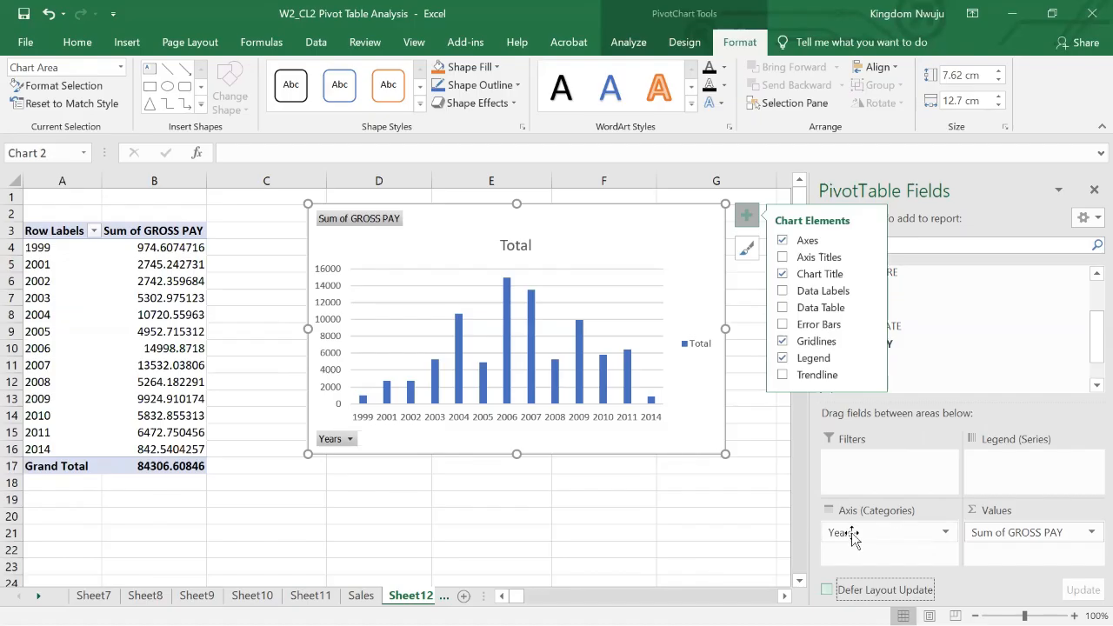
click(852, 535)
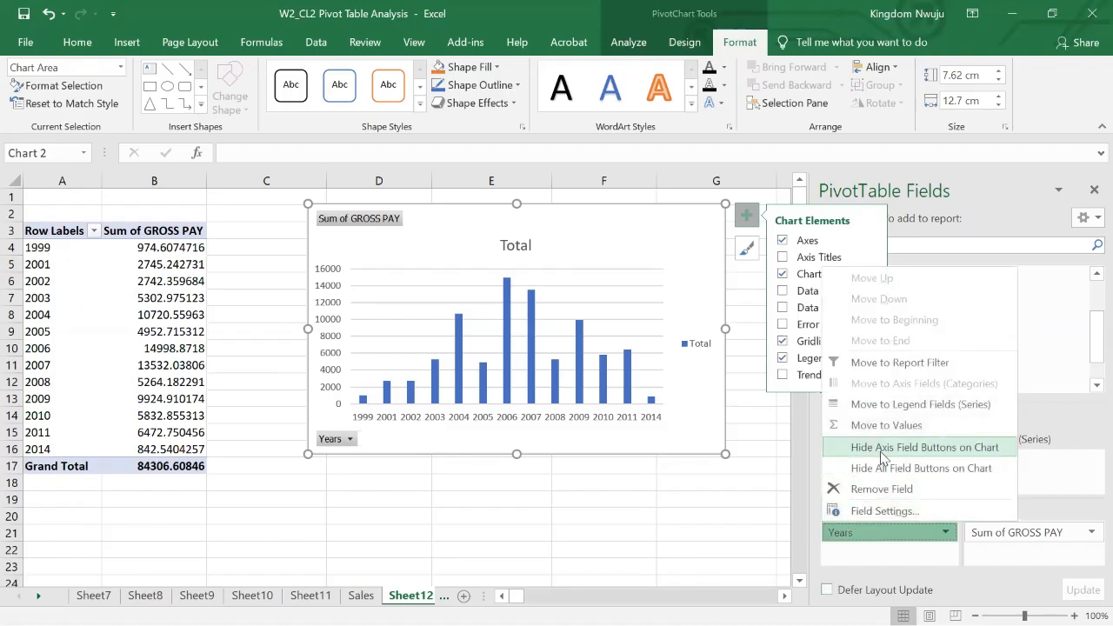
click(874, 487)
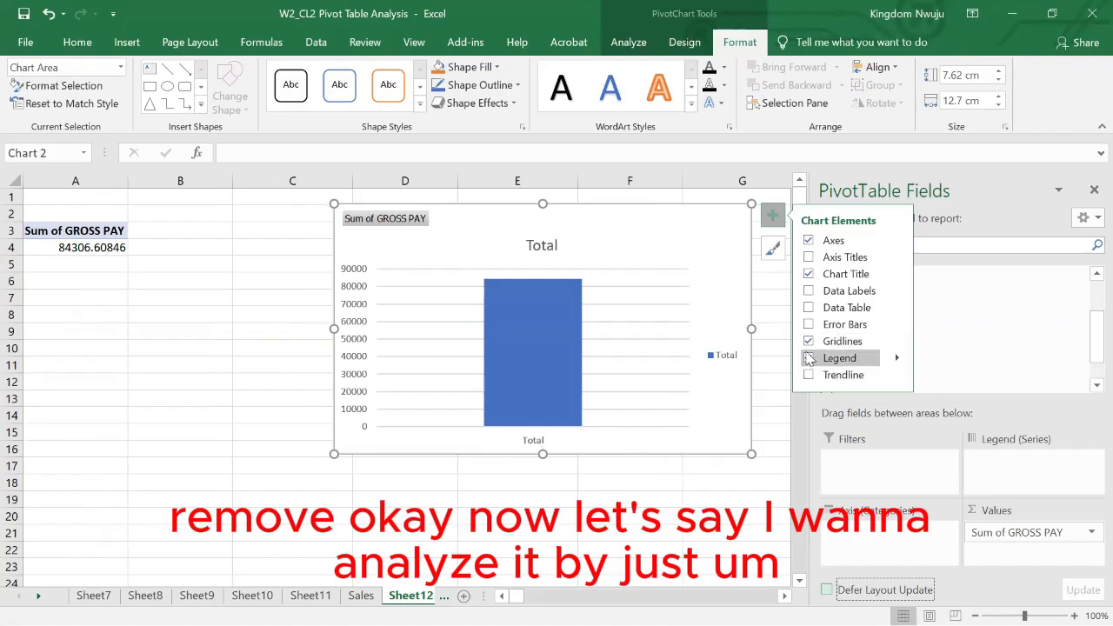
- Remove the legend and gridlines from the gross pay PivotChart
click(809, 359)
click(809, 341)
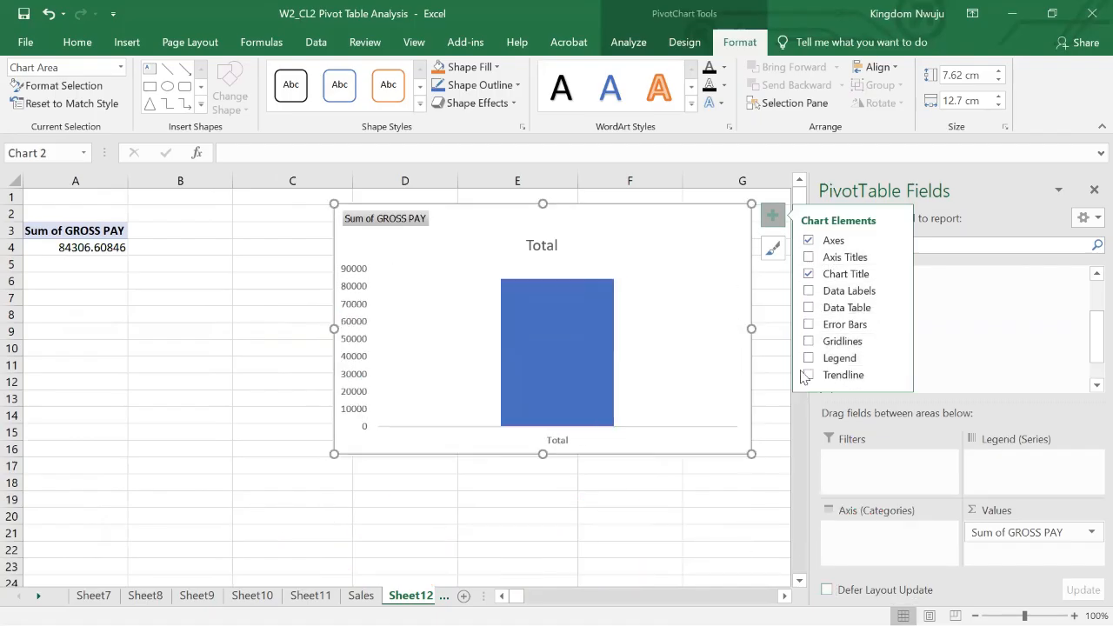
click(157, 276)
- Add BEN as the row field of the payroll pivot table to break down gross pay by benefit code
click(78, 245)
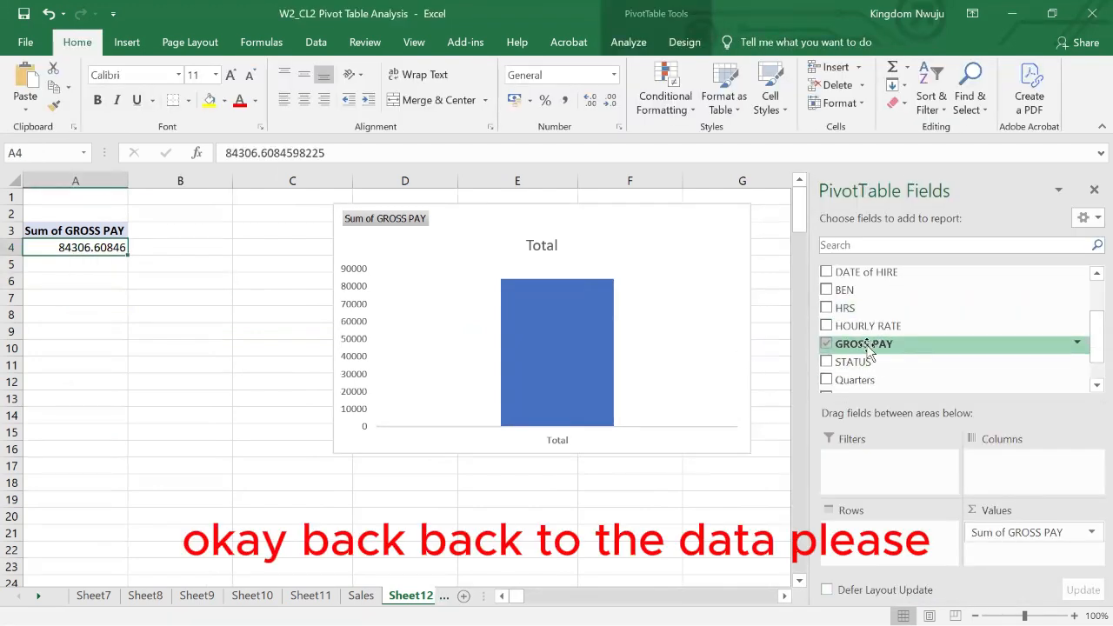
scroll(865, 349, down, 1)
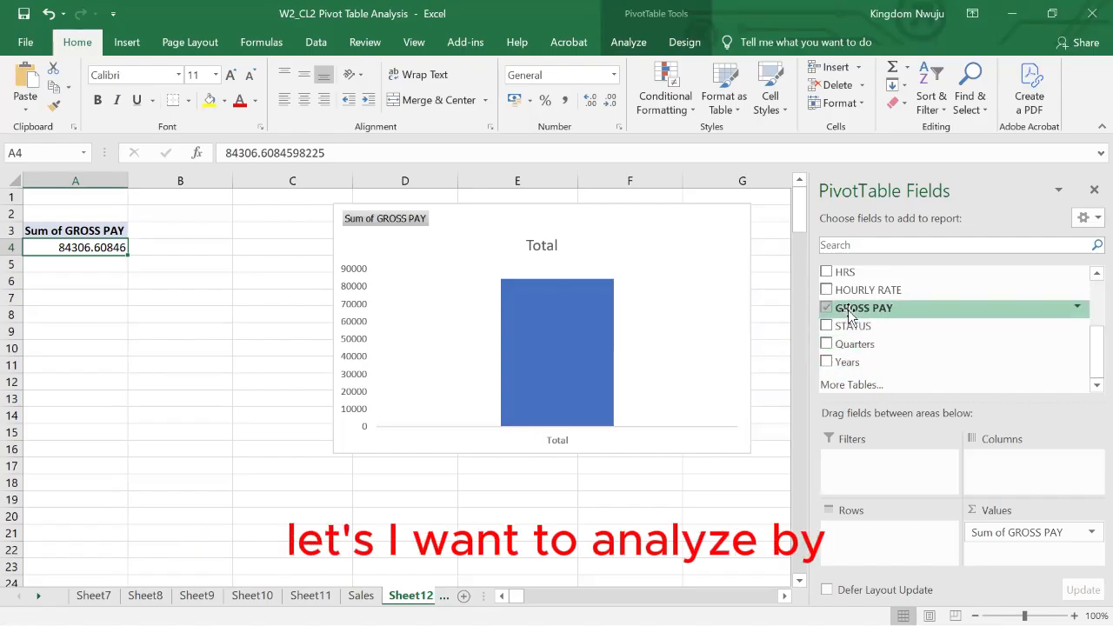
scroll(866, 315, up, 3)
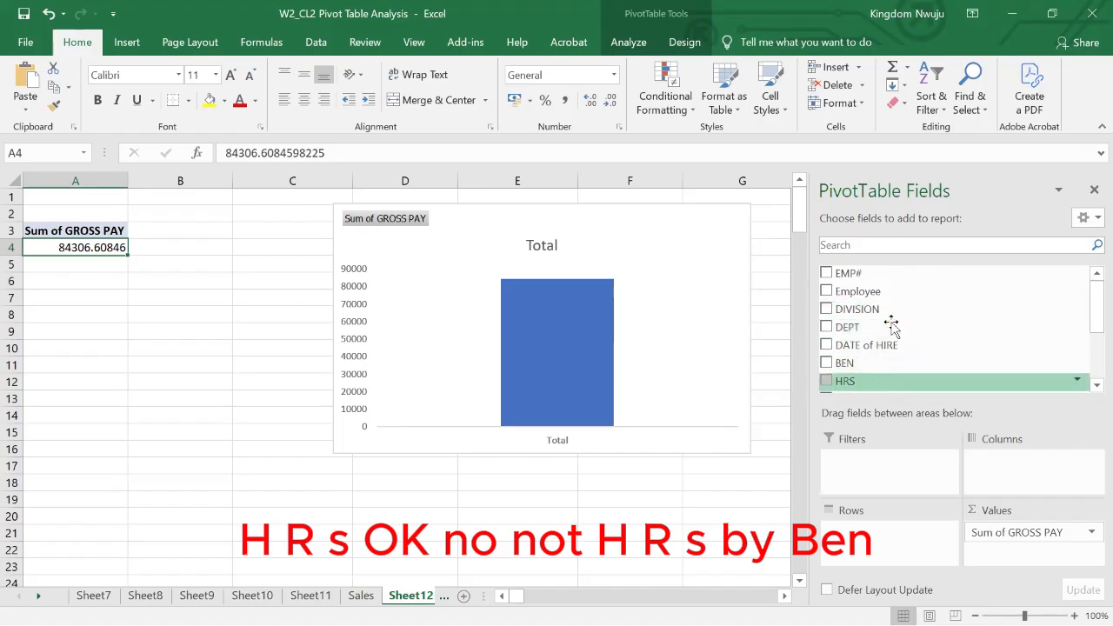
drag(861, 365, 863, 549)
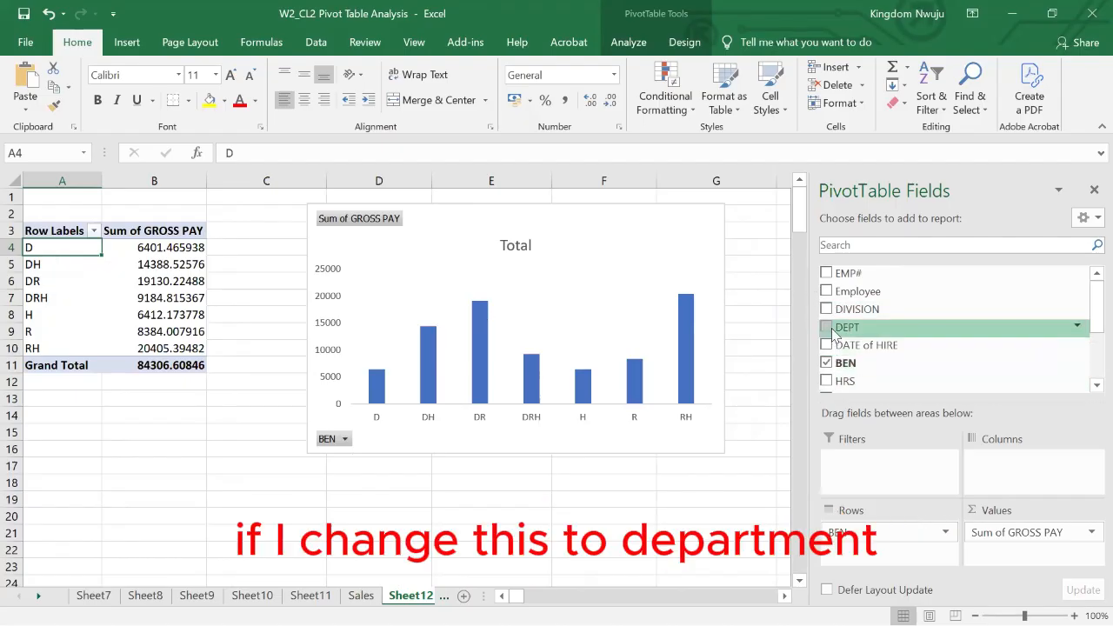
- Add DEPT and DIVISION as further row fields beneath BEN in the payroll pivot table
drag(832, 330, 851, 550)
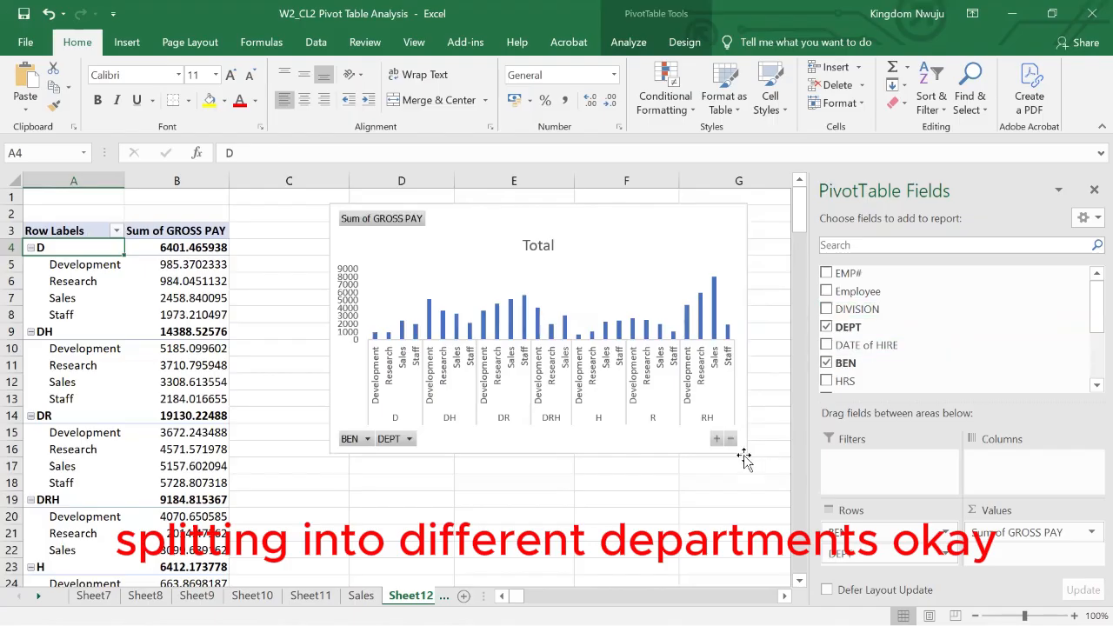
click(827, 309)
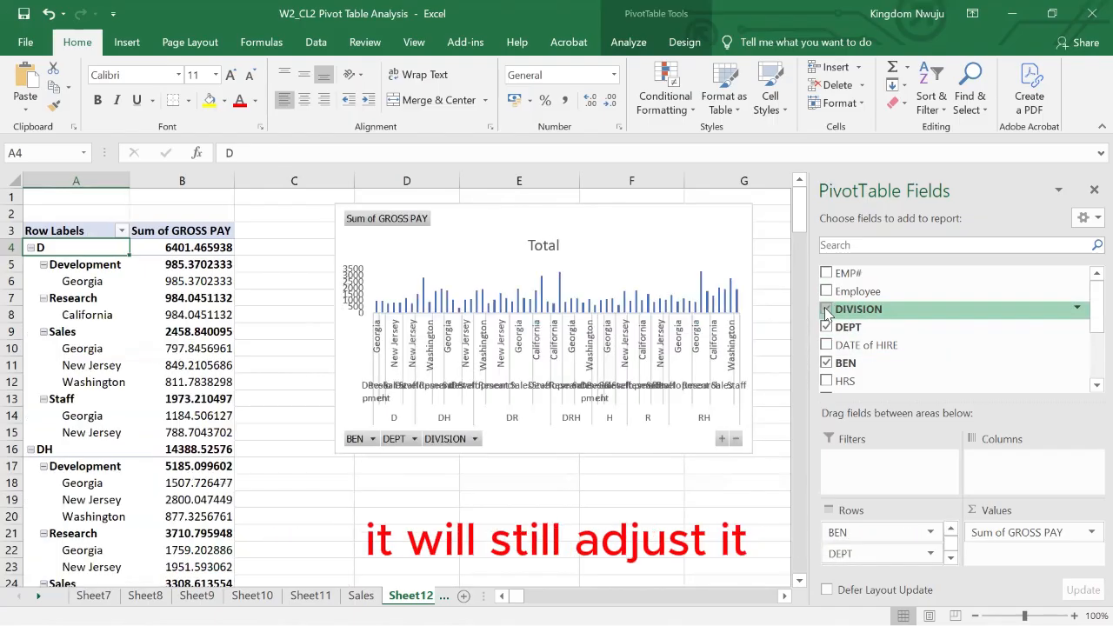
- Remove the DEPT and BEN row fields from the payroll pivot table, keeping only DIVISION
click(950, 561)
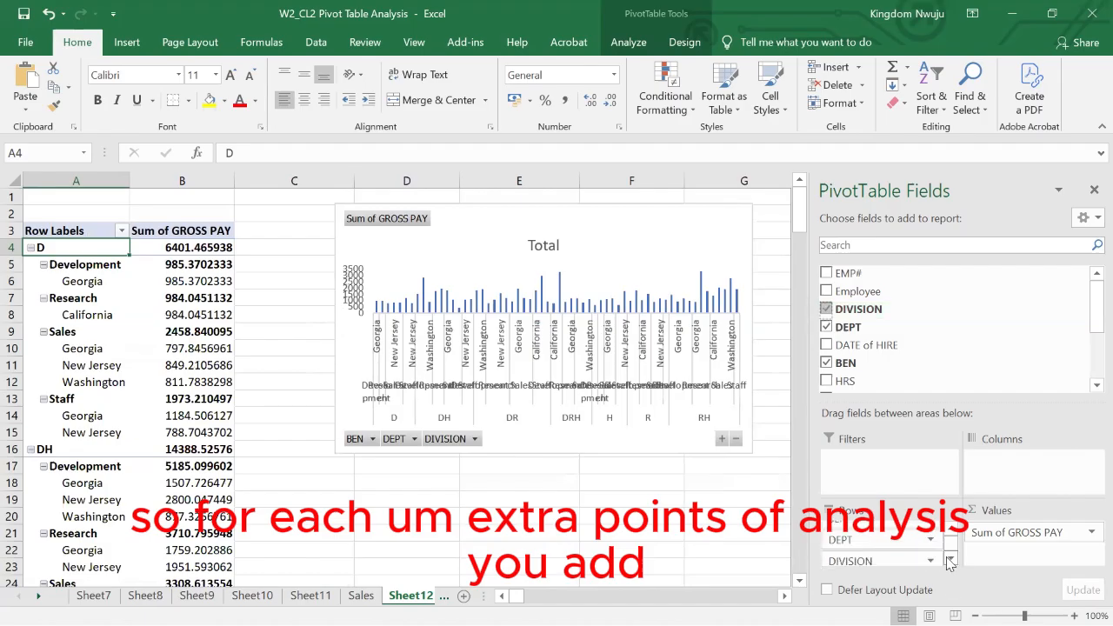
click(880, 535)
click(872, 493)
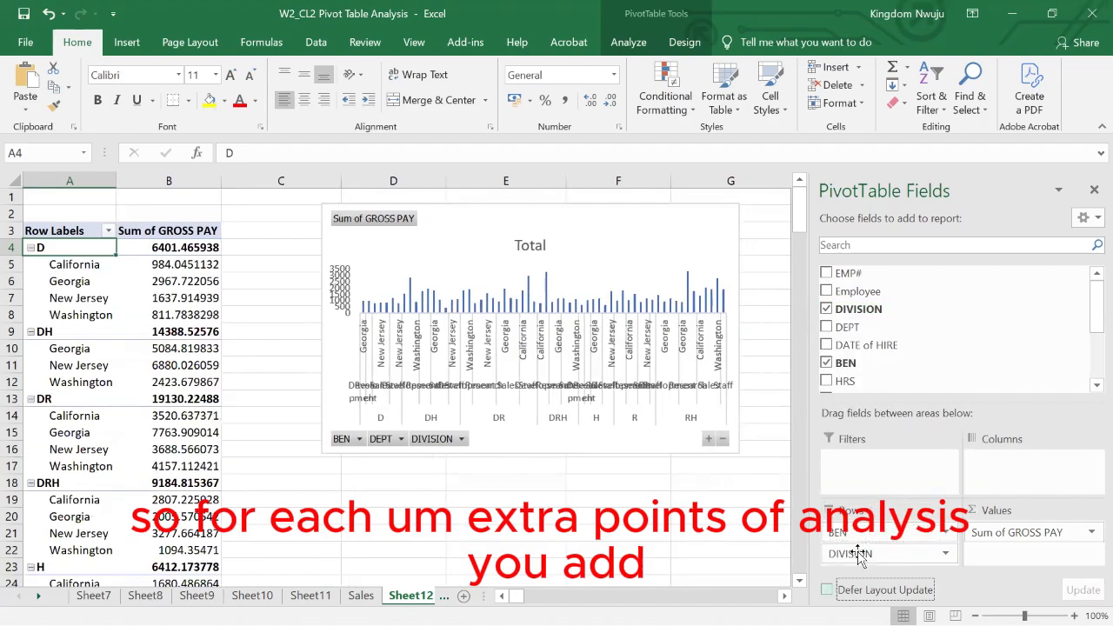
click(867, 535)
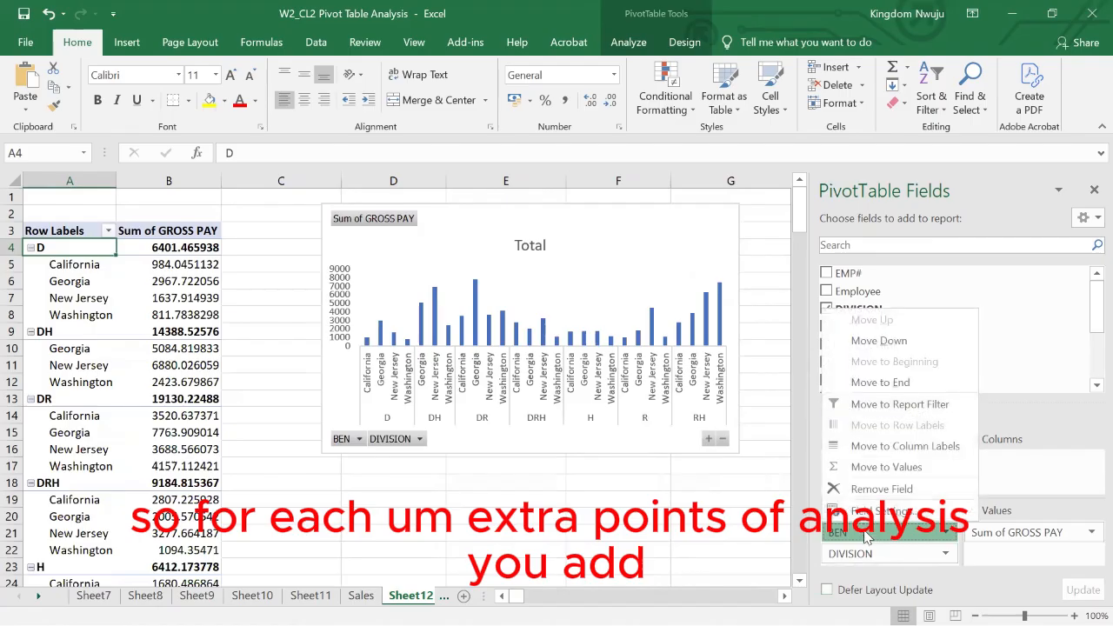
click(861, 492)
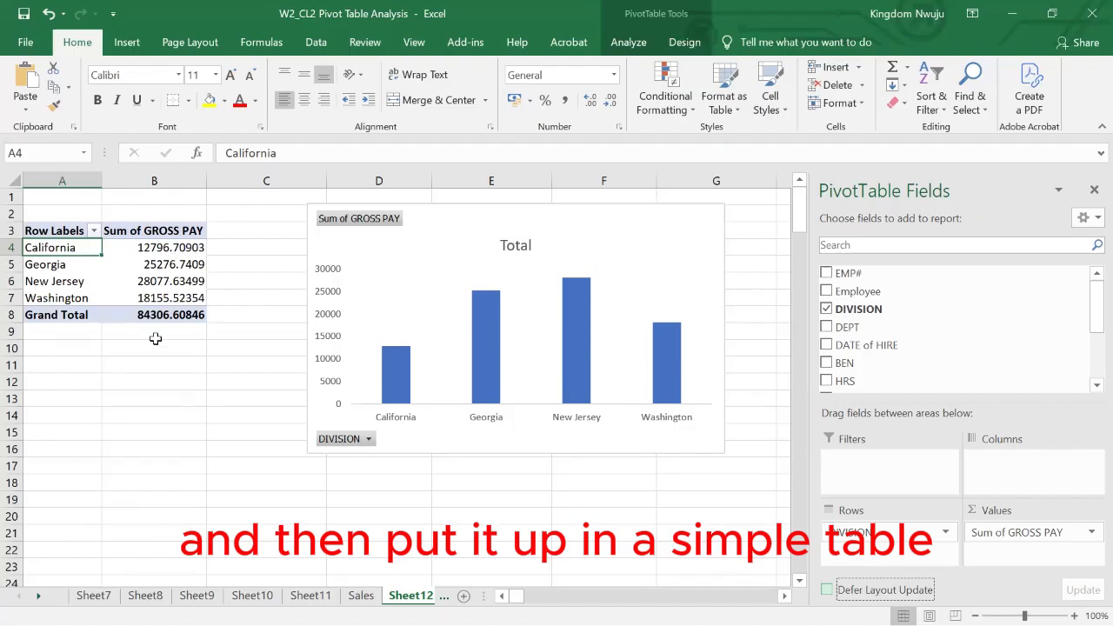
- Copy the division gross pay pivot table A3:B8 and paste it as values at C21 on Sheet10
drag(35, 231, 164, 313)
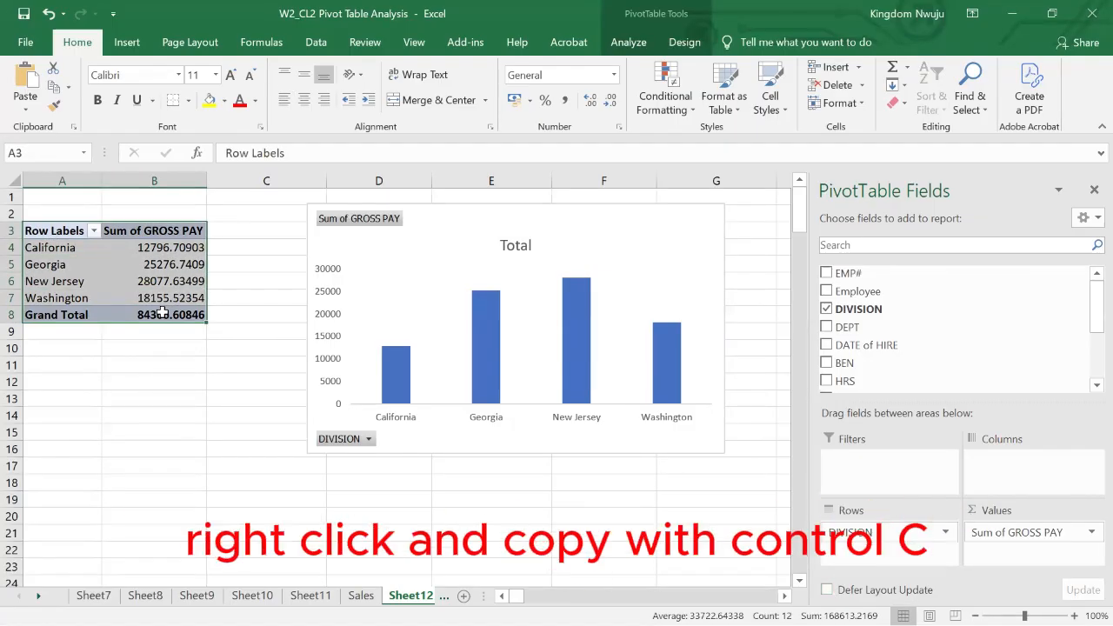
right_click(162, 313)
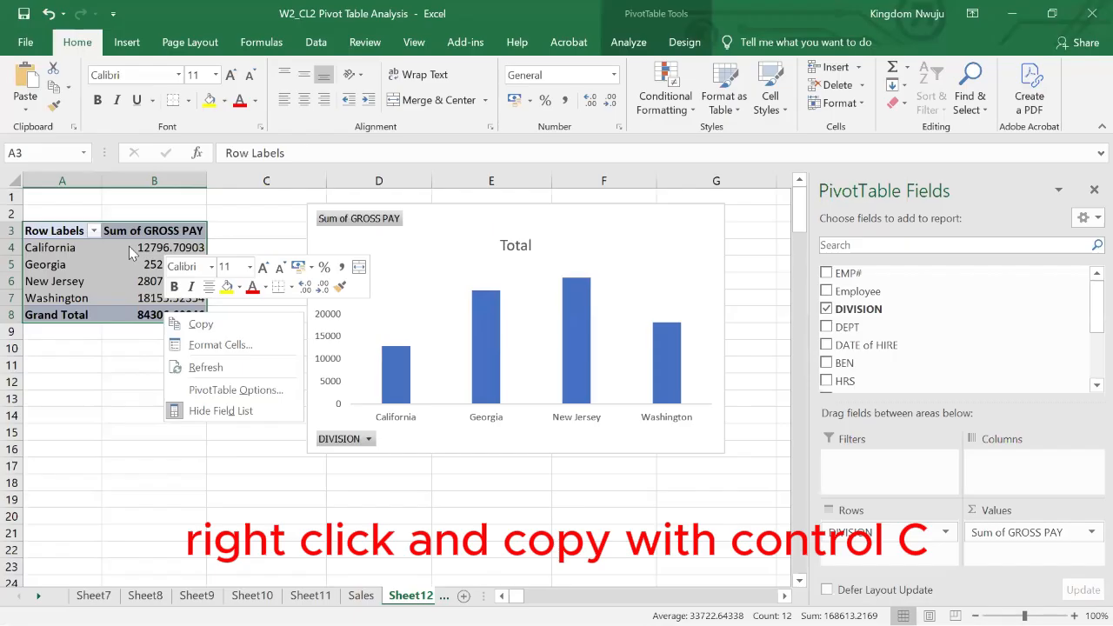
key(ctrl+c)
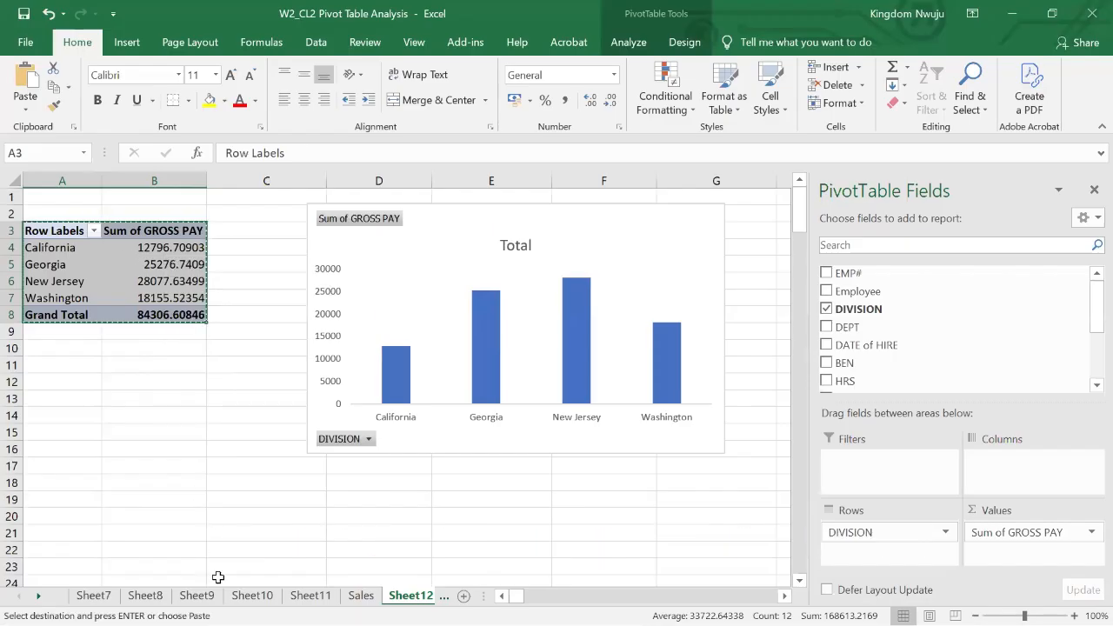
click(252, 595)
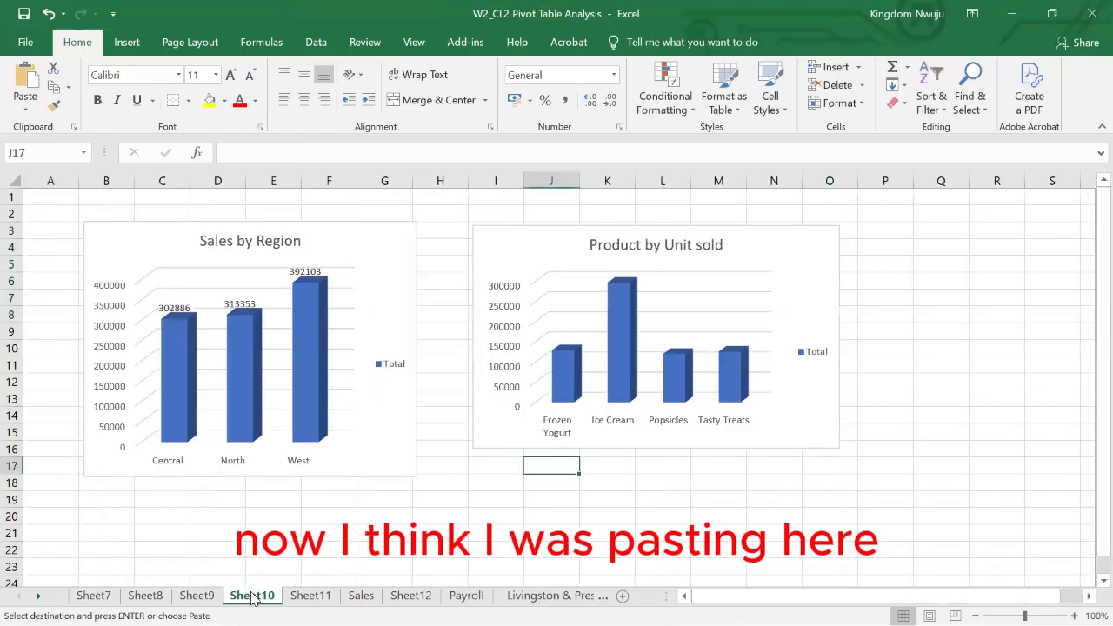
scroll(405, 548, down, 2)
scroll(403, 555, down, 1)
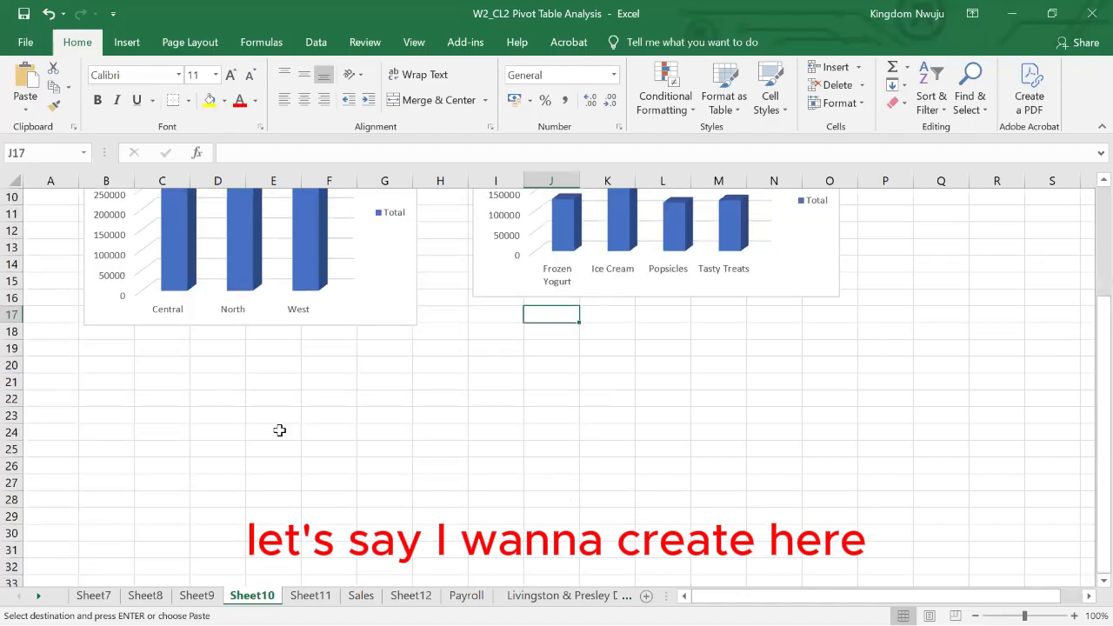
click(140, 381)
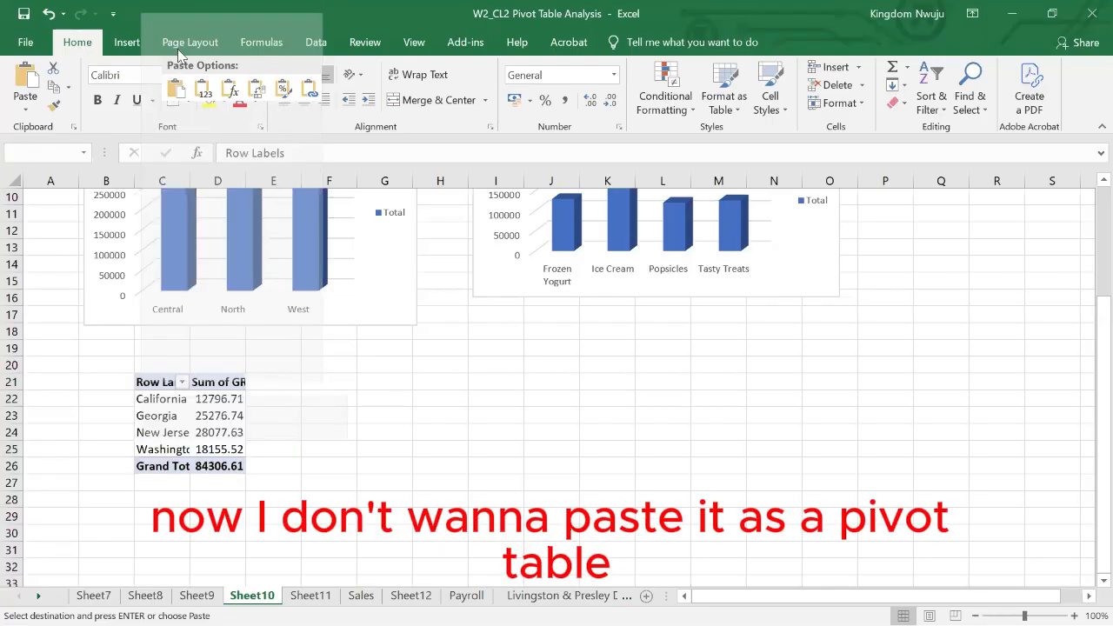
click(206, 94)
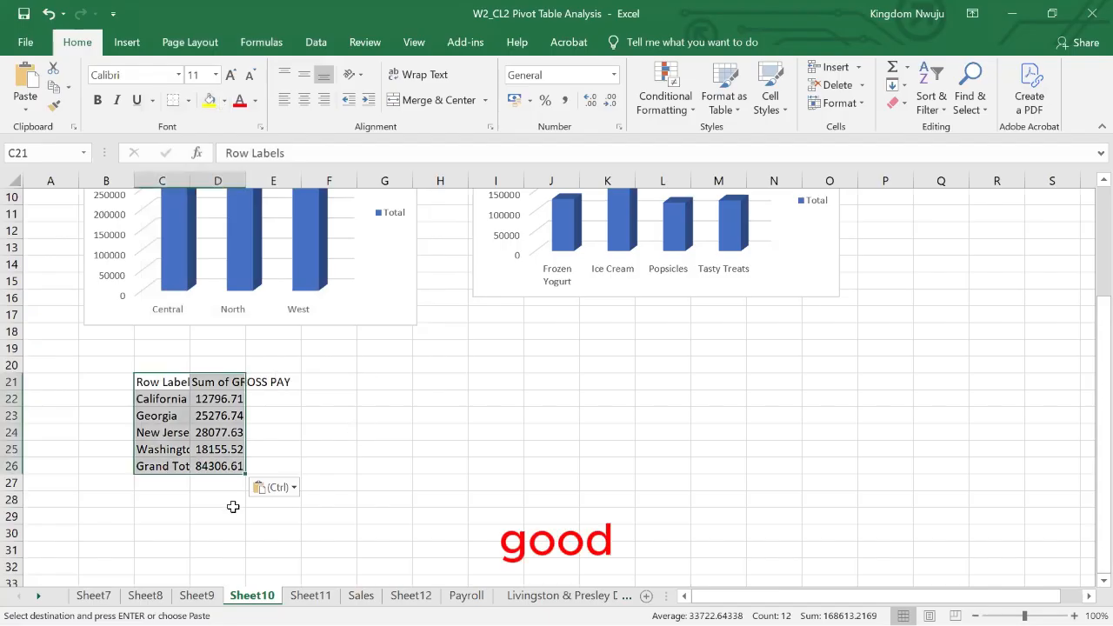
click(203, 510)
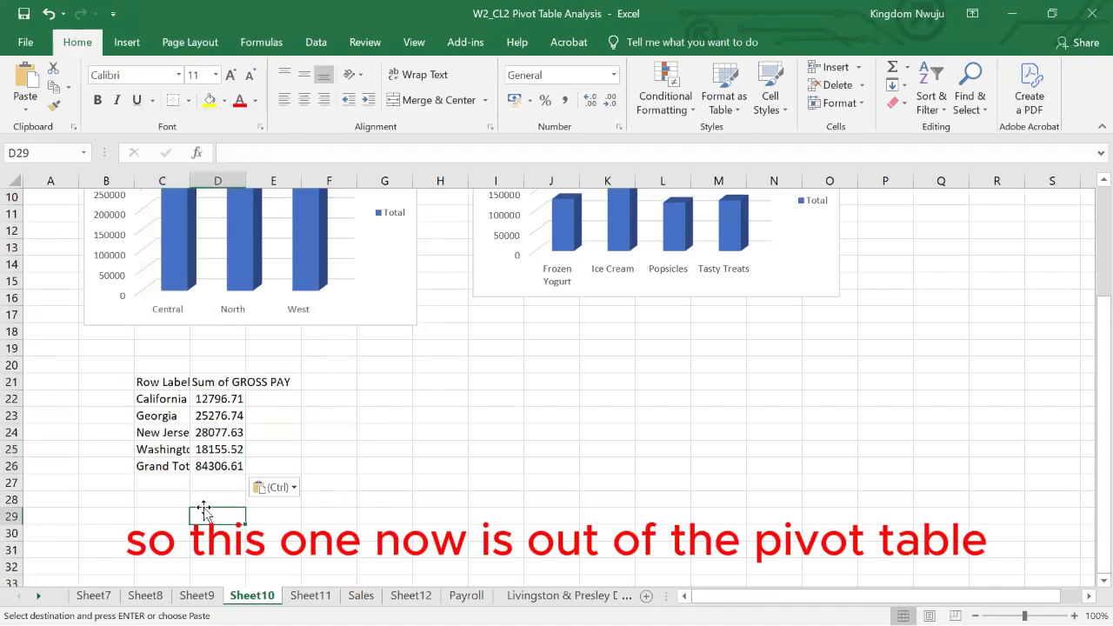
- Widen column D on Sheet10 to fit the pasted gross pay values and check the pasted cells
click(200, 448)
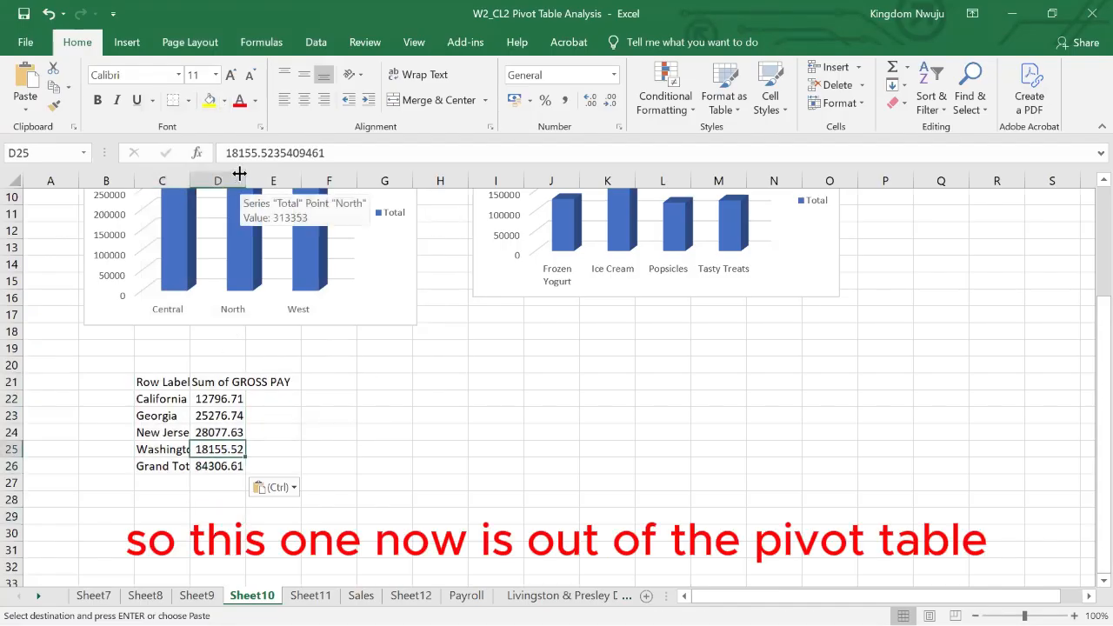
drag(239, 175, 295, 201)
click(276, 415)
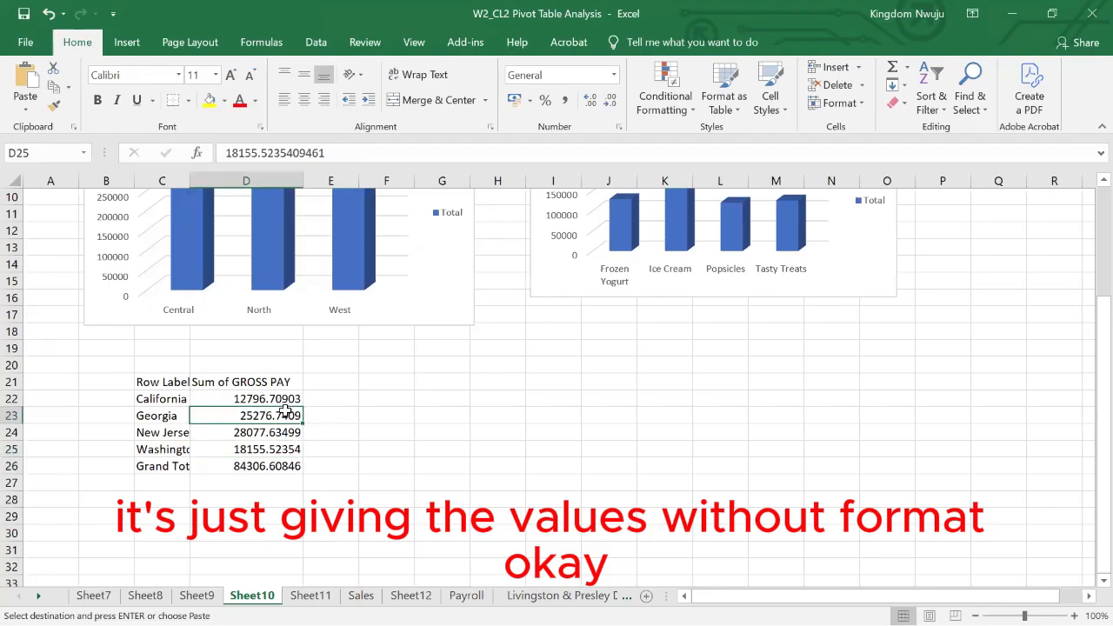
click(149, 430)
click(393, 457)
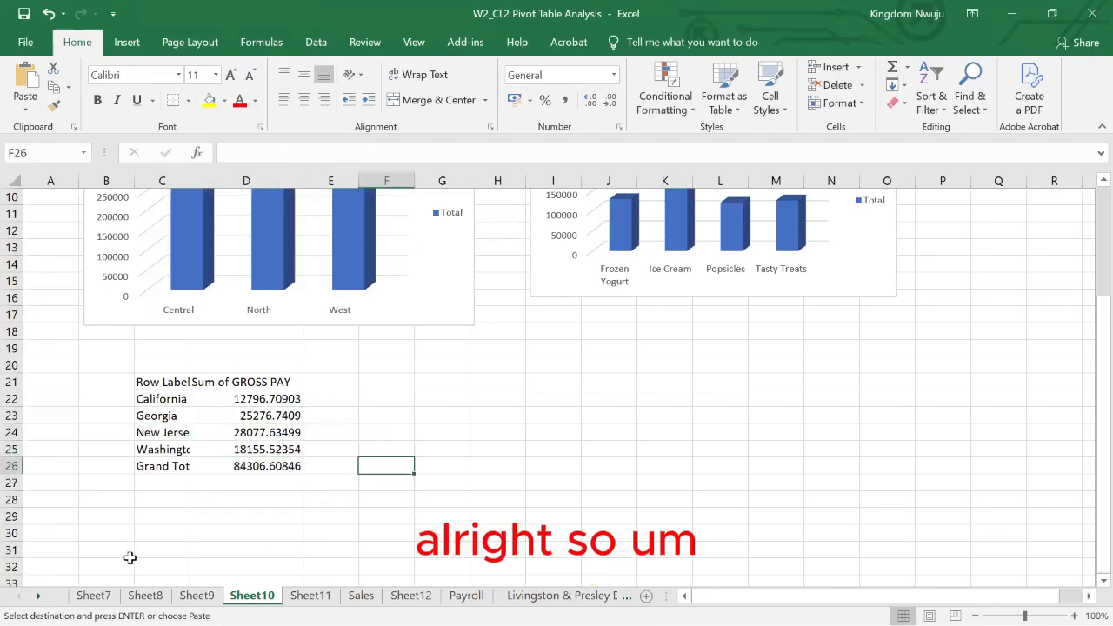
- Open the Livingston & Presley Dataset sheet and examine its records from the first row to the last
click(361, 595)
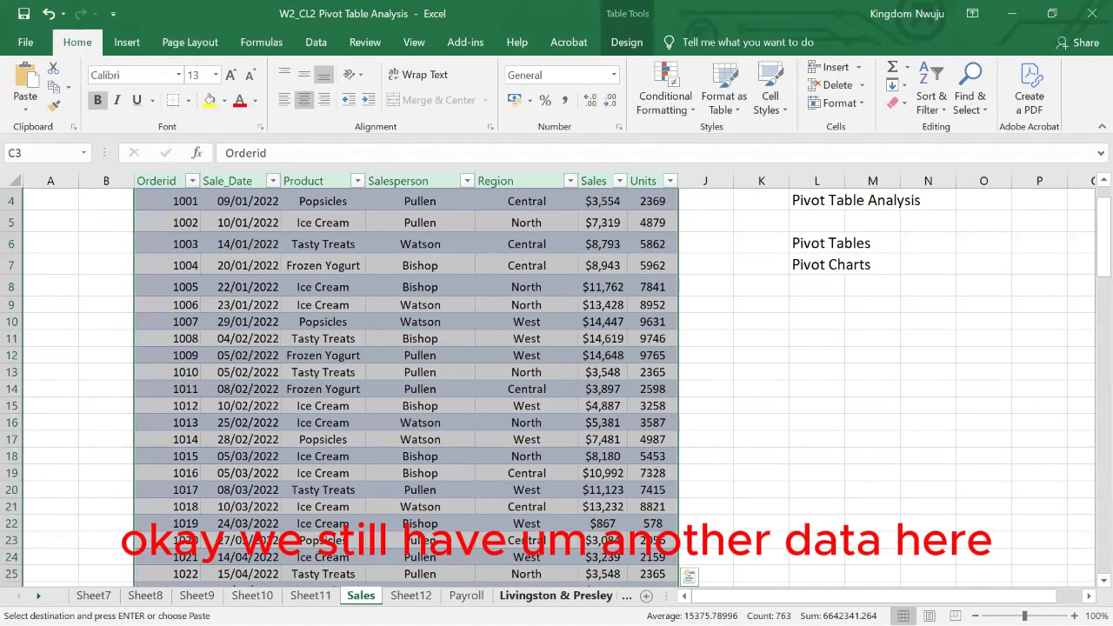
click(556, 596)
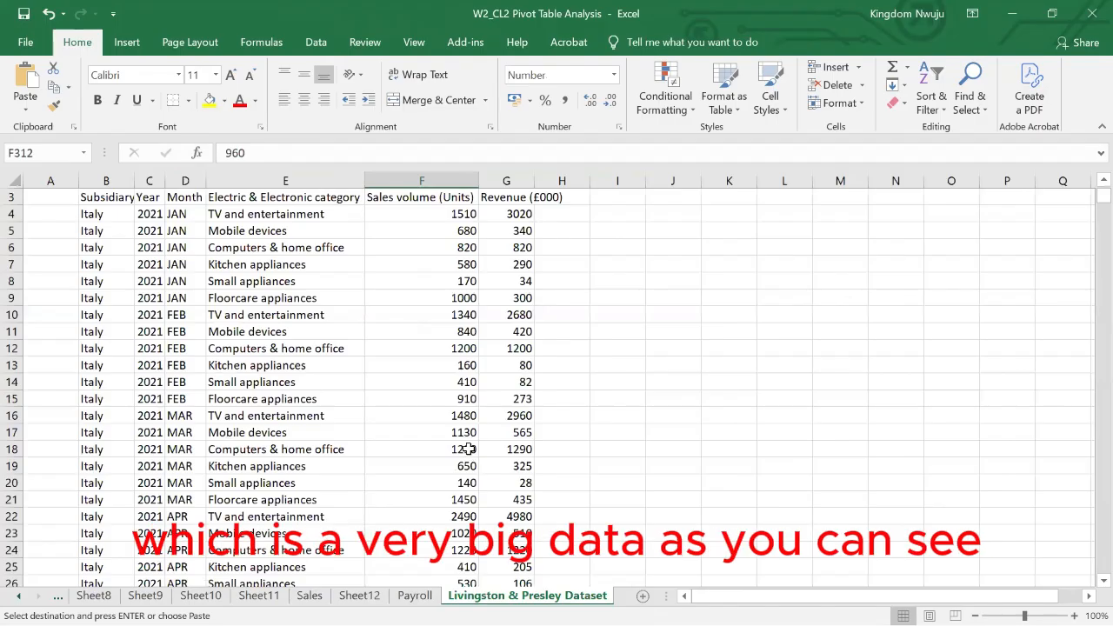
scroll(468, 448, down, 2)
scroll(468, 448, down, 20)
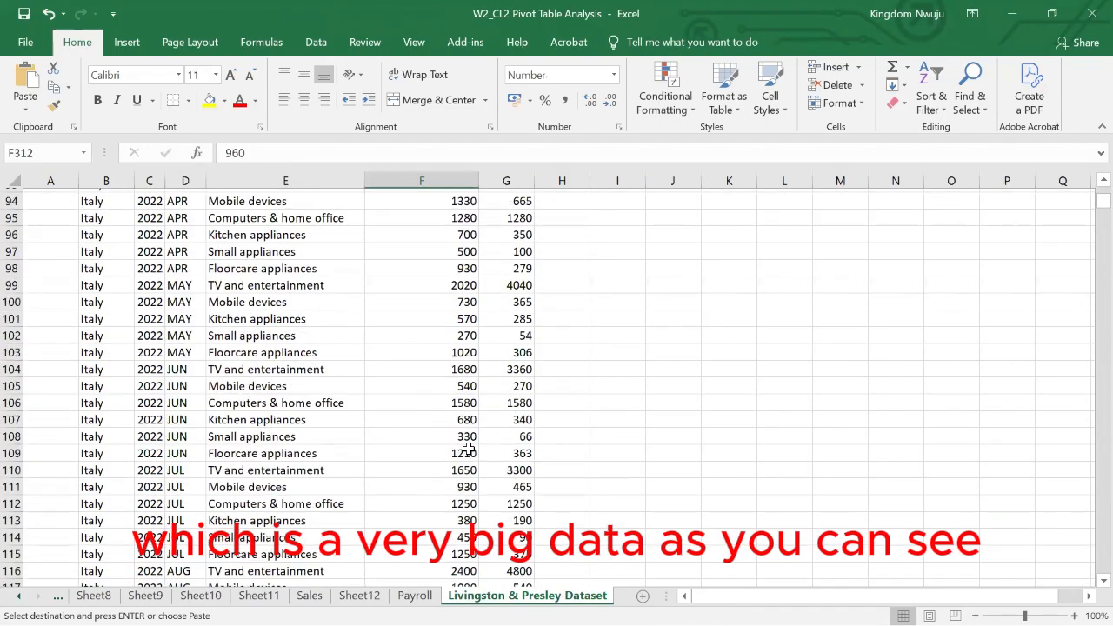
scroll(468, 448, down, 20)
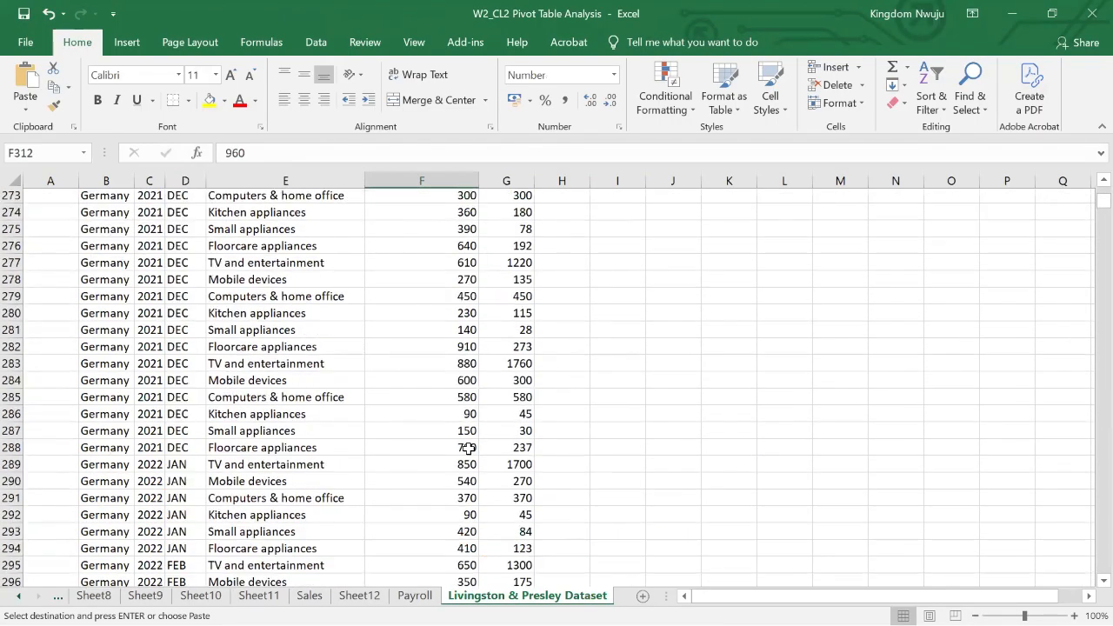
scroll(468, 448, down, 8)
scroll(468, 447, up, 5)
scroll(468, 447, down, 20)
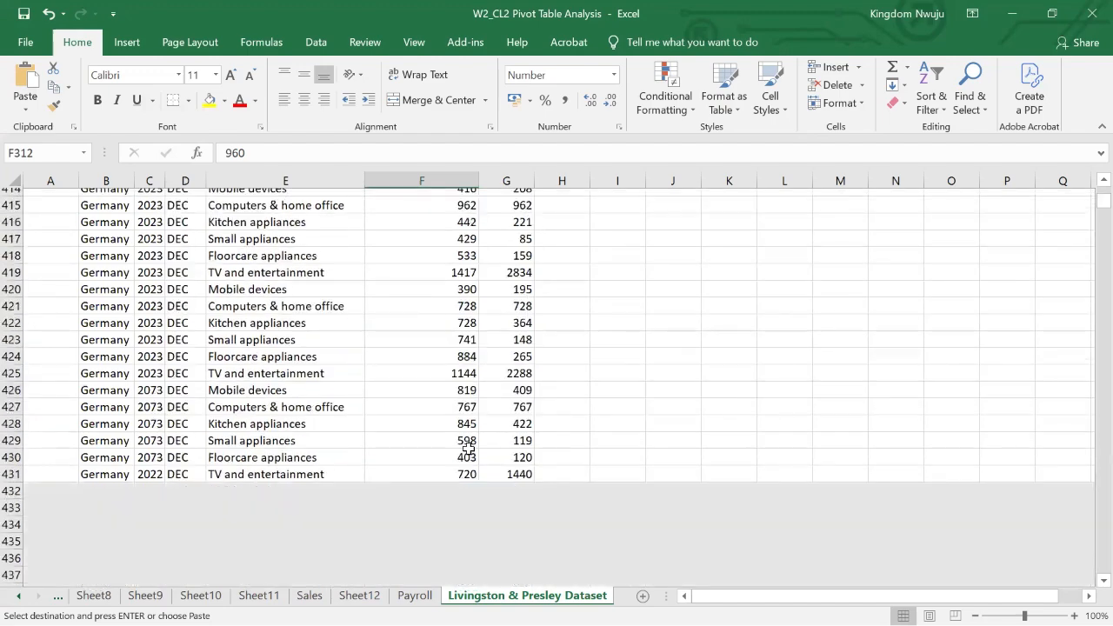
scroll(467, 448, down, 20)
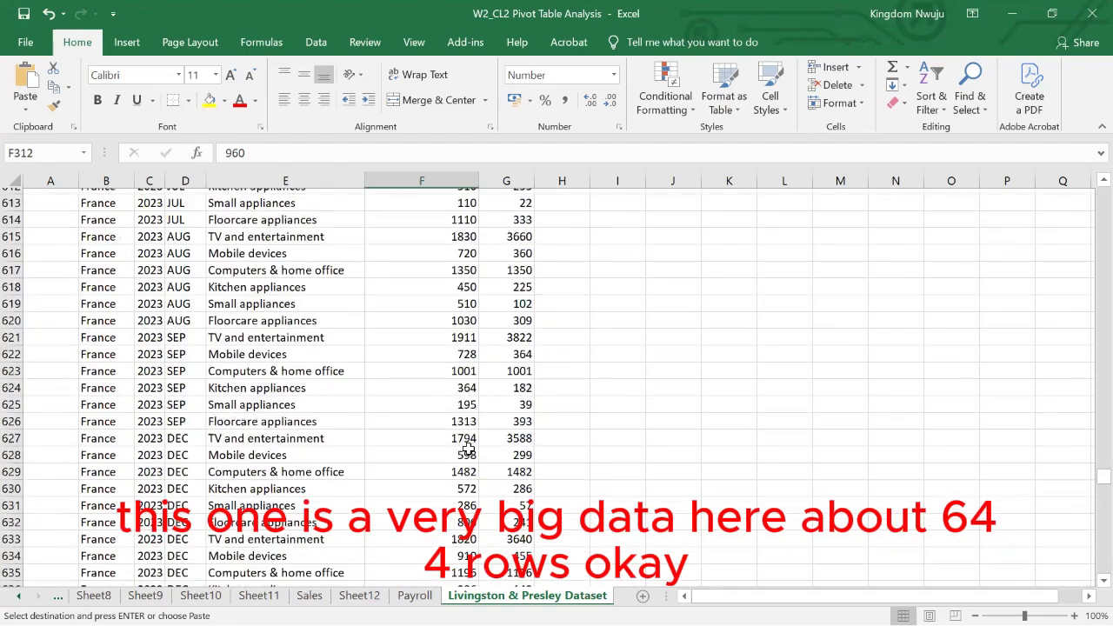
scroll(468, 448, down, 9)
scroll(468, 448, up, 12)
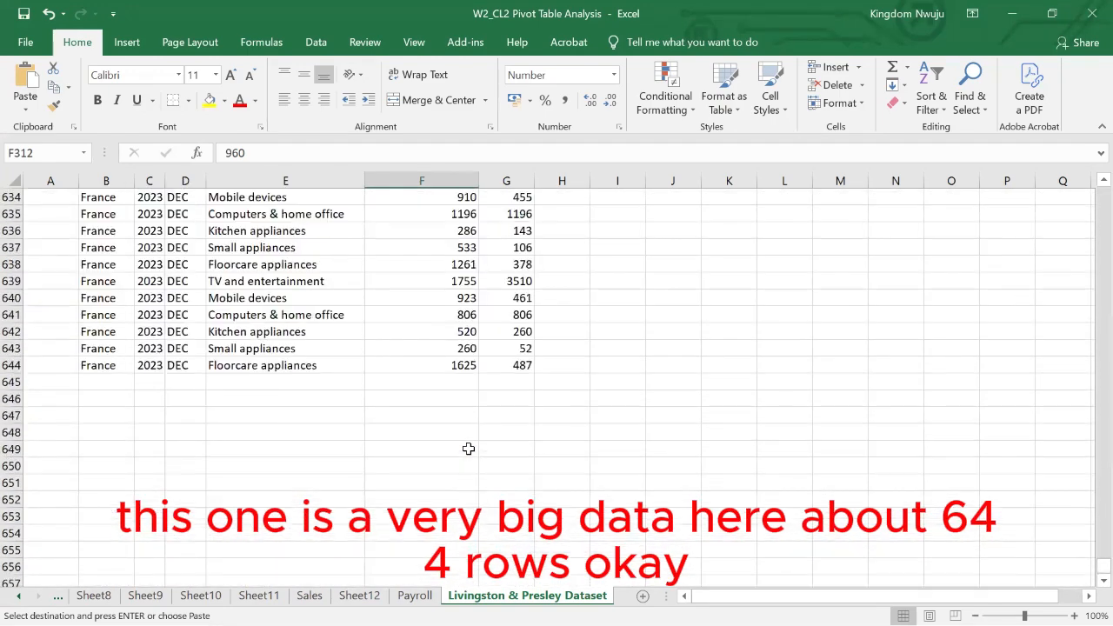
scroll(468, 448, up, 20)
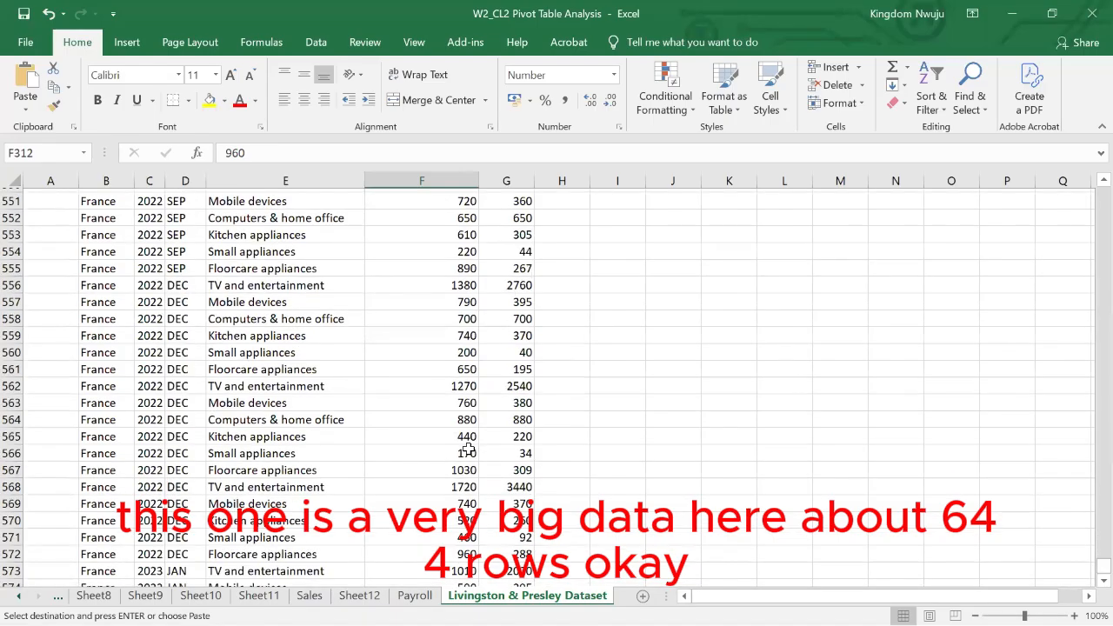
scroll(468, 448, up, 20)
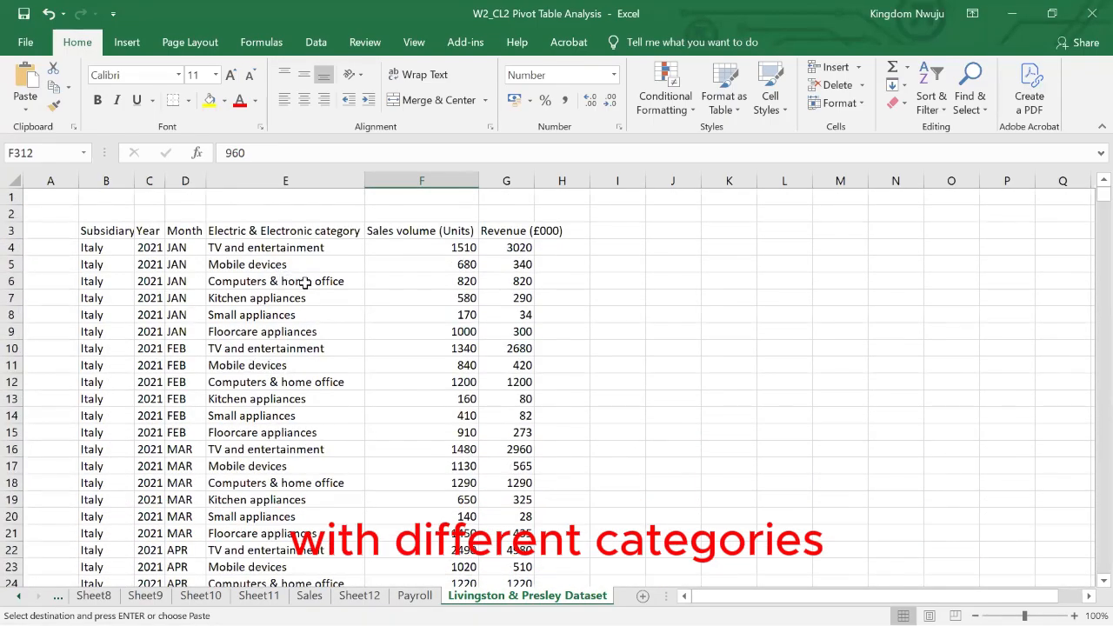
- Examine the category and Subsidiary/Country columns of the dataset to see which countries it covers
click(248, 230)
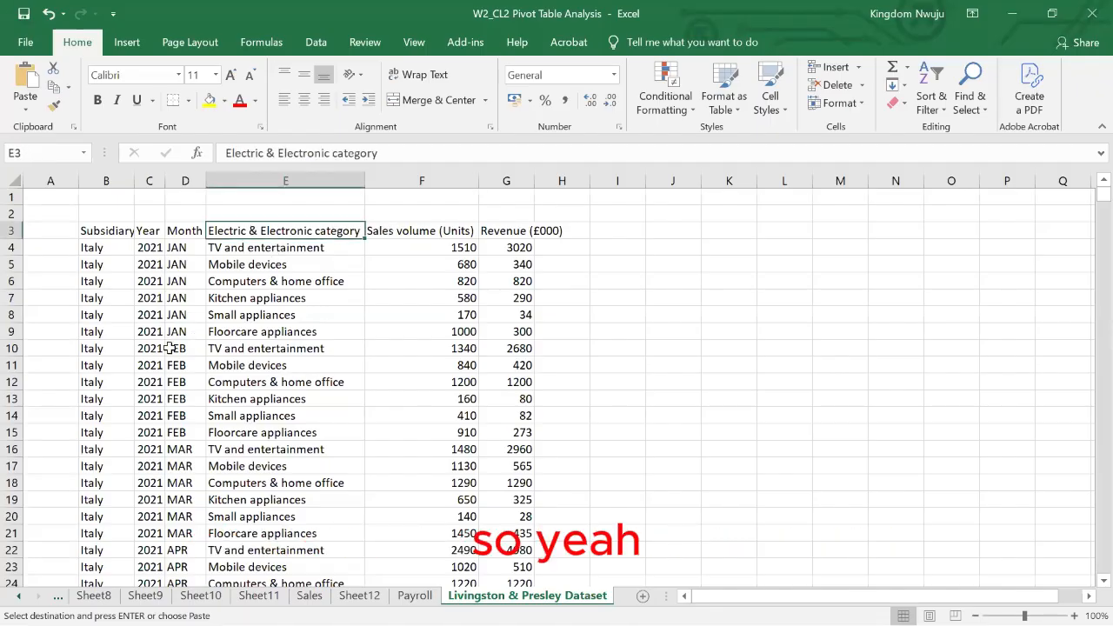
click(103, 233)
scroll(96, 346, down, 1)
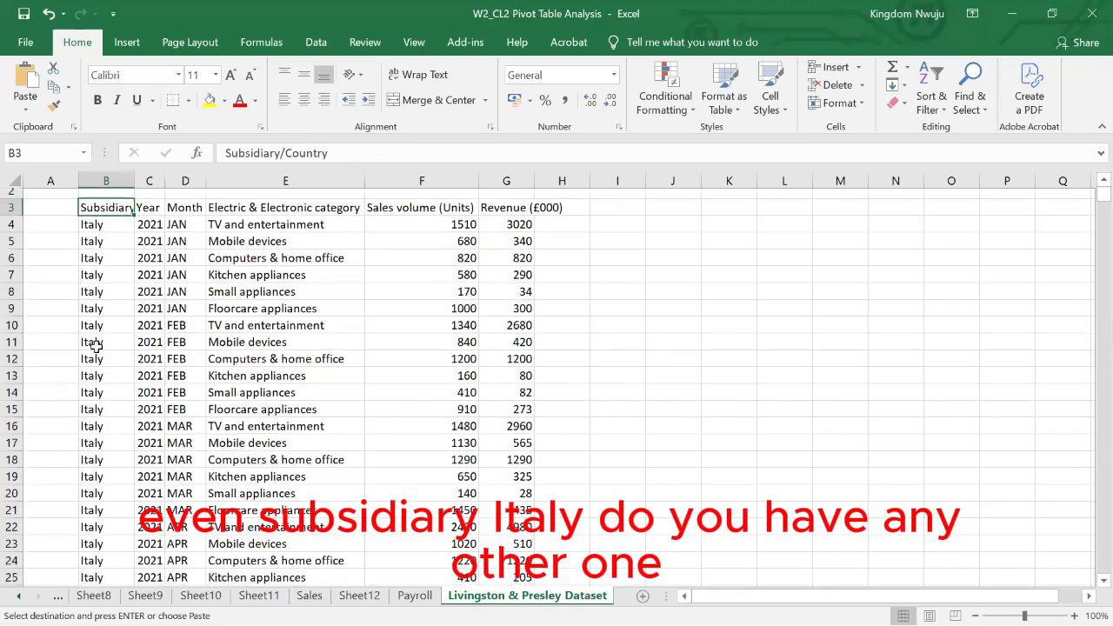
scroll(96, 346, down, 20)
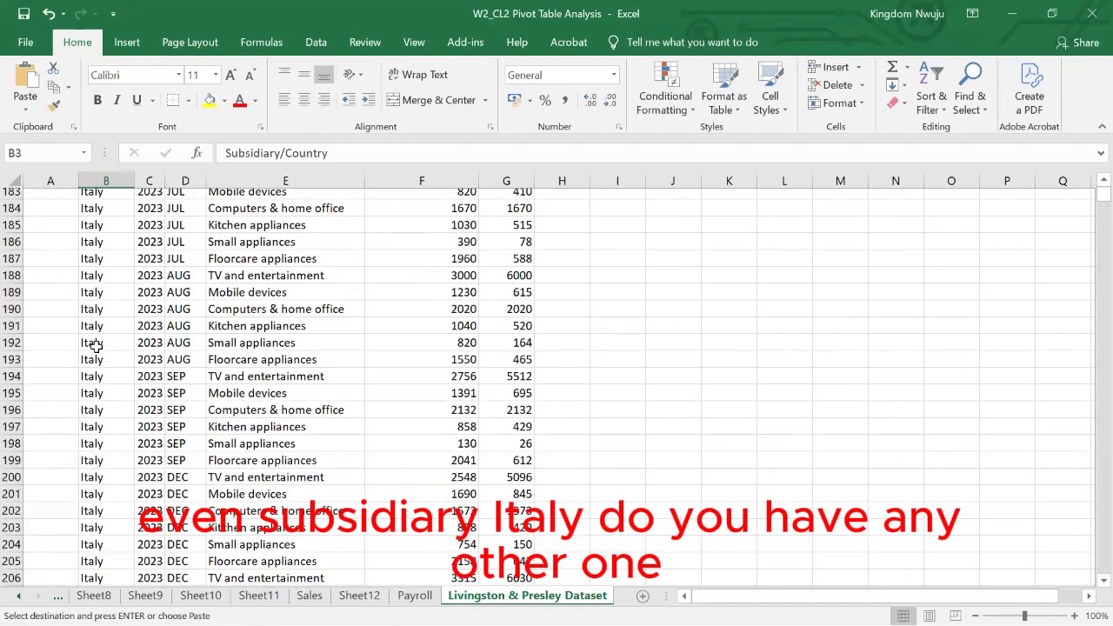
scroll(96, 345, down, 20)
scroll(95, 345, up, 20)
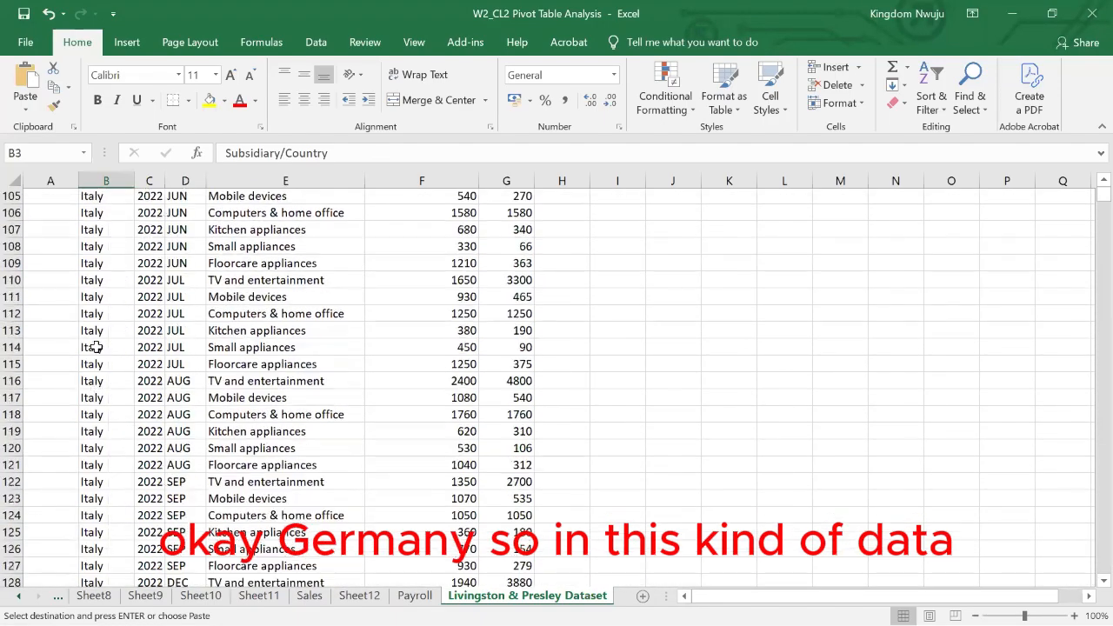
scroll(95, 347, up, 20)
scroll(95, 347, up, 14)
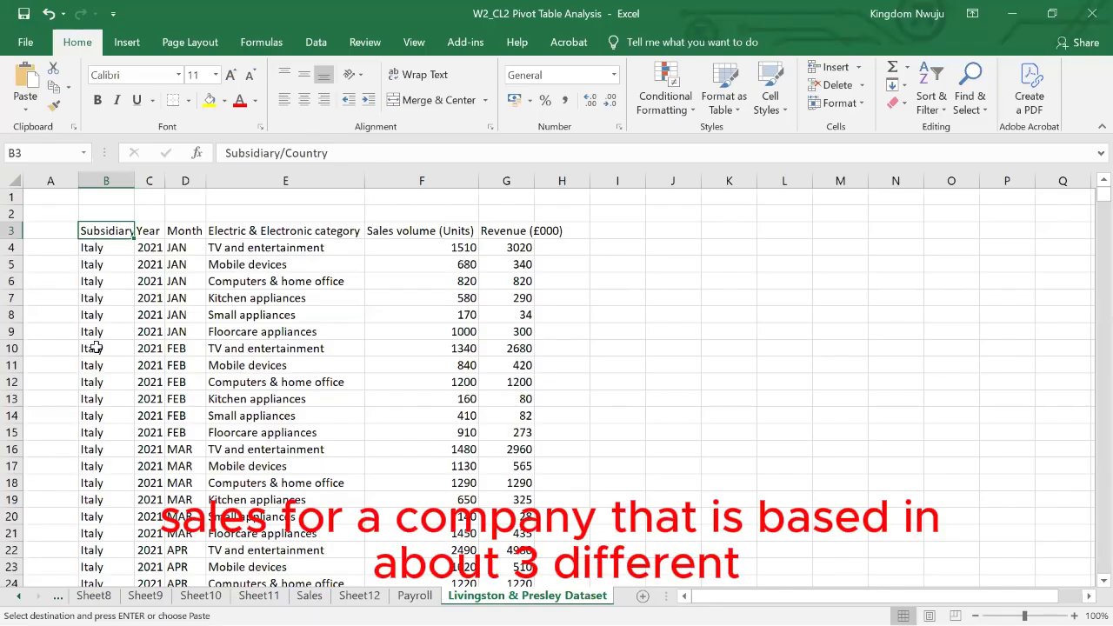
scroll(95, 347, down, 12)
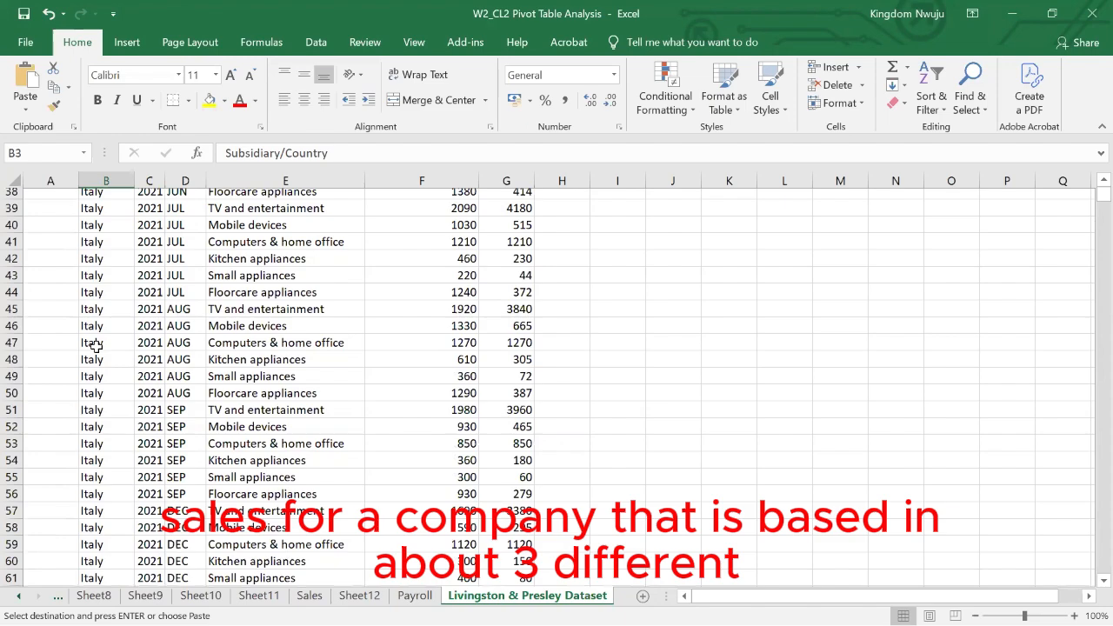
scroll(96, 347, down, 20)
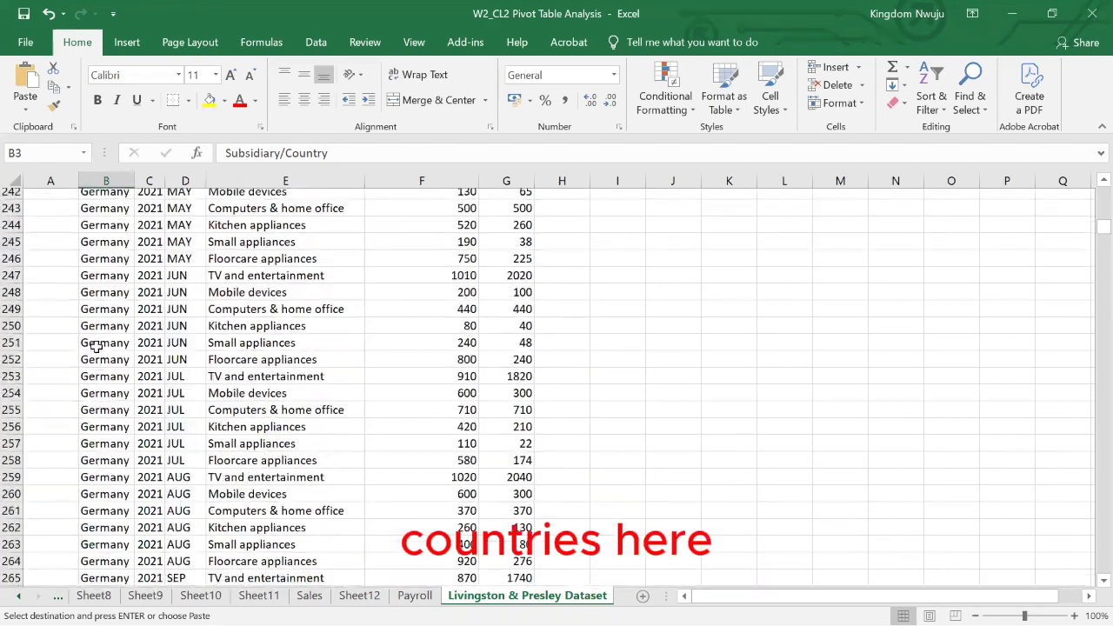
- Create a pivot table on a new worksheet from the Livingston & Presley Dataset range B3:G644
scroll(95, 347, up, 20)
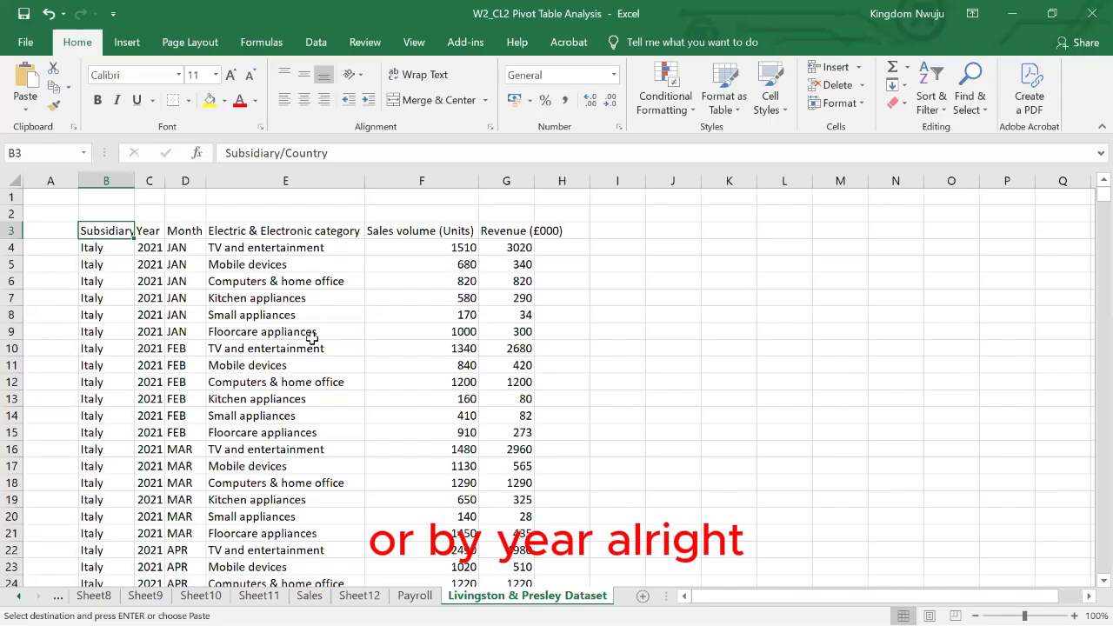
click(126, 45)
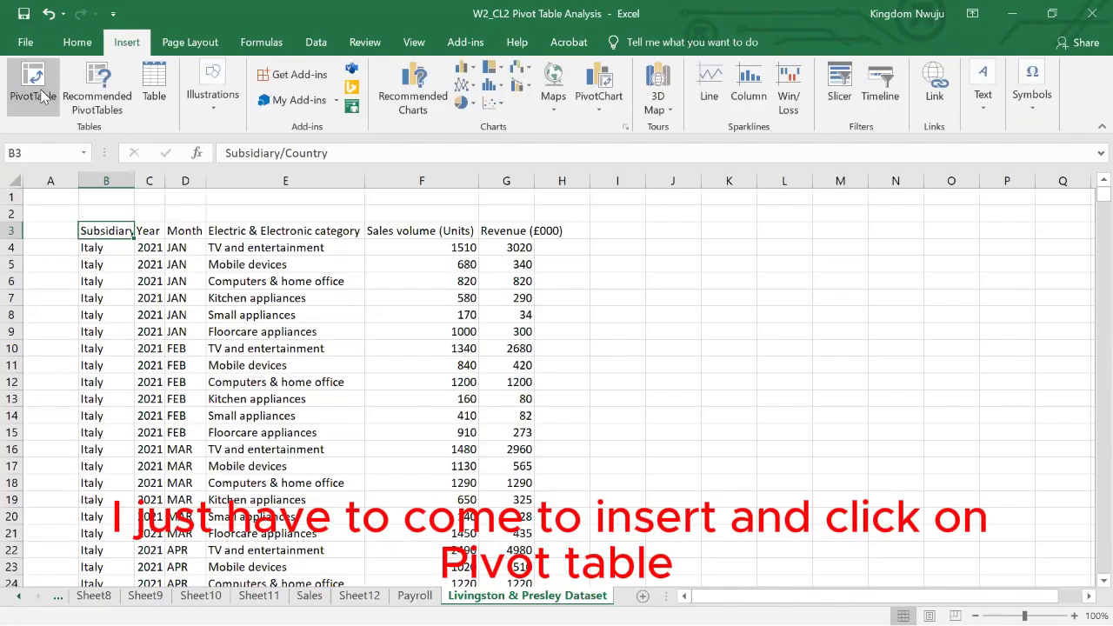
click(35, 87)
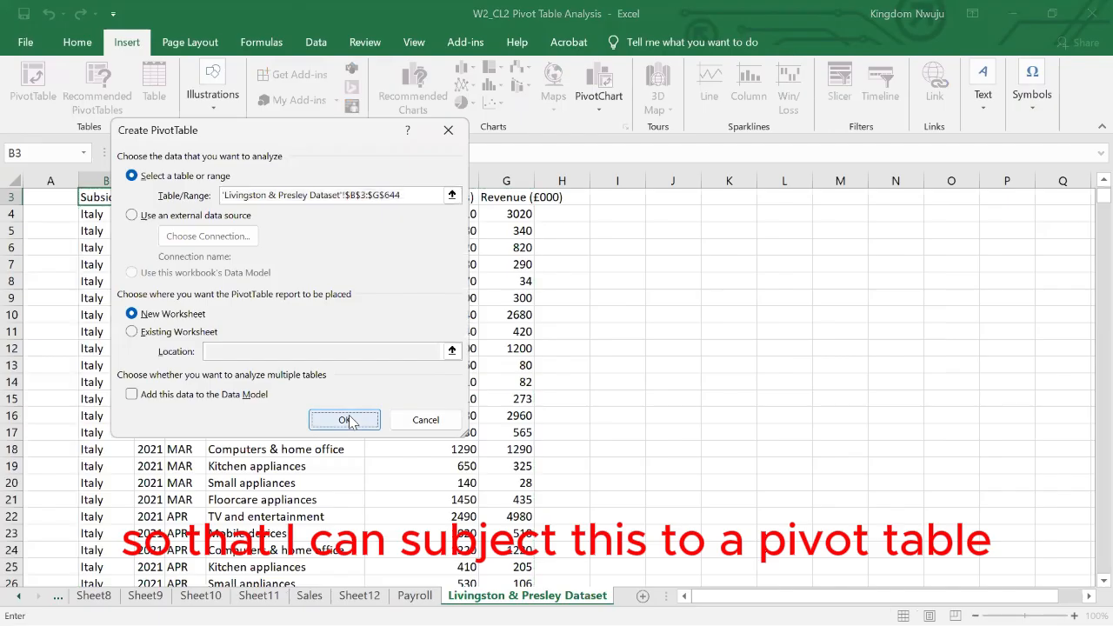
click(346, 419)
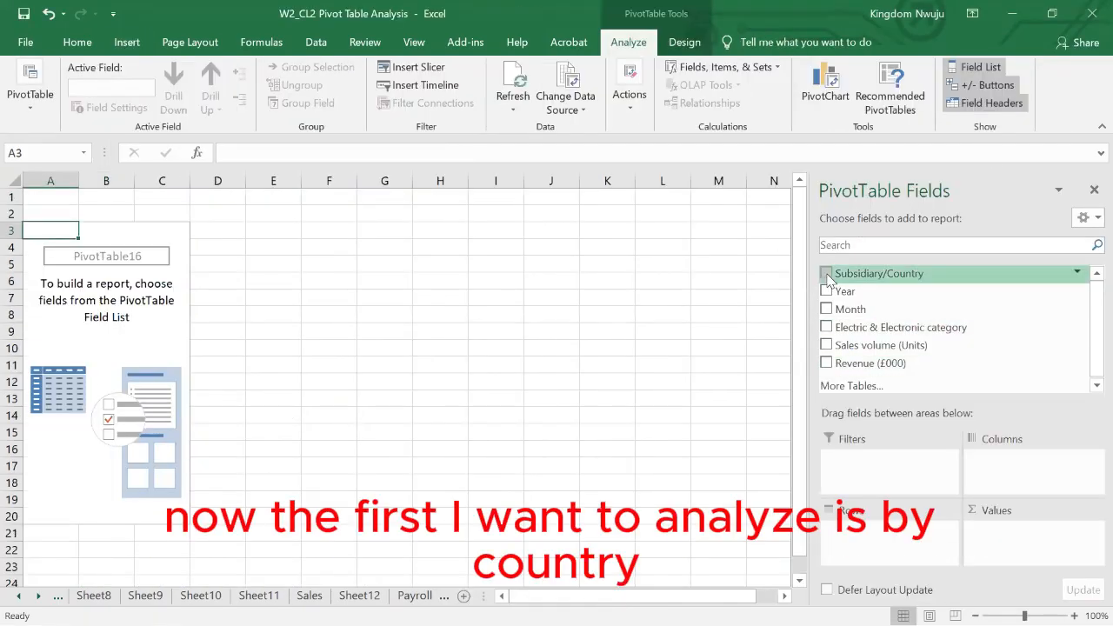
- Summarise sales volume by country in the new pivot table, with Subsidiary/Country as rows and Sales volume (Units) as values
mouse_move(829, 277)
mouse_down()
mouse_move(848, 417)
mouse_move(880, 533)
mouse_move(872, 544)
mouse_up()
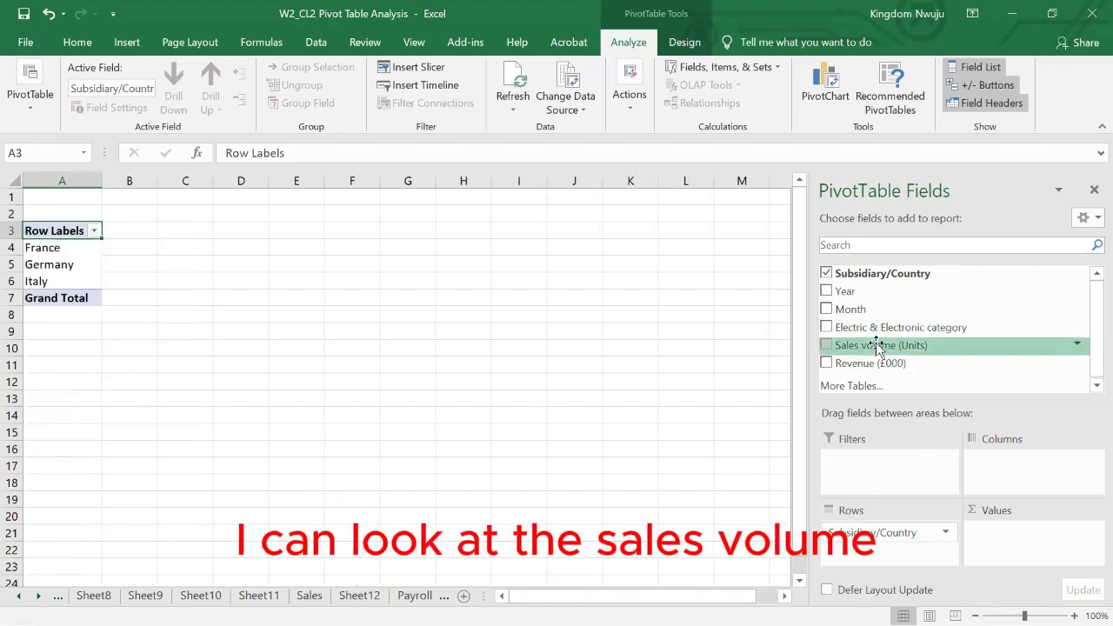
drag(878, 351, 981, 534)
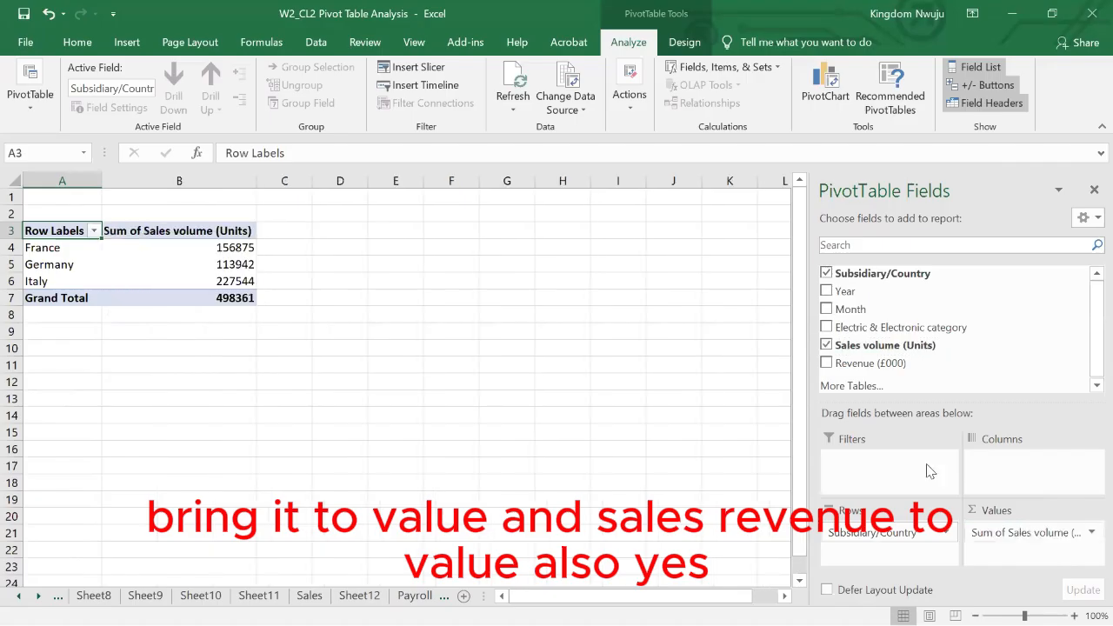
drag(854, 363, 1006, 557)
click(577, 400)
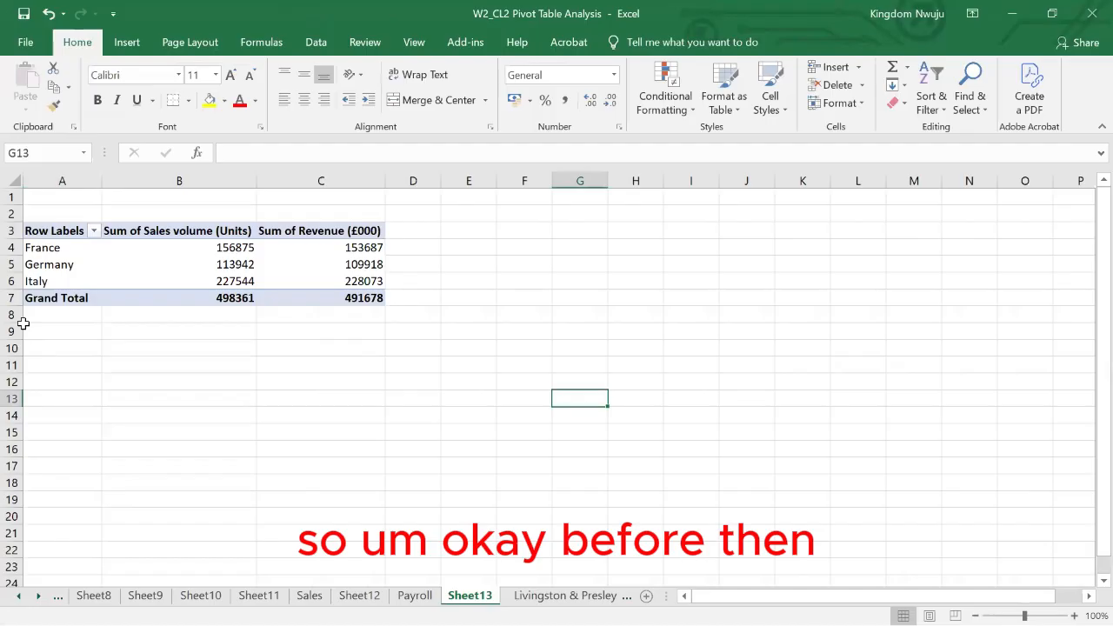
key(ctrl+z)
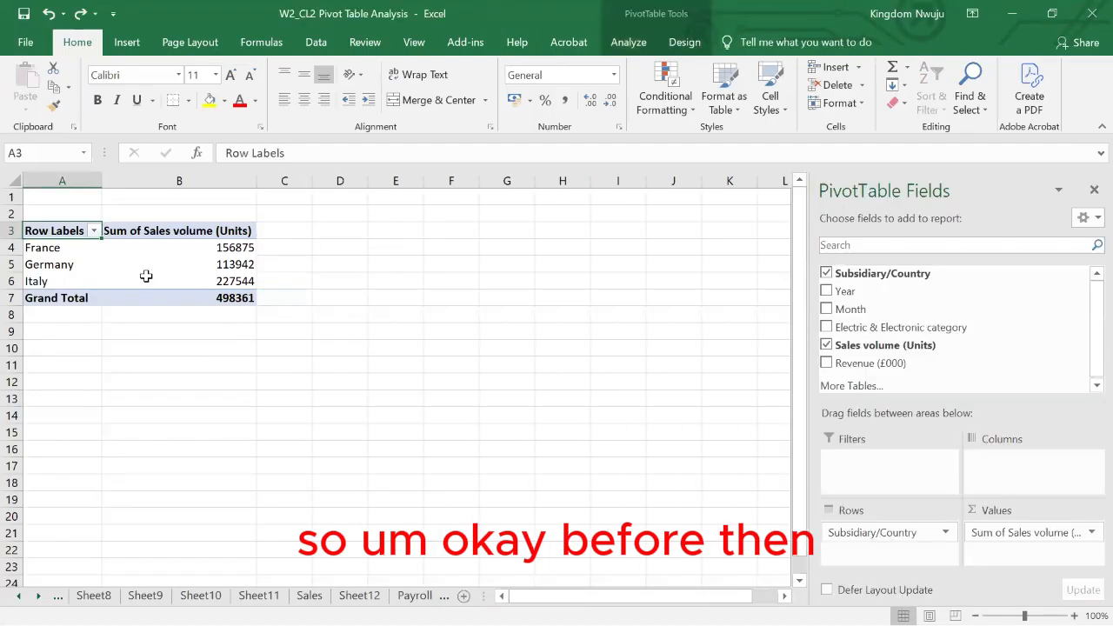
- Insert a clustered column PivotChart from the pivot table of sales volume by country
click(159, 247)
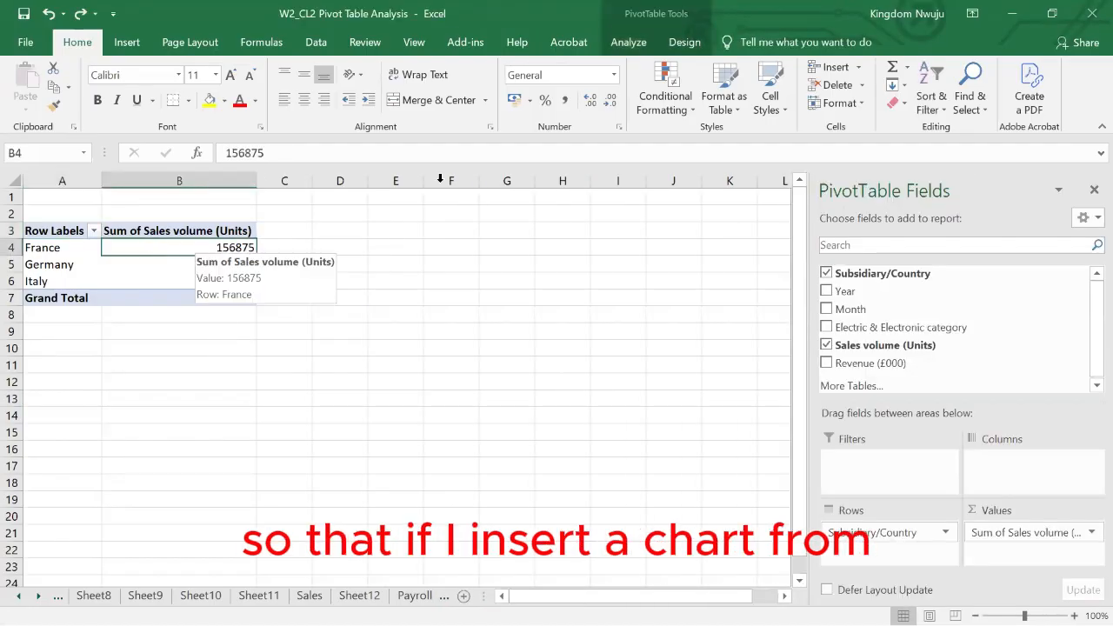
click(626, 44)
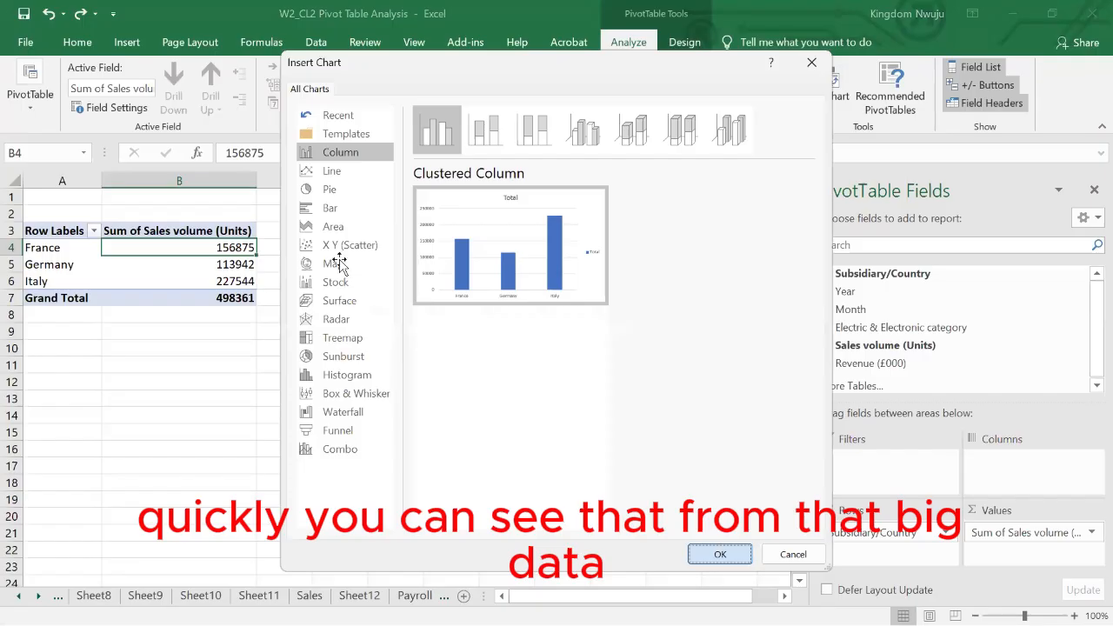
drag(340, 263, 423, 222)
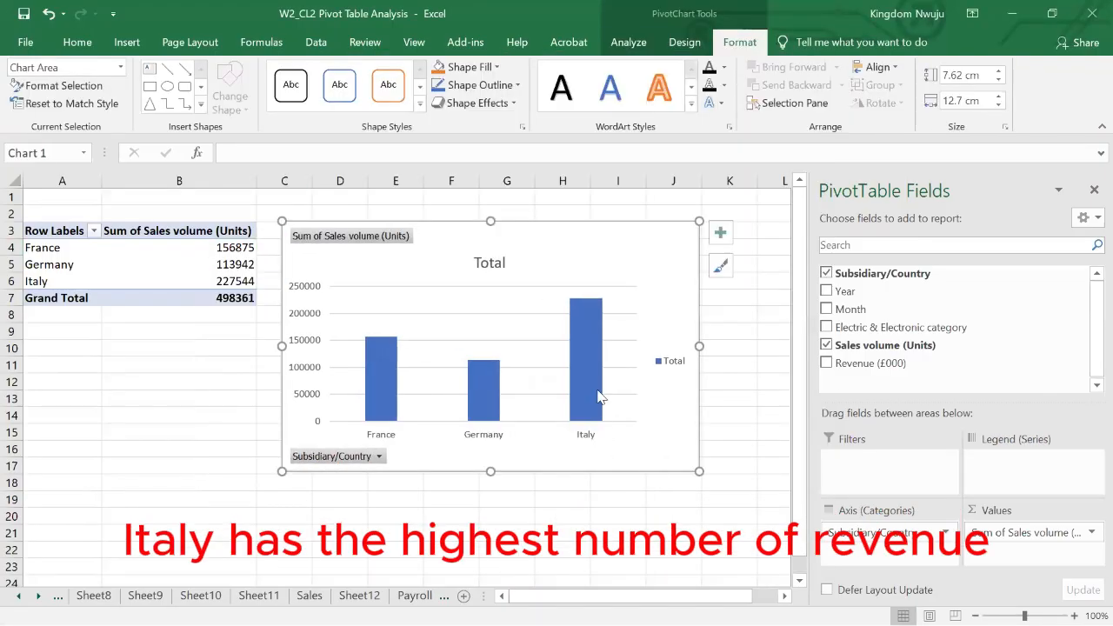
mouse_move(588, 313)
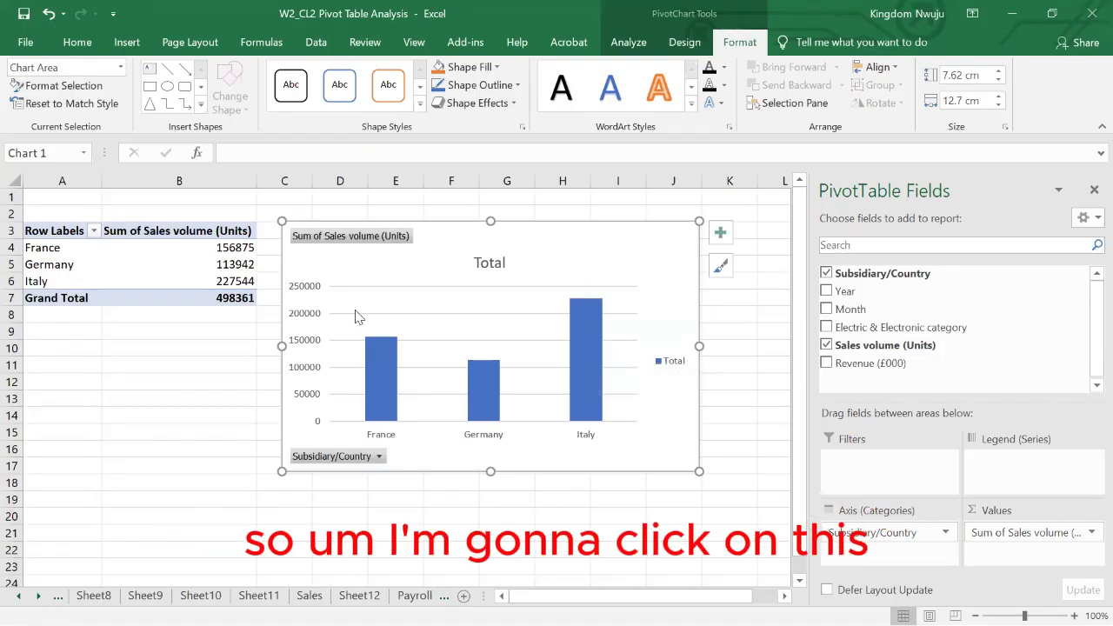
- Hide all the field buttons on the country sales volume chart
click(327, 457)
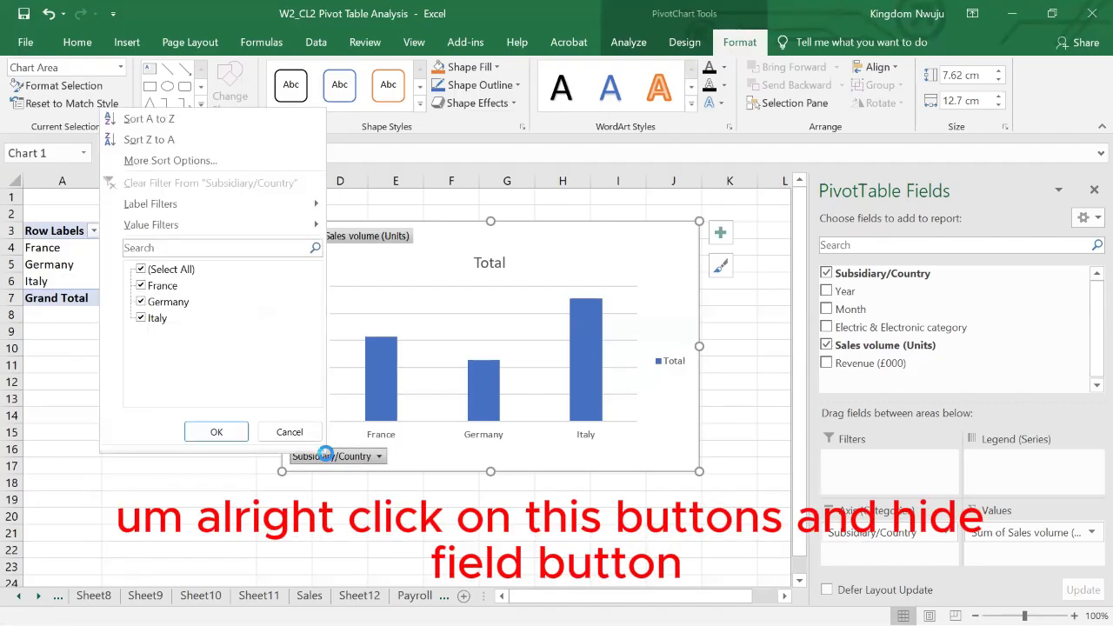
key(Escape)
right_click(329, 455)
click(380, 405)
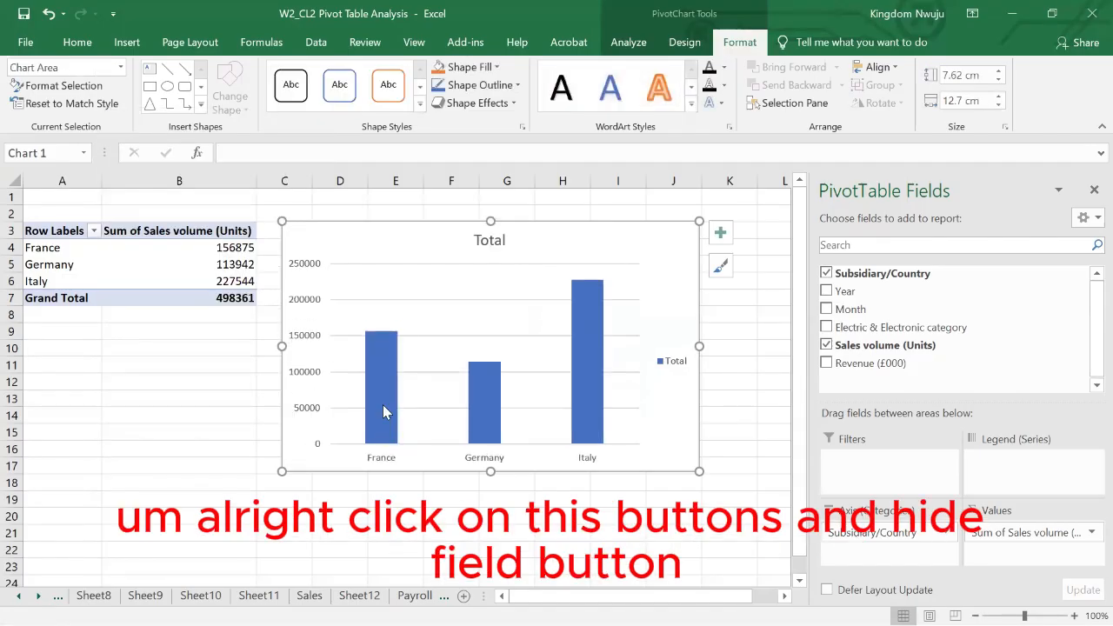
- Change the country chart's title to "Sales by Country"
click(493, 241)
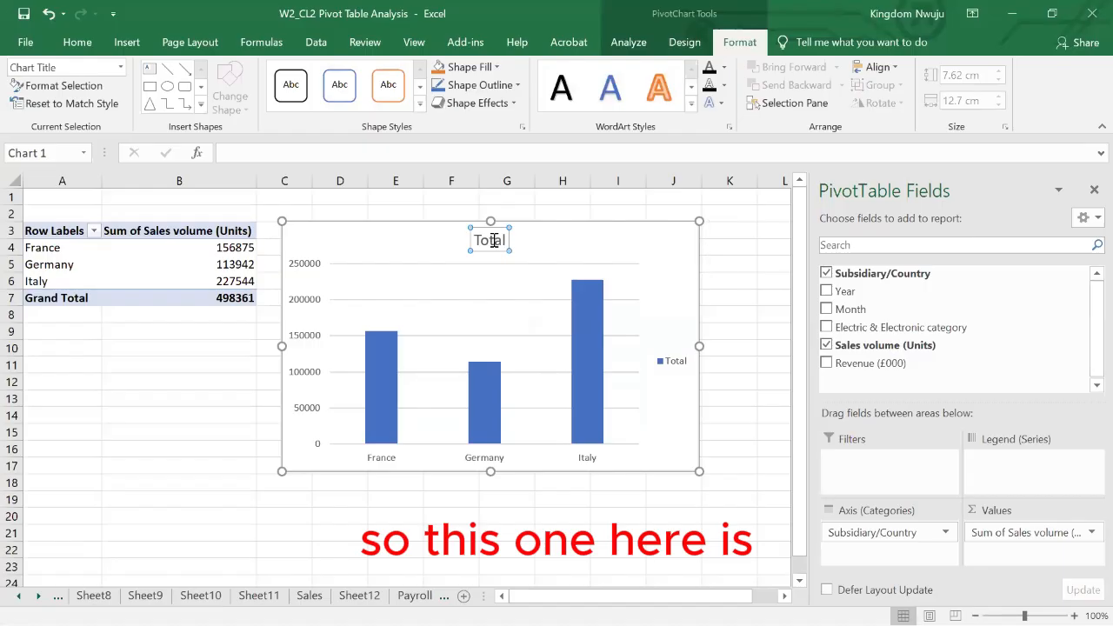
double_click(493, 241)
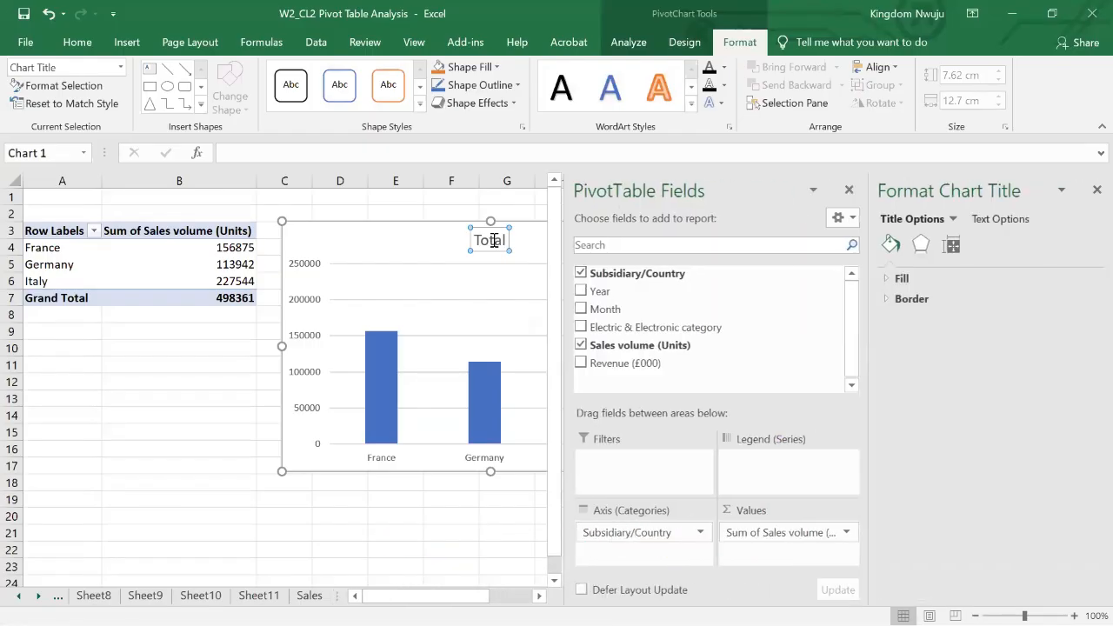
click(1093, 190)
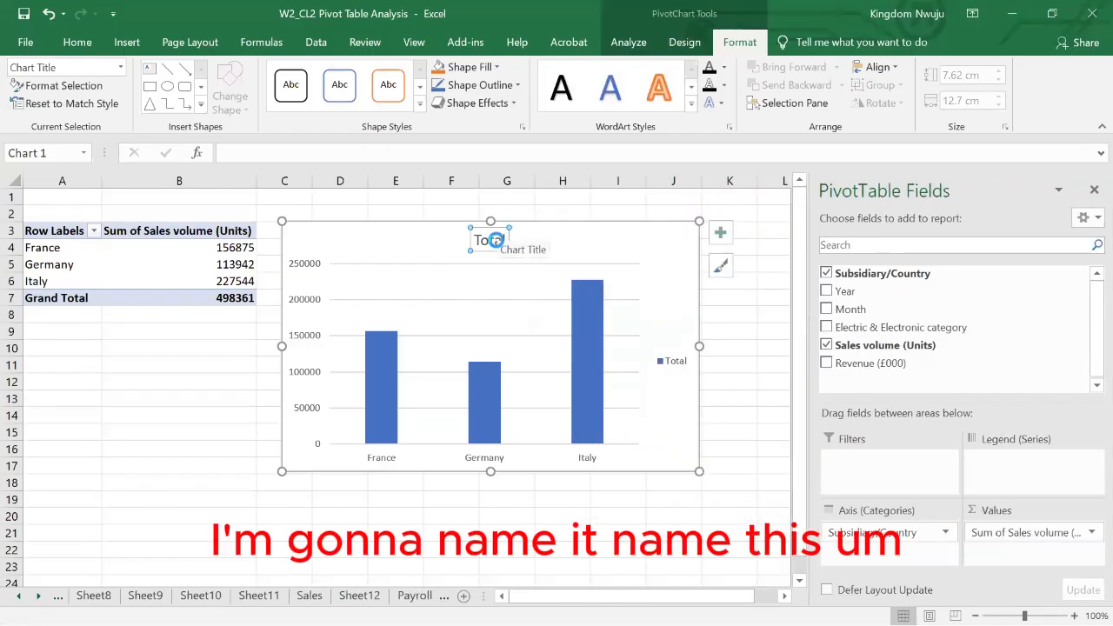
click(498, 241)
double_click(496, 240)
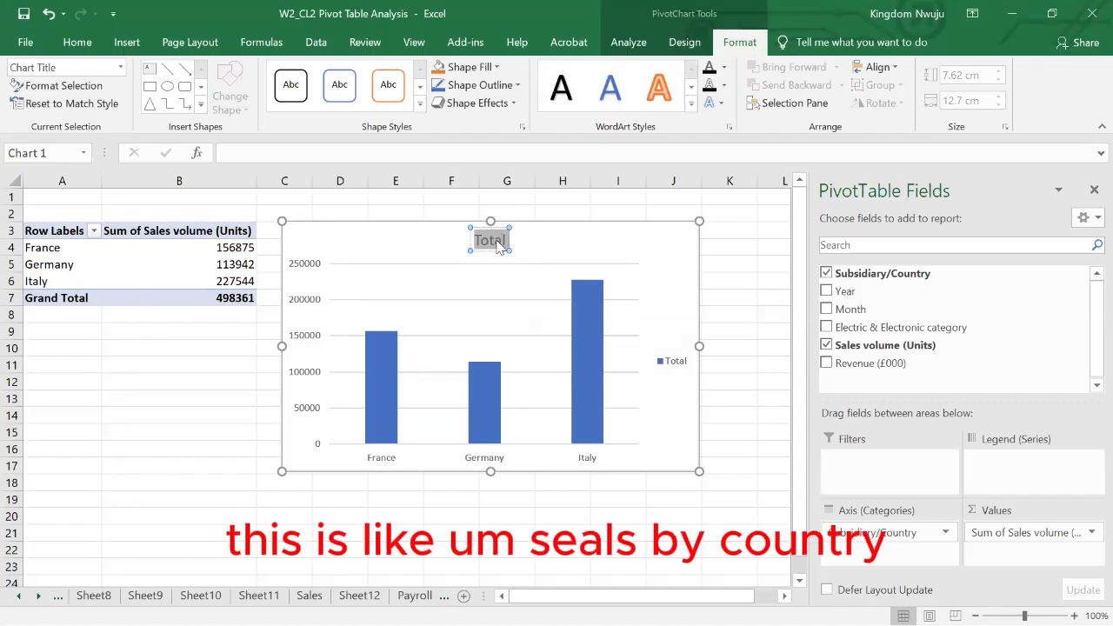
text(Sales by d)
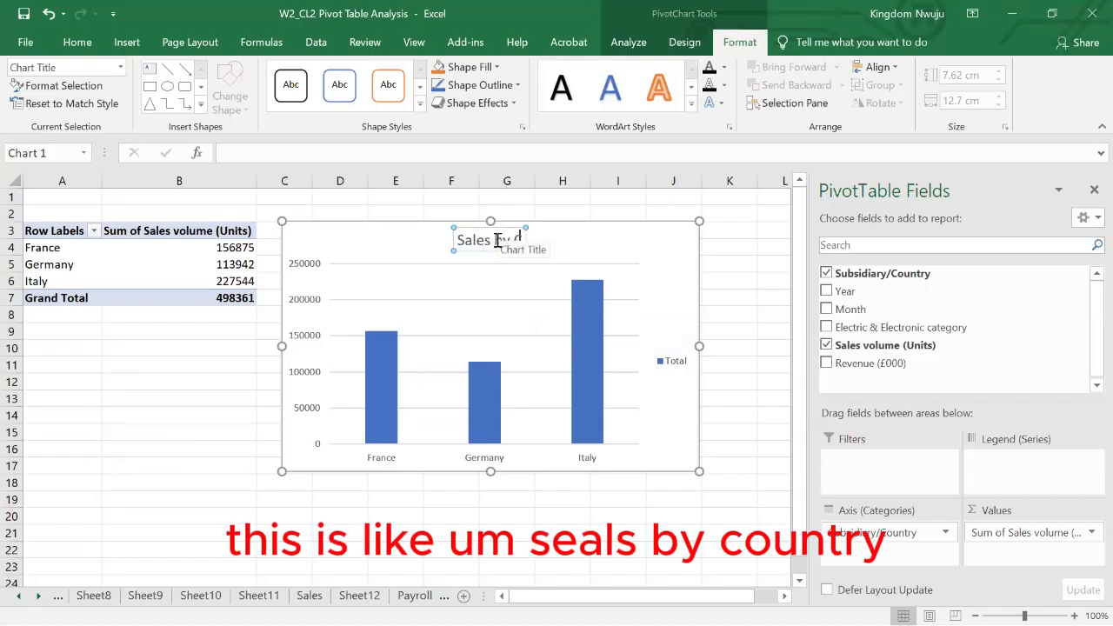
key(BackSpace)
text(Country)
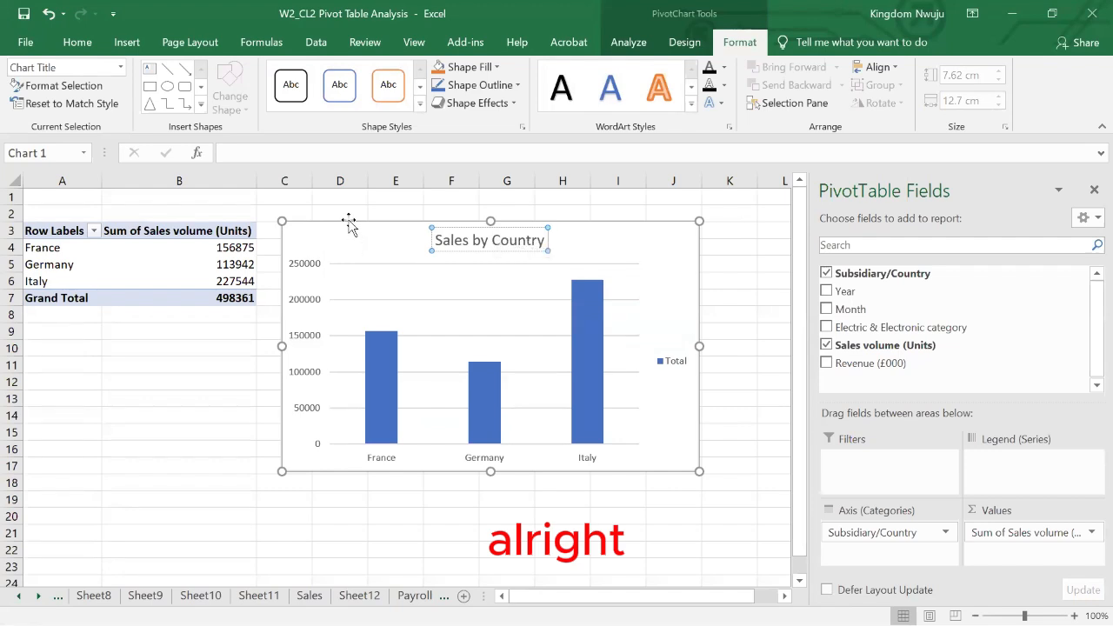
- Move the Sales by Country chart to Sheet10, placing it at cell H19
click(351, 228)
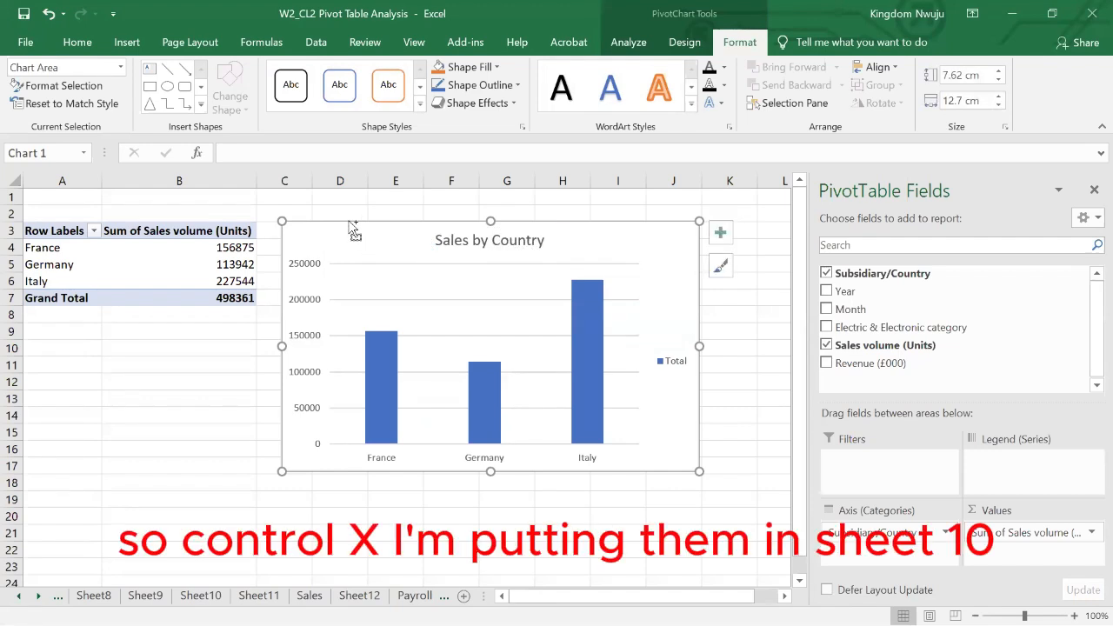
key(ctrl+x)
click(201, 595)
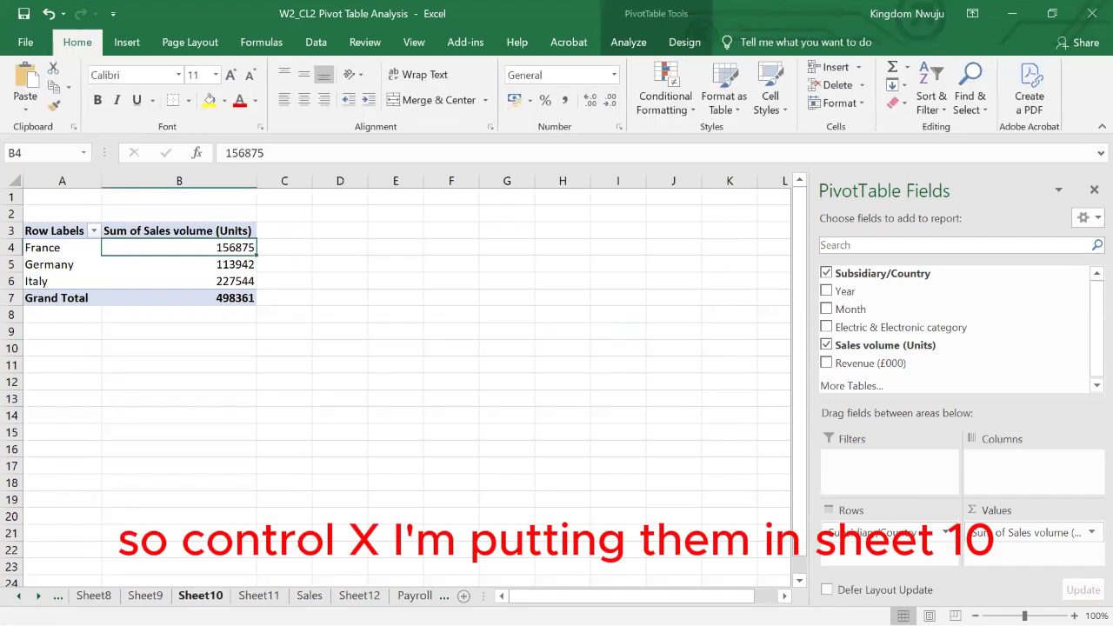
click(487, 354)
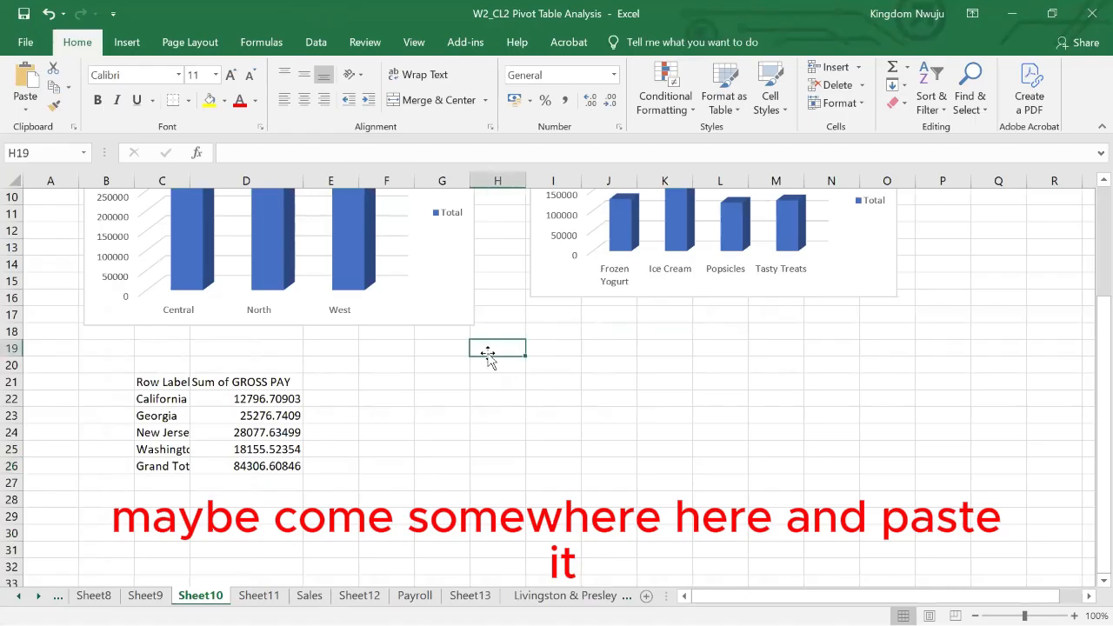
key(ctrl+v)
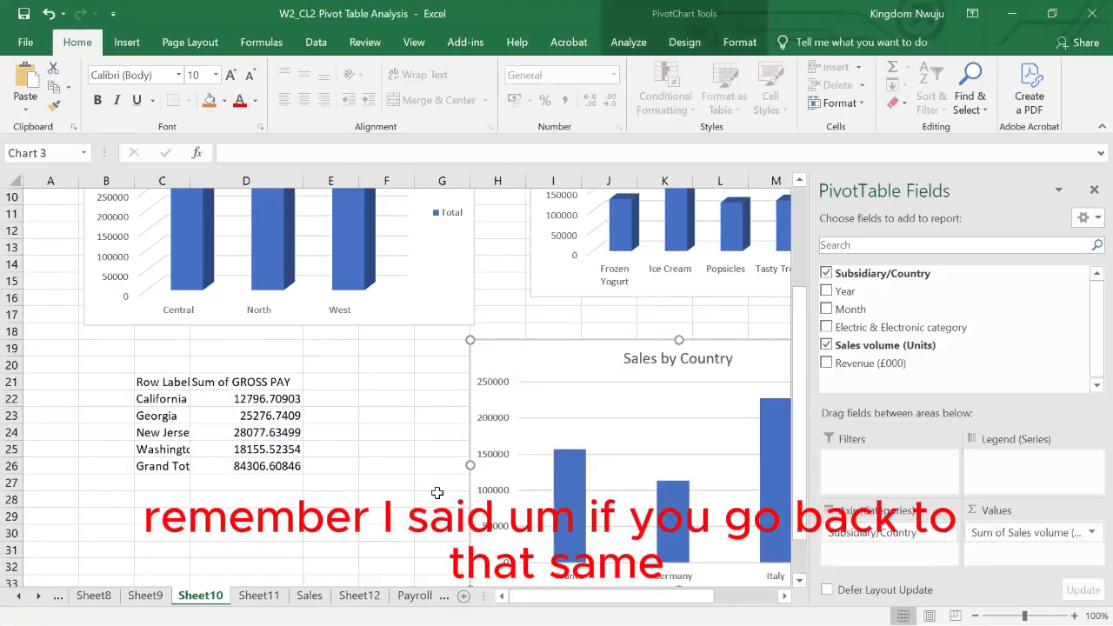
- Return to the Livingston & Presley Dataset sheet and create another blank pivot table from B3:G644 on a new worksheet
click(259, 596)
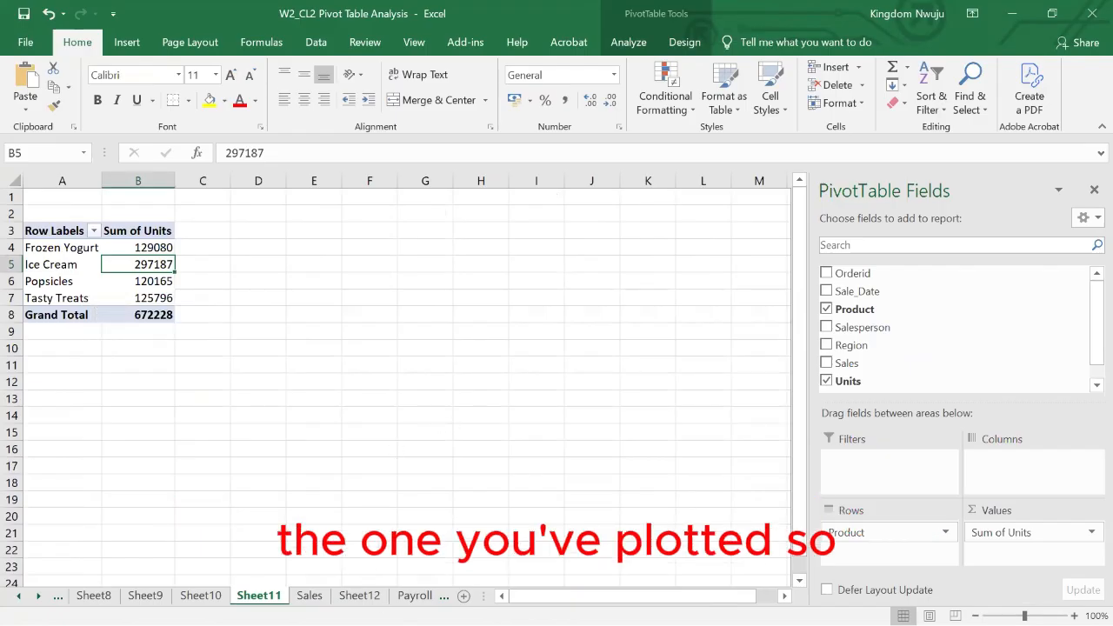
click(411, 595)
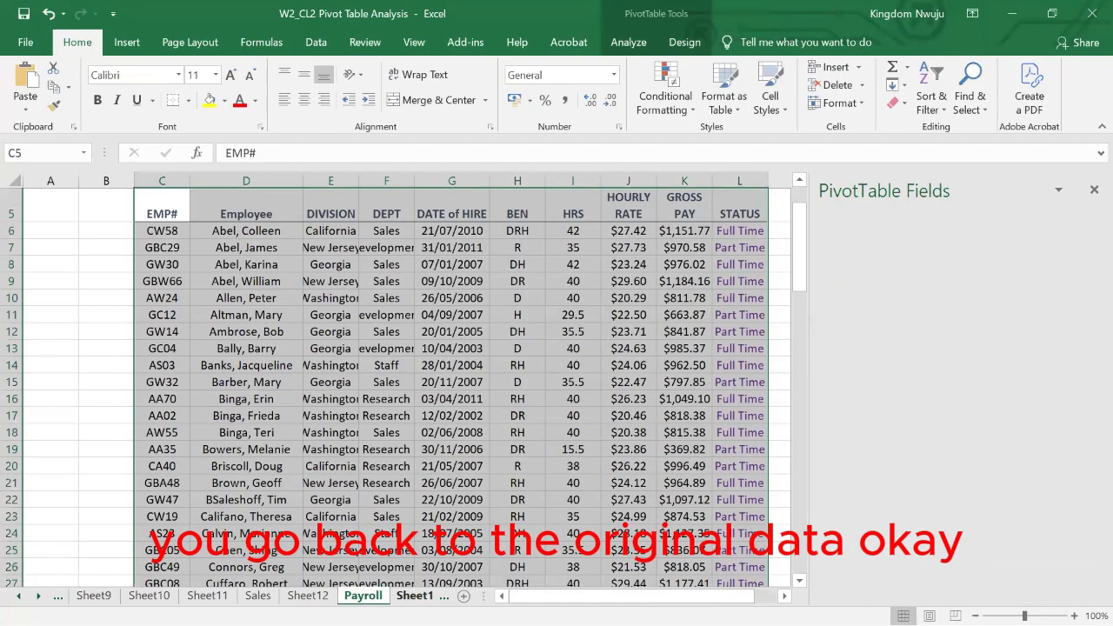
click(477, 596)
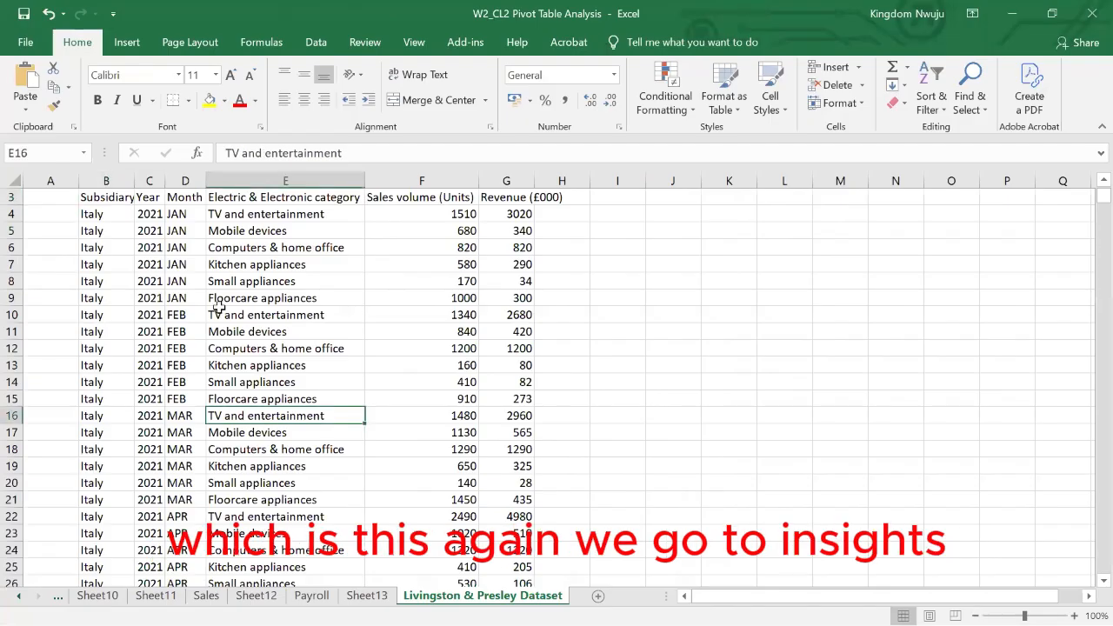
click(126, 42)
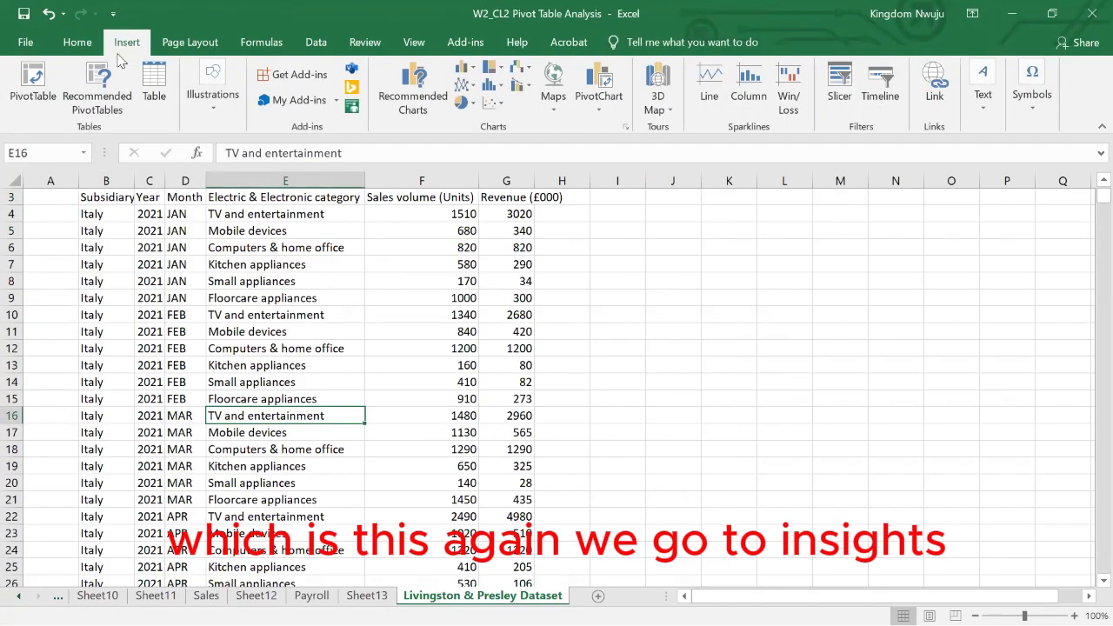
click(98, 106)
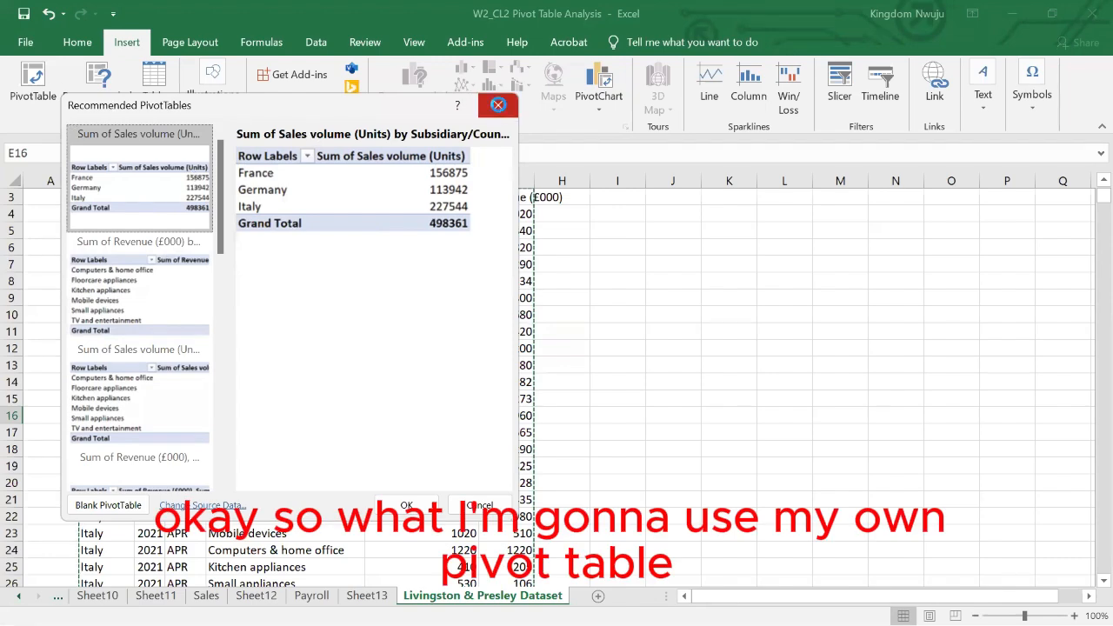
click(499, 104)
click(42, 84)
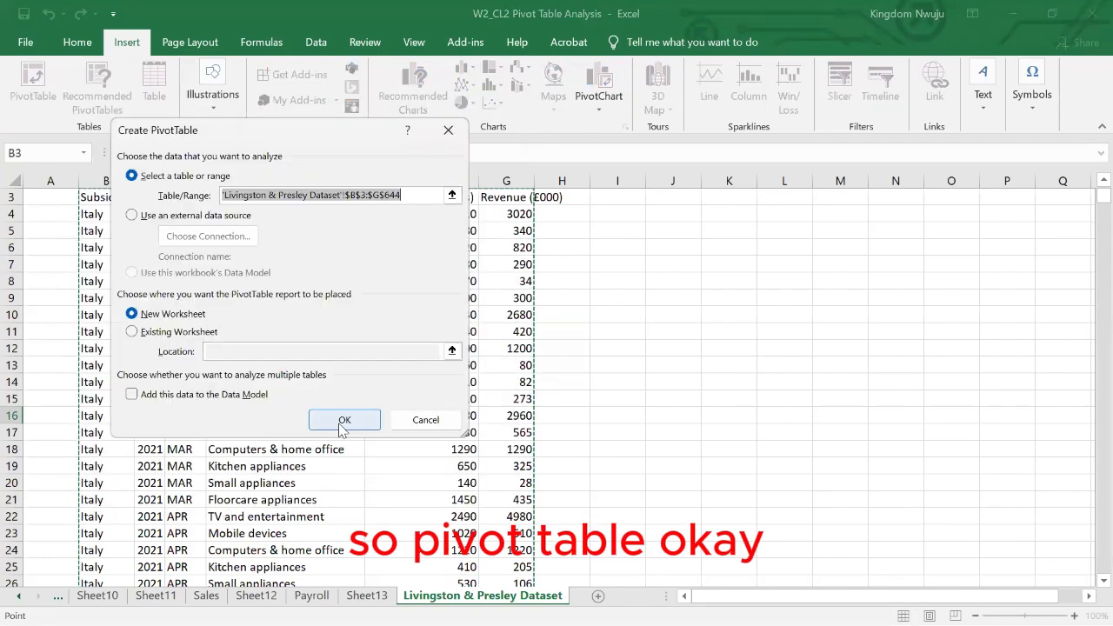
click(339, 423)
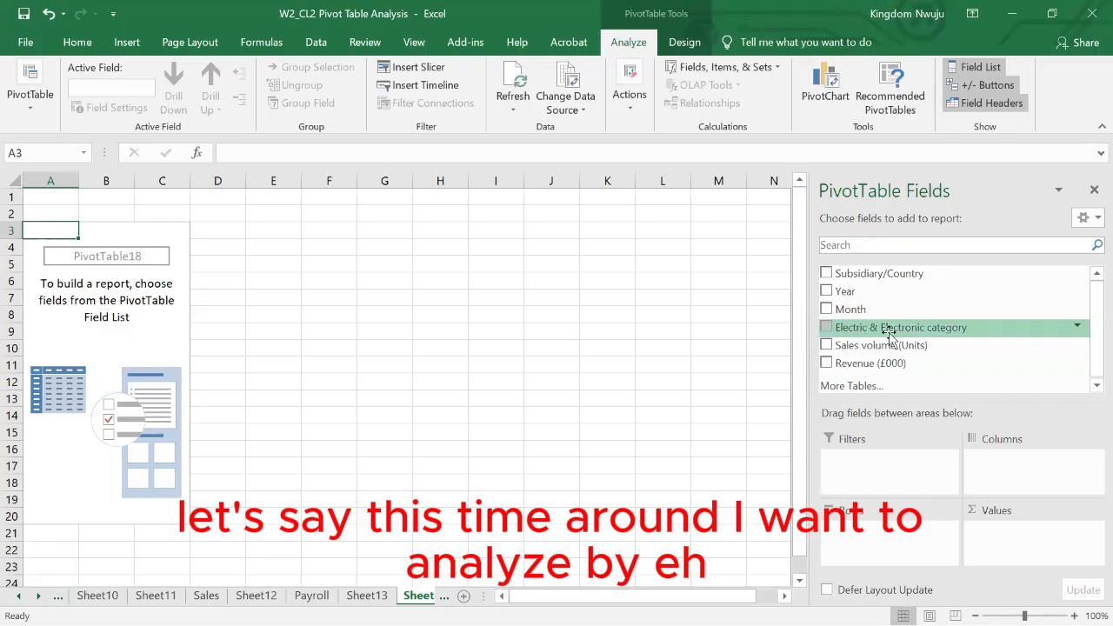
- Summarise sales volume by product category, using Electric & Electronic category as rows and Sales volume (Units) as values
drag(870, 331, 883, 535)
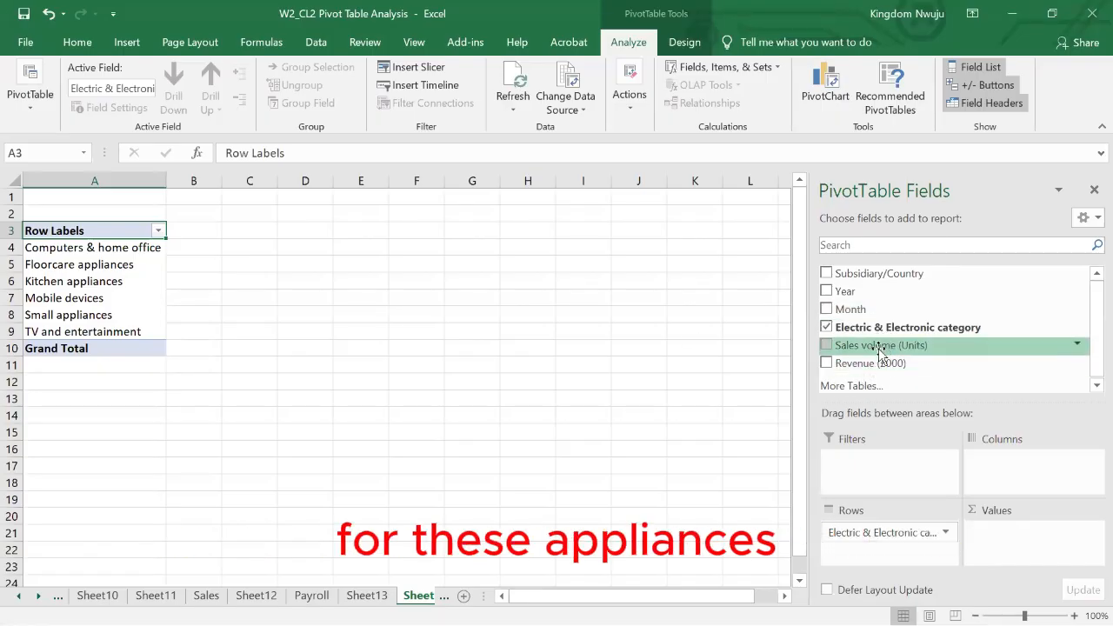
drag(881, 350, 1026, 532)
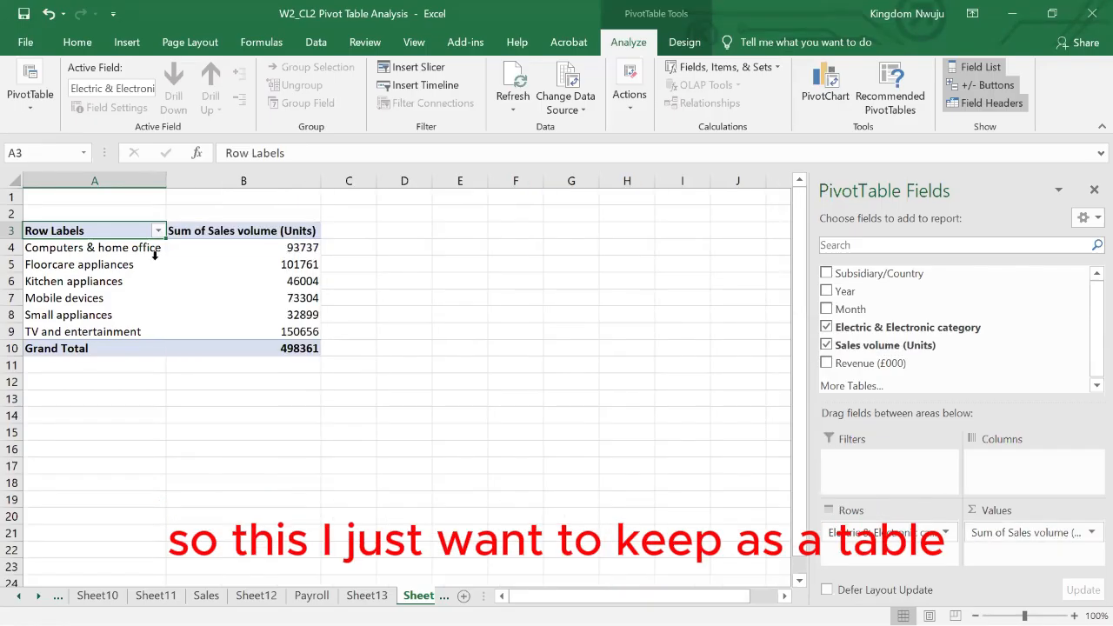
click(78, 267)
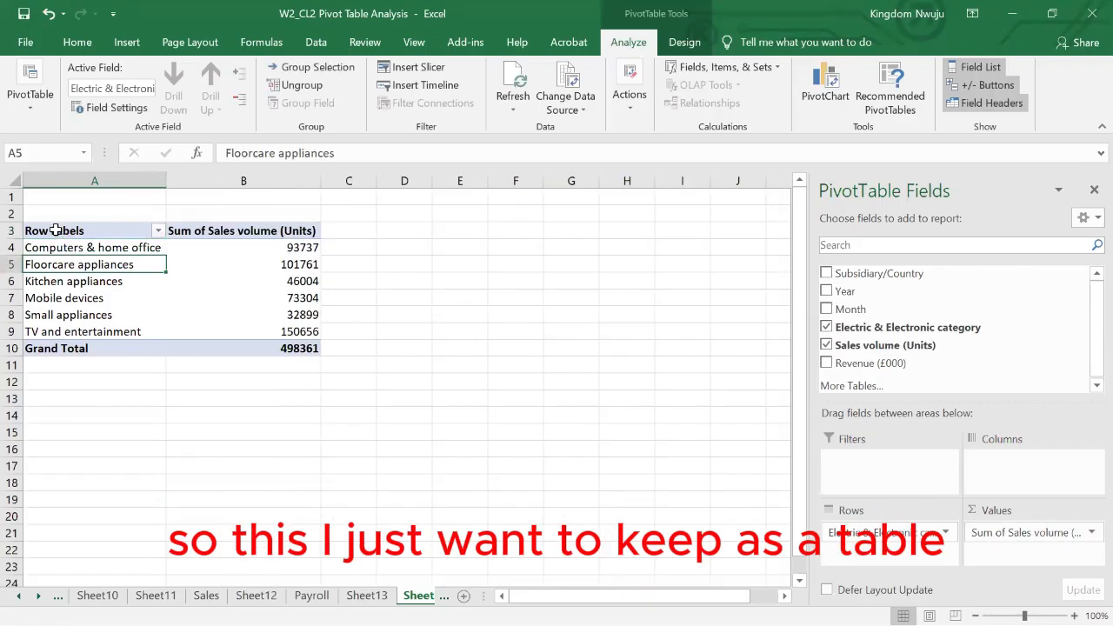
- Copy the whole category pivot table, A3:B10, and paste it as values only into Sheet10 starting at cell C39
drag(54, 229, 262, 340)
key(ctrl+c)
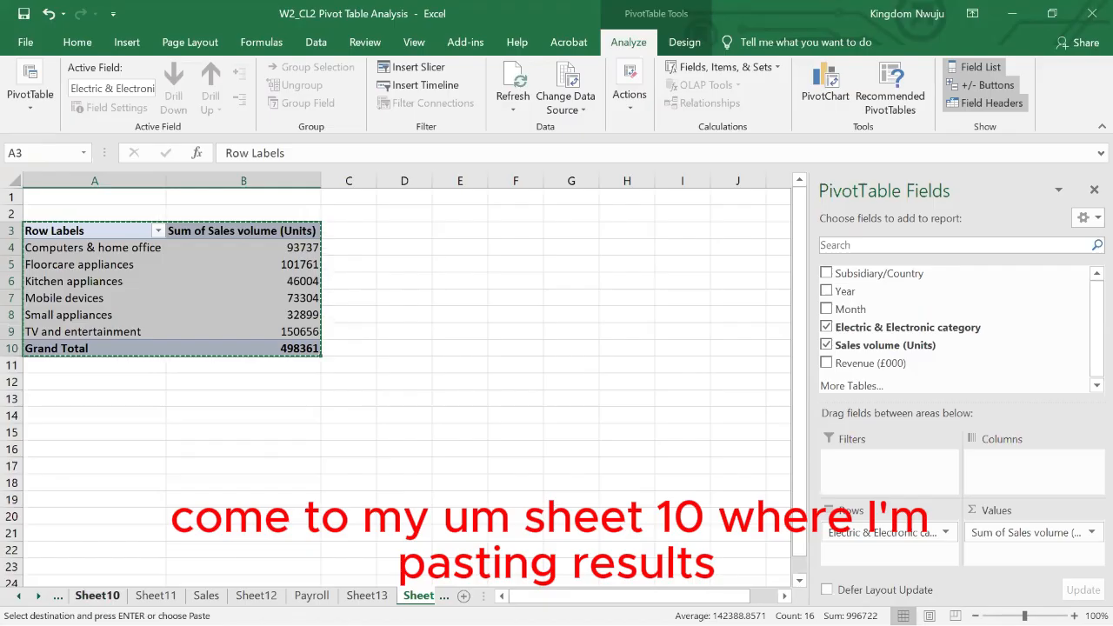
click(96, 595)
scroll(233, 522, down, 5)
scroll(234, 521, down, 1)
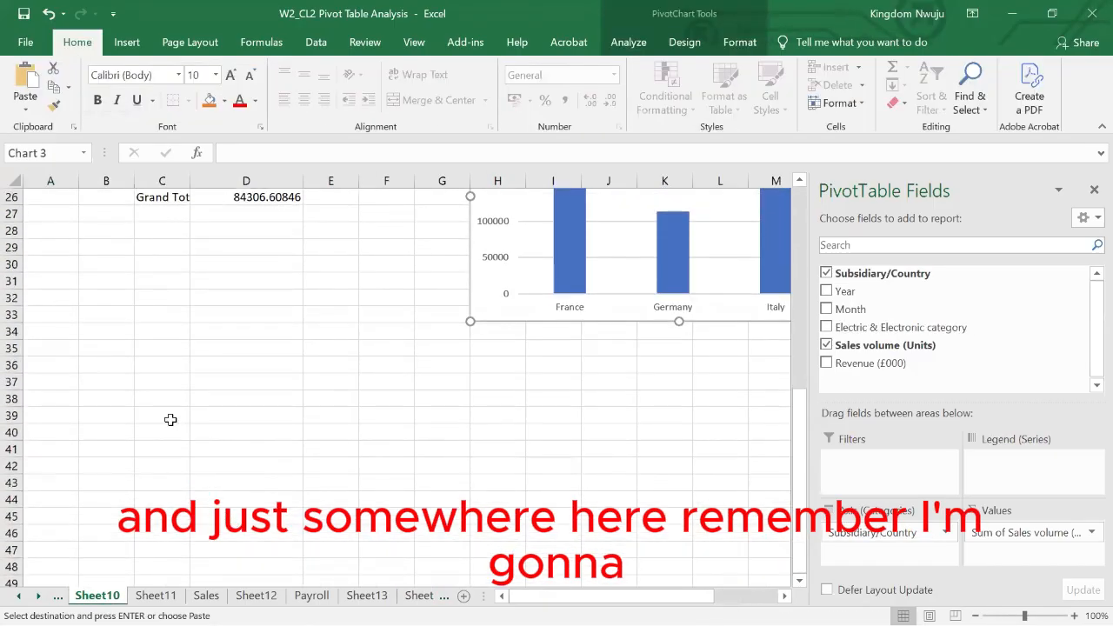
click(168, 417)
right_click(169, 418)
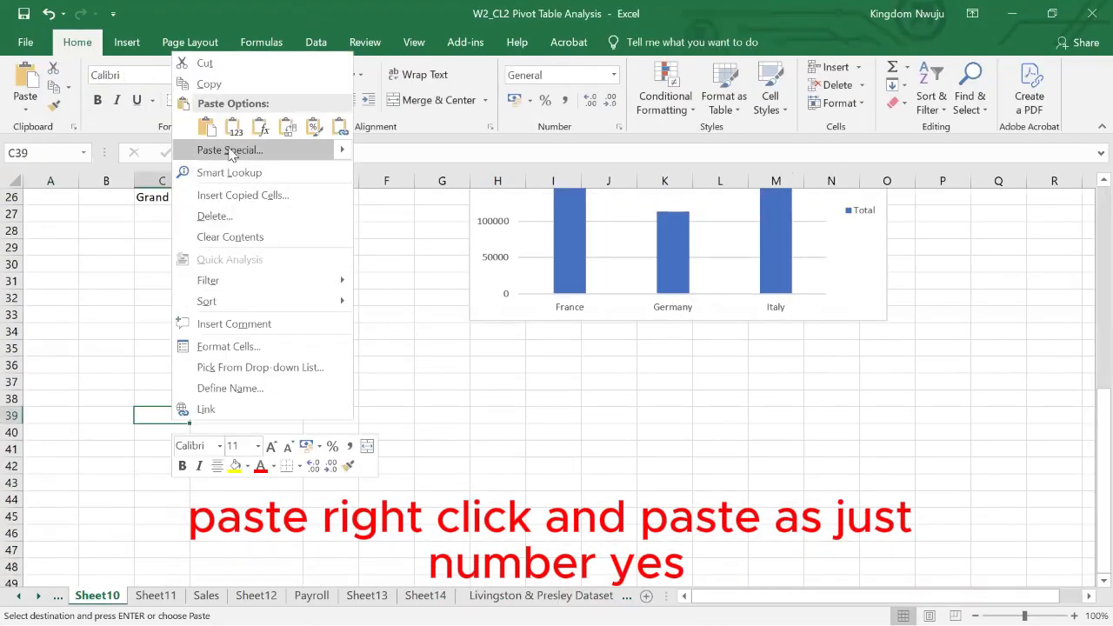
click(233, 127)
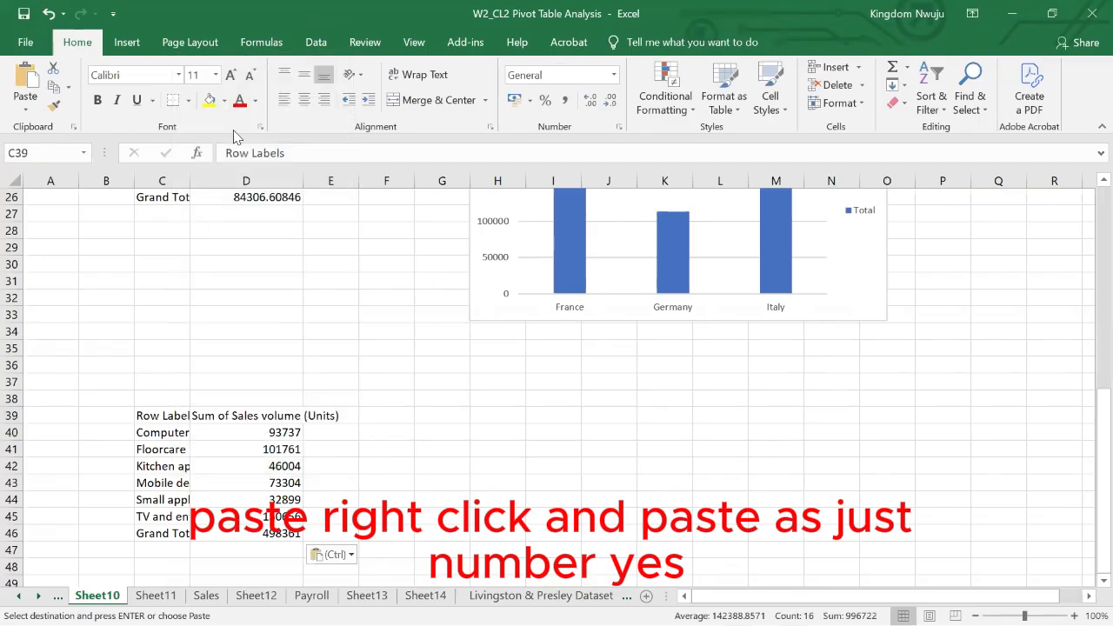
click(419, 480)
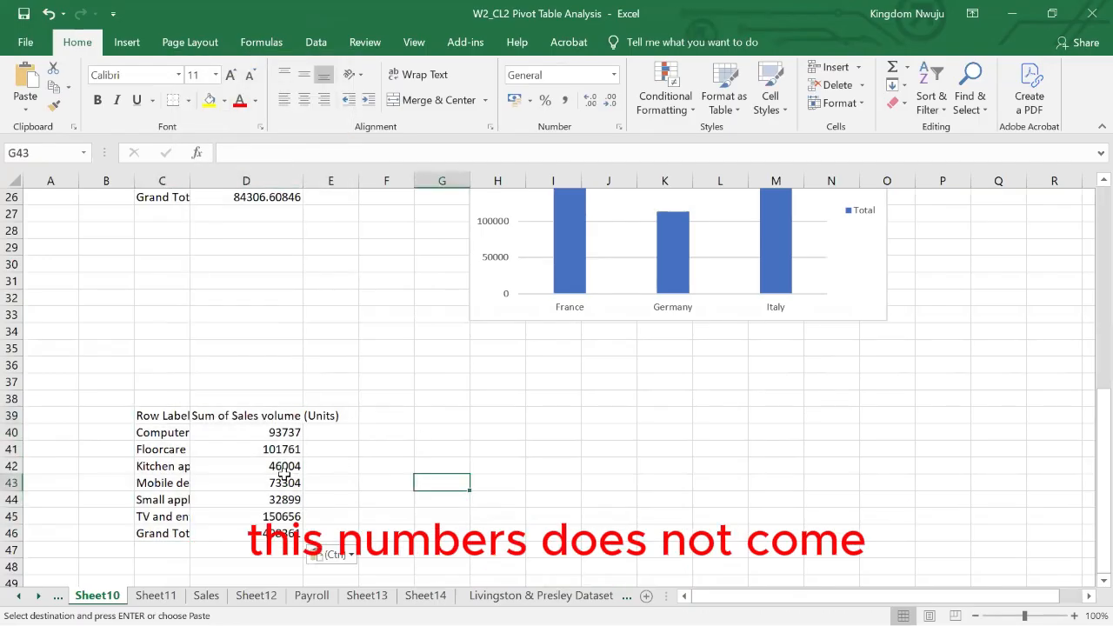
- Paste the copied category pivot table with a regular paste at G39 on Sheet10, and undo that paste
click(439, 415)
key(ctrl+v)
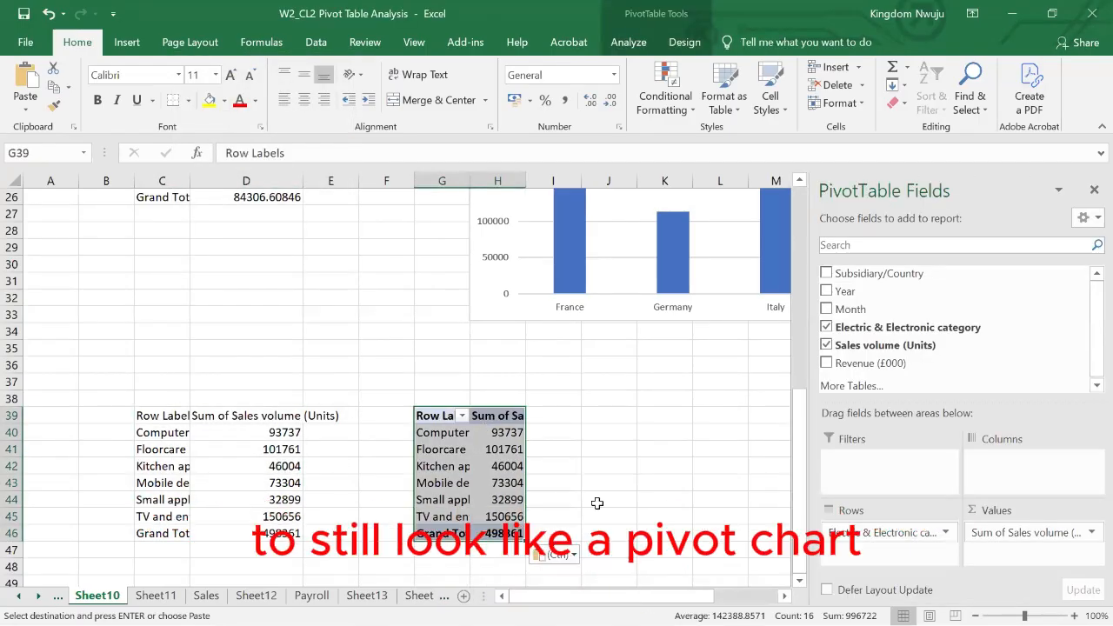
click(573, 473)
click(518, 433)
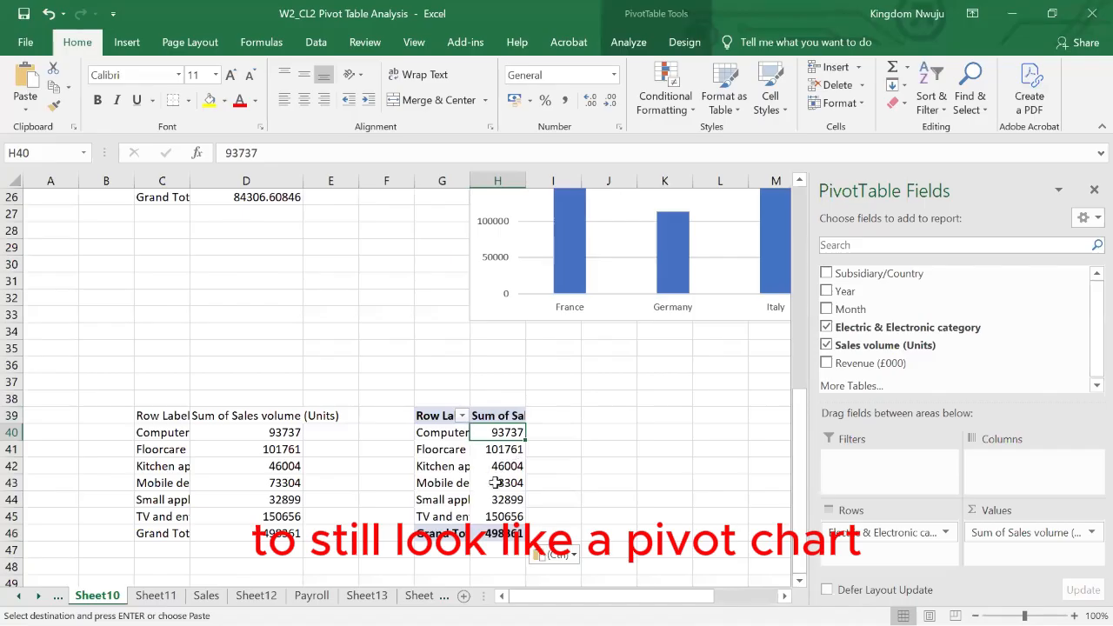
key(ctrl+z)
click(179, 478)
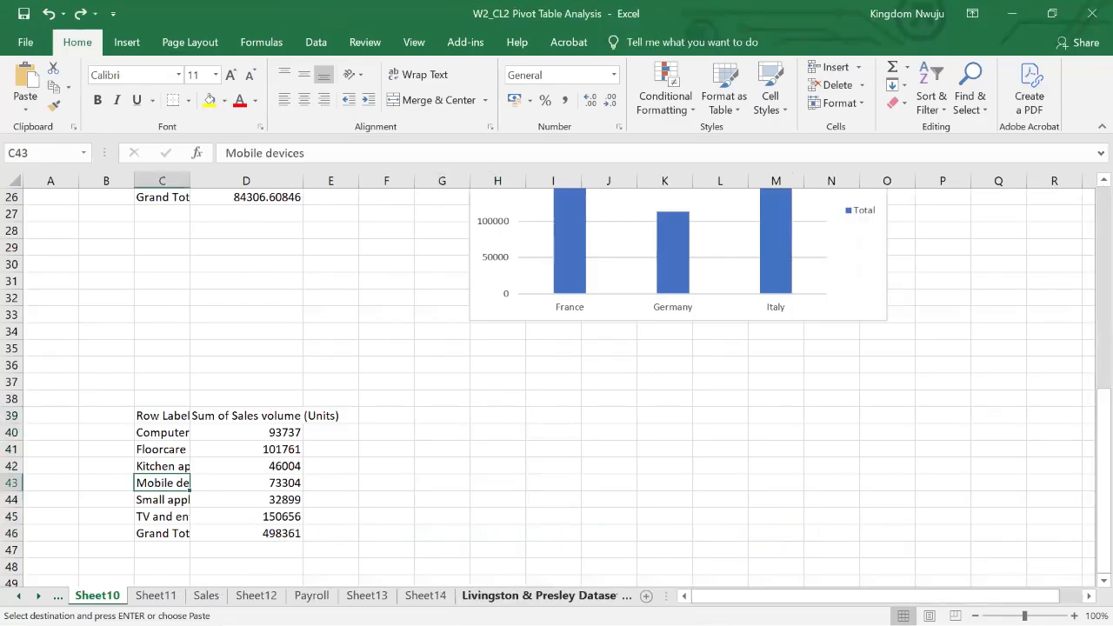
- Return to the category pivot table on Sheet14 and add Year to its rows, above Electric & Electronic category
click(535, 596)
click(366, 596)
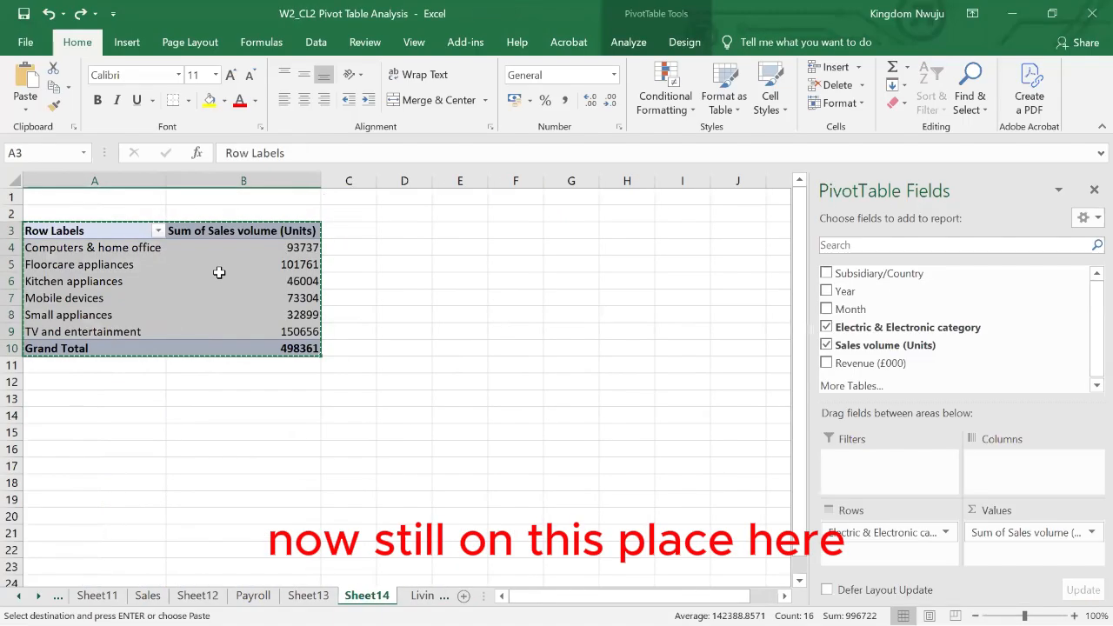
click(218, 278)
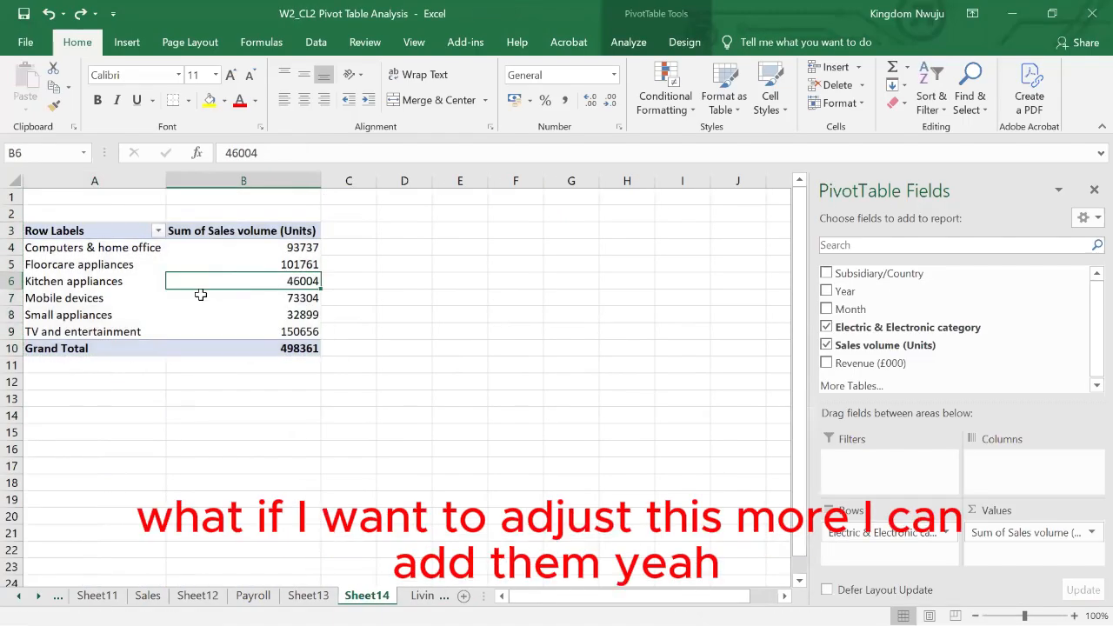
click(83, 285)
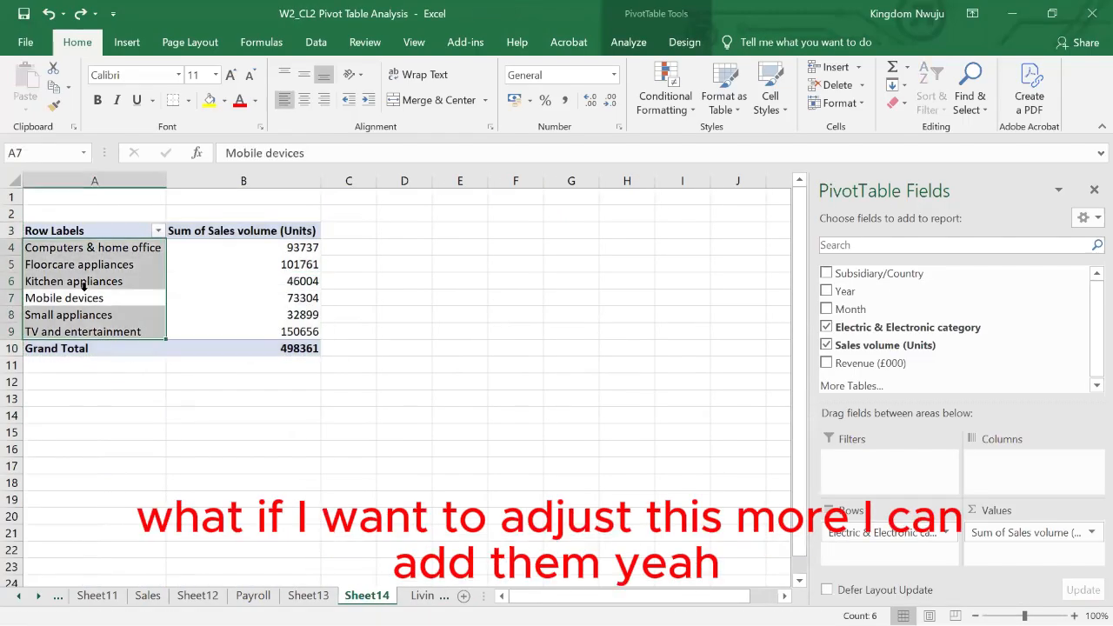
click(826, 292)
click(826, 292)
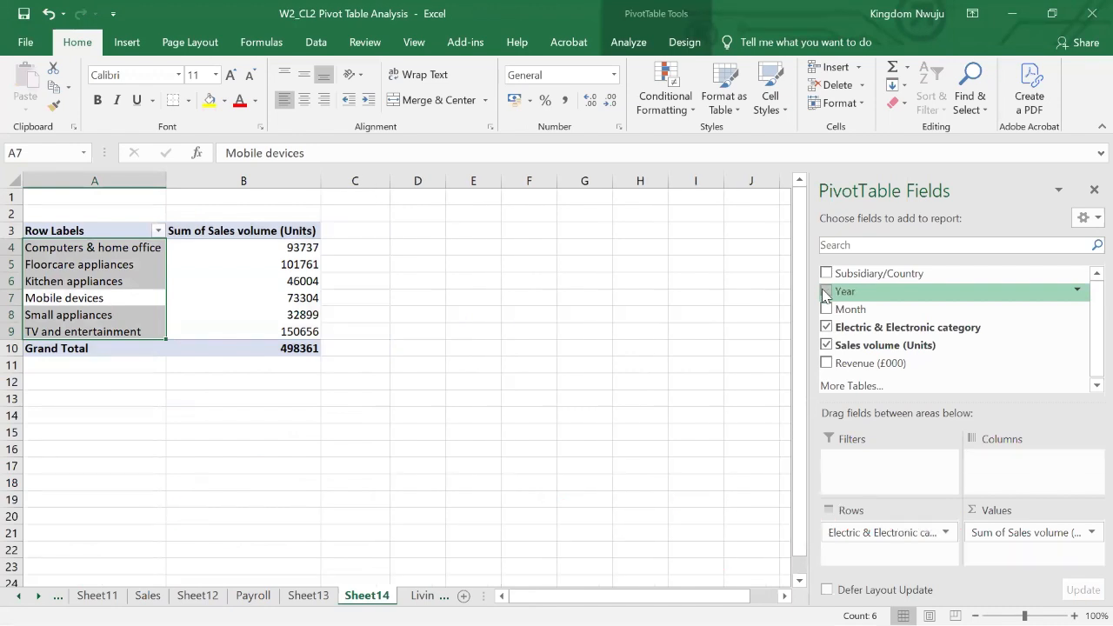
drag(826, 294, 872, 530)
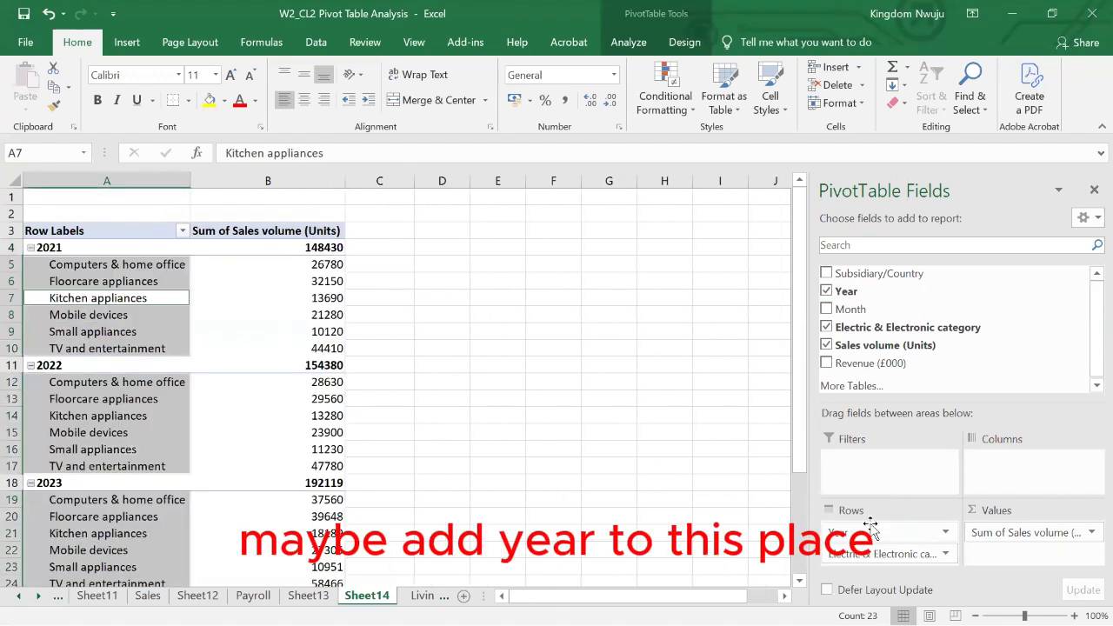
click(419, 352)
click(85, 296)
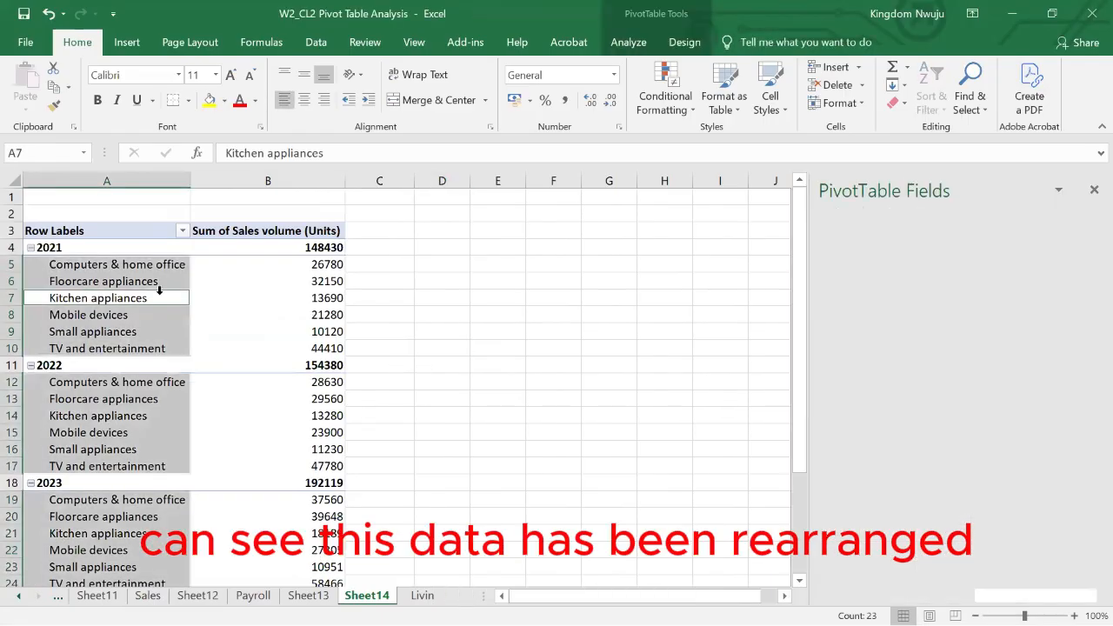
click(215, 314)
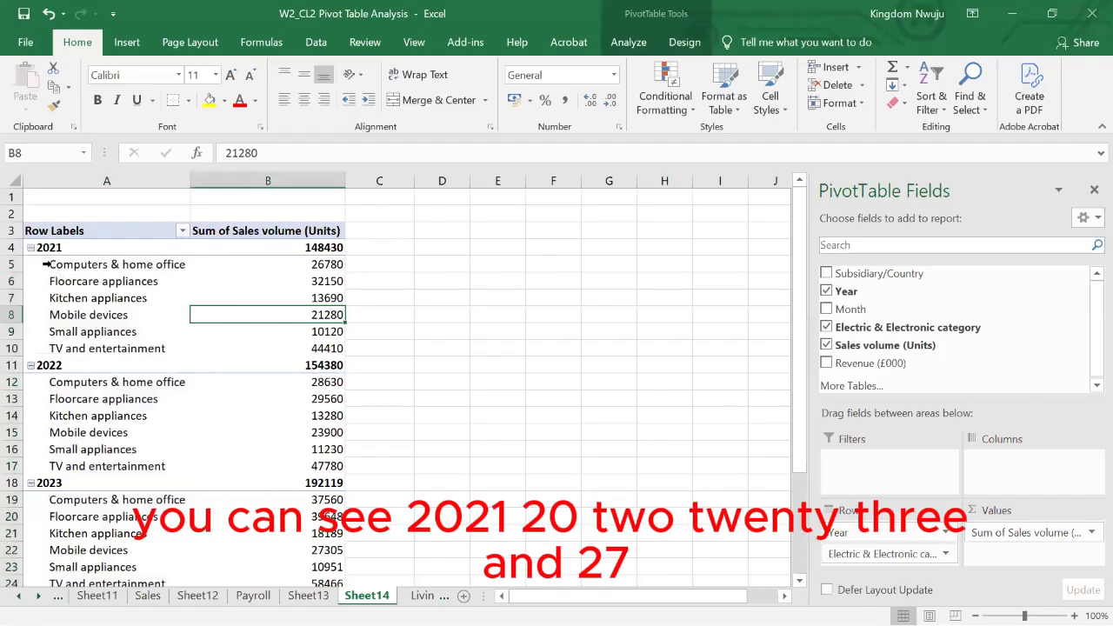
scroll(96, 364, down, 5)
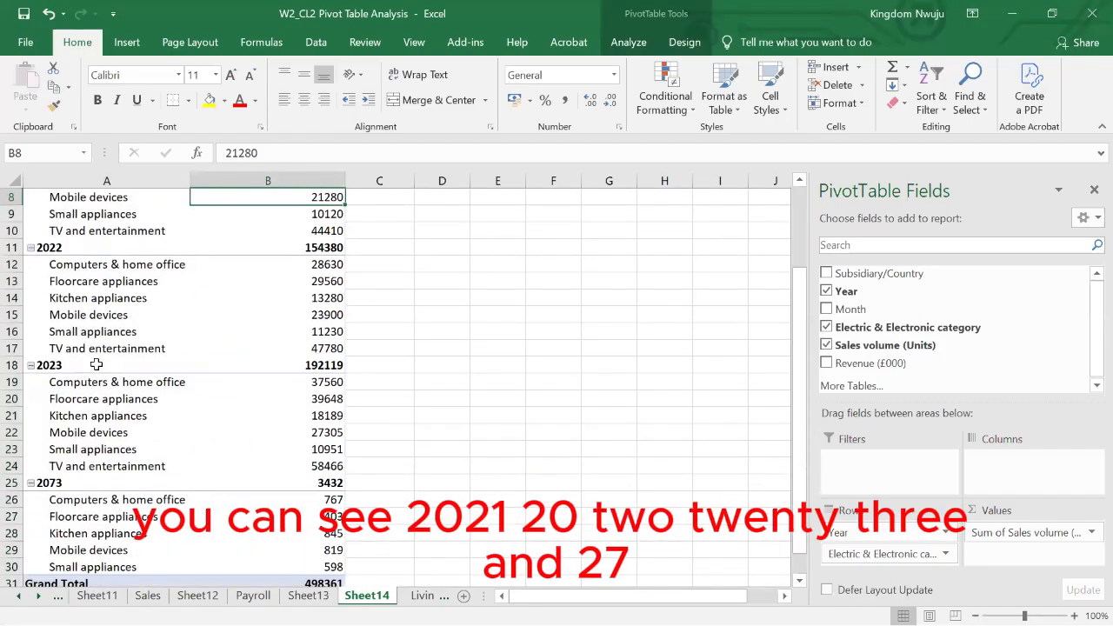
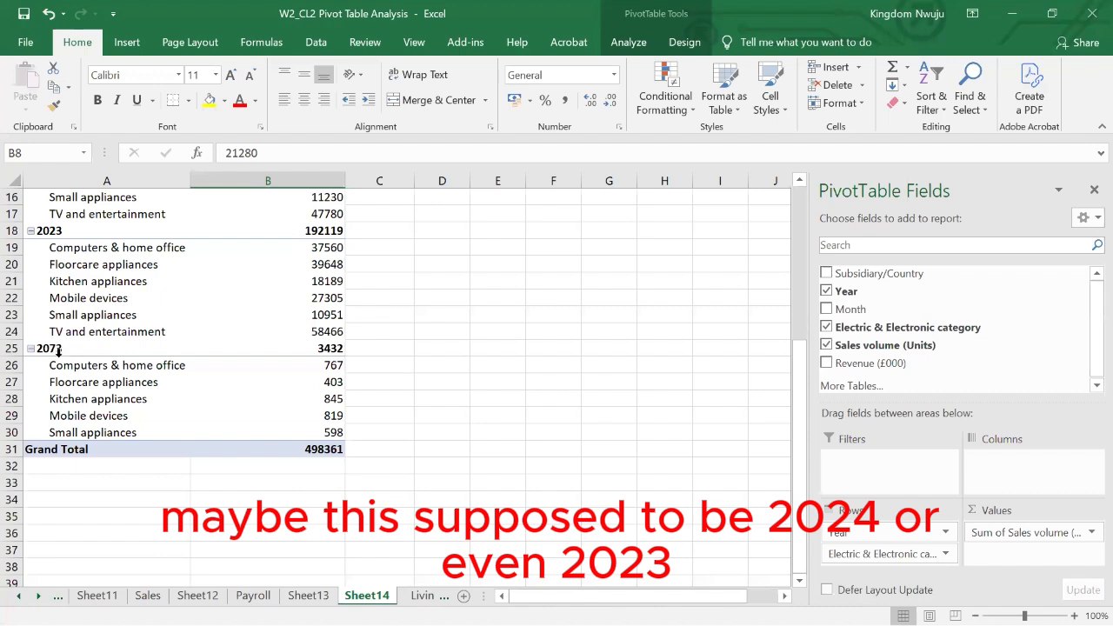
- Convert the data range B3:G644 on the Livingston & Presley Dataset sheet into a table with headers
scroll(66, 361, up, 1)
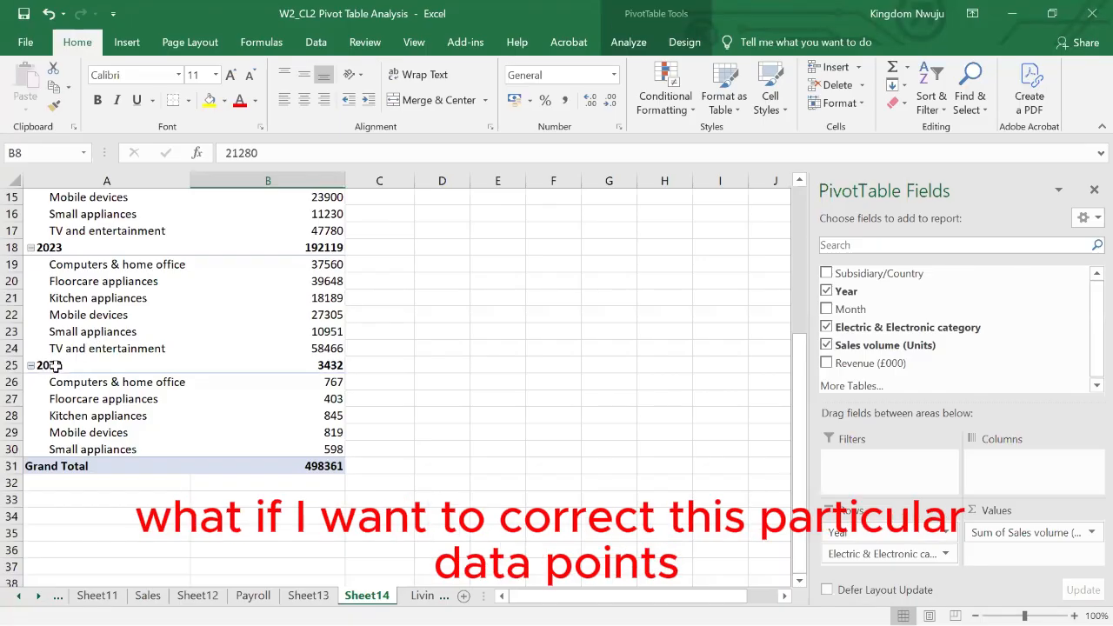
click(422, 594)
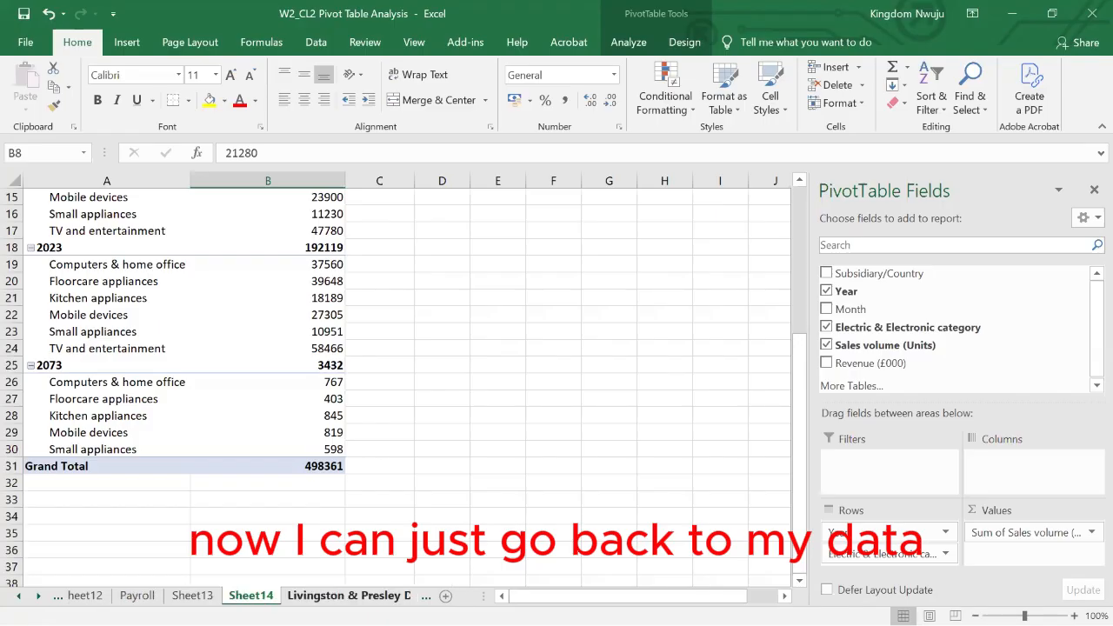
click(383, 388)
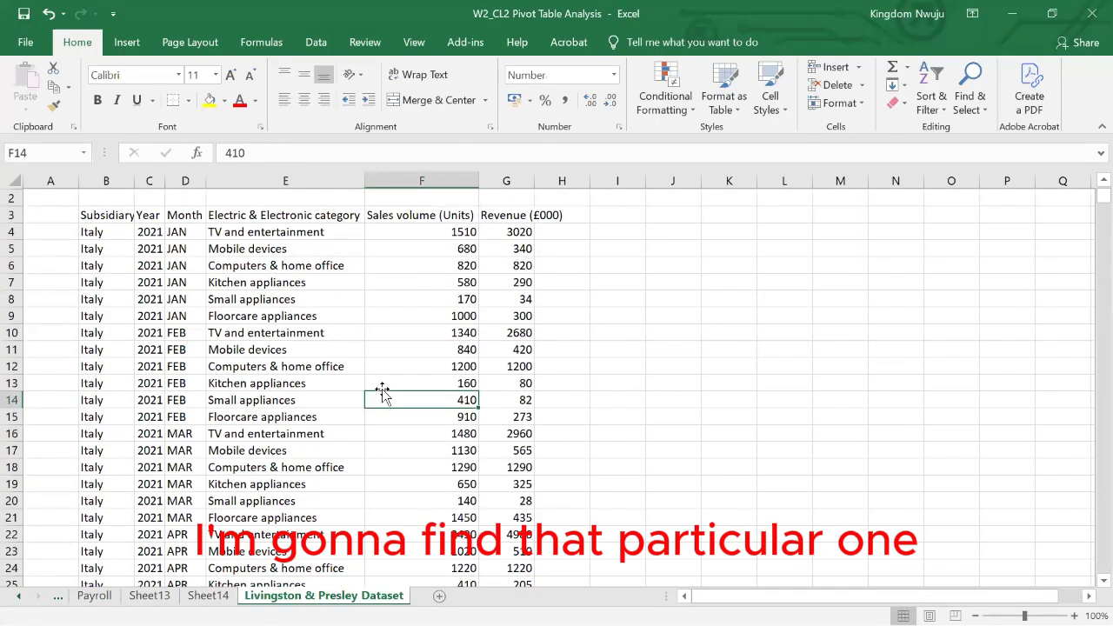
scroll(383, 389, up, 1)
scroll(383, 388, right, 1)
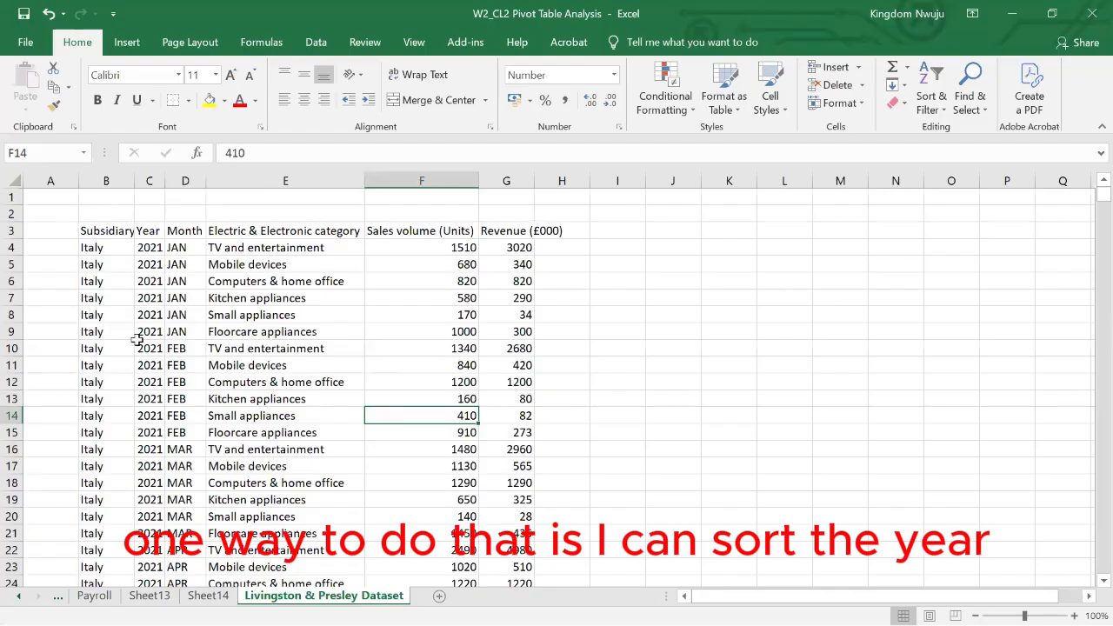
click(146, 297)
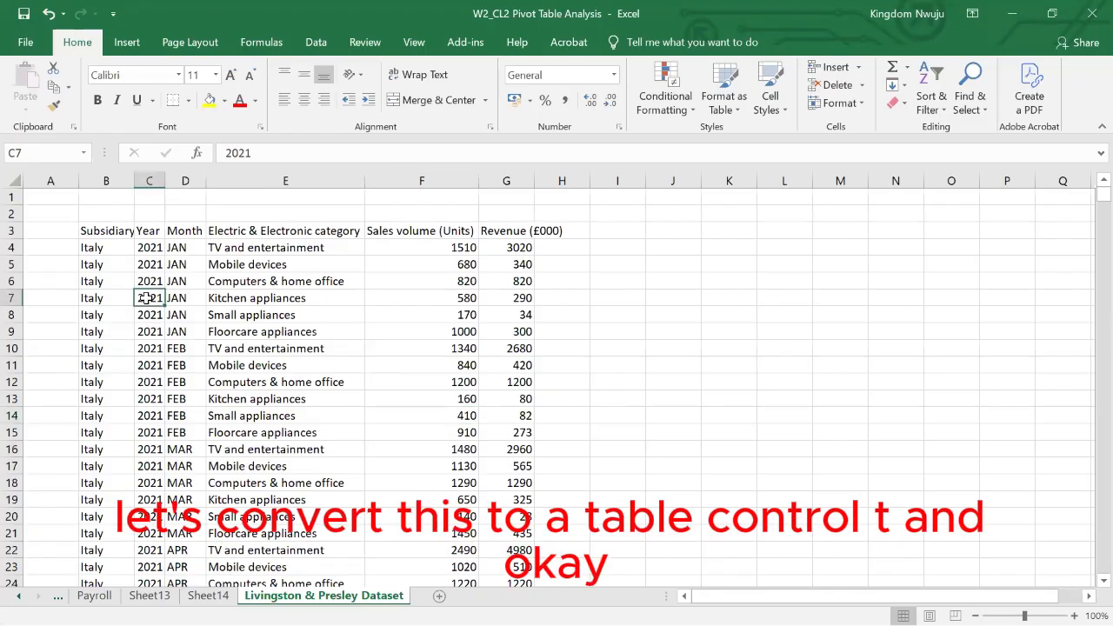
key(ctrl+t)
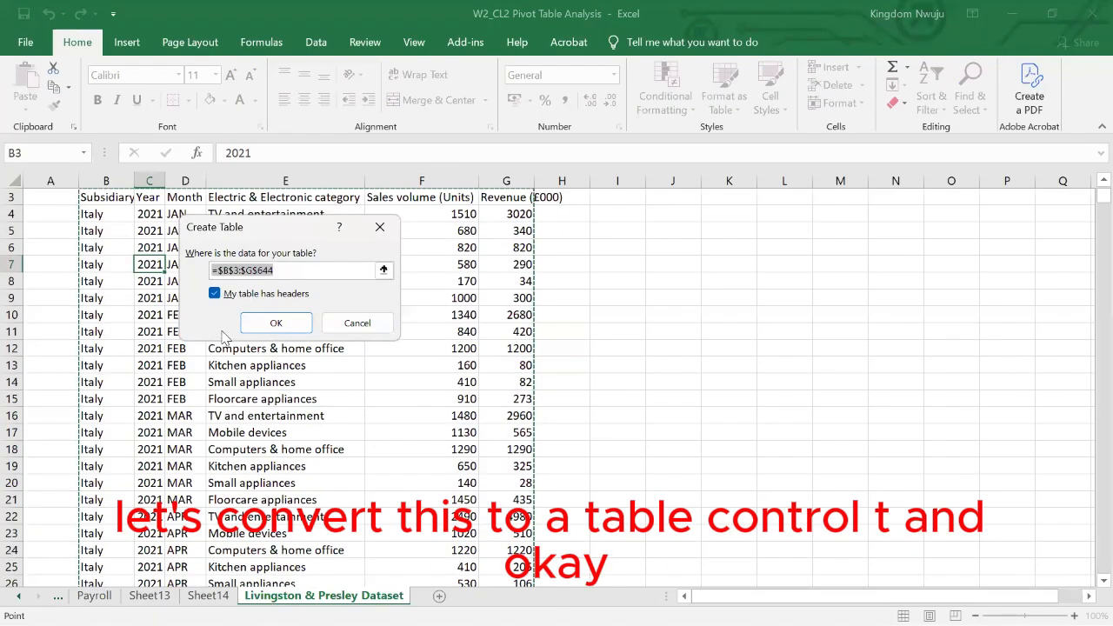
click(268, 324)
click(286, 293)
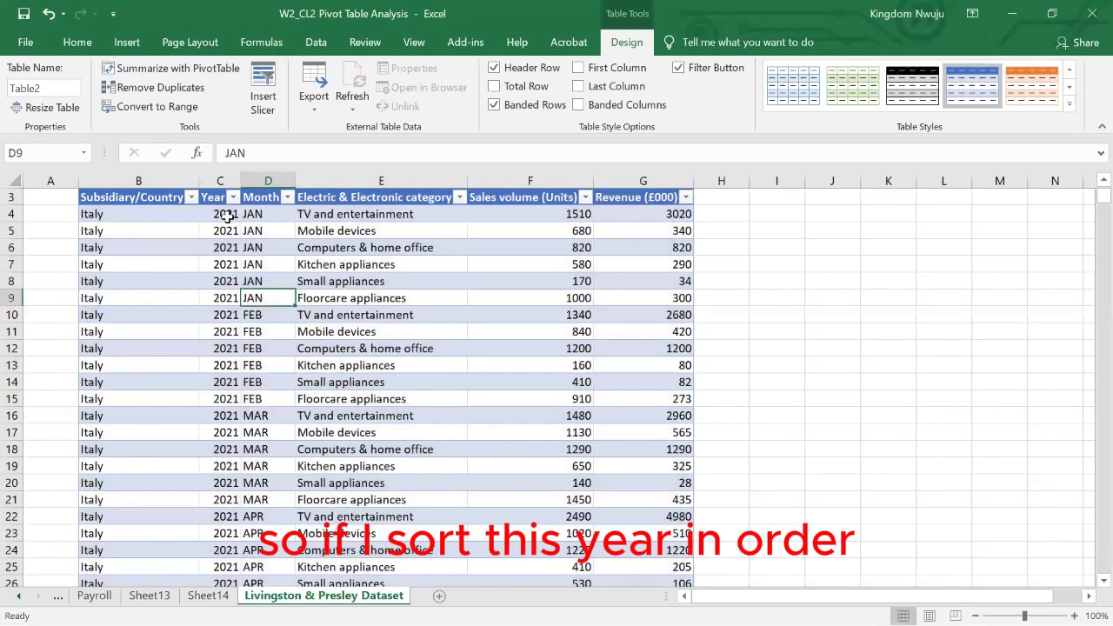
- Sort the Livingston & Presley table by Year from smallest to largest
click(231, 209)
click(233, 198)
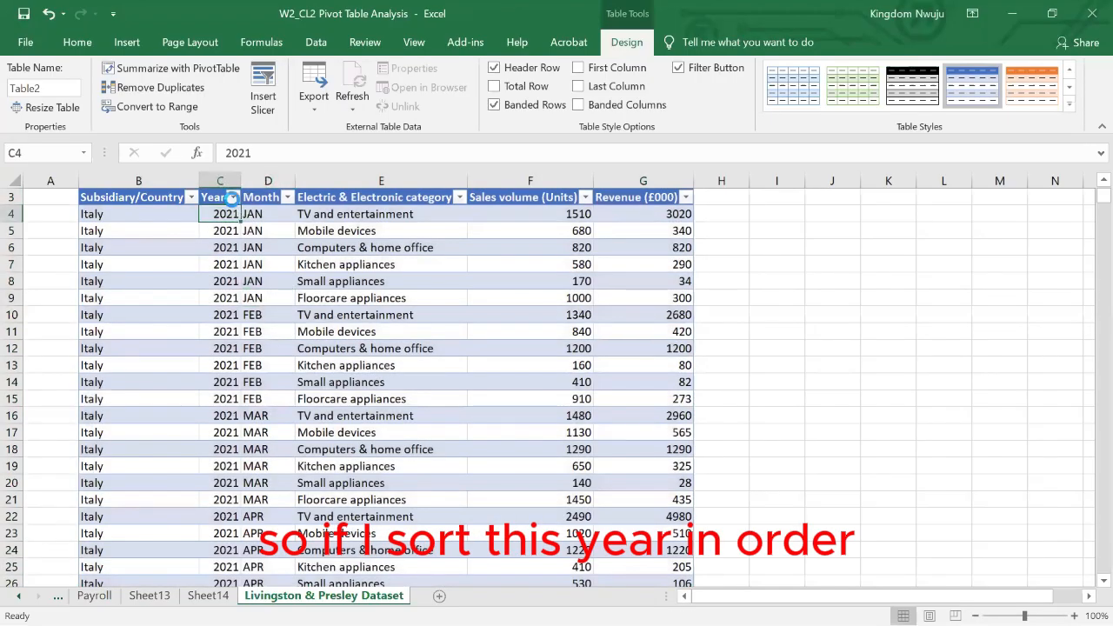
click(160, 220)
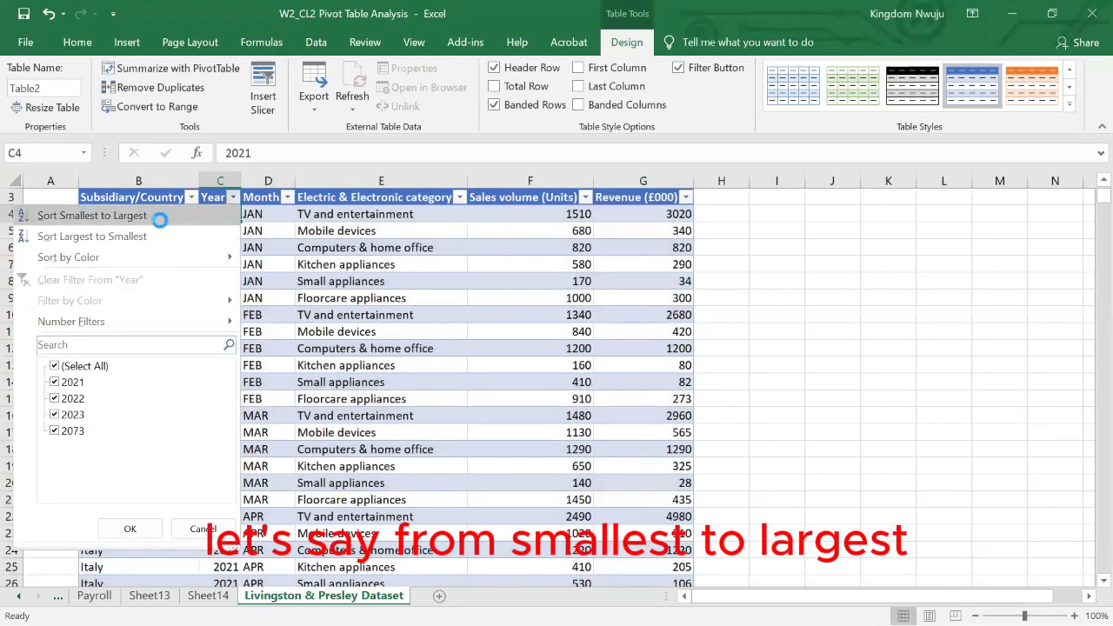
click(233, 348)
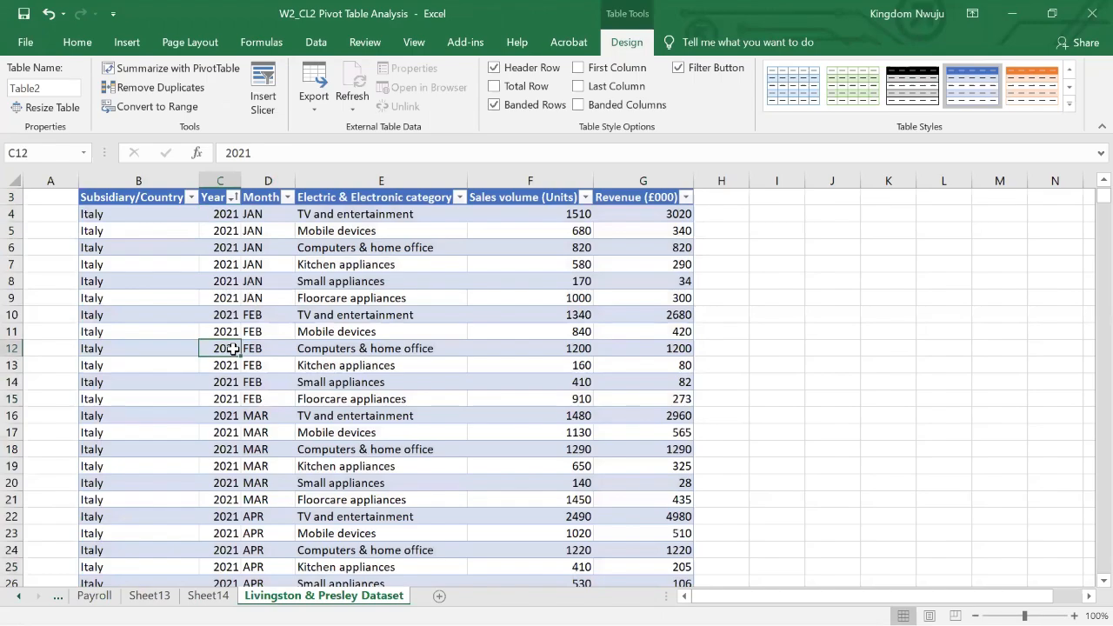
- Correct the 2073 entries at the end of the Year column by filling 2023 from C638 down to C644
scroll(233, 349, down, 7)
scroll(233, 350, down, 20)
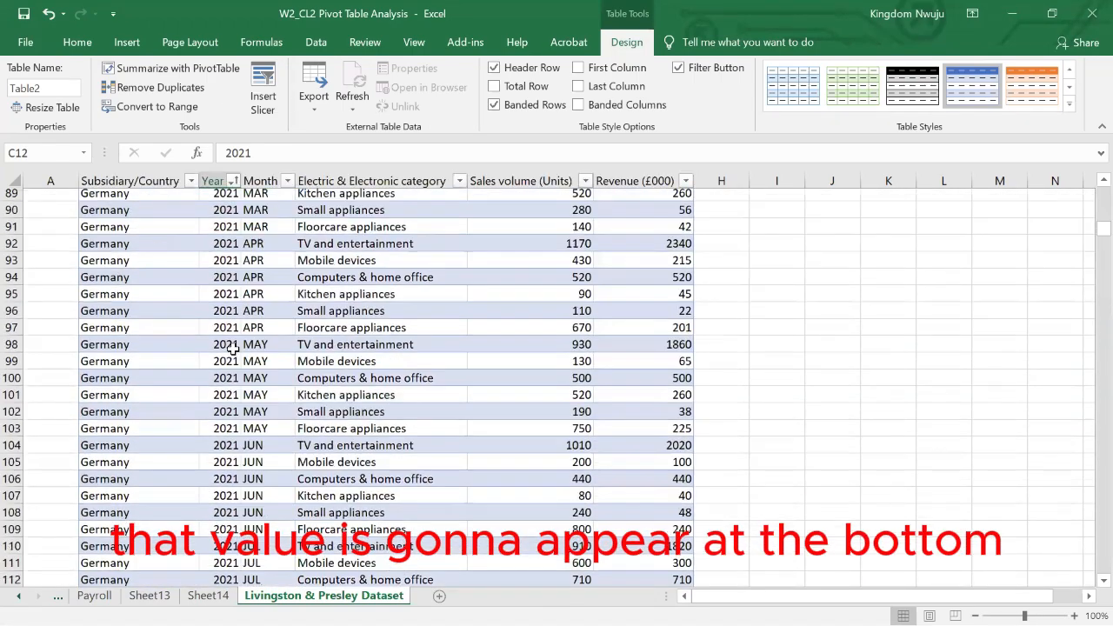
scroll(233, 348, down, 20)
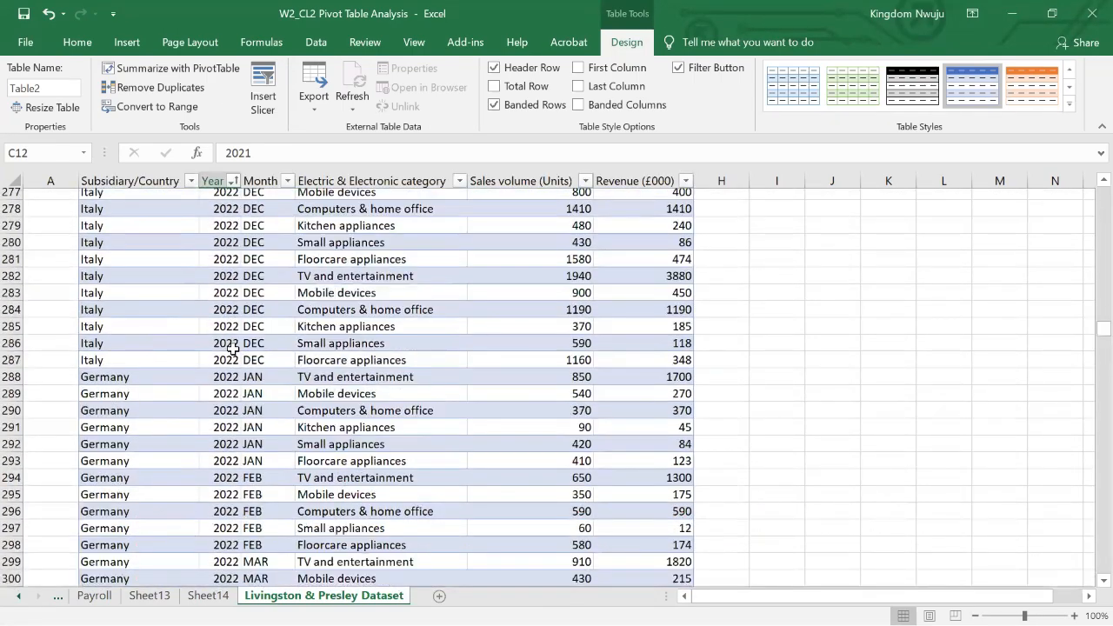
scroll(233, 347, down, 20)
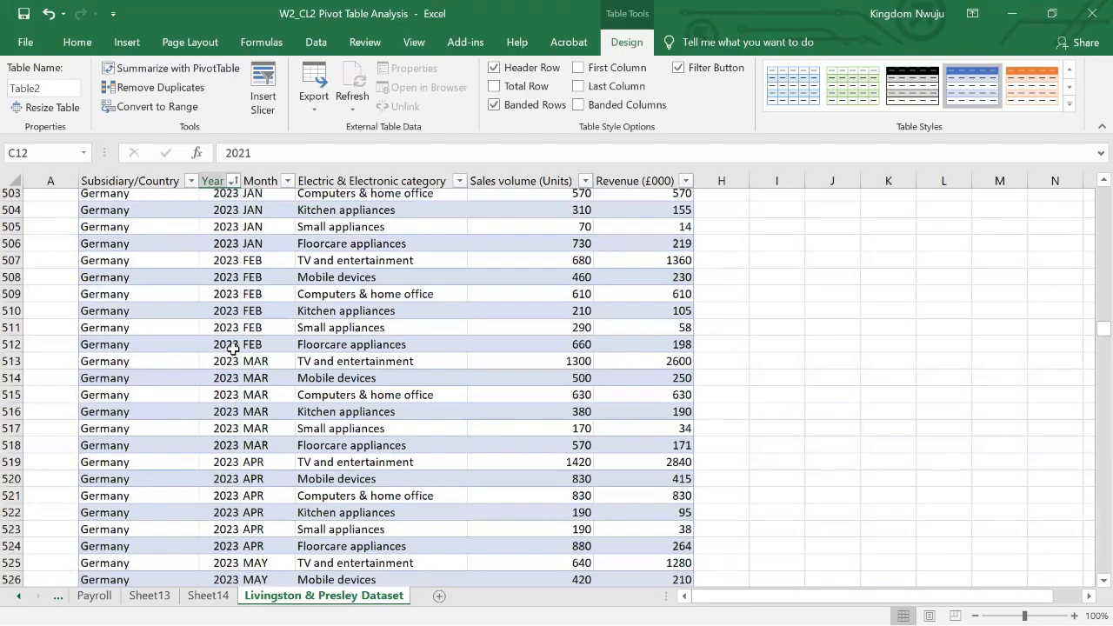
scroll(233, 349, down, 20)
scroll(233, 349, up, 14)
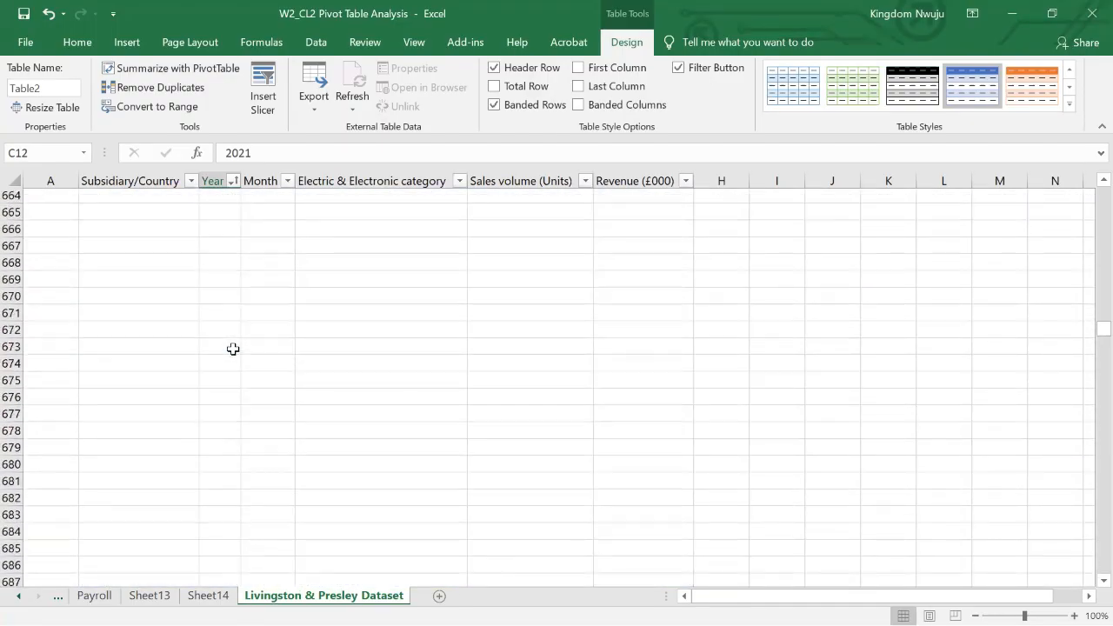
scroll(234, 349, up, 5)
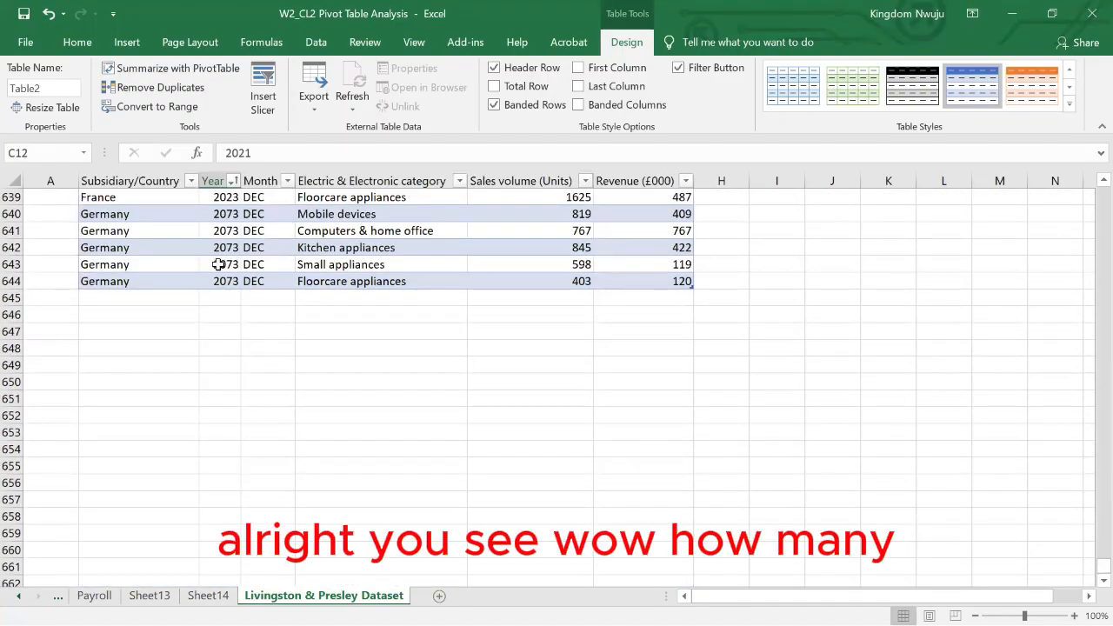
scroll(223, 273, up, 2)
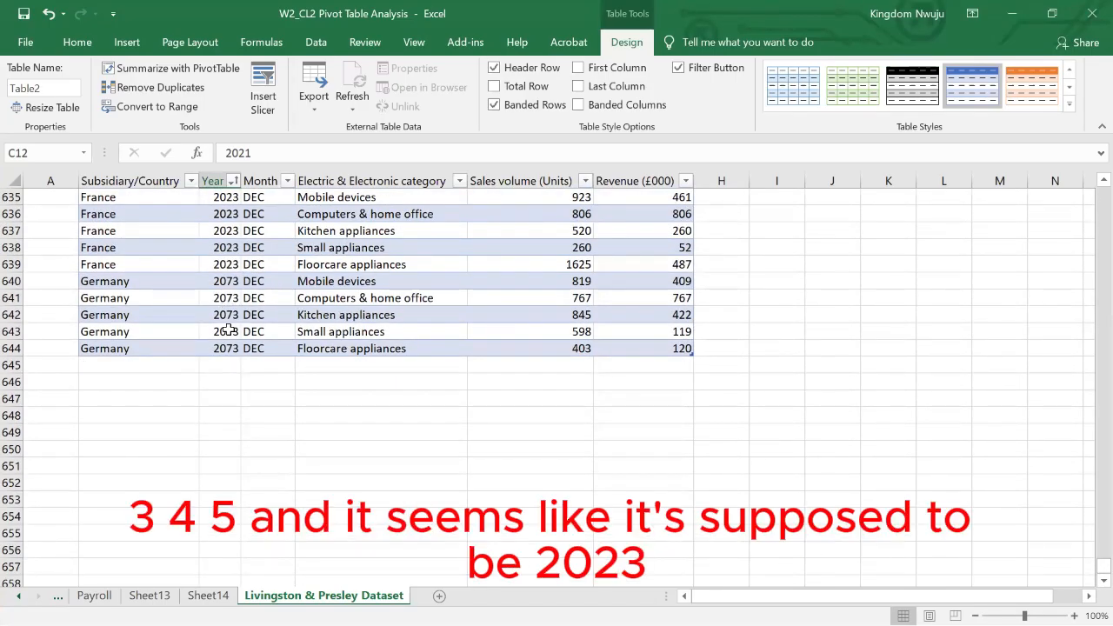
click(226, 248)
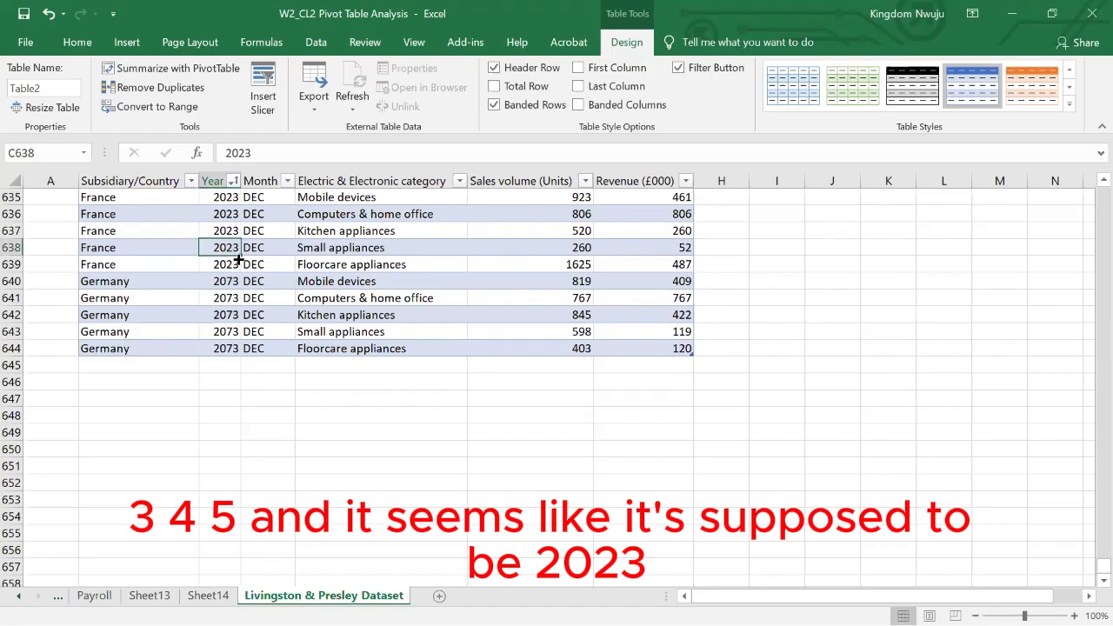
drag(240, 256, 241, 290)
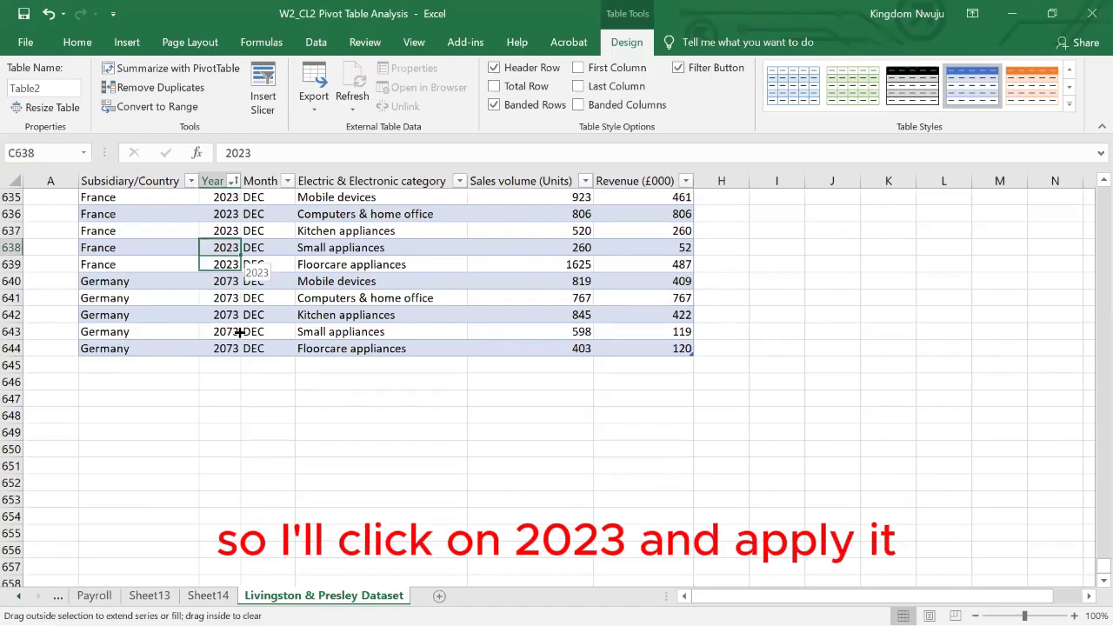
drag(240, 351, 233, 349)
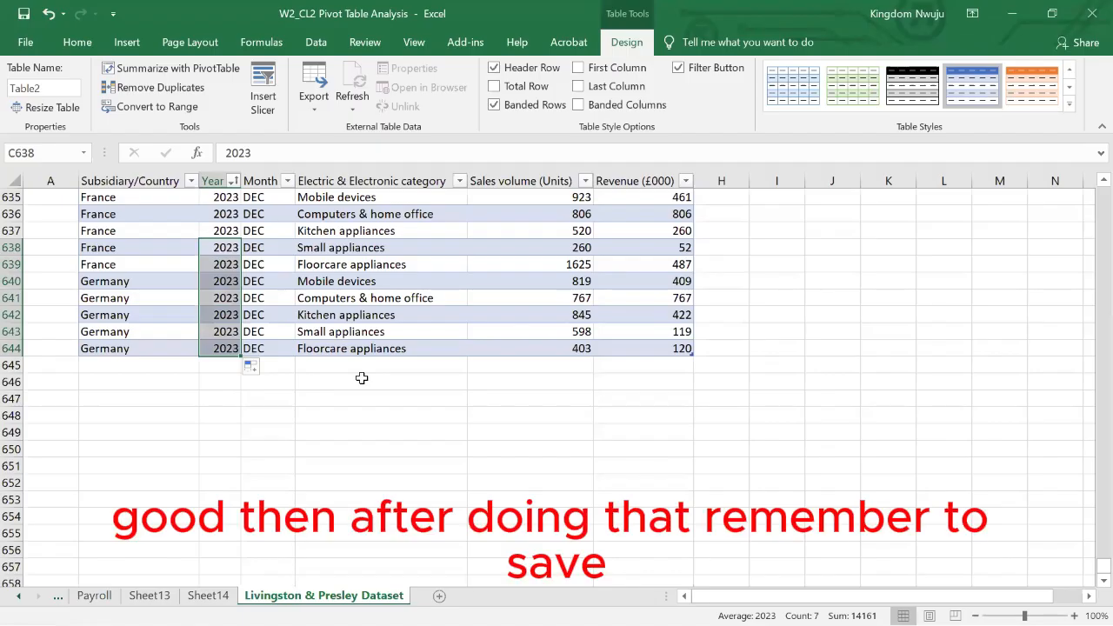
click(360, 380)
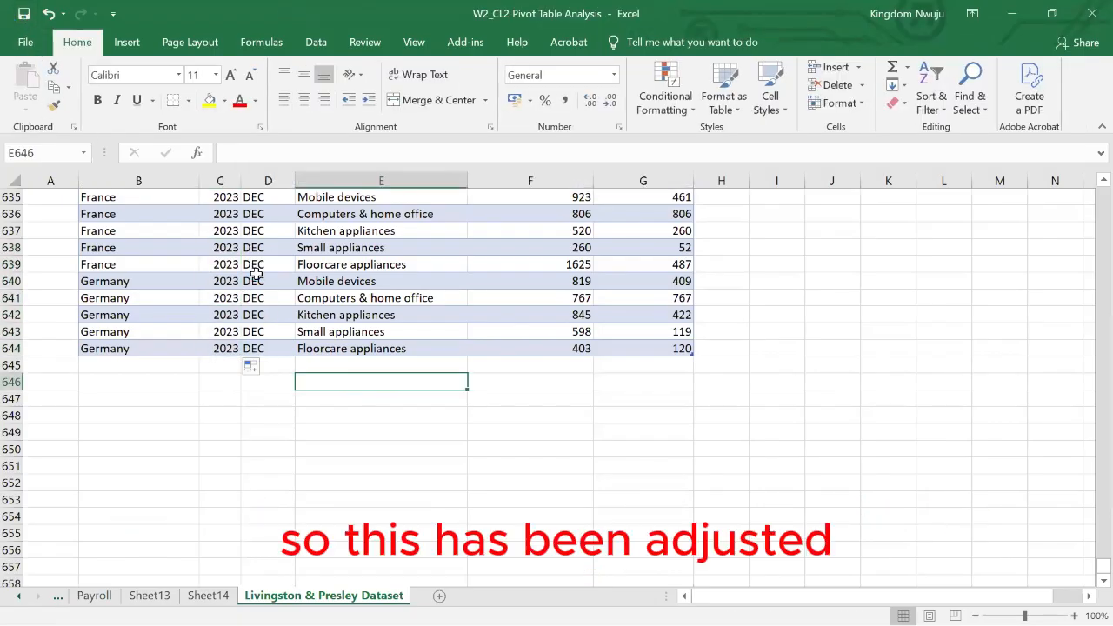
scroll(257, 274, up, 10)
scroll(256, 274, up, 20)
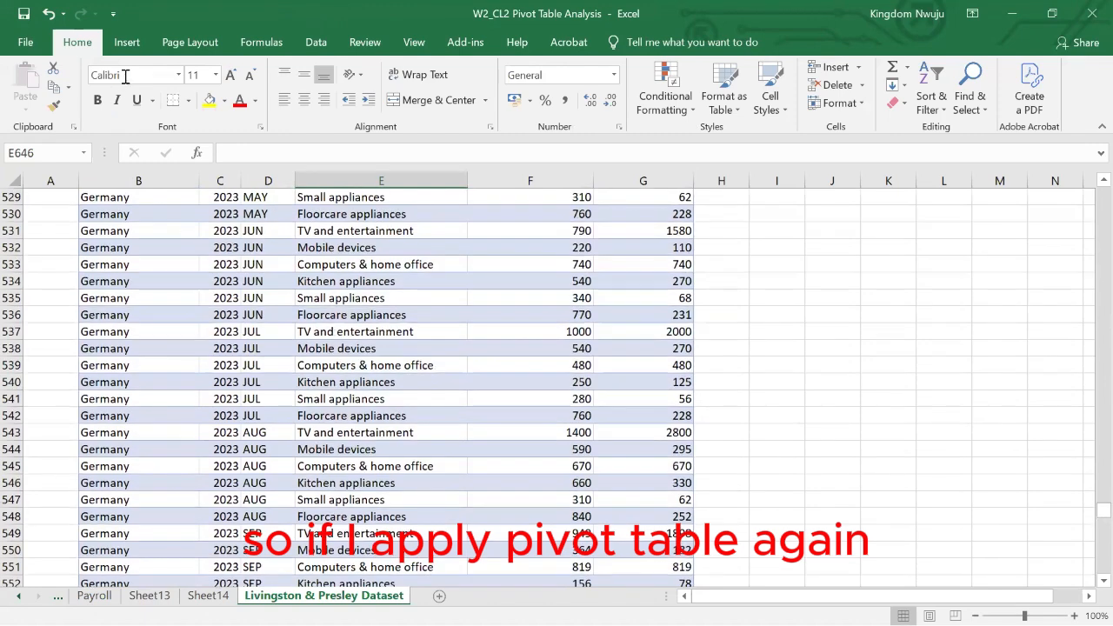
click(127, 42)
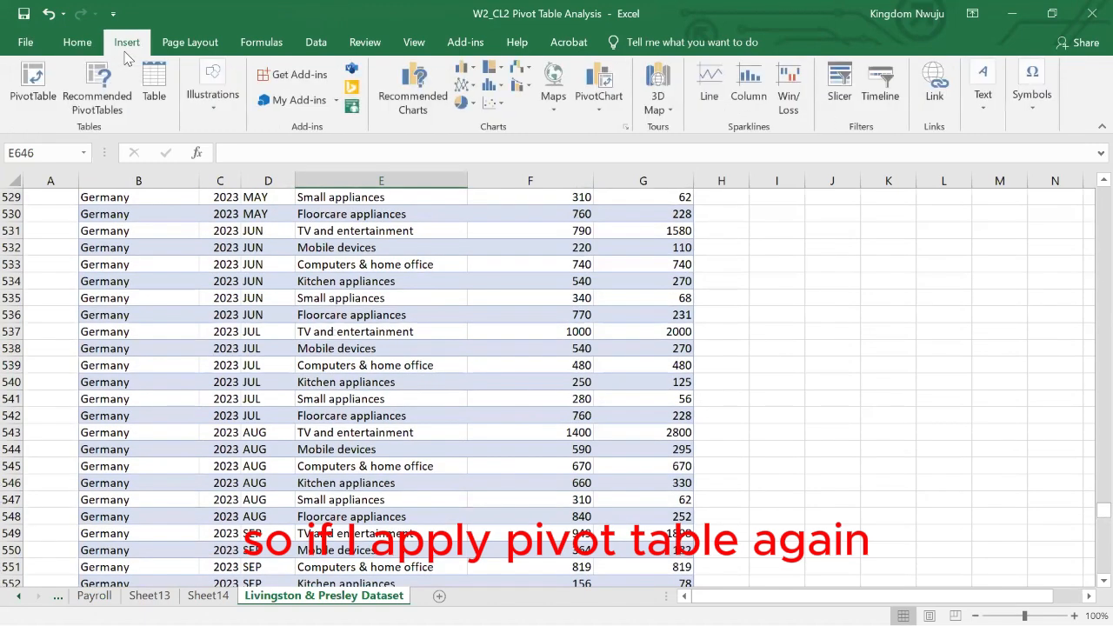
click(35, 80)
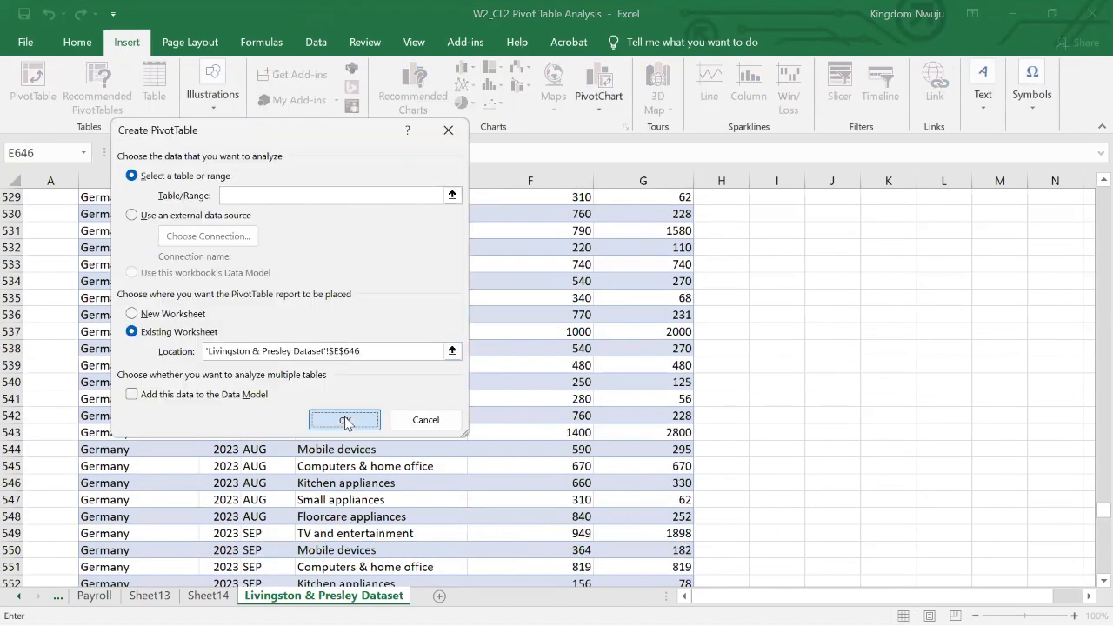
click(425, 420)
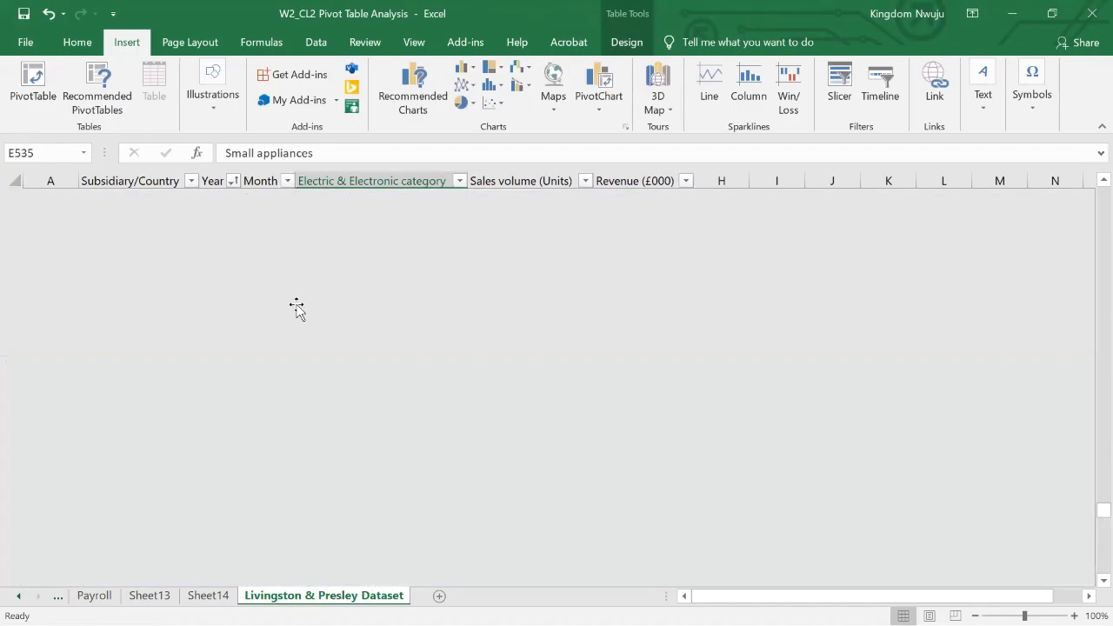
- Create a pivot table from the whole corrected table on a new worksheet, with Year as rows and Sales volume (Units) as values
drag(88, 231, 638, 551)
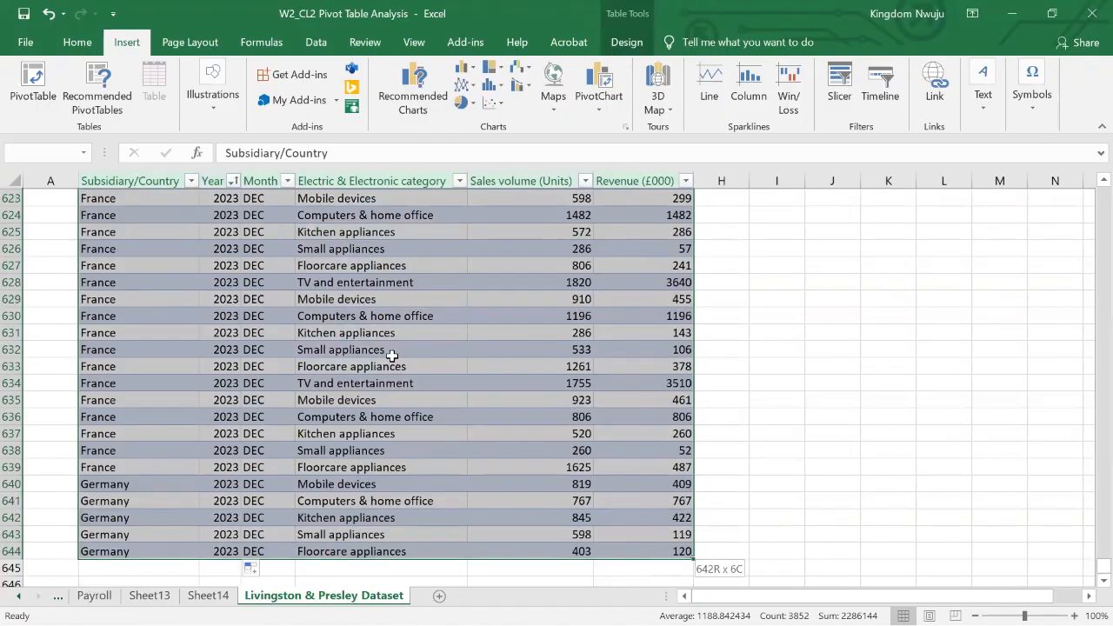
click(32, 93)
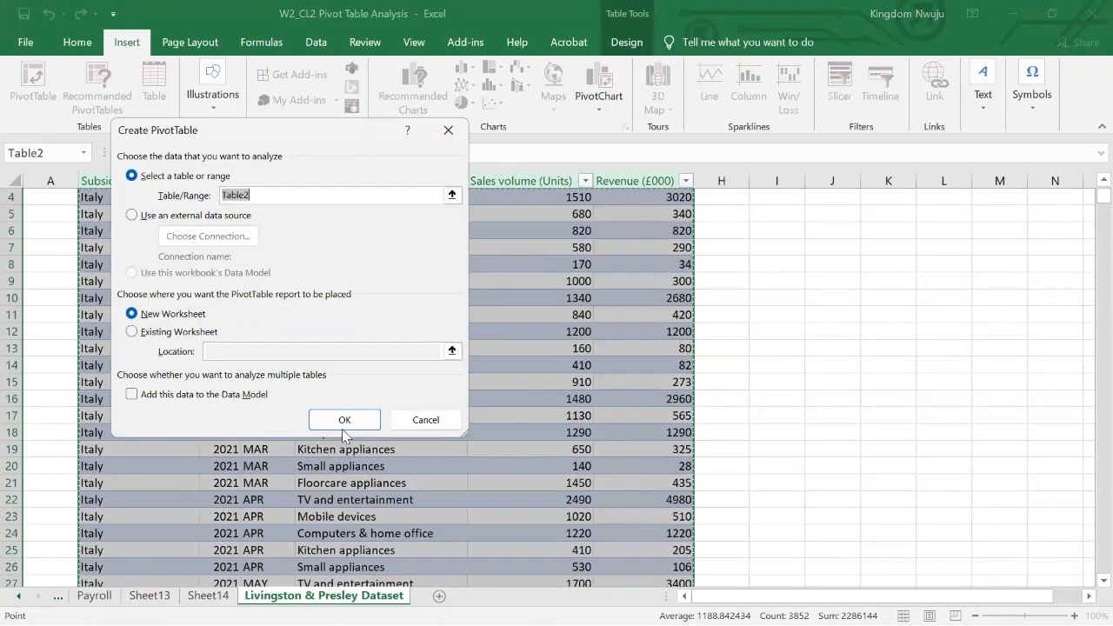
click(344, 420)
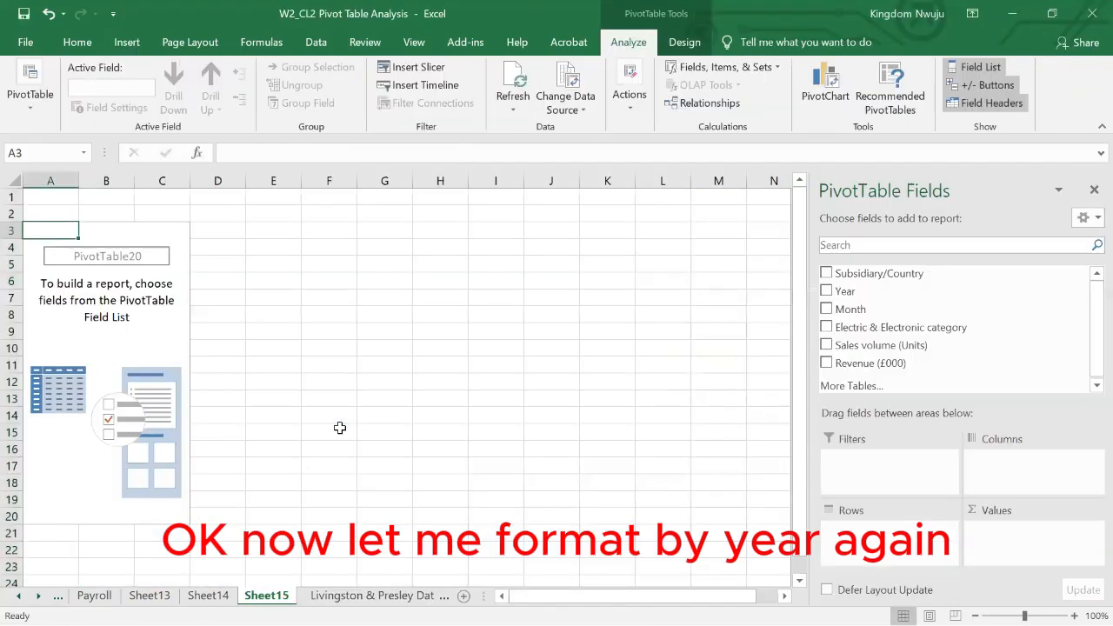
drag(844, 291, 865, 549)
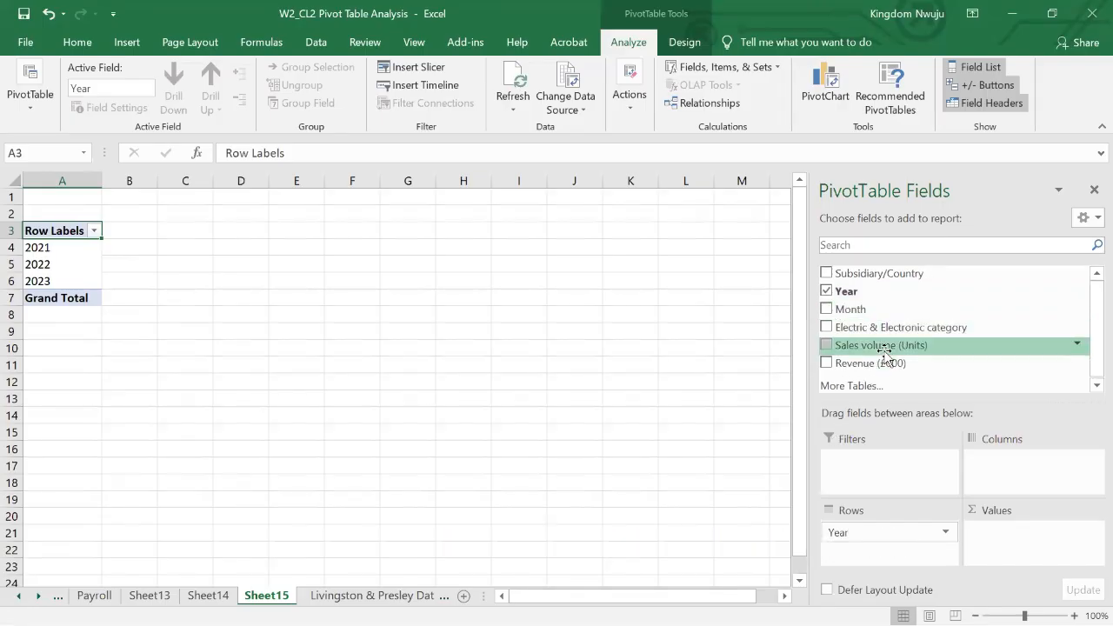
drag(886, 352, 1013, 544)
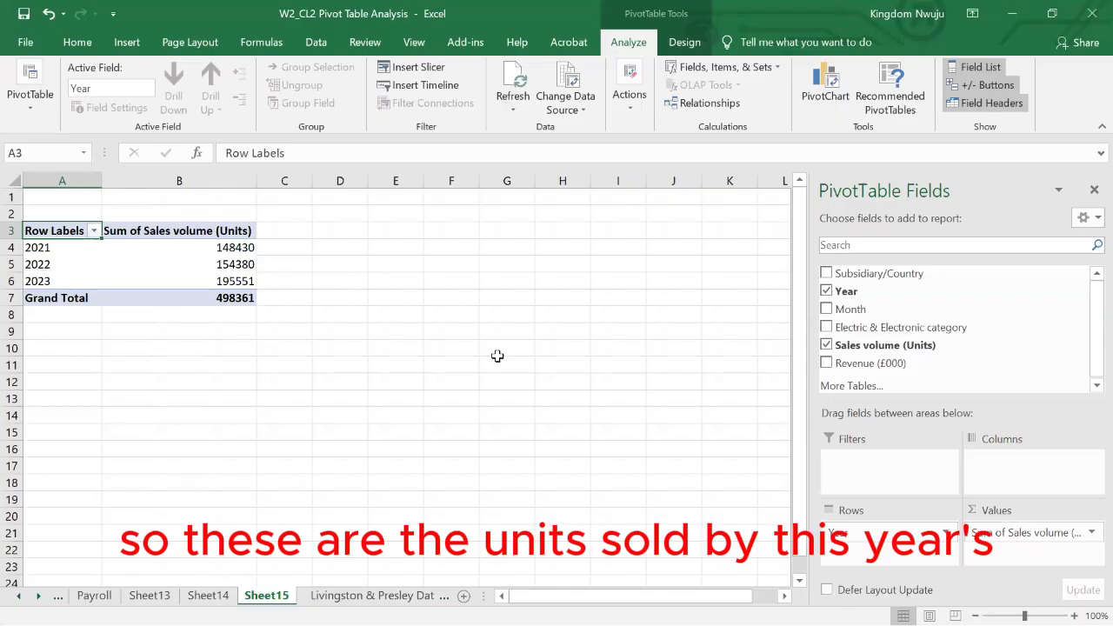
- Insert a clustered column pivot chart of the sales volume by year on Sheet15
scroll(16, 281, up, 7)
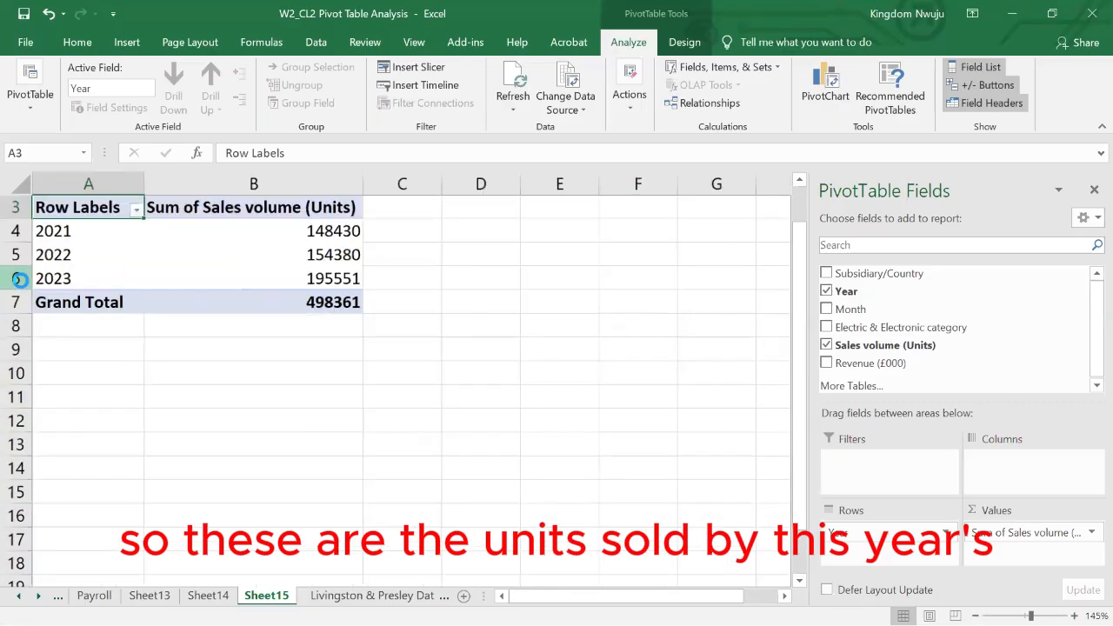
click(423, 266)
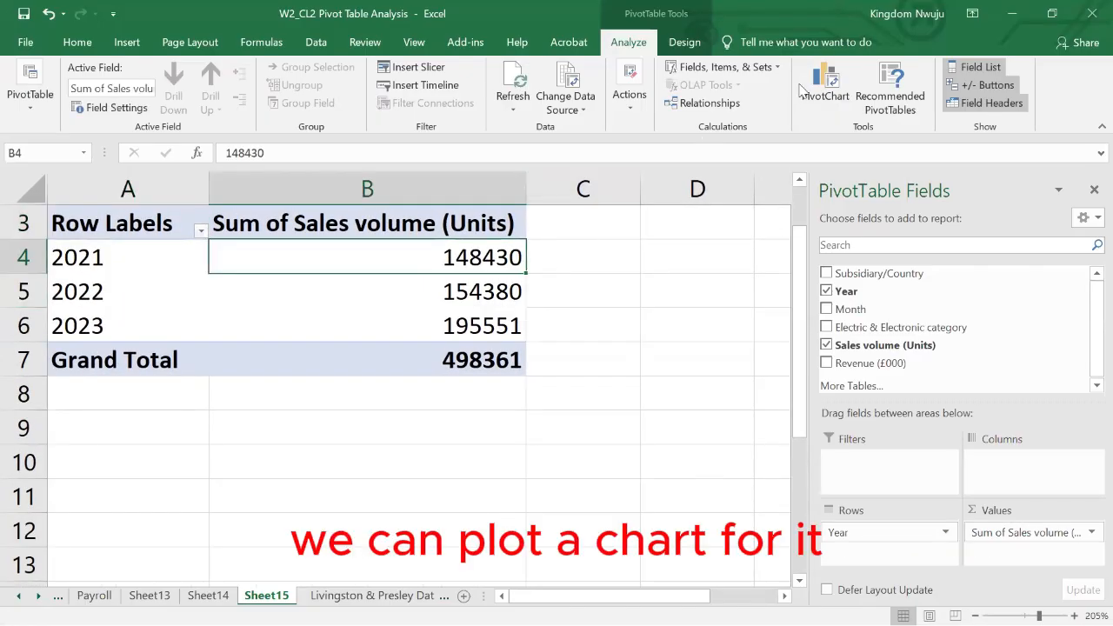
click(835, 94)
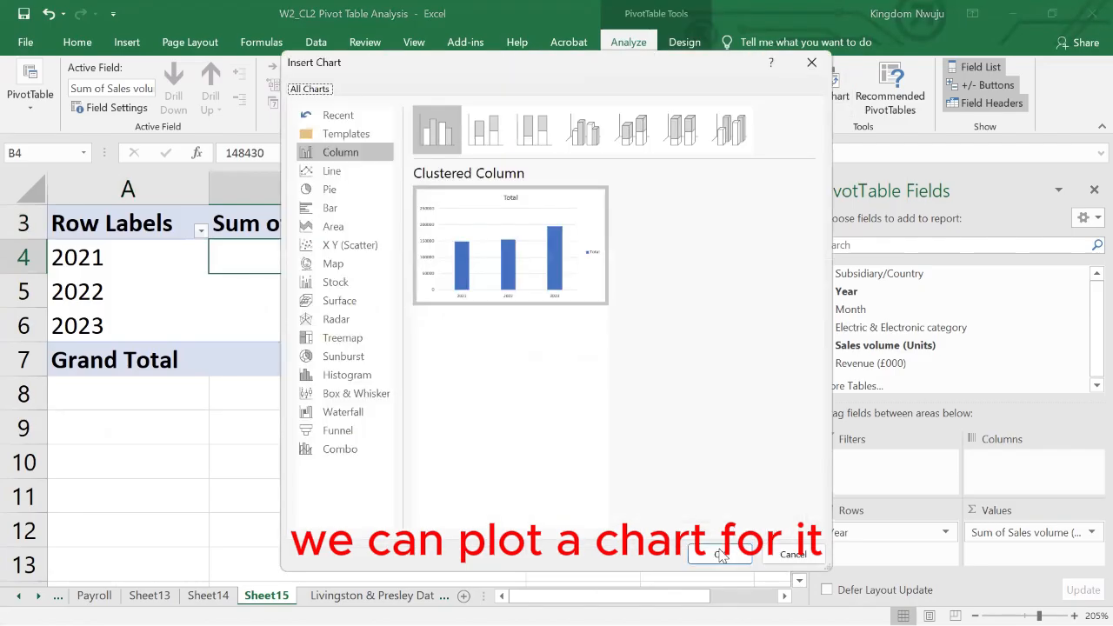
click(719, 553)
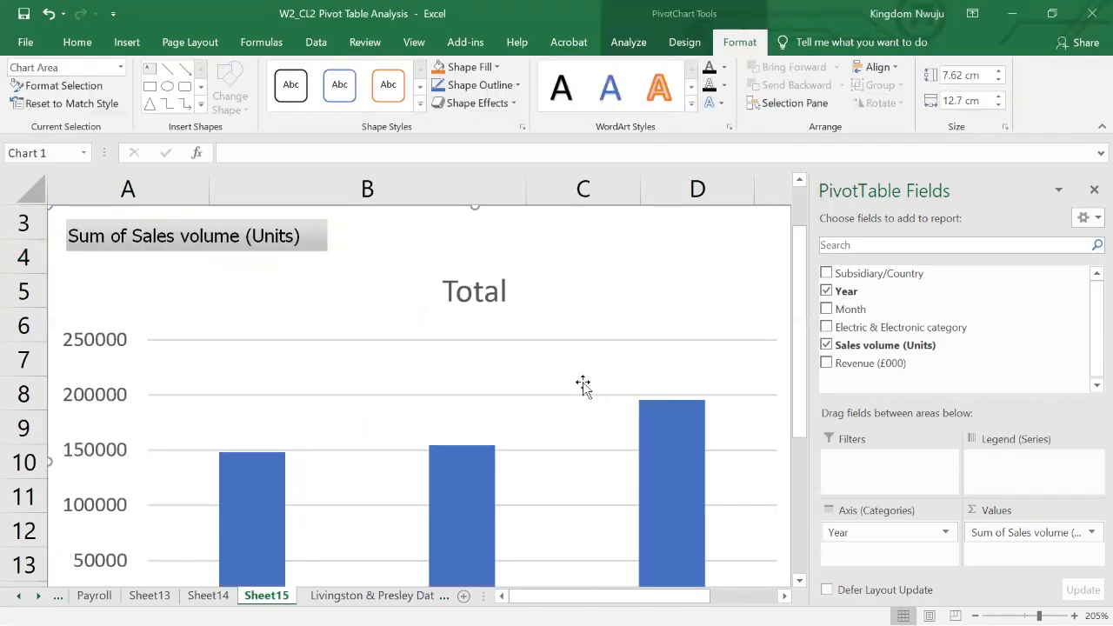
scroll(582, 385, down, 5)
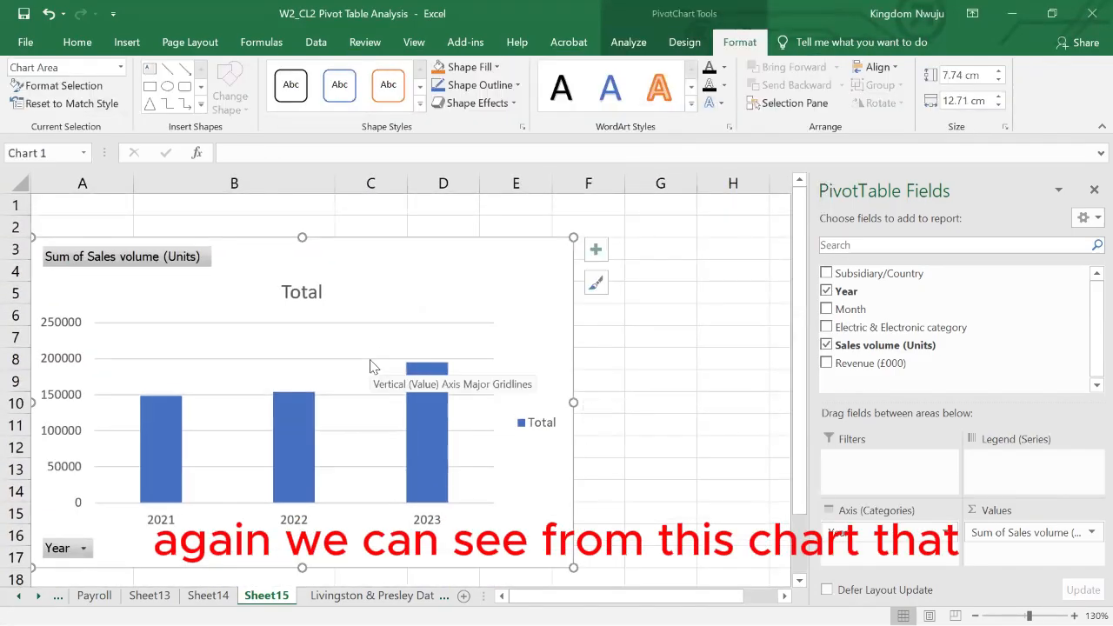
scroll(313, 377, down, 1)
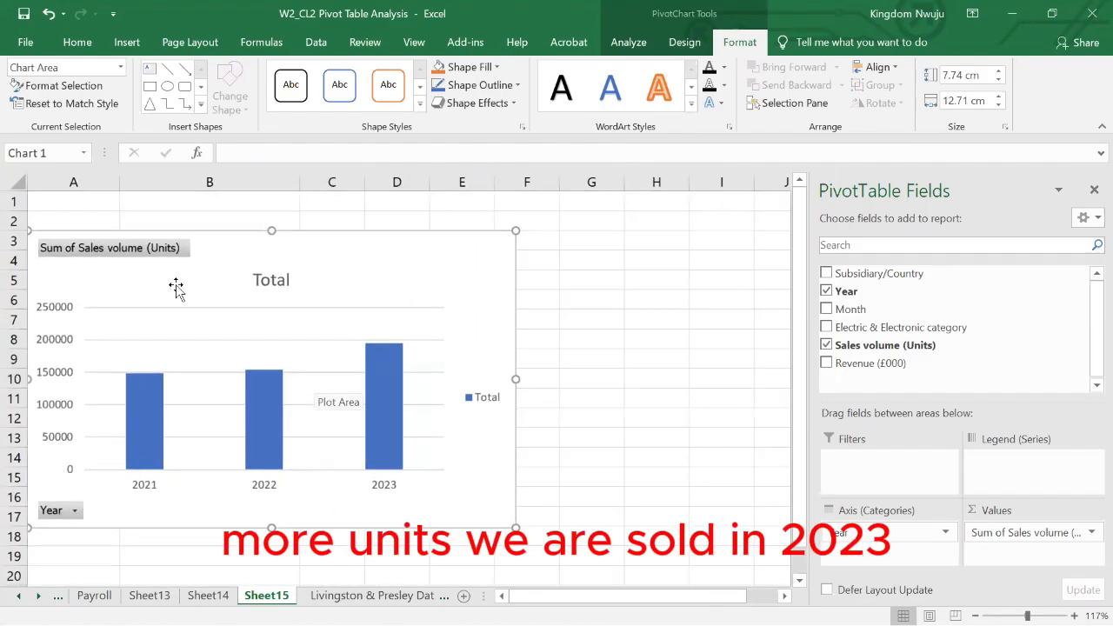
- Move the pivot chart on Sheet15 away from column A so that the year labels of the pivot table are uncovered
drag(161, 232, 269, 201)
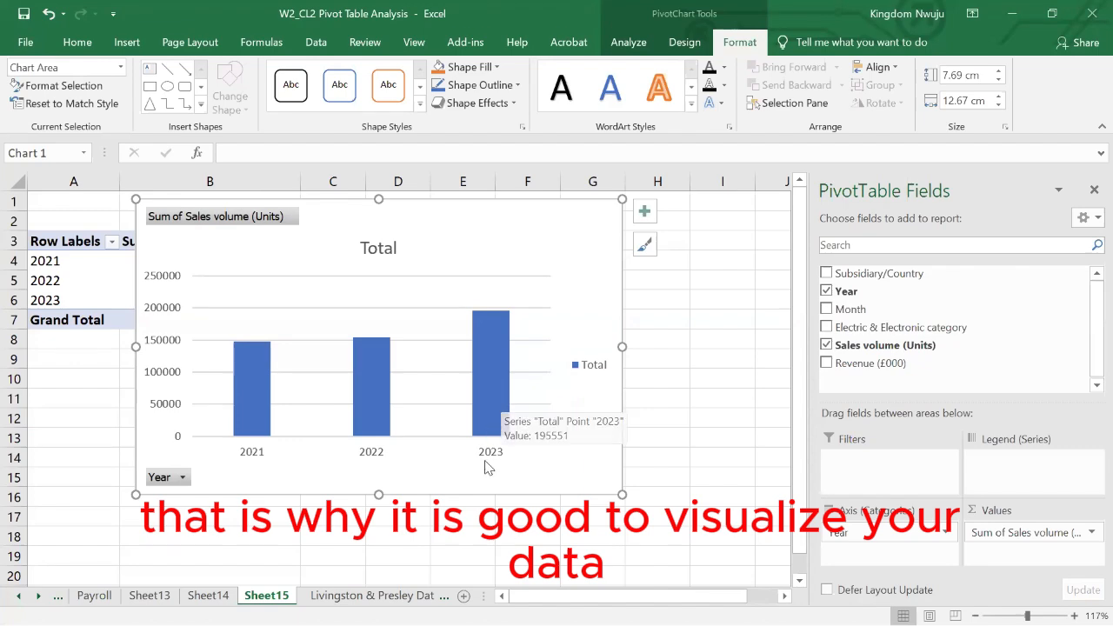
- Browse the raw rows of the Livingston & Presley Dataset sheet and compare them with the yearly sales chart on Sheet15
click(370, 596)
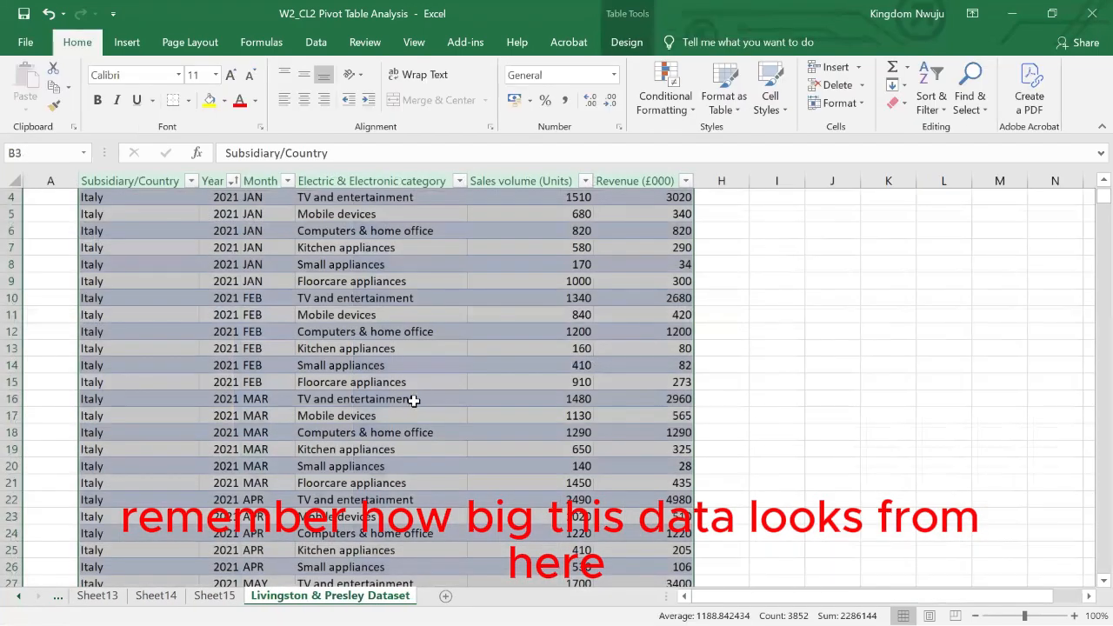
scroll(413, 401, down, 3)
drag(414, 401, 263, 390)
scroll(263, 390, up, 3)
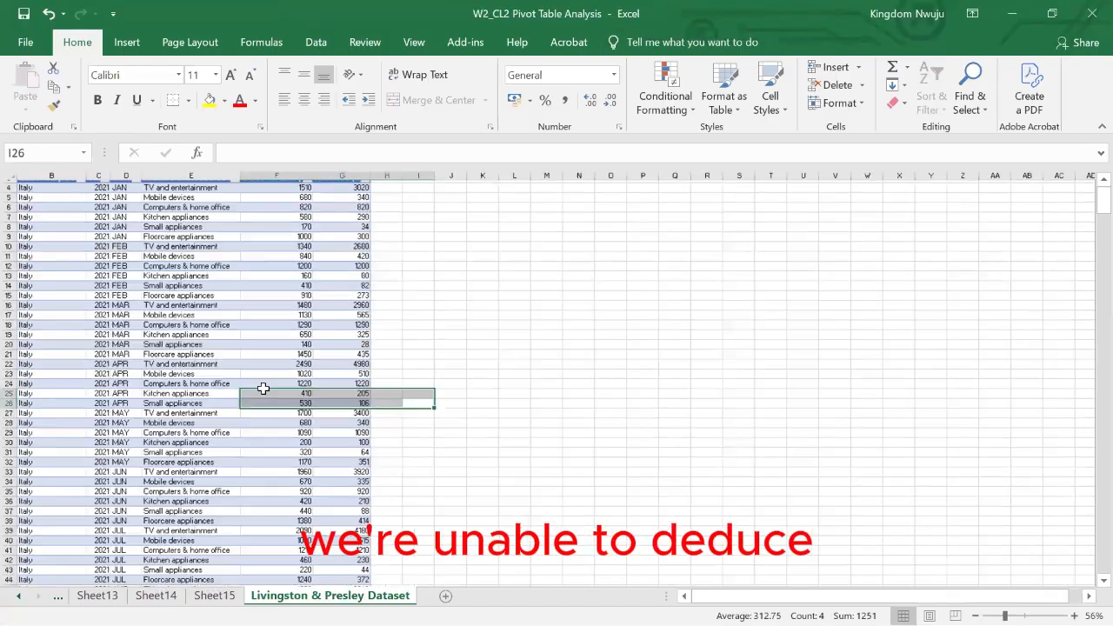
scroll(208, 374, left, 2)
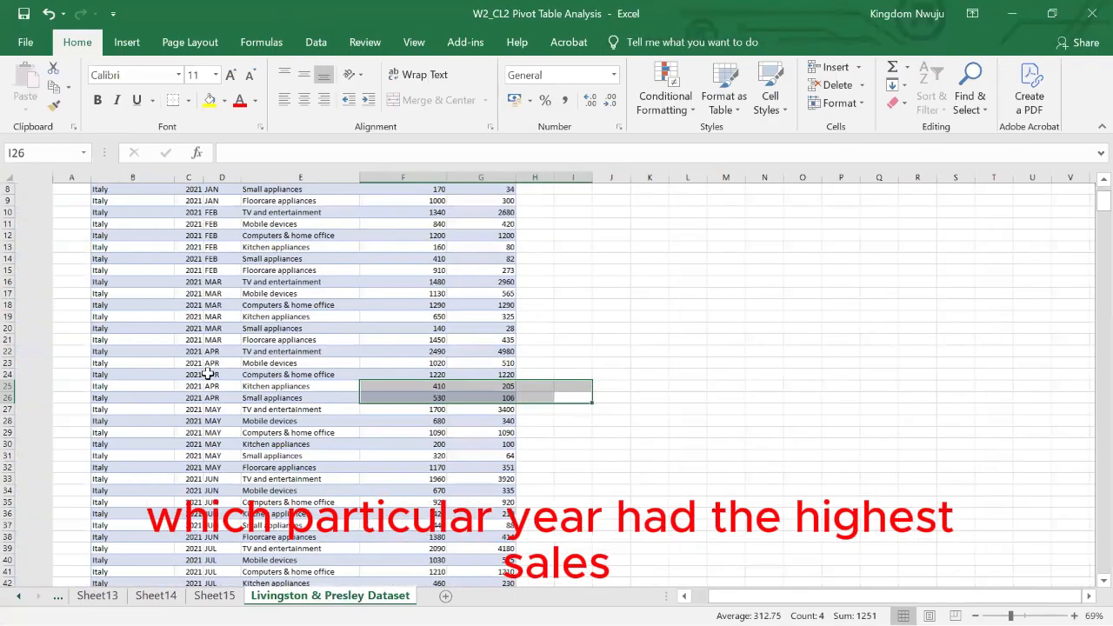
scroll(208, 374, up, 3)
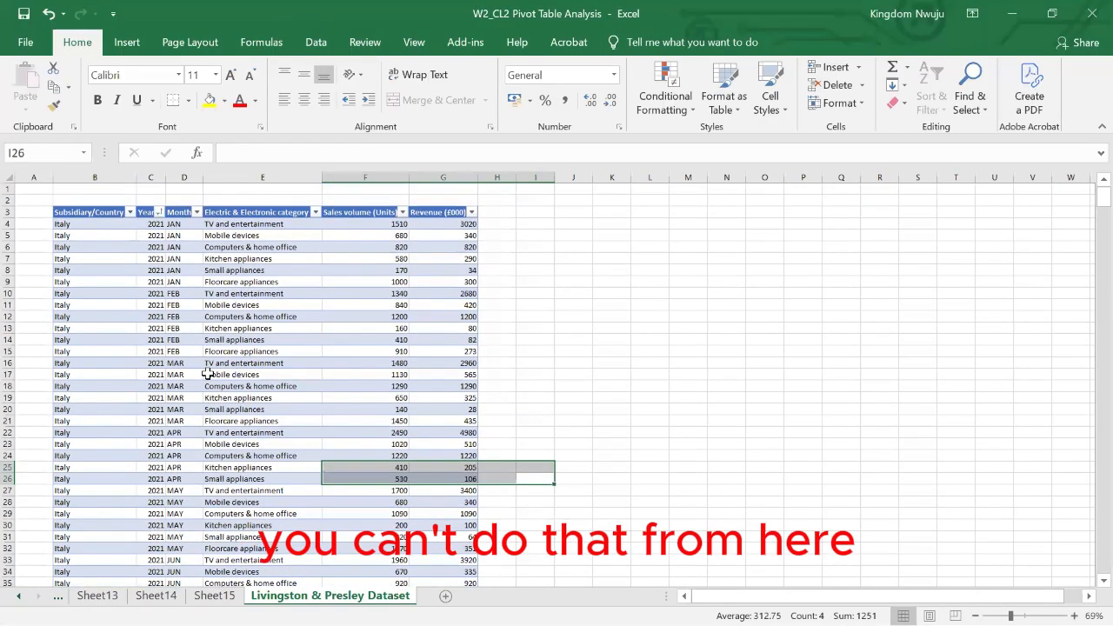
click(214, 596)
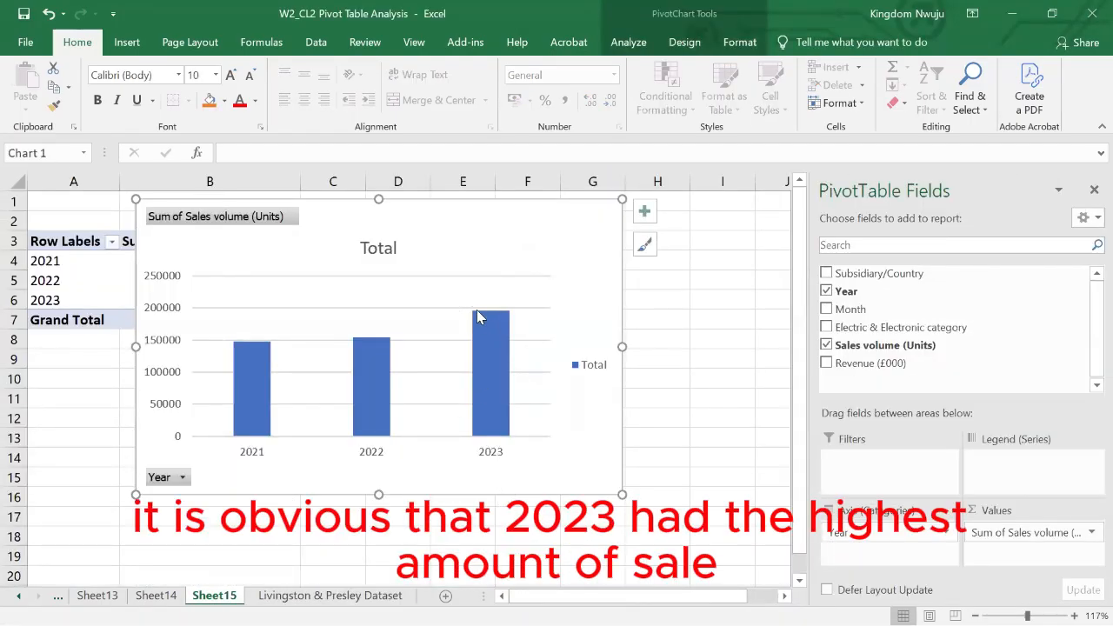
mouse_move(481, 320)
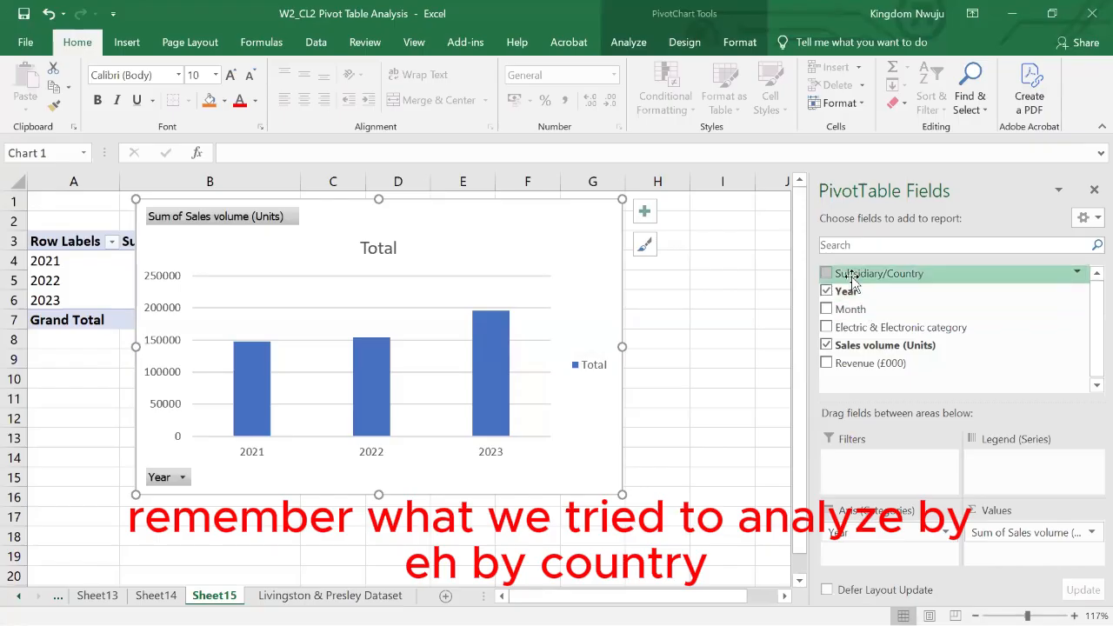
- Replace Year with Subsidiary/Country as the axis category of the pivot chart on Sheet15
drag(857, 274, 859, 550)
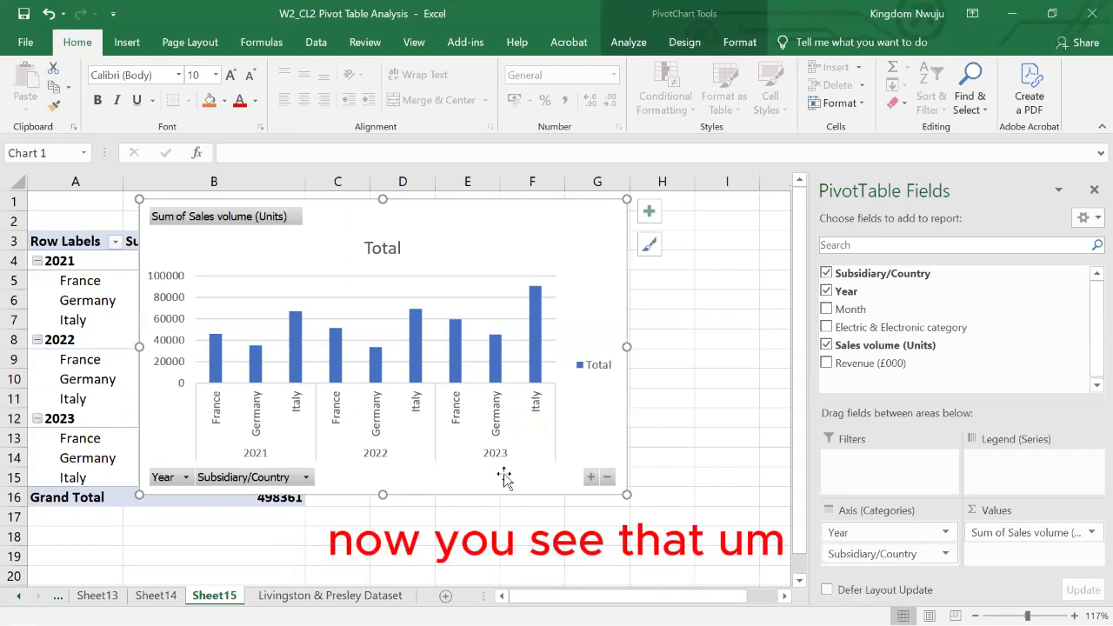
click(843, 532)
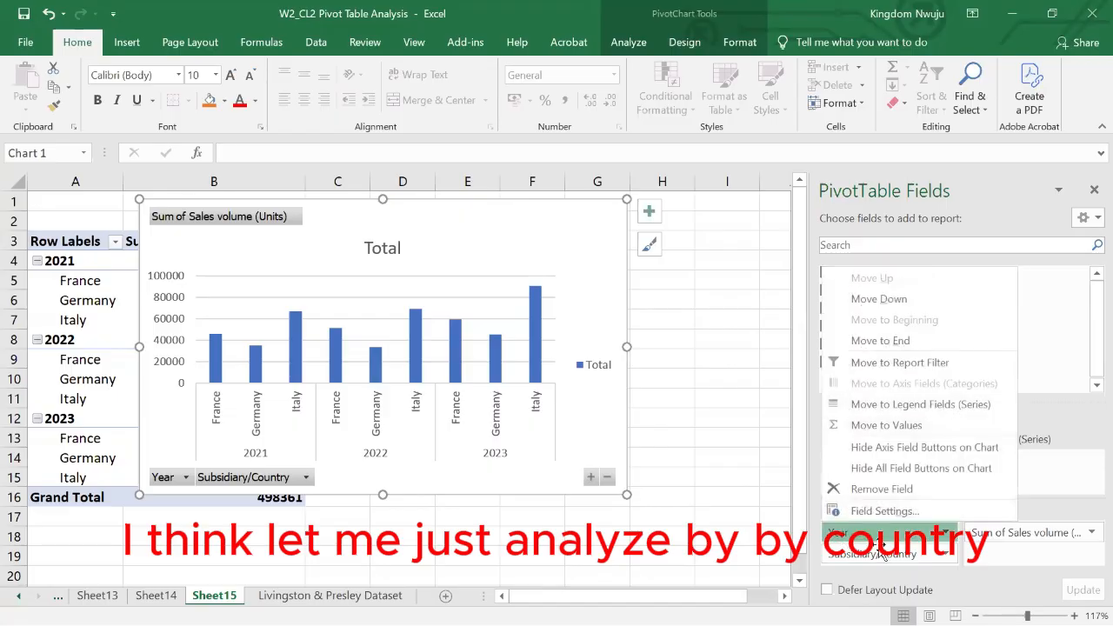
click(905, 555)
click(906, 555)
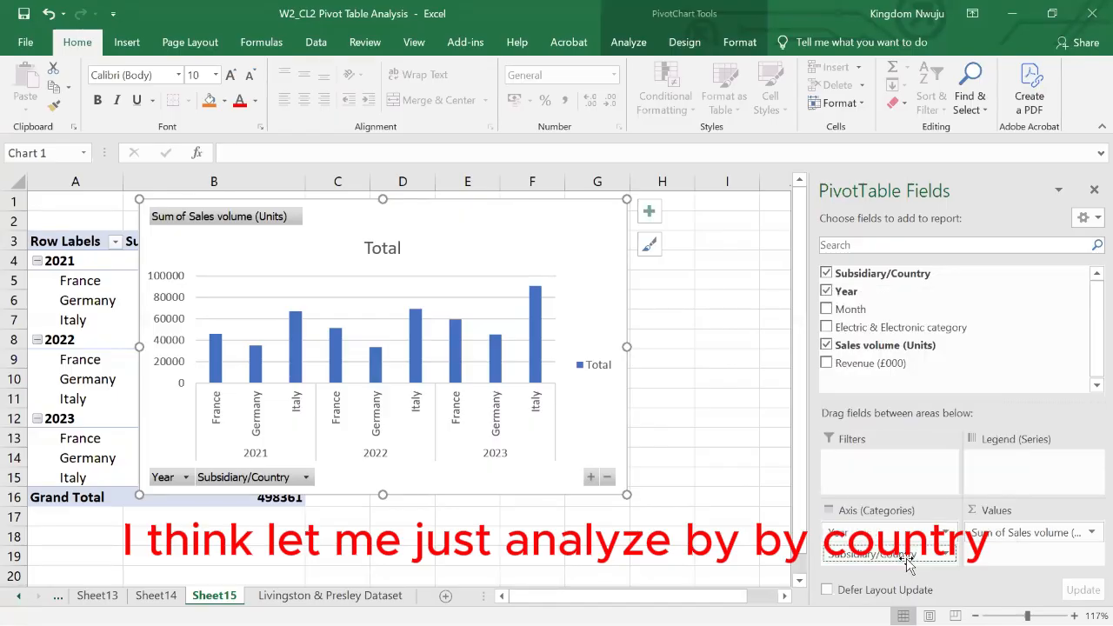
click(840, 532)
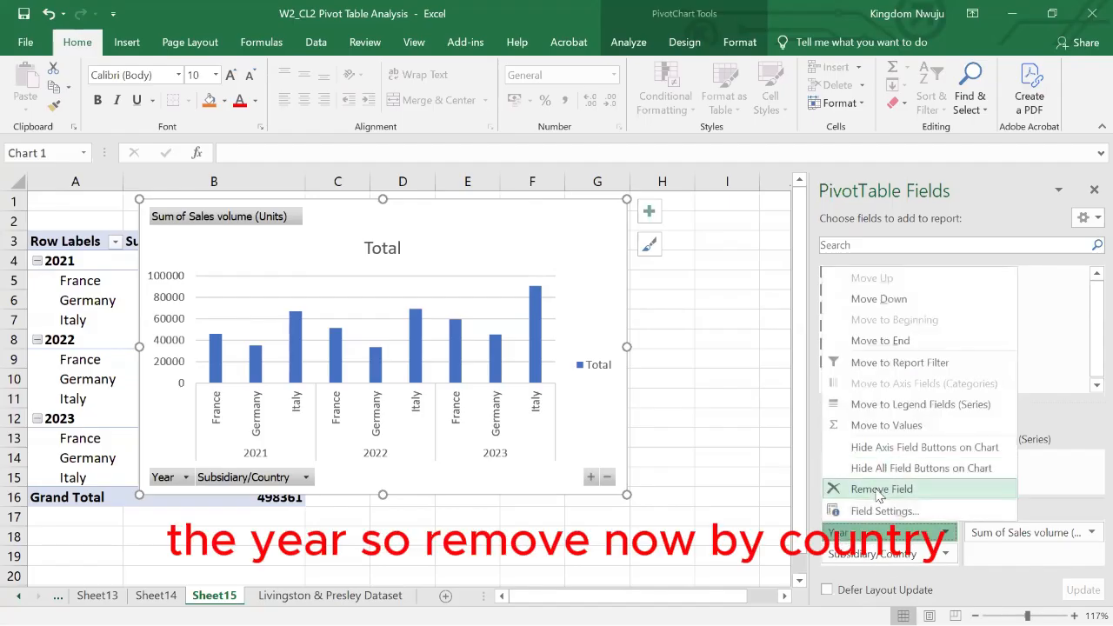
click(882, 489)
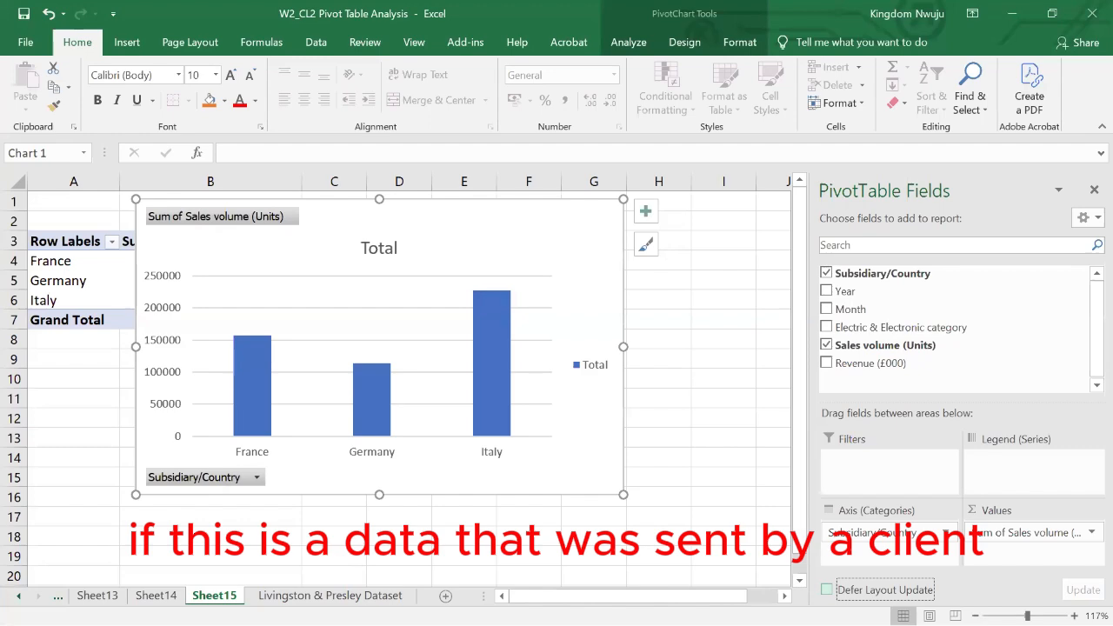
- Check the product categories in the Livingston & Presley Dataset sheet and return to Sheet15
click(331, 596)
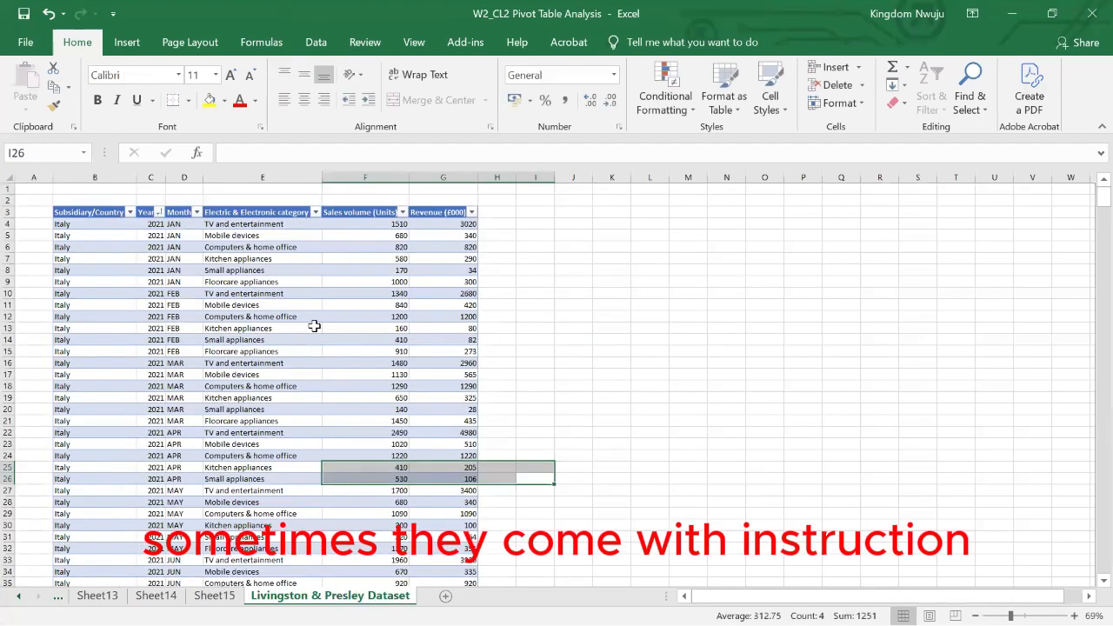
ctrl+scroll(315, 326, up, 2)
click(315, 326)
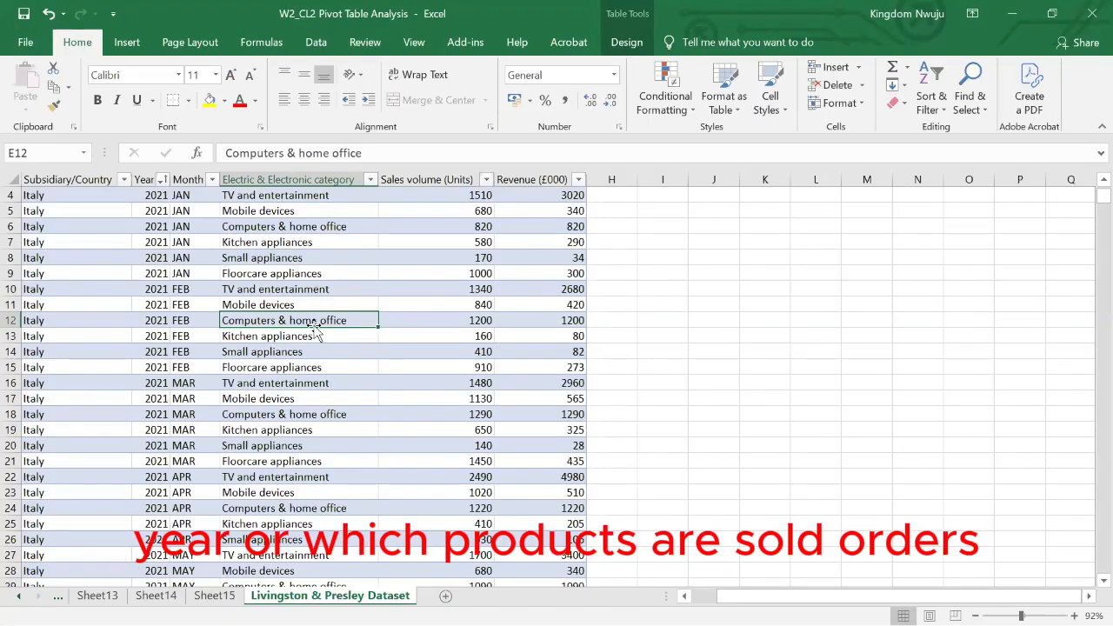
click(214, 595)
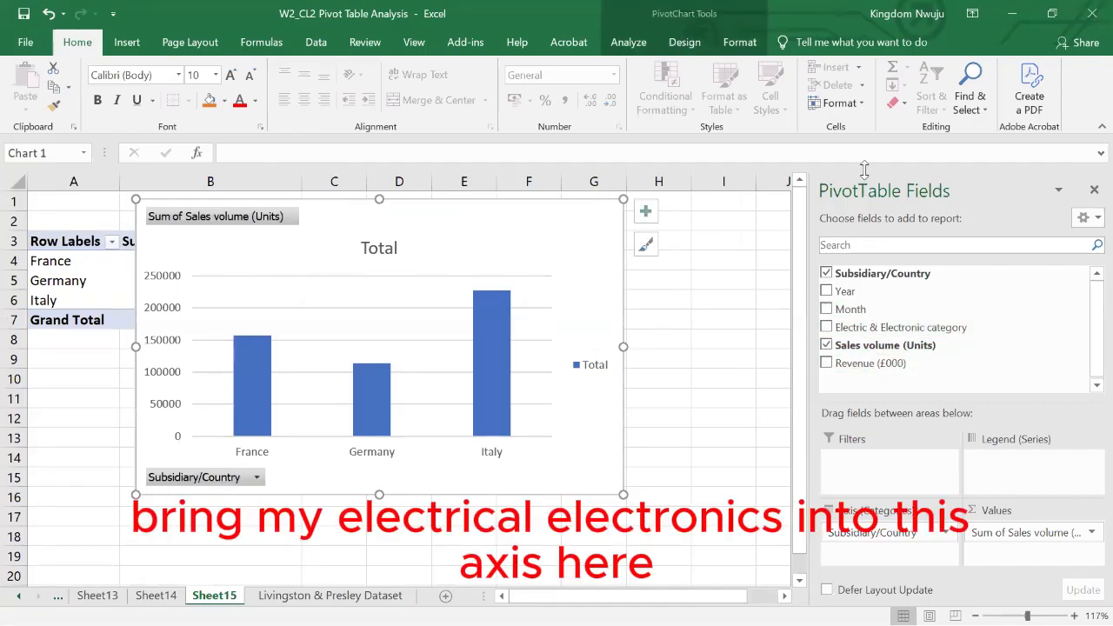
- Replace Subsidiary/Country with Electric & Electronic category on the chart axis, and shrink the chart to uncover the pivot table's value header
drag(904, 327, 885, 541)
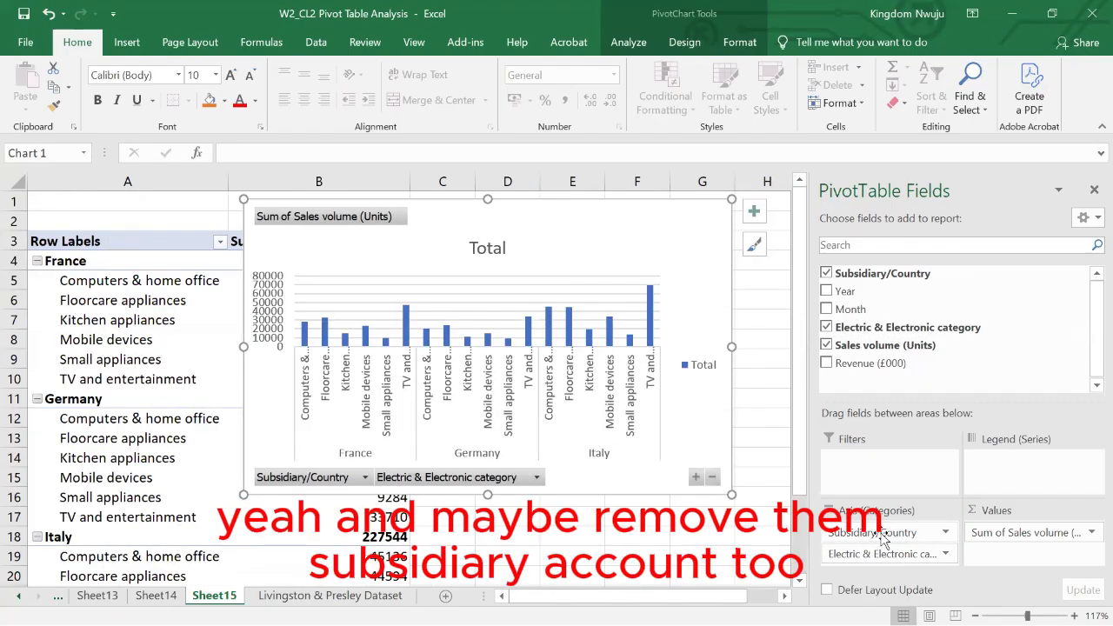
click(867, 537)
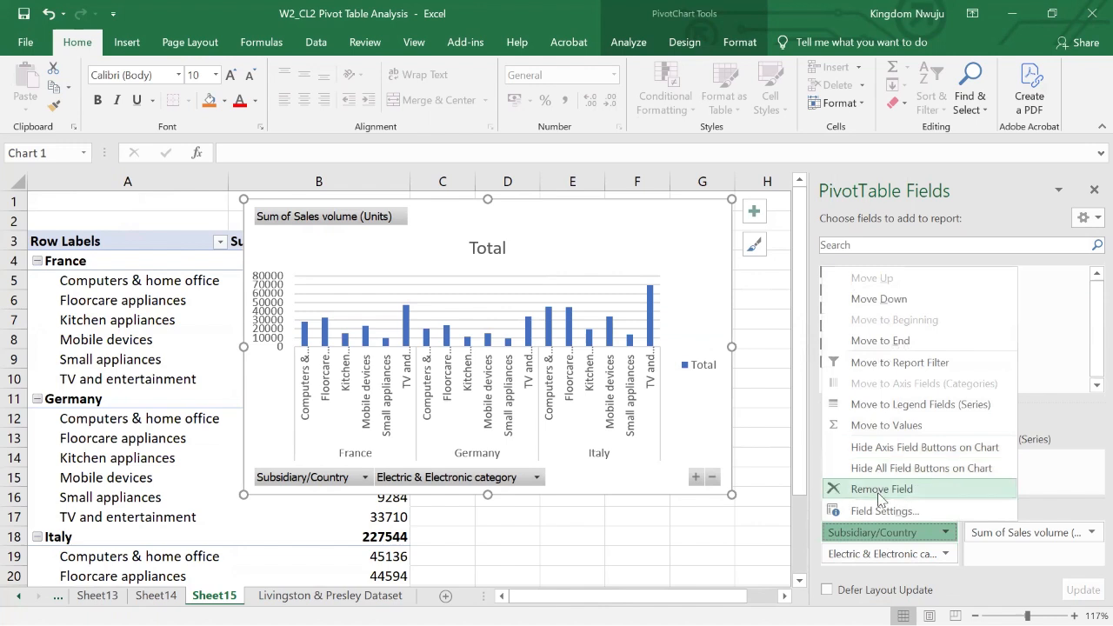
click(881, 490)
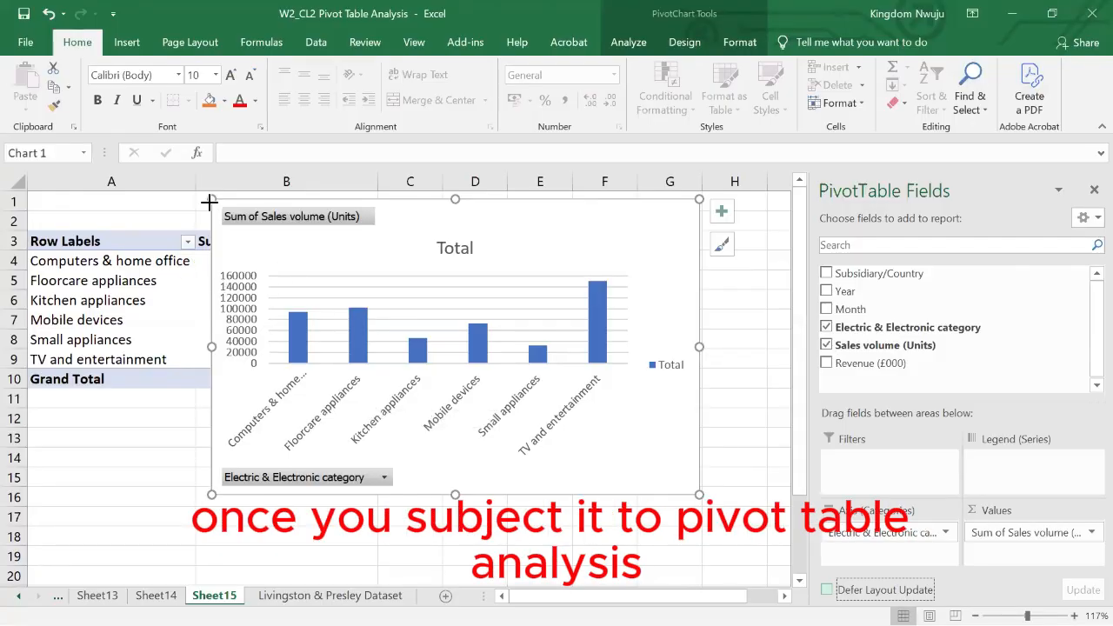
drag(209, 202, 298, 246)
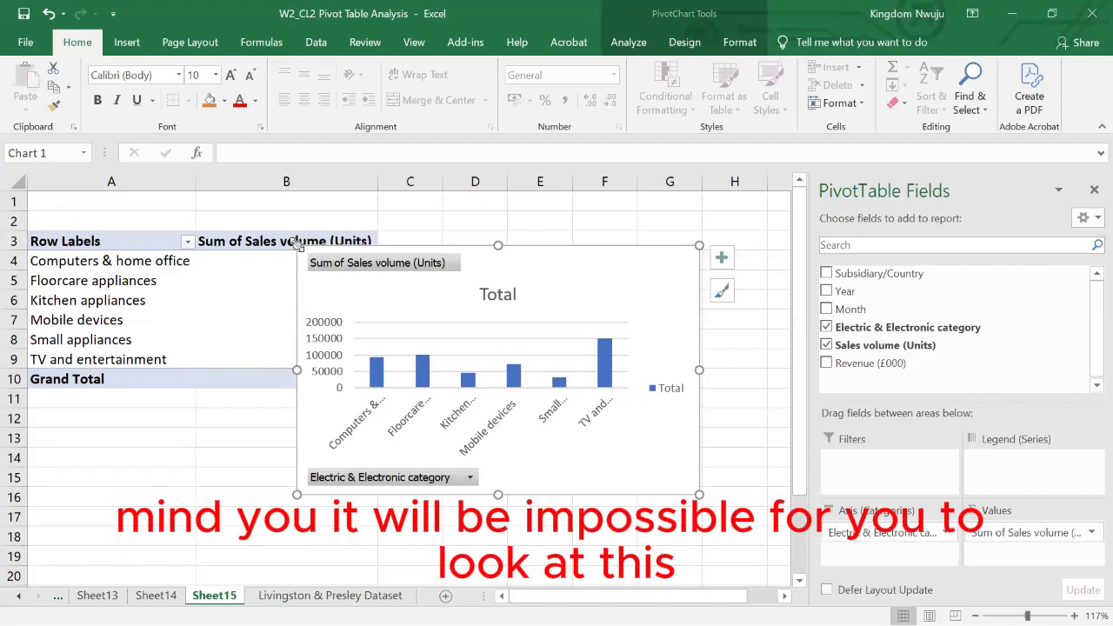
- Scan the source rows of the Livingston & Presley Dataset sheet for category sales and go back to the category chart
click(330, 596)
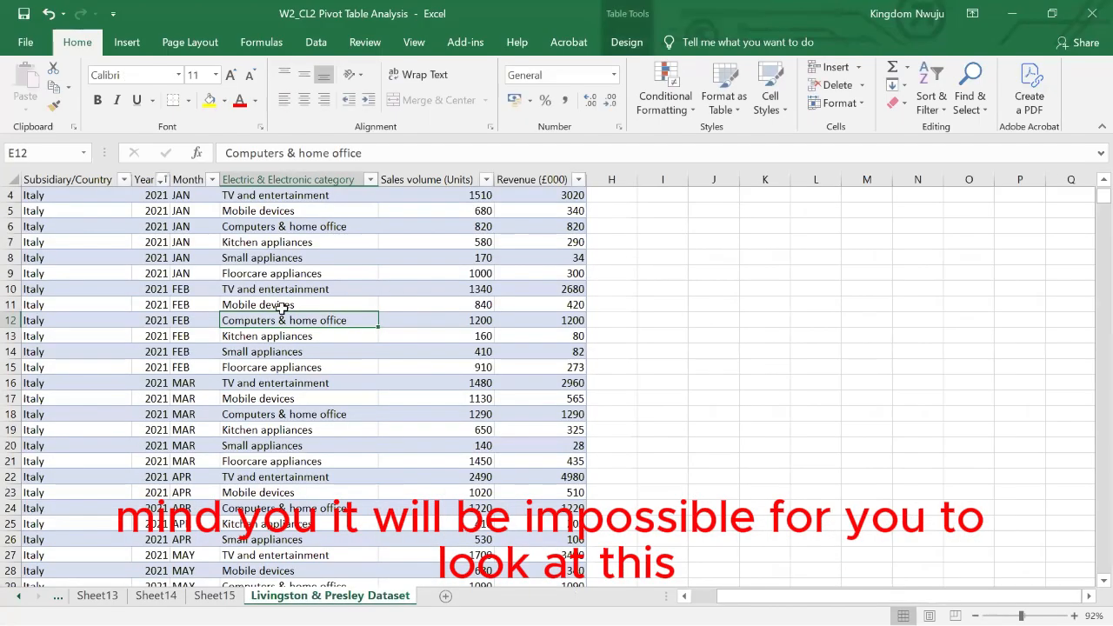
scroll(326, 340, up, 1)
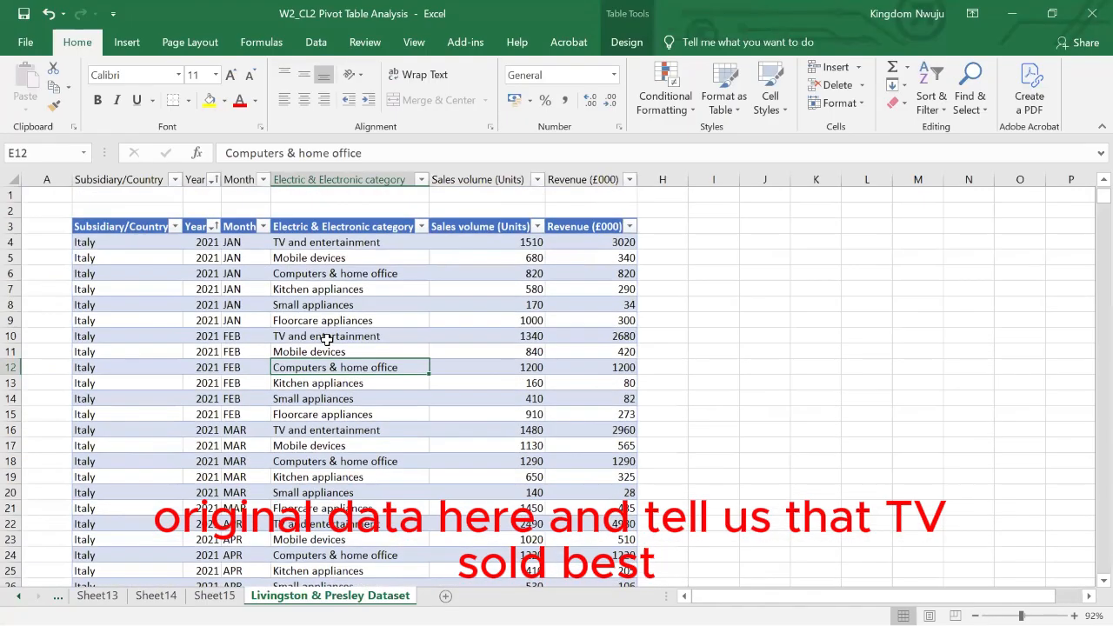
scroll(326, 339, down, 14)
scroll(326, 340, down, 2)
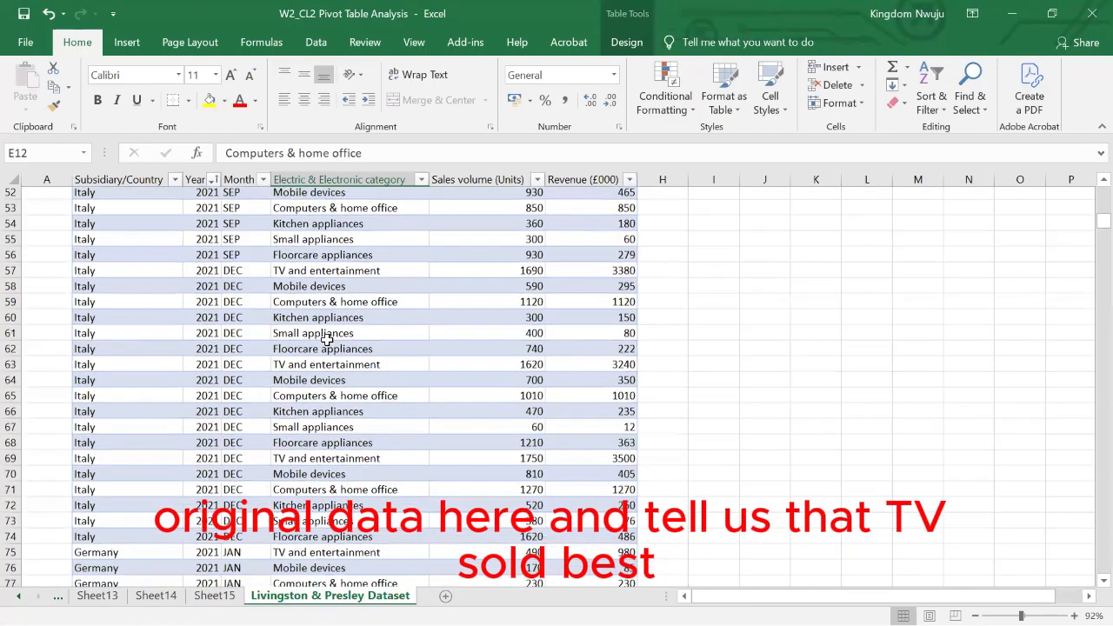
scroll(213, 348, up, 8)
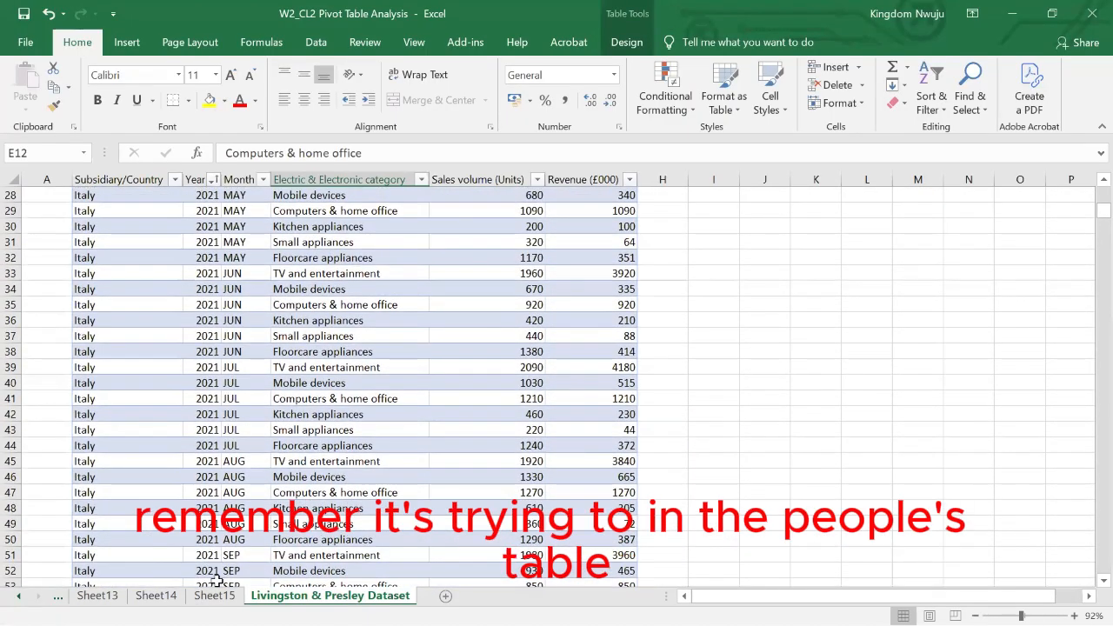
click(214, 595)
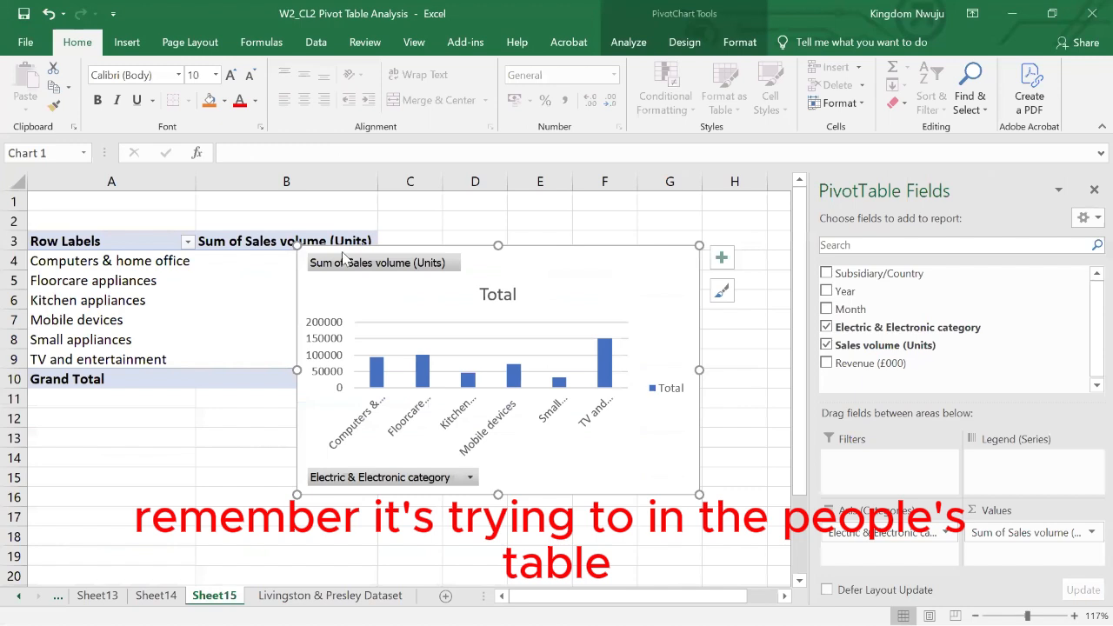
- Move the chart aside to read the sales volume of each category in the pivot table, and bring it back
drag(344, 257, 512, 253)
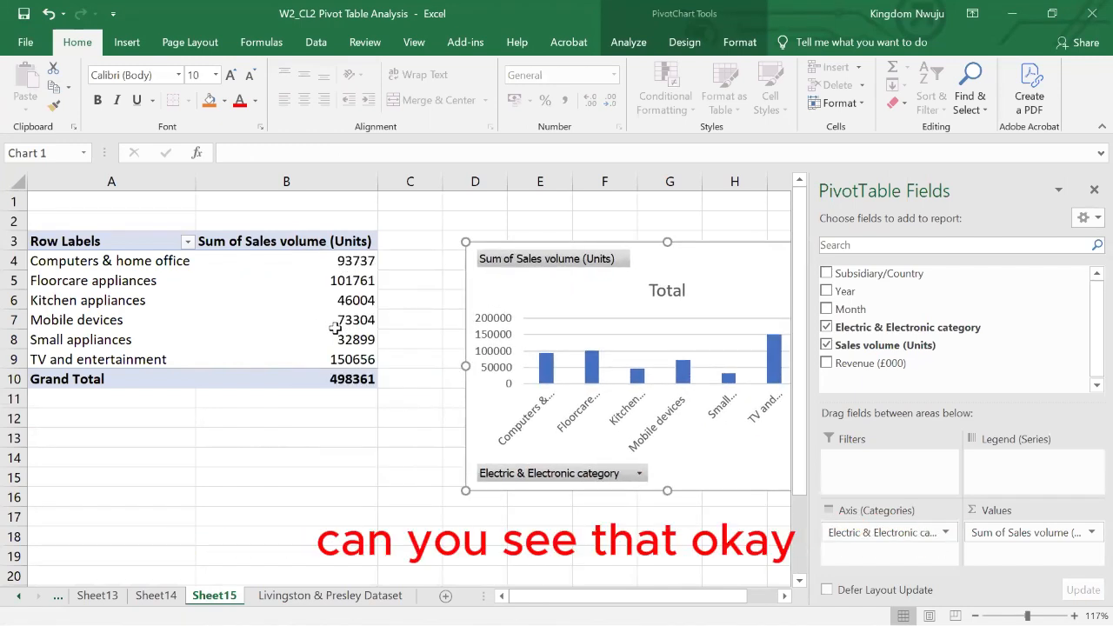
drag(557, 241, 320, 244)
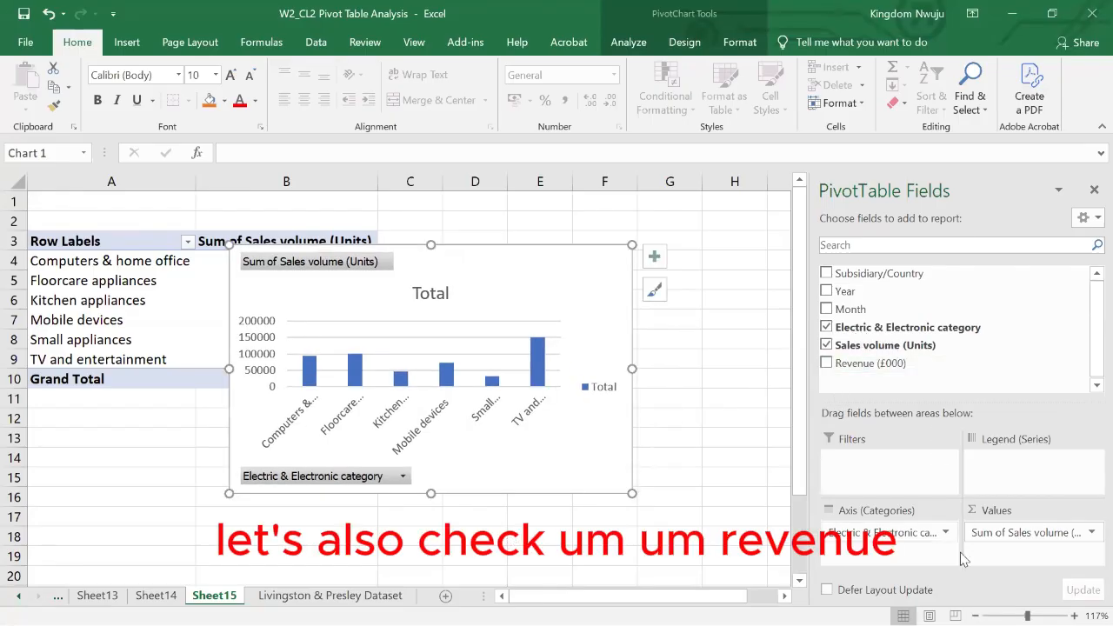
- Replace Sales volume (Units) with Revenue (£000) as the values of the pivot table and chart
drag(840, 365, 1008, 553)
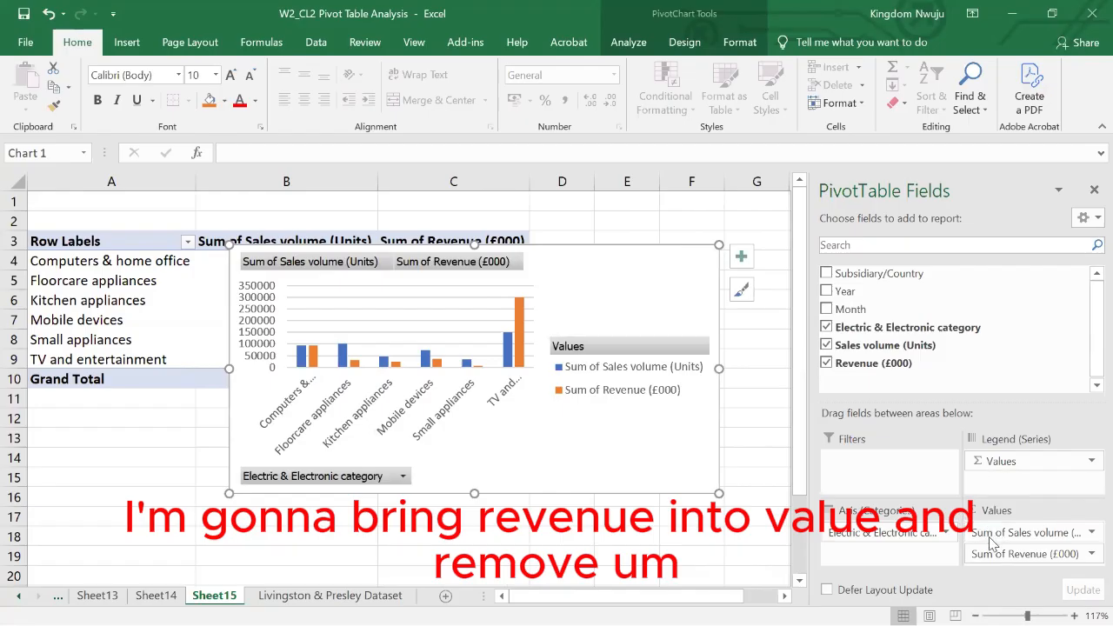
click(990, 535)
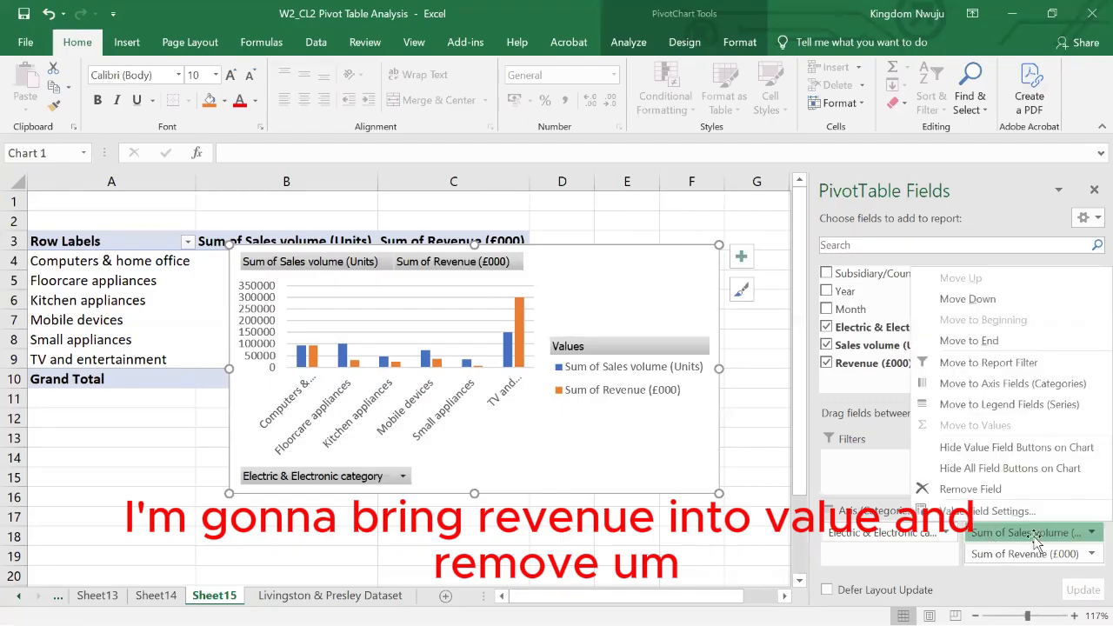
click(962, 490)
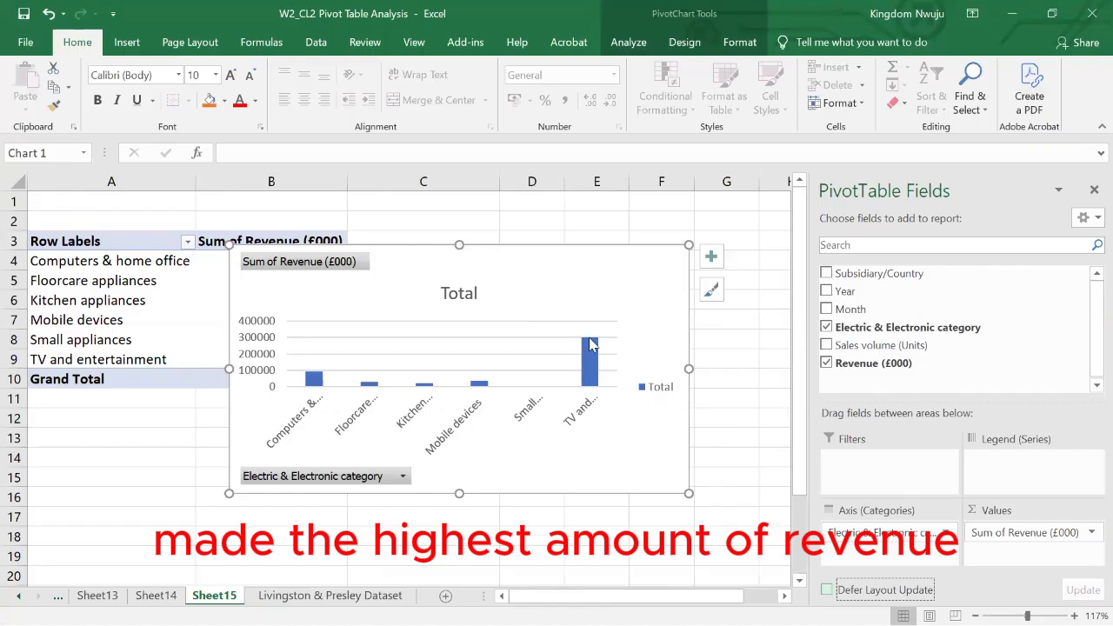
- Inspect the TV and entertainment revenue column and move the chart beside the pivot table so the revenue values are uncovered
mouse_move(595, 376)
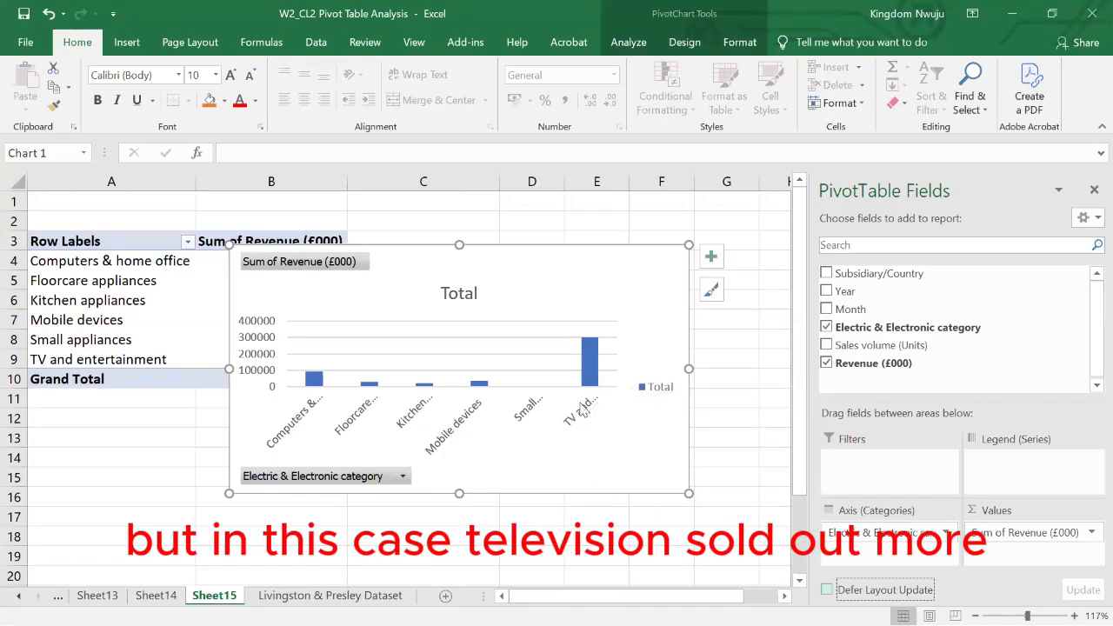
click(593, 360)
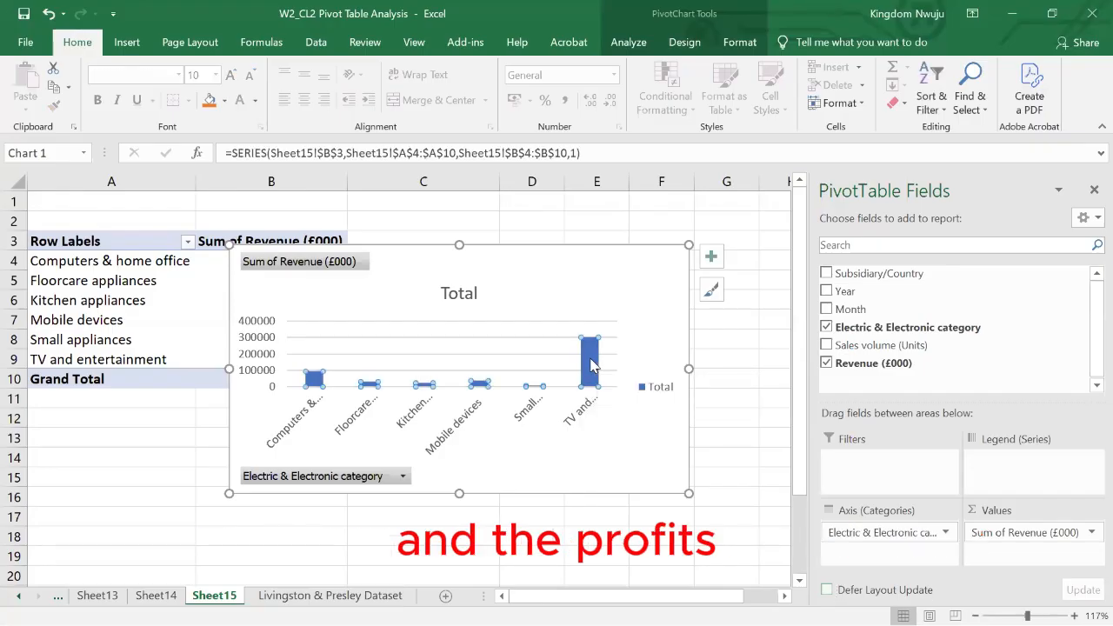
click(606, 355)
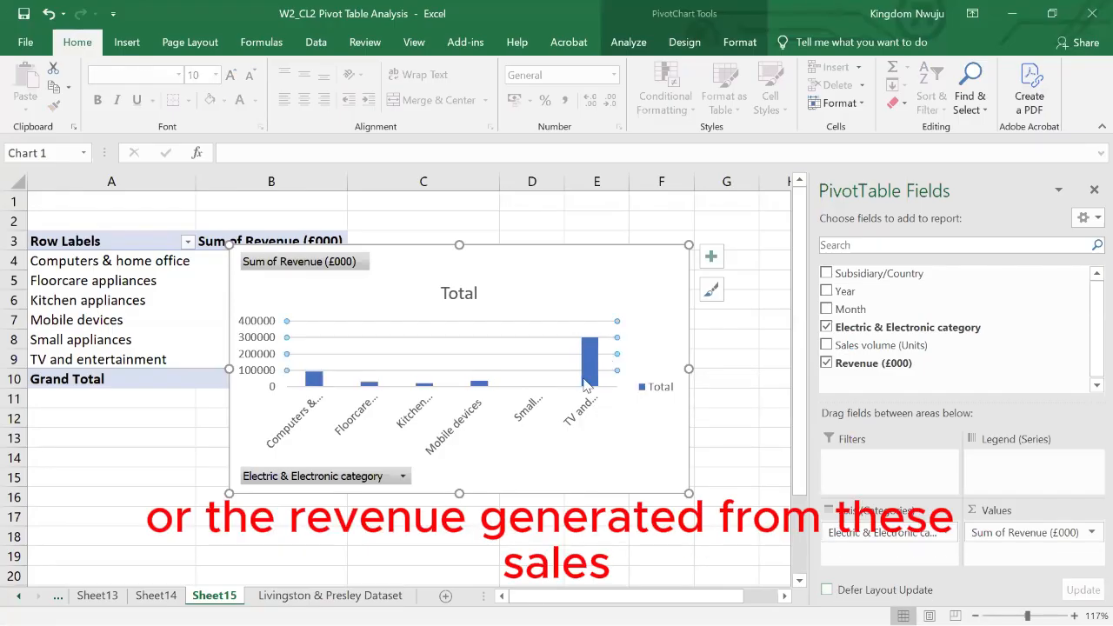
click(510, 467)
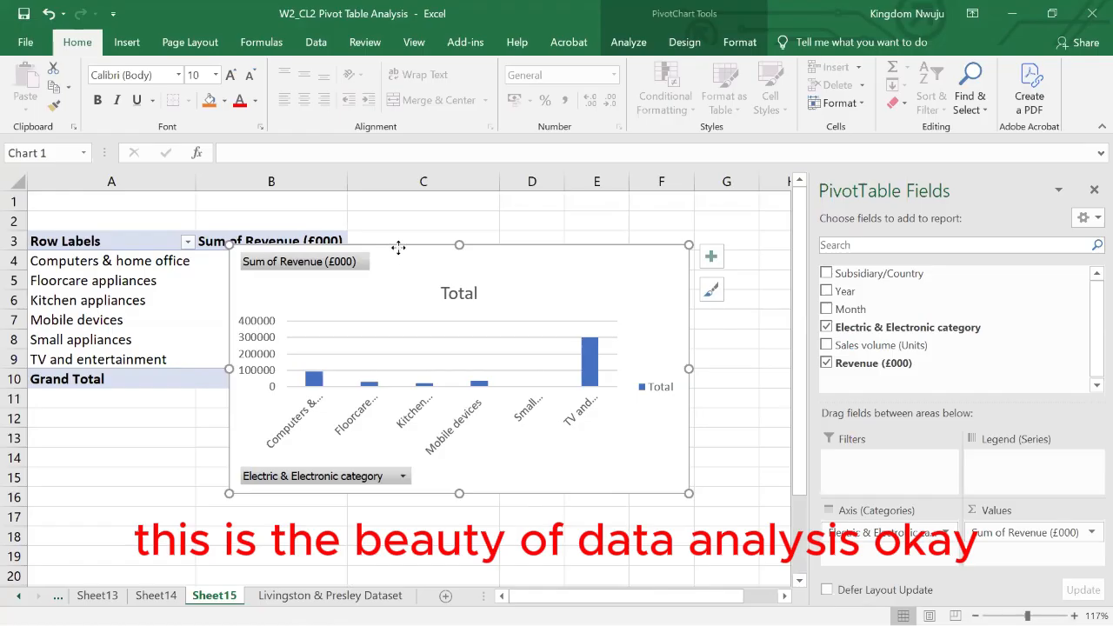
drag(398, 248, 567, 244)
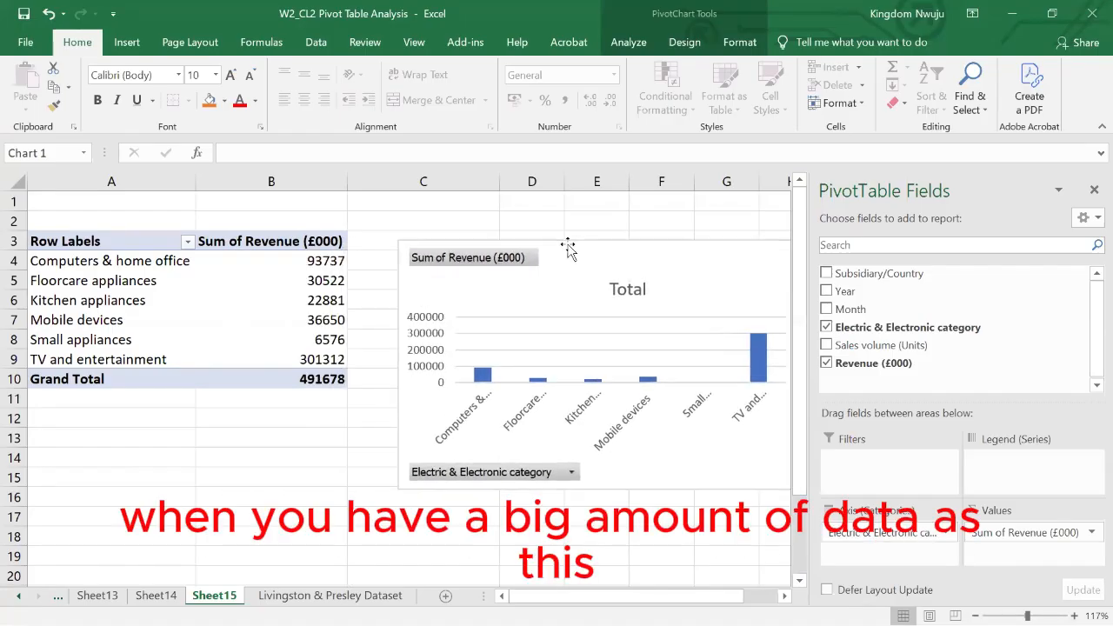
- Return to the Livingston & Presley Dataset sheet and view the start of the source table
click(317, 596)
scroll(369, 336, up, 9)
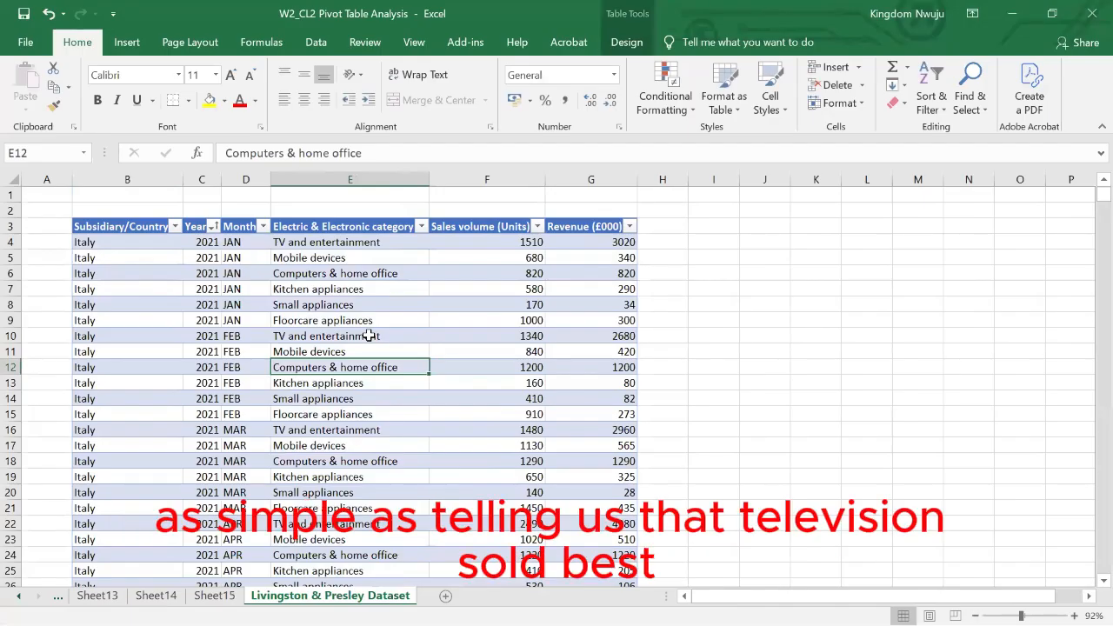
- Select the whole table on the Livingston & Presley Dataset sheet and create a pivot table from it on a new worksheet
click(214, 595)
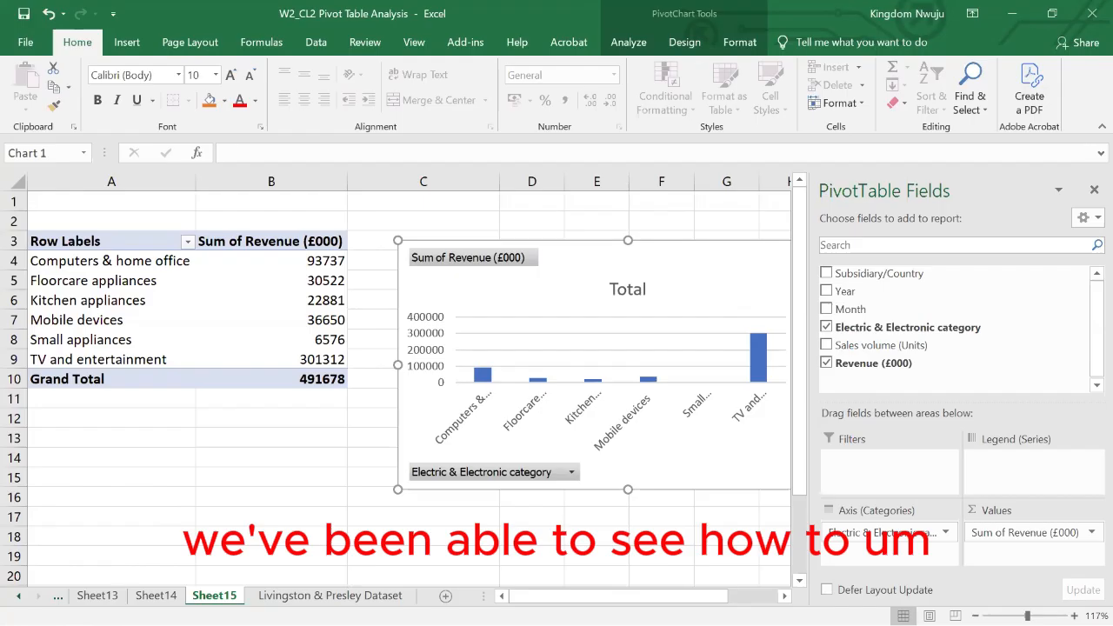
click(329, 596)
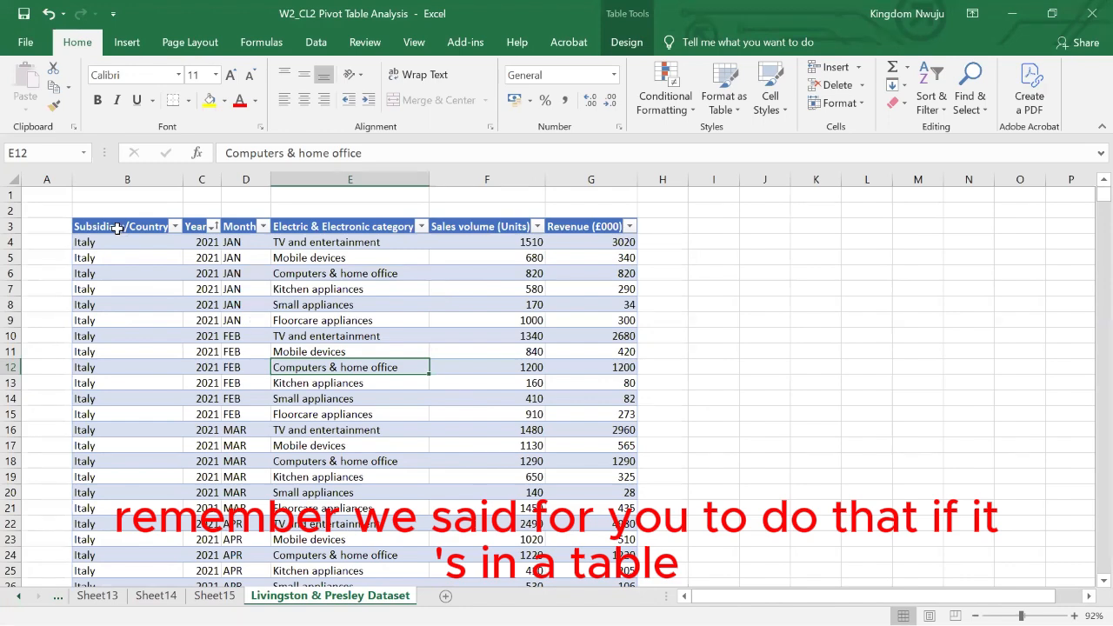
drag(116, 227, 612, 555)
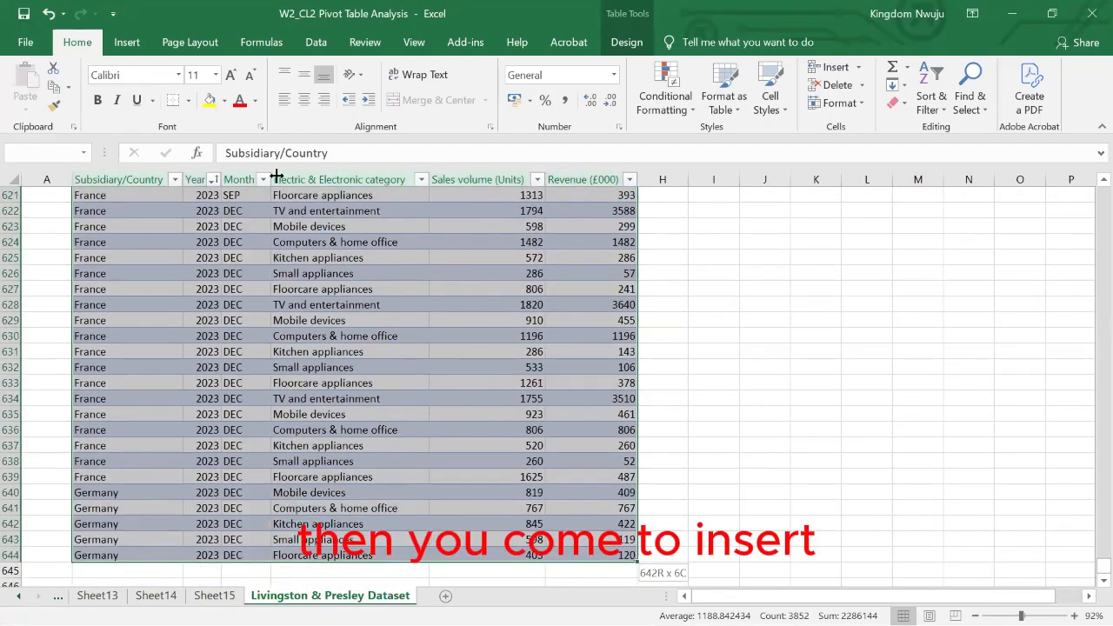
click(127, 43)
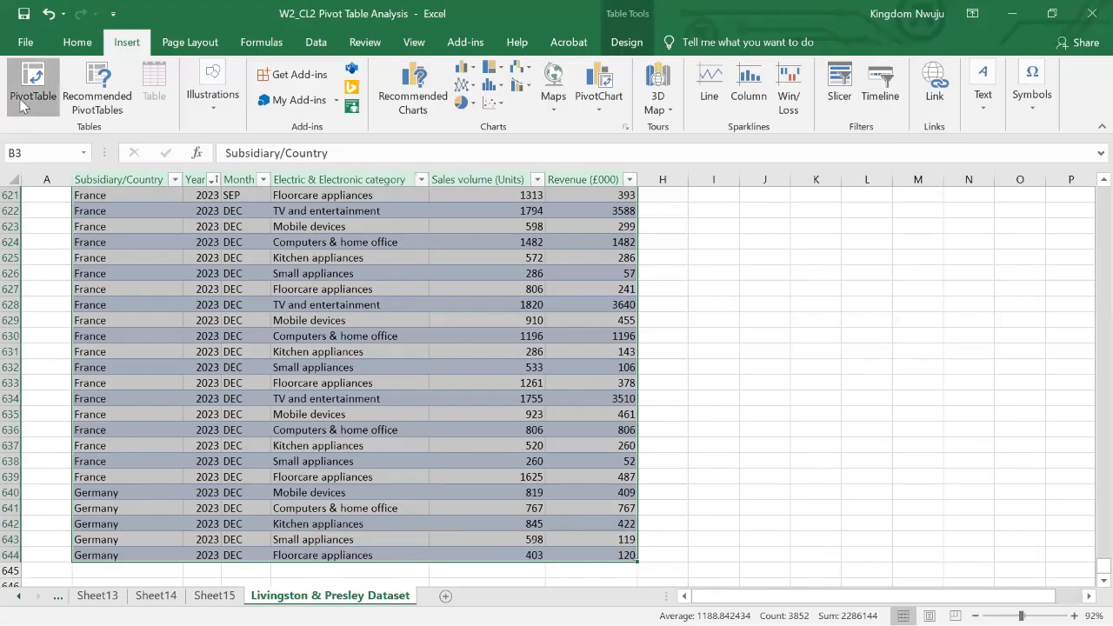
click(23, 105)
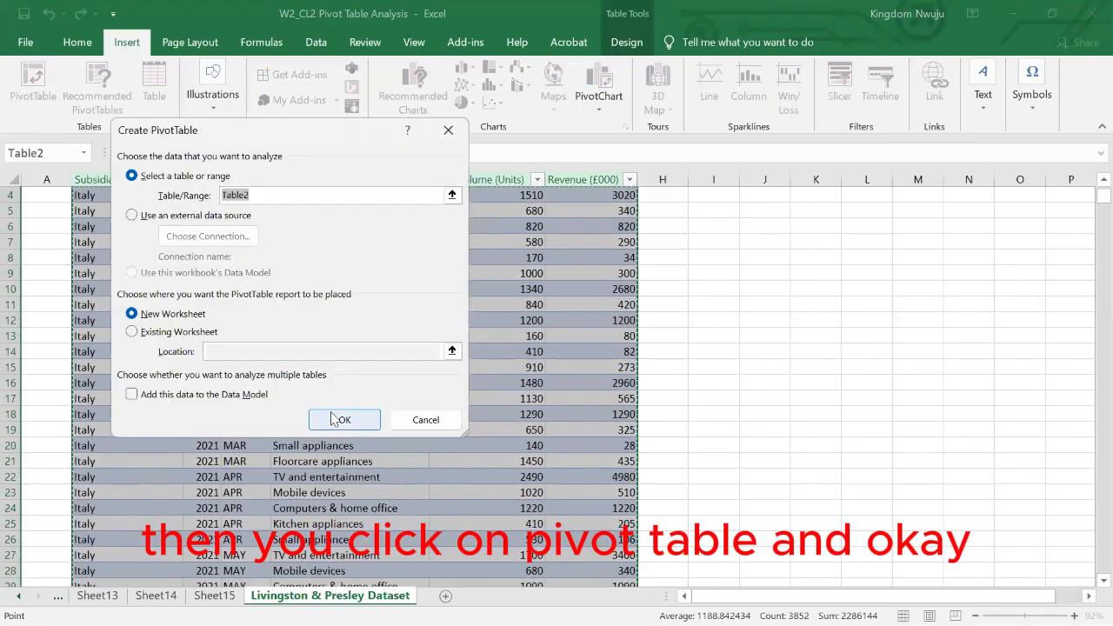
click(335, 419)
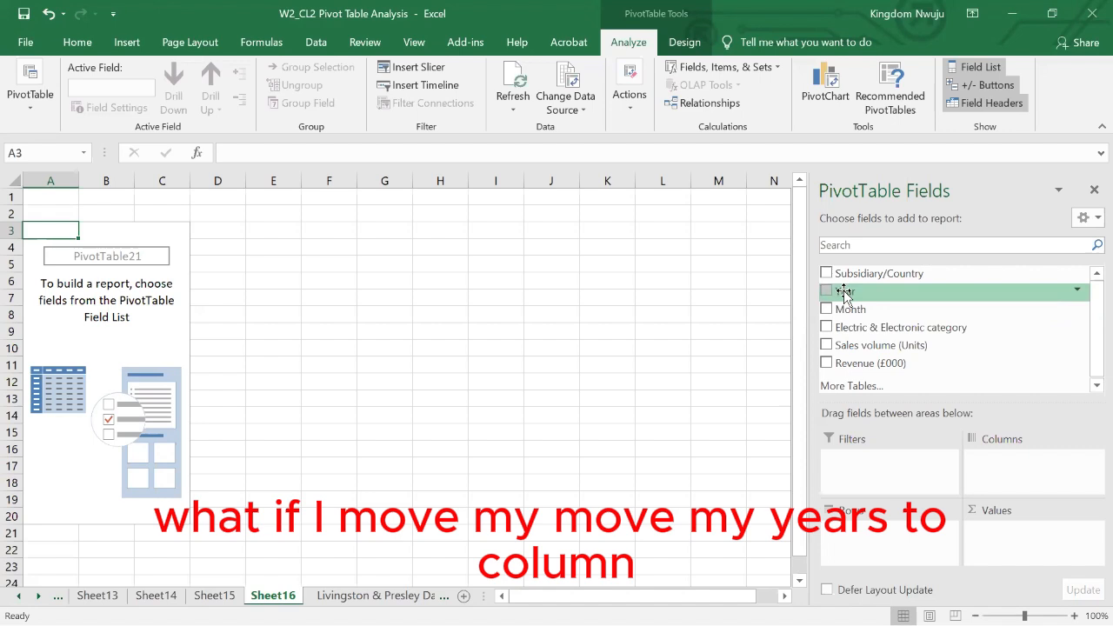
- Try a pivot layout with Year as columns and both Revenue (£000) and Sales volume (Units) as values
drag(844, 293, 1037, 456)
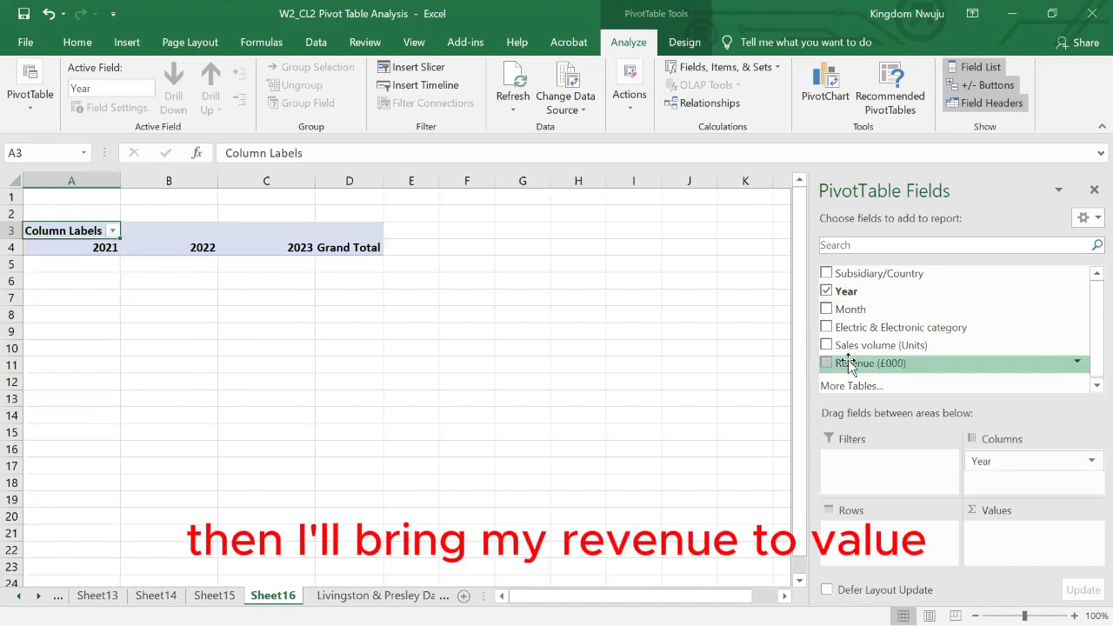
drag(859, 365, 1017, 539)
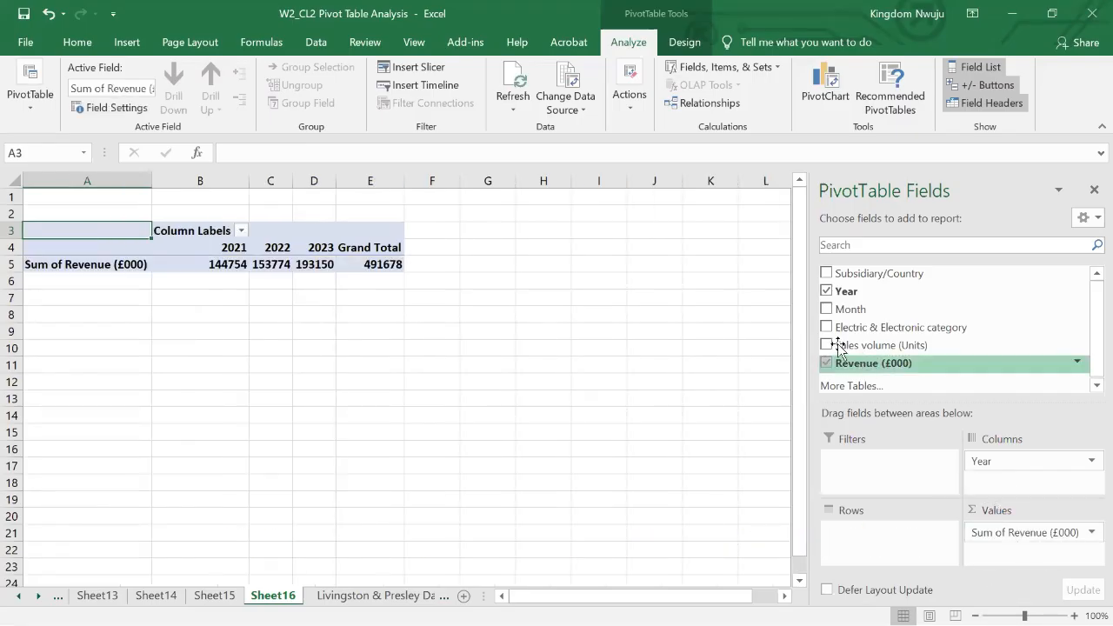
drag(840, 346, 1013, 556)
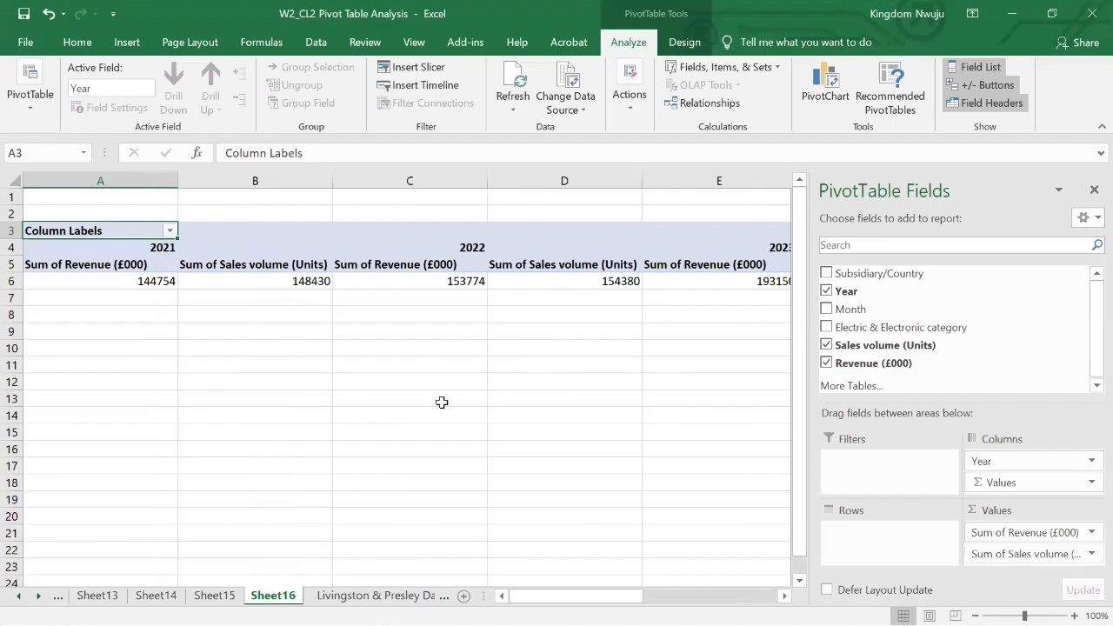
- Undo all the field placements to return to an empty pivot table
key(ctrl+z)
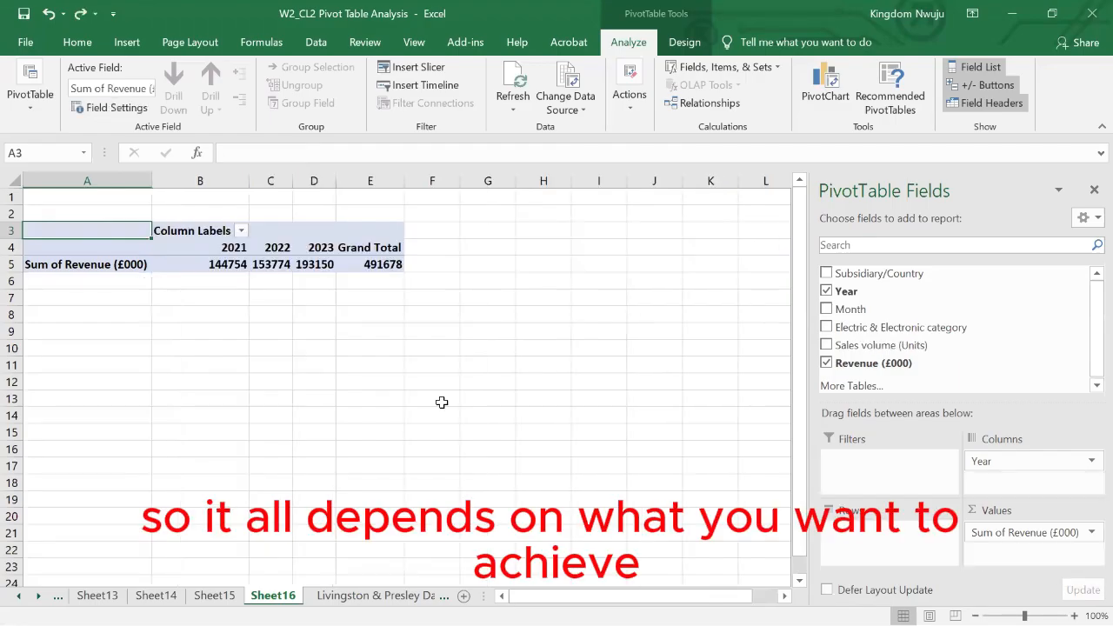
key(ctrl+z)
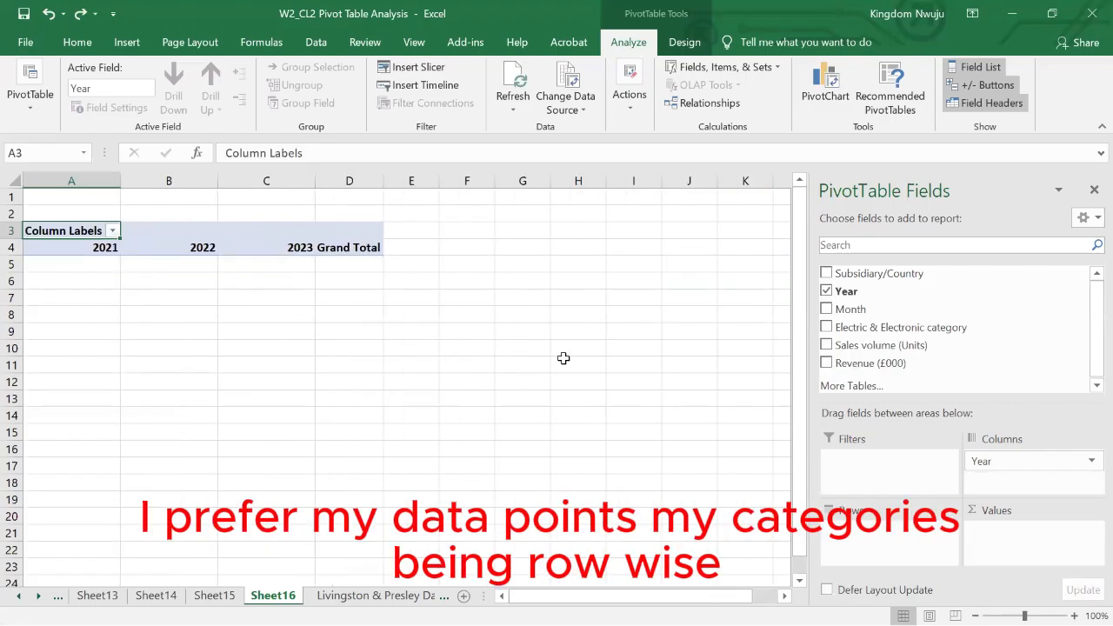
key(ctrl+z)
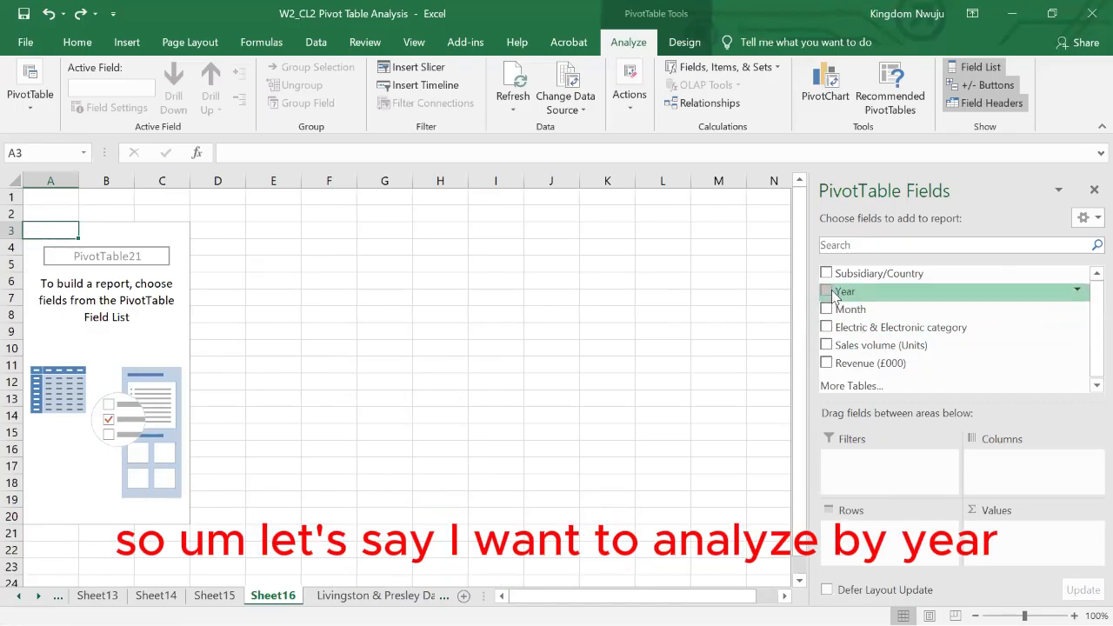
- Lay out the pivot table with only Month as rows and the sum of Revenue (£000) as values
drag(828, 297, 867, 530)
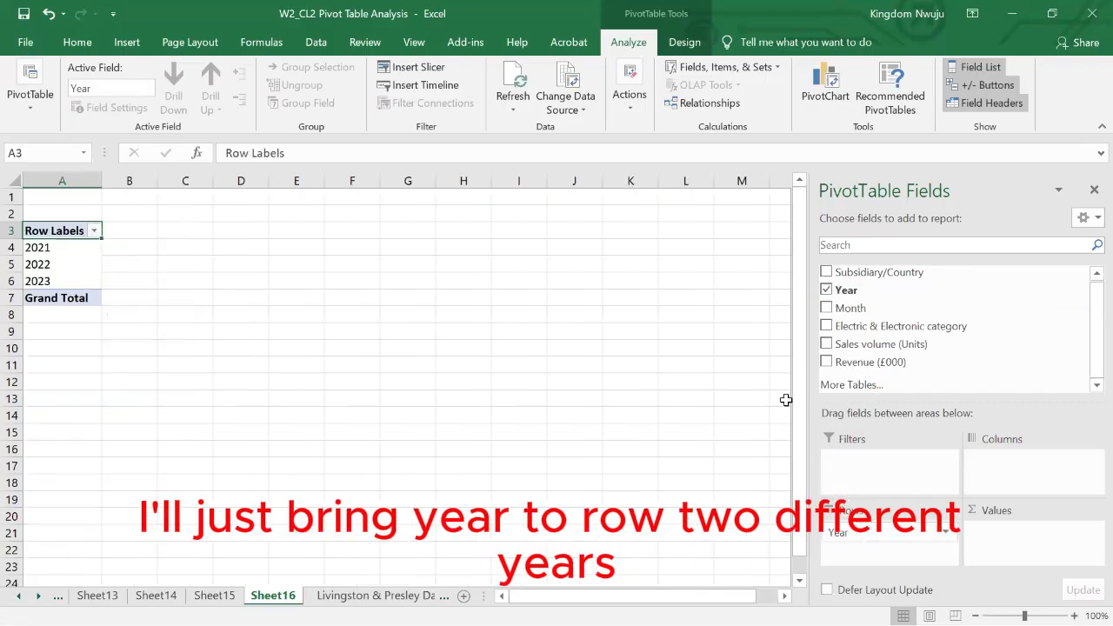
click(826, 308)
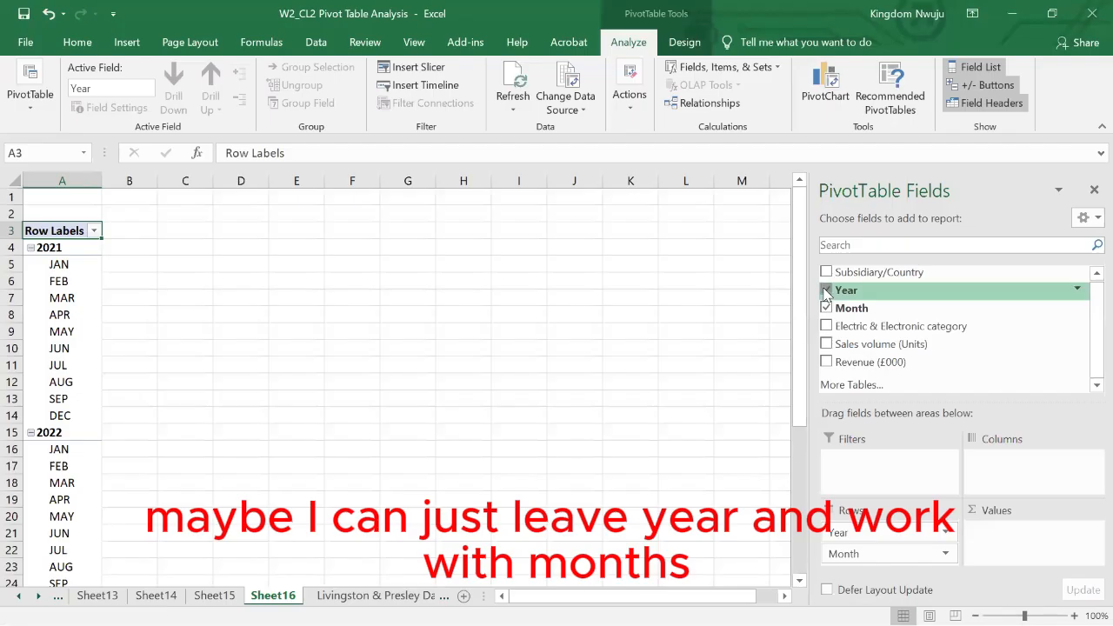
click(826, 291)
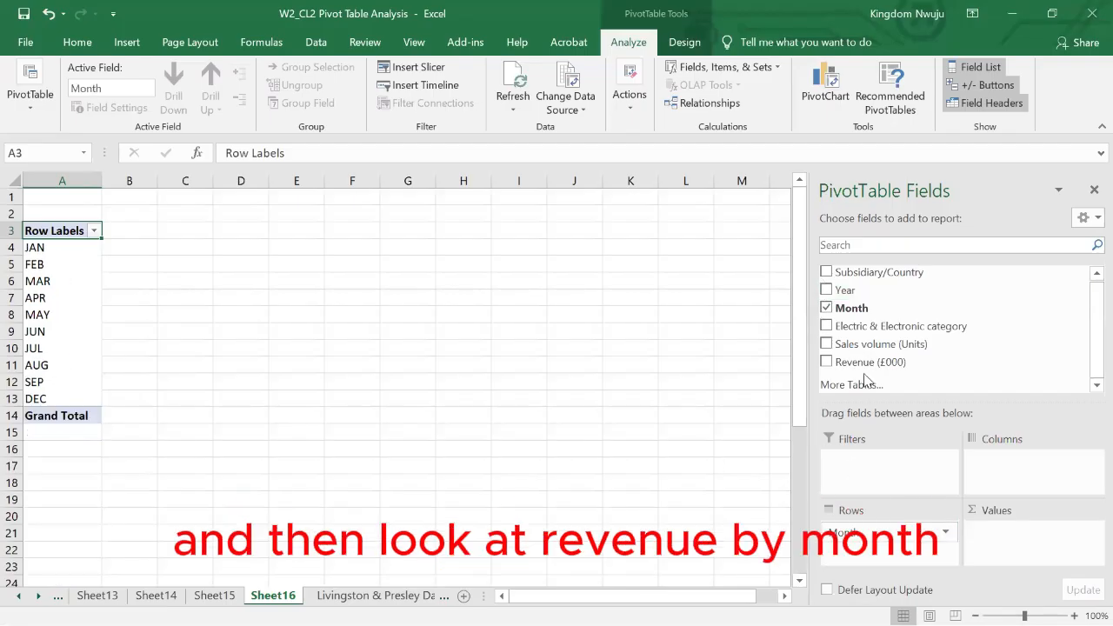
drag(857, 363, 1035, 543)
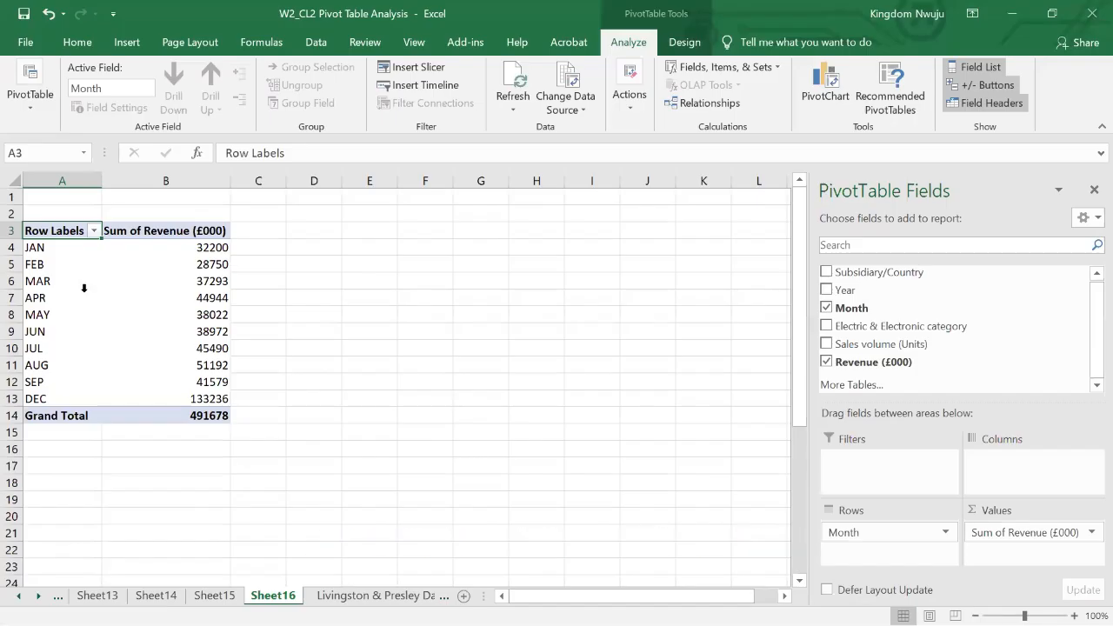
- Insert a clustered column PivotChart of the revenue by month
click(200, 282)
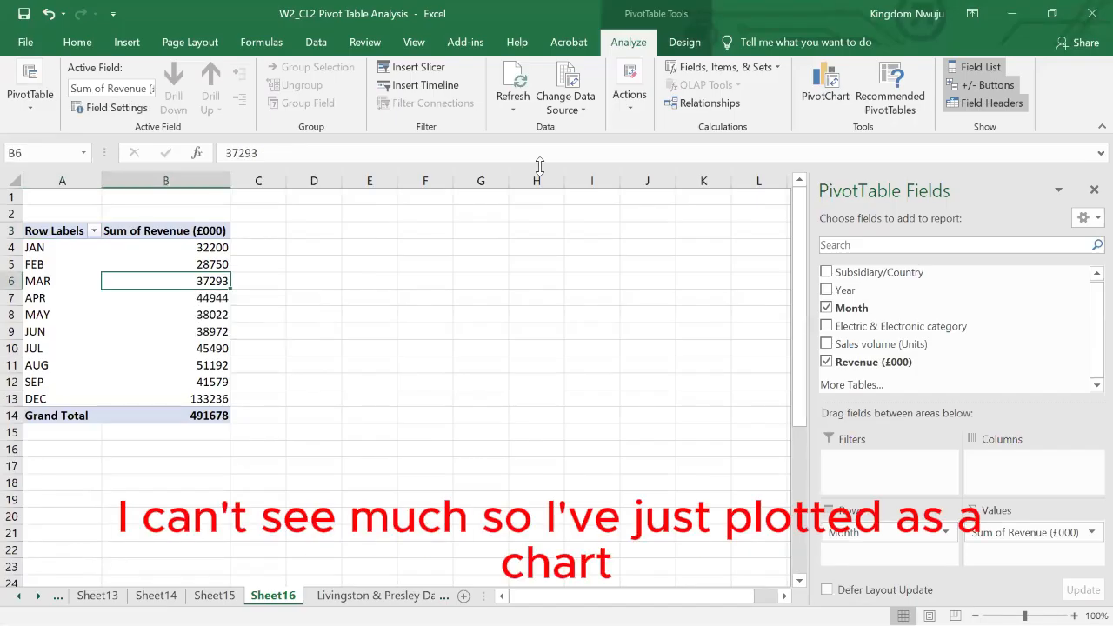
click(826, 97)
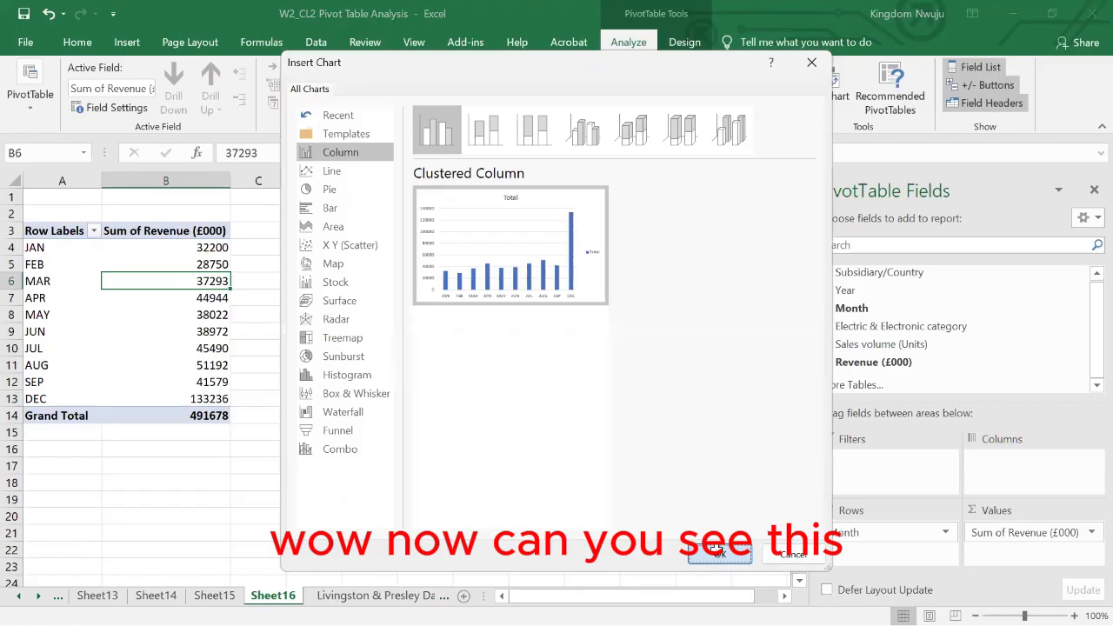
click(718, 556)
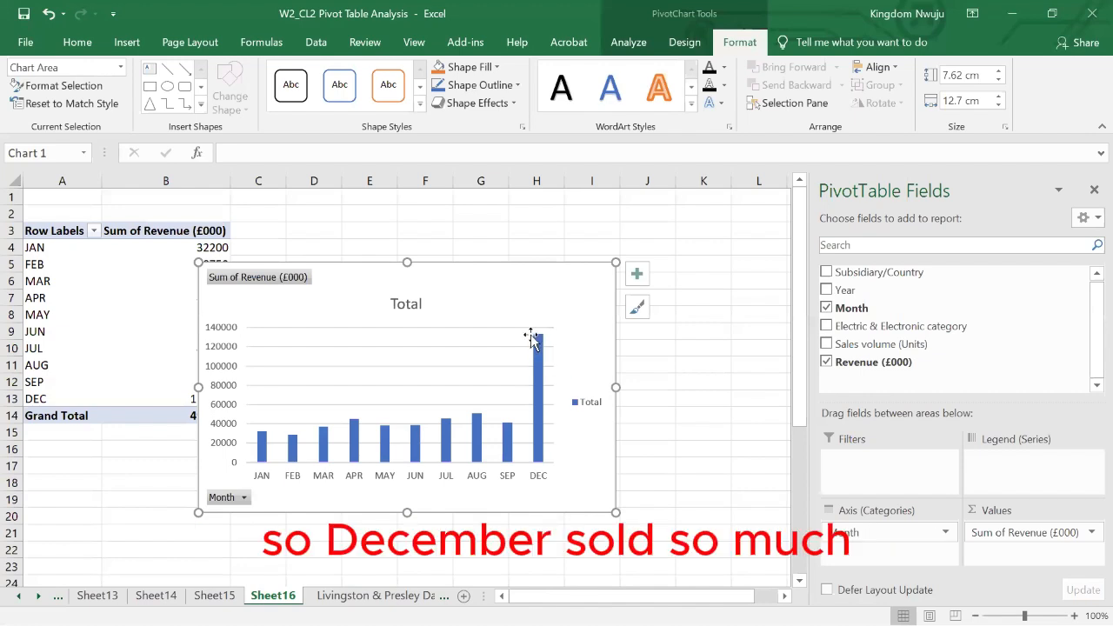
- Inspect the December column in the chart and view the options of the Sum of Revenue (£000) field button
mouse_move(545, 350)
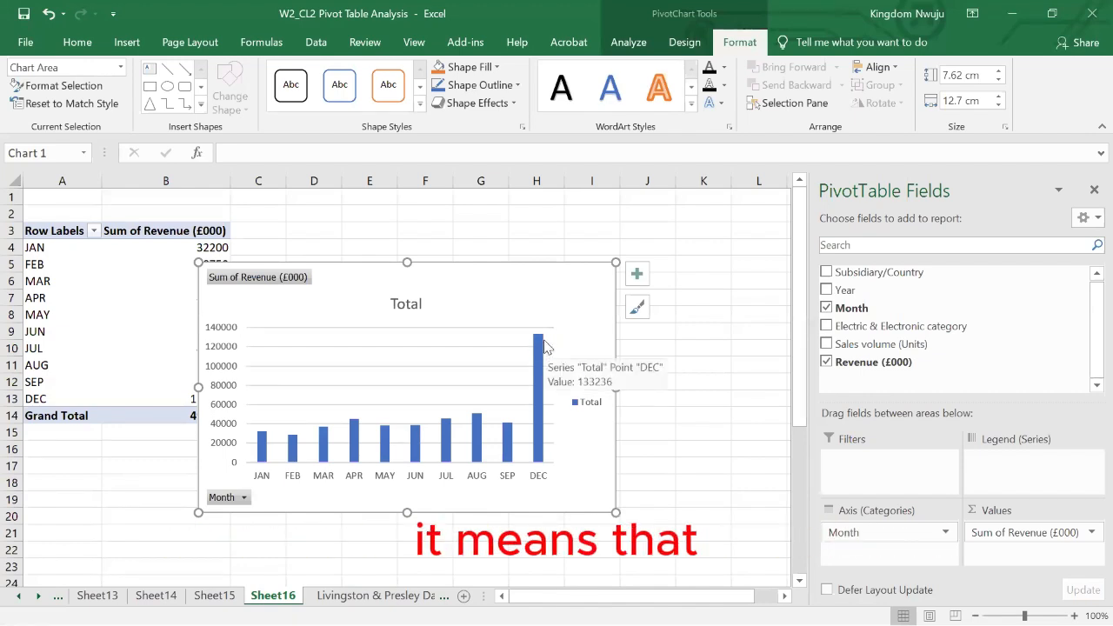
click(545, 347)
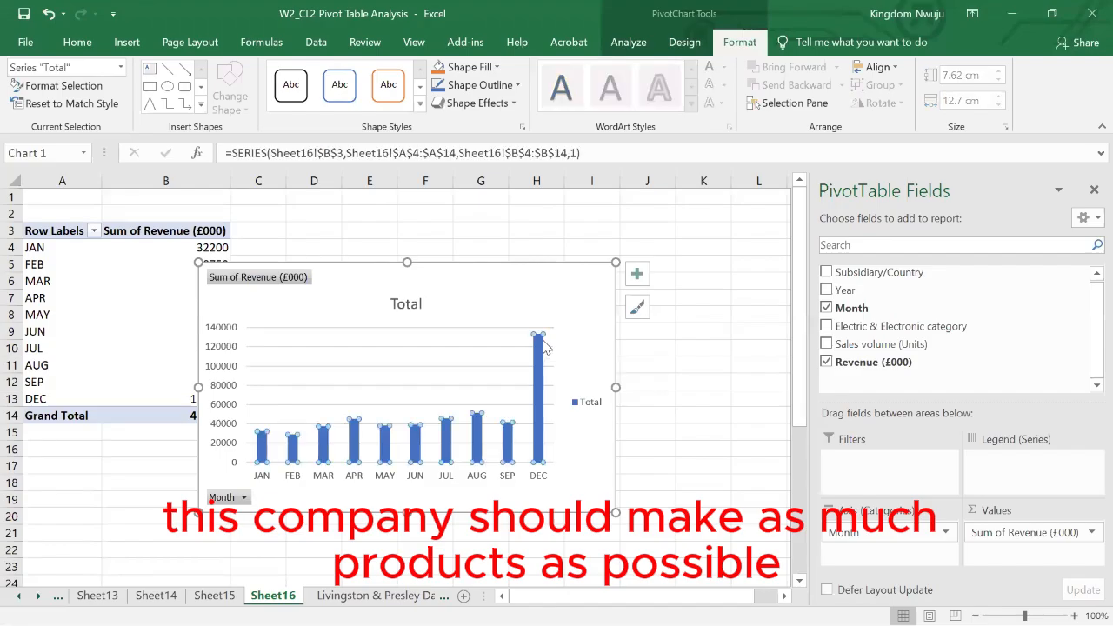
click(566, 346)
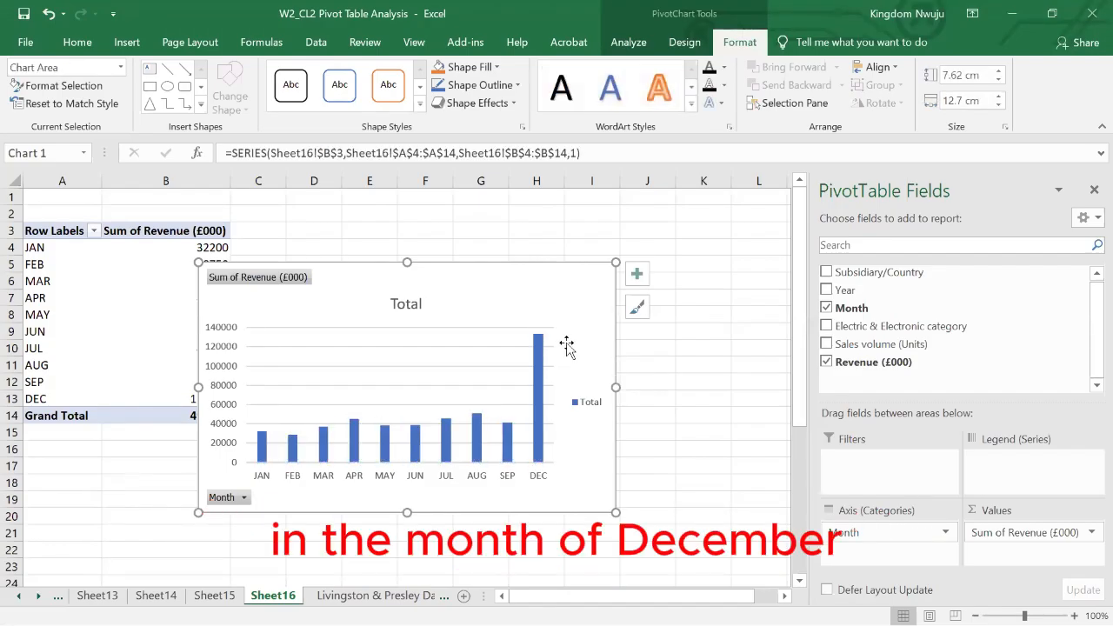
mouse_move(537, 339)
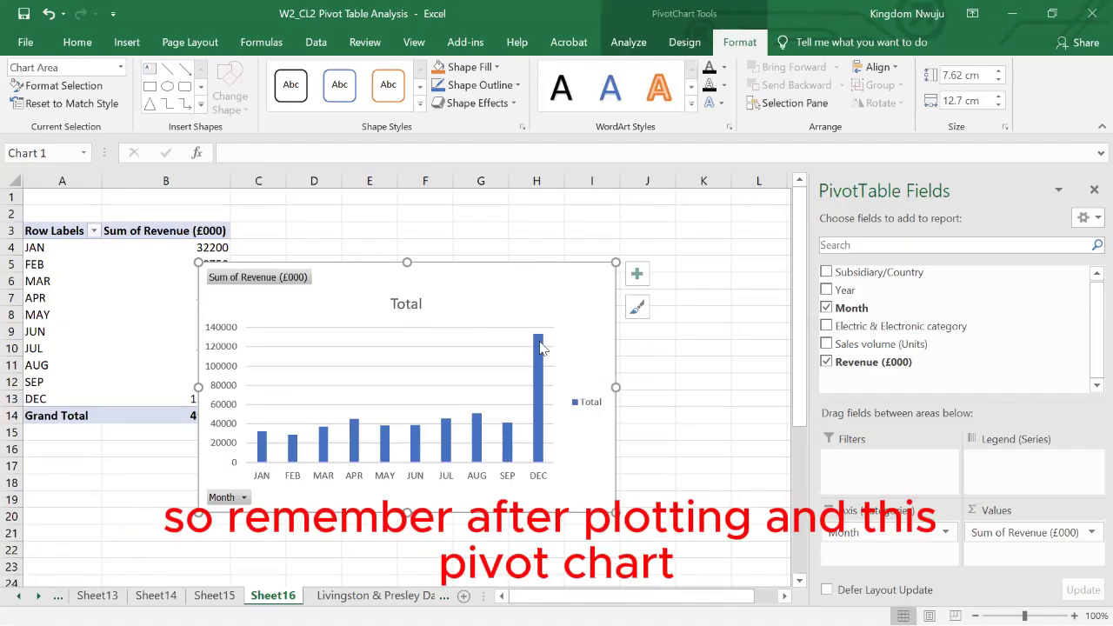
click(253, 289)
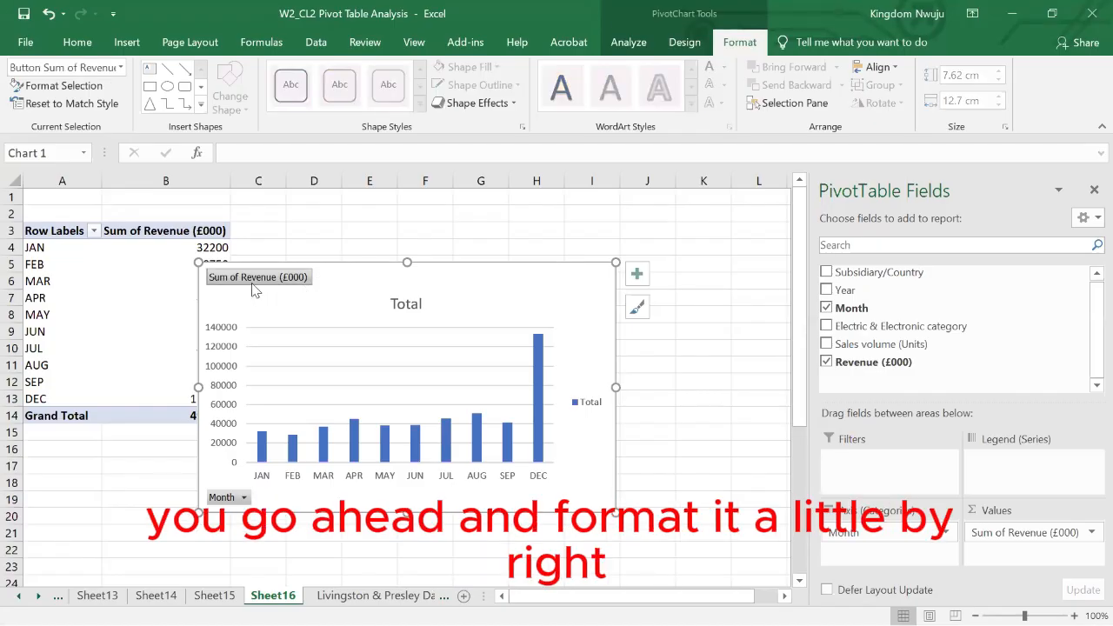
right_click(253, 289)
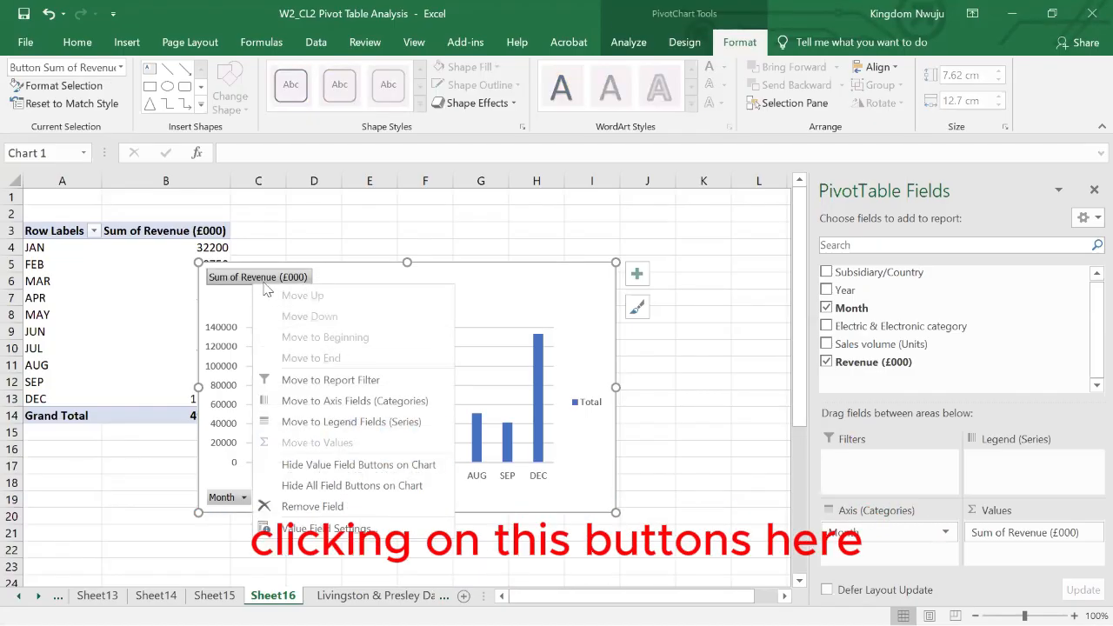
key(Escape)
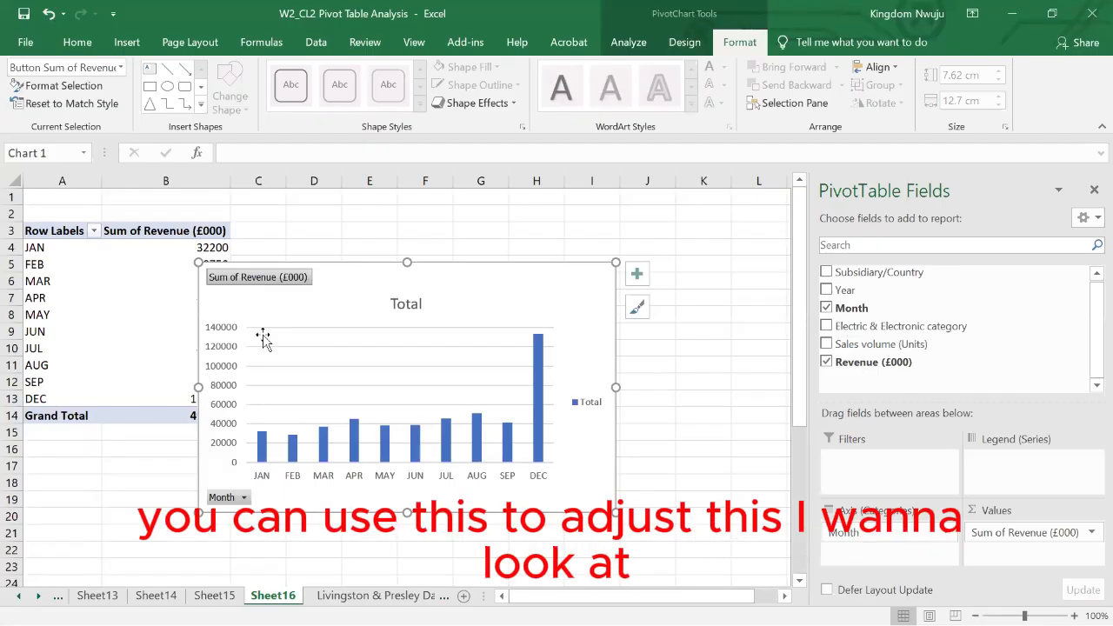
- Filter the chart's Month field to only JAN, FEB and MAR
click(241, 494)
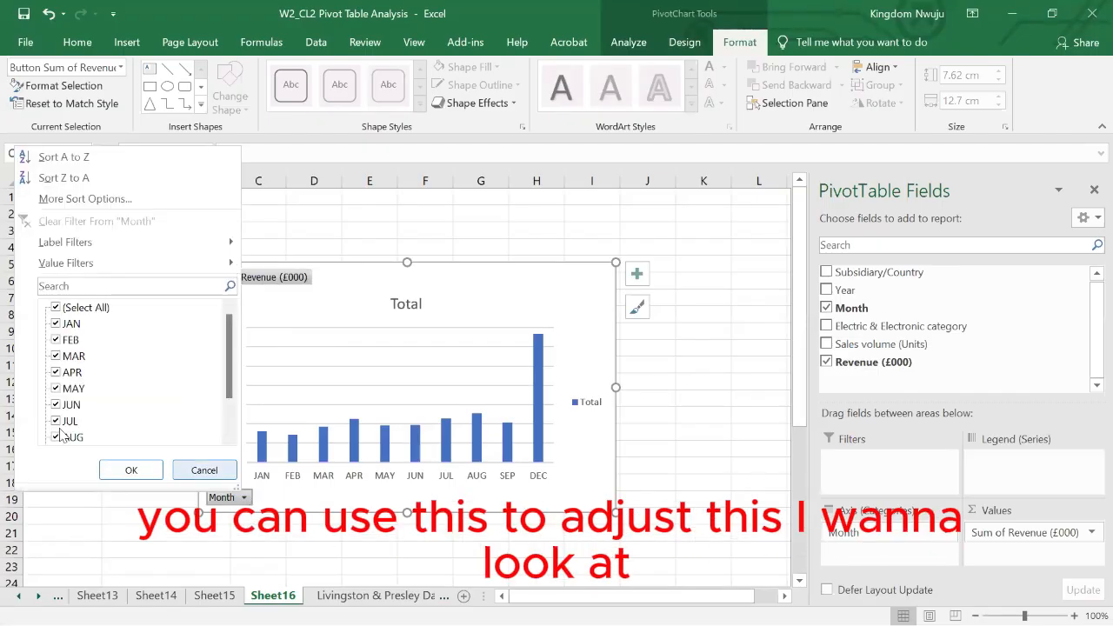
click(55, 308)
click(56, 324)
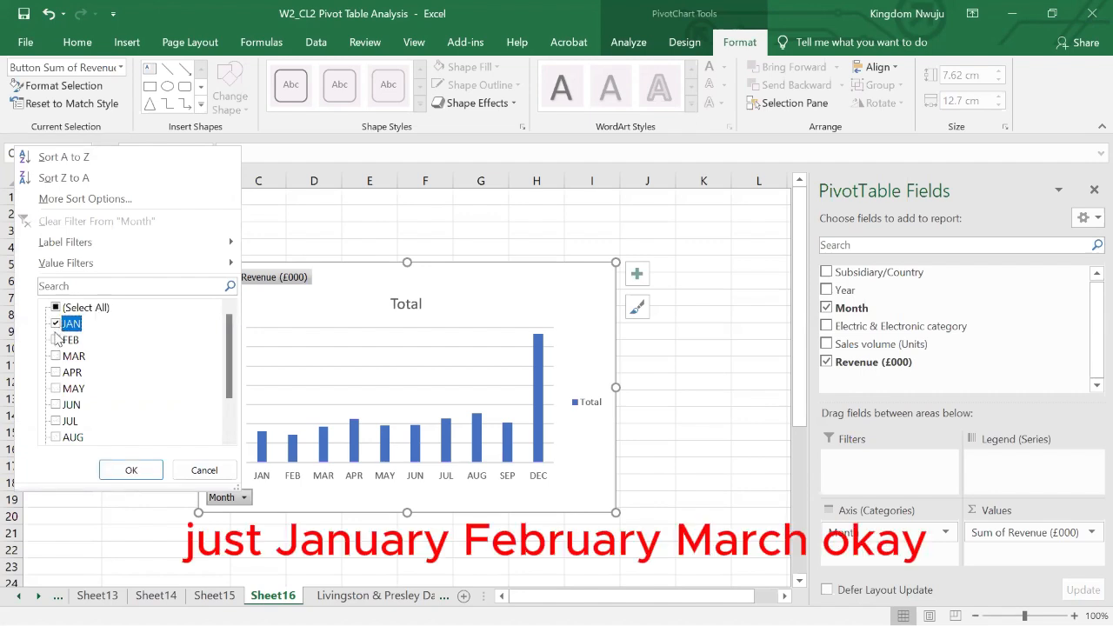
click(56, 340)
click(56, 357)
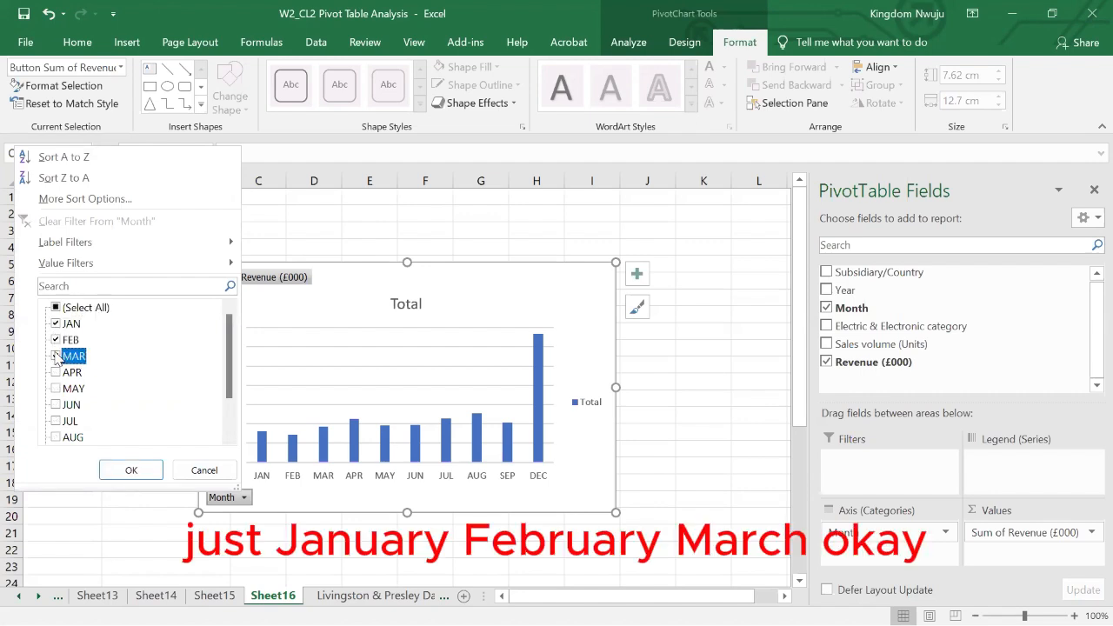
click(122, 472)
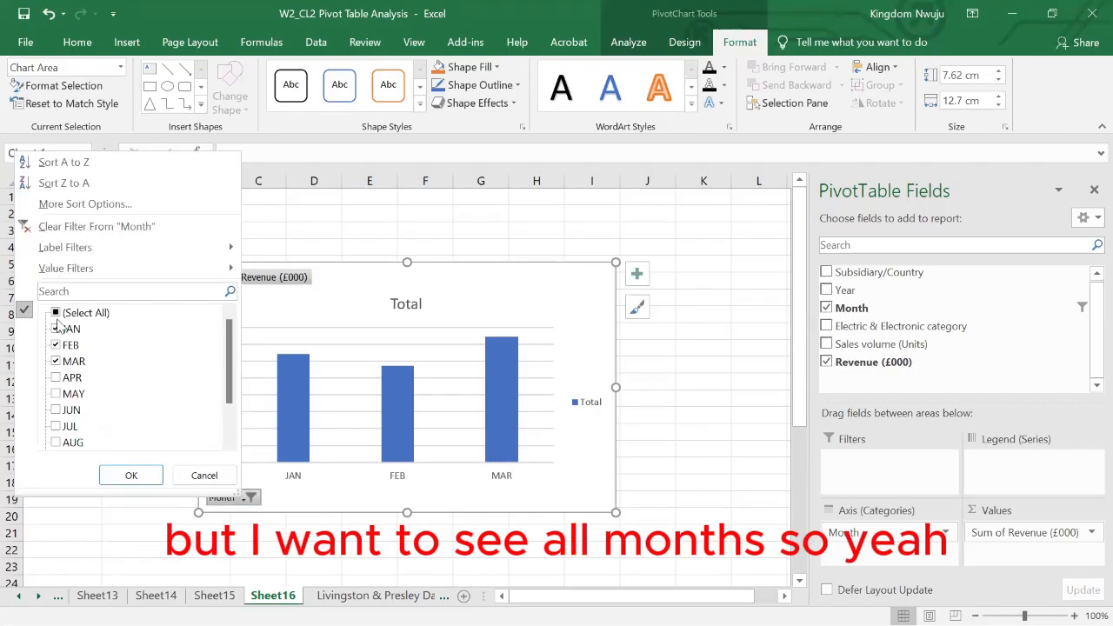
- Include all months in the chart again and hide all field buttons on it
click(55, 314)
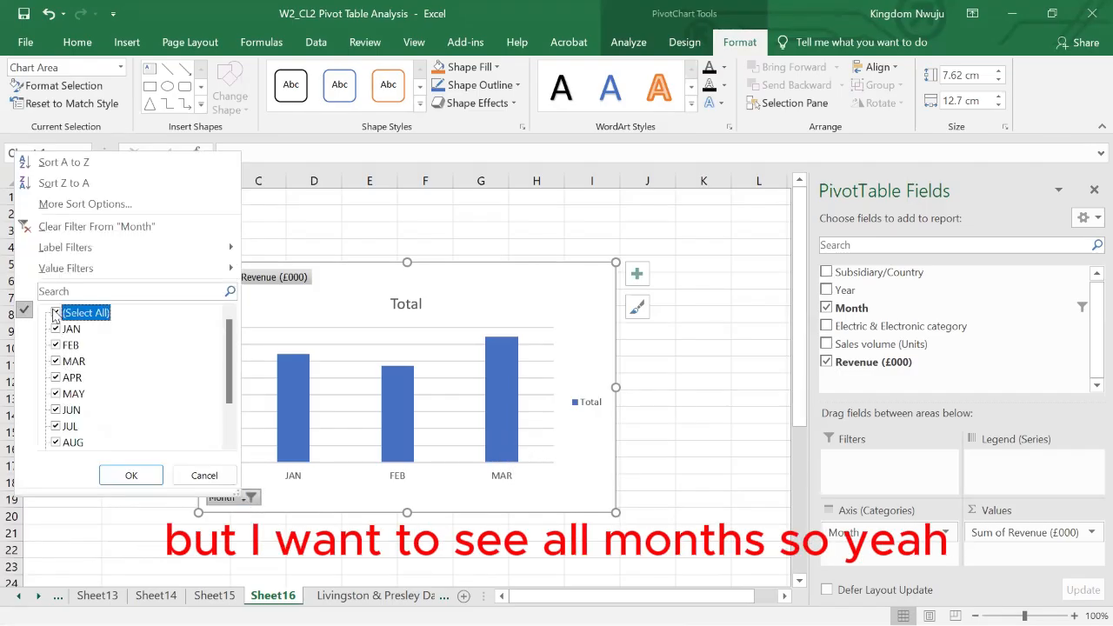
click(135, 475)
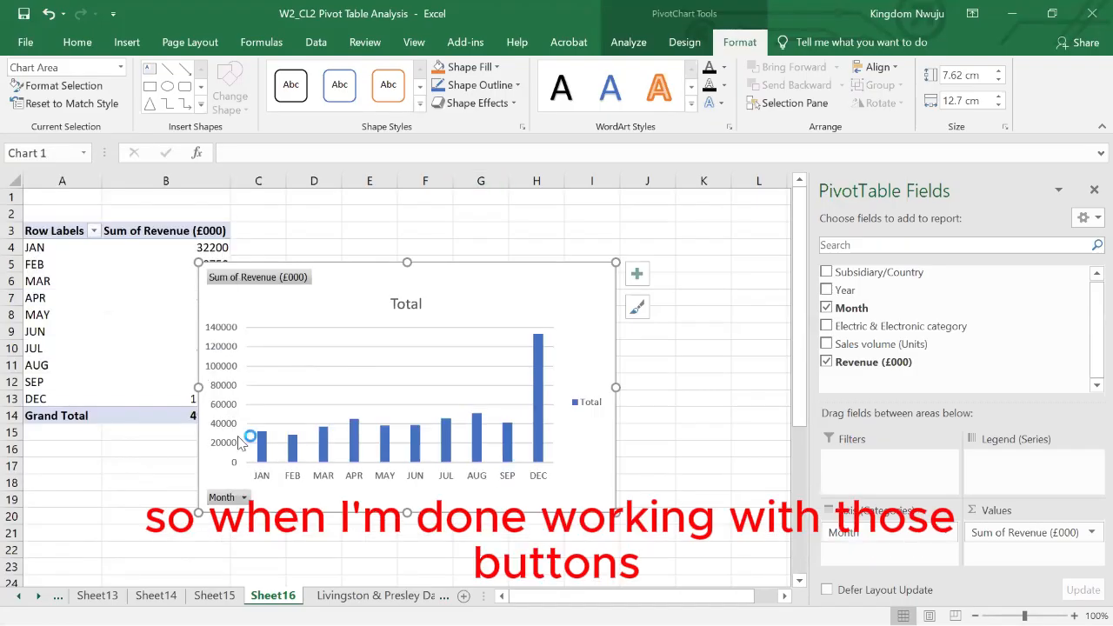
right_click(232, 500)
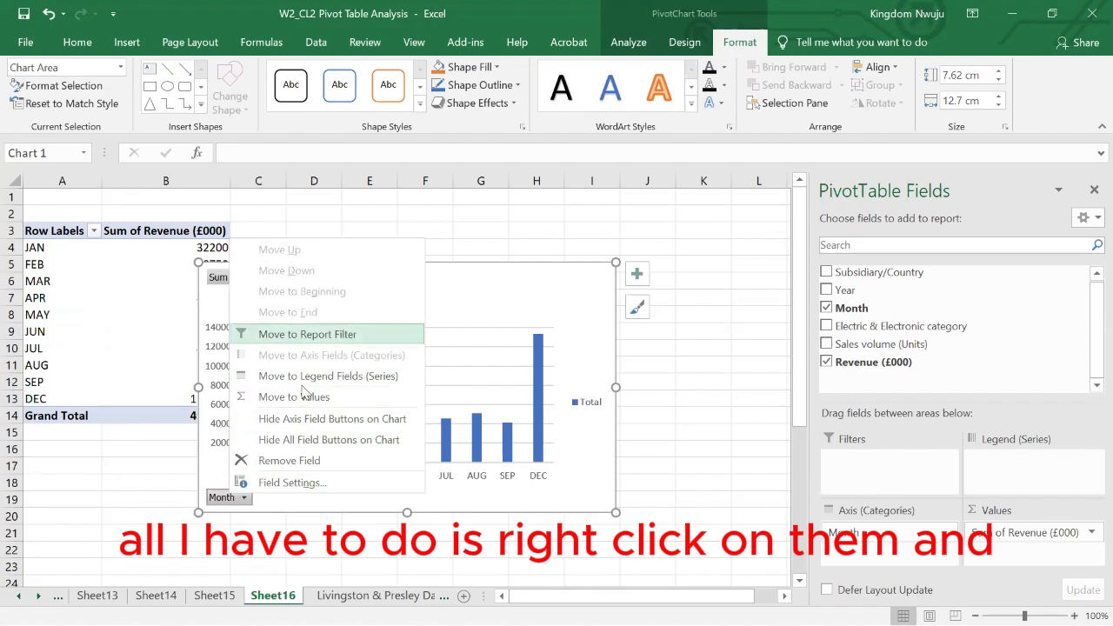
click(318, 441)
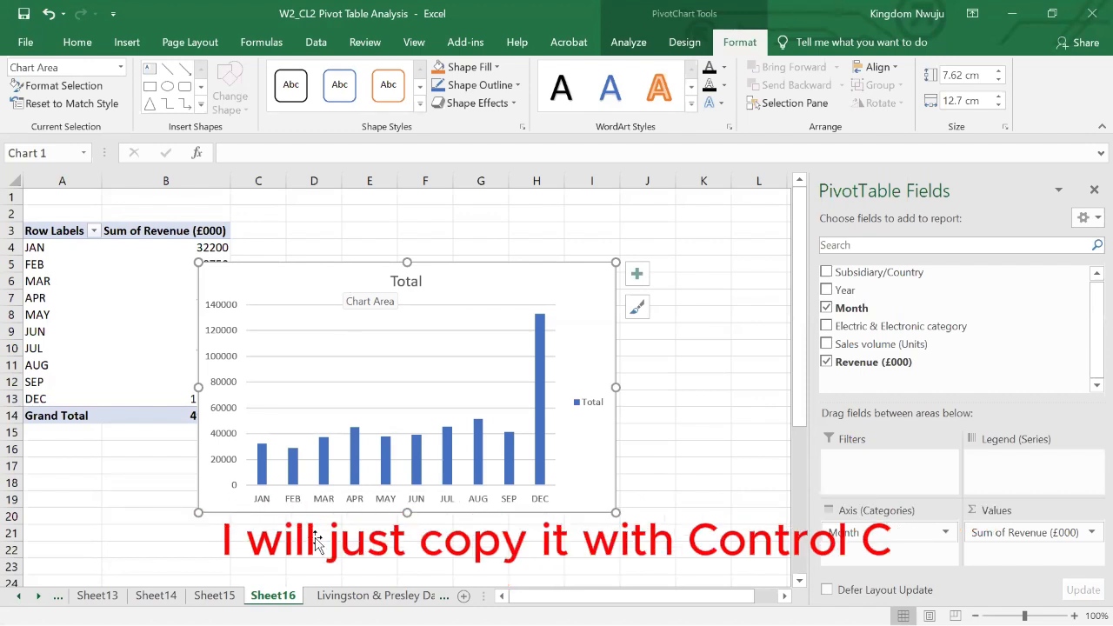
- Copy the monthly revenue chart and paste it into a new sheet at cell C3
key(ctrl+c)
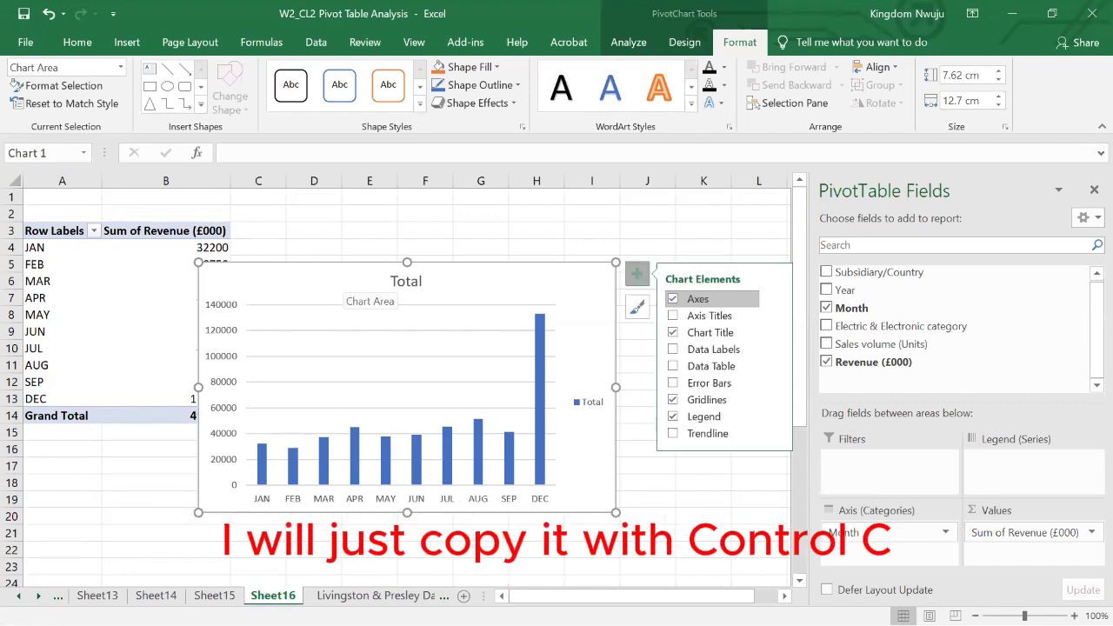
click(465, 596)
click(180, 235)
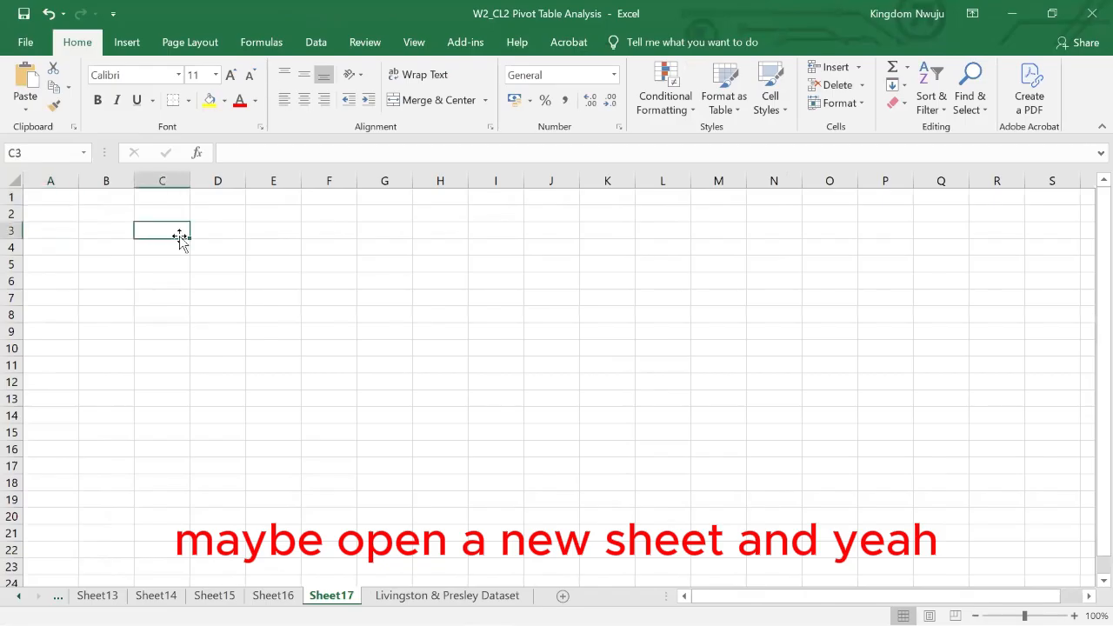
key(ctrl+v)
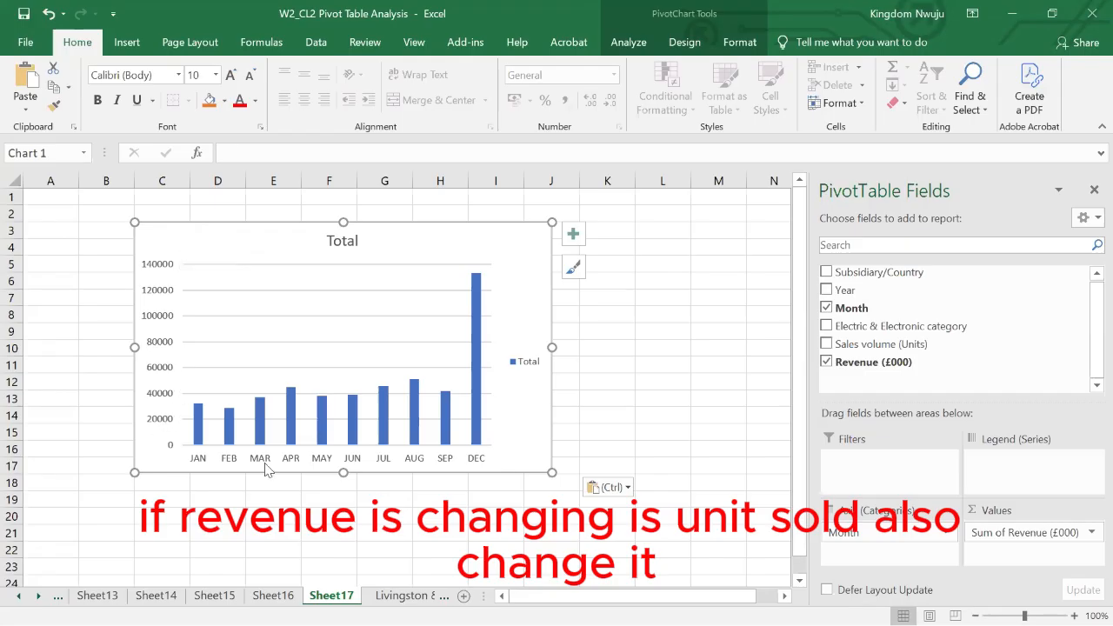
- Return to the Livingston & Presley Dataset sheet and select cell F15 in the sales volume column
click(411, 595)
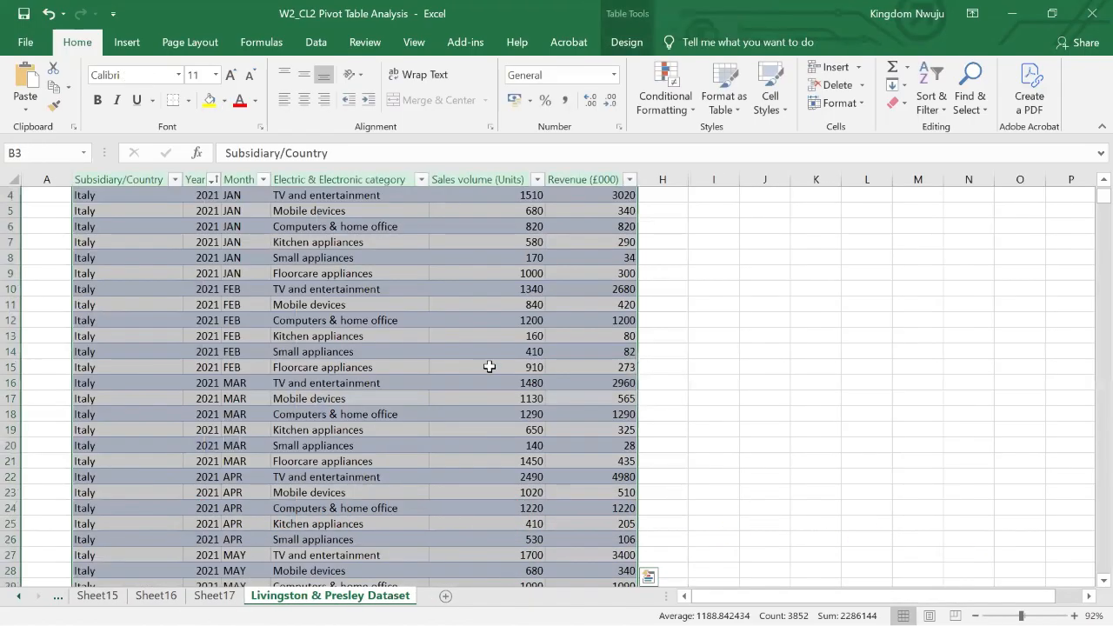
click(489, 367)
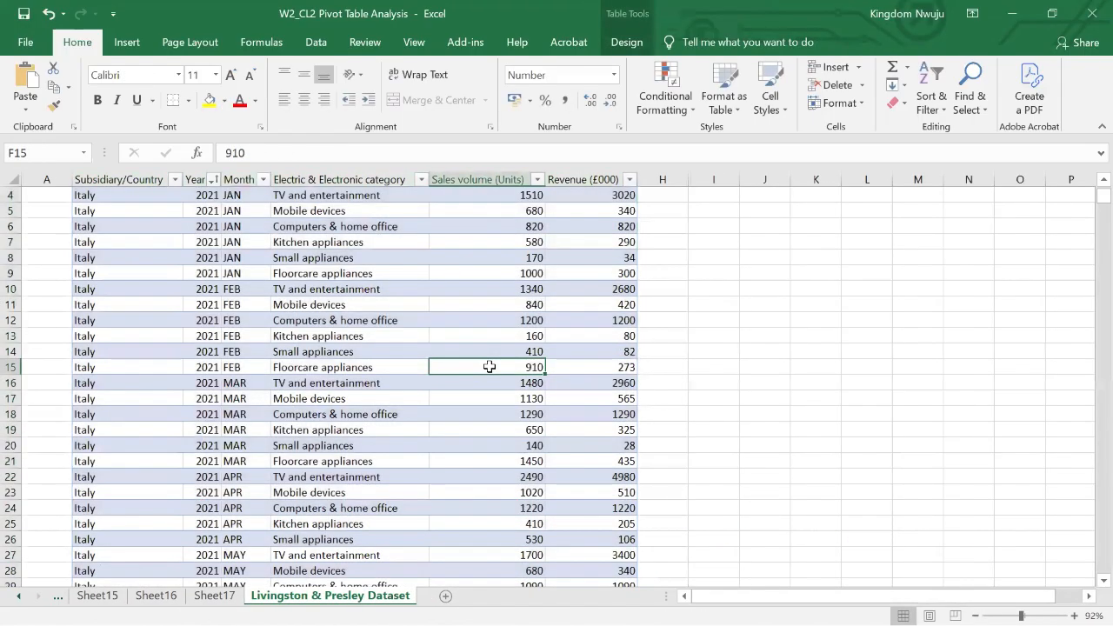